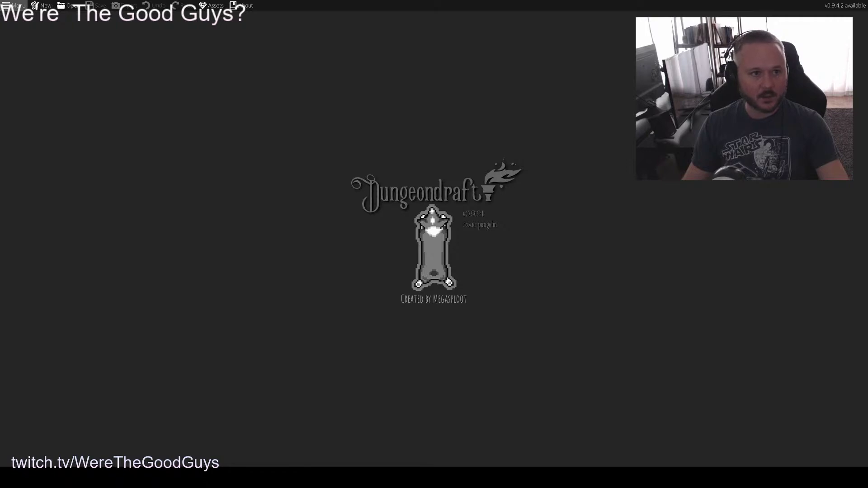
Open the recent map DotMM_2.dungeondraft_map and hide its grid
click(14, 5)
mouse_move(18, 17)
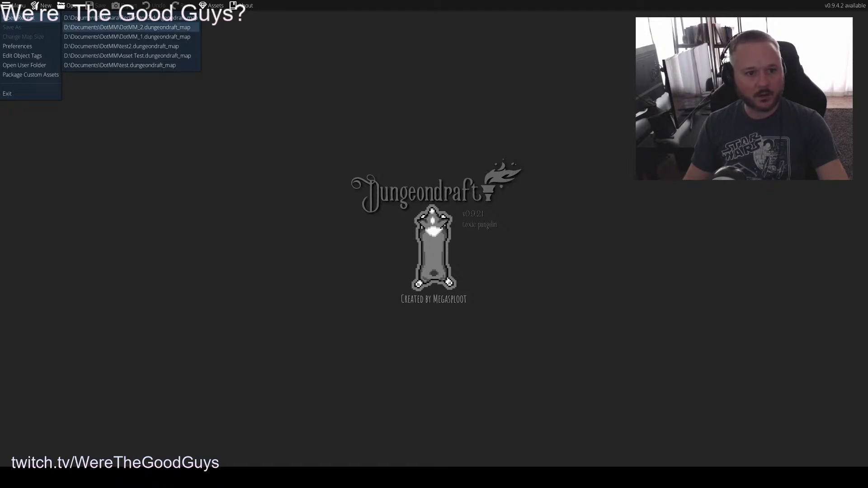
click(127, 27)
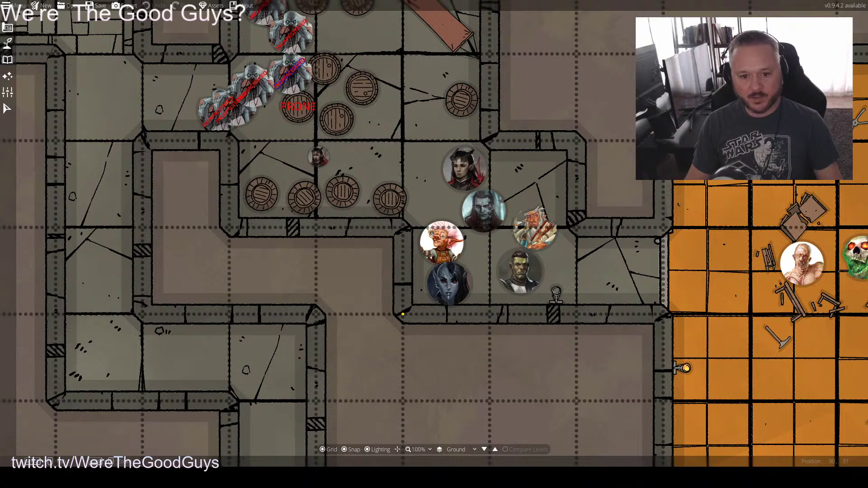
key(g)
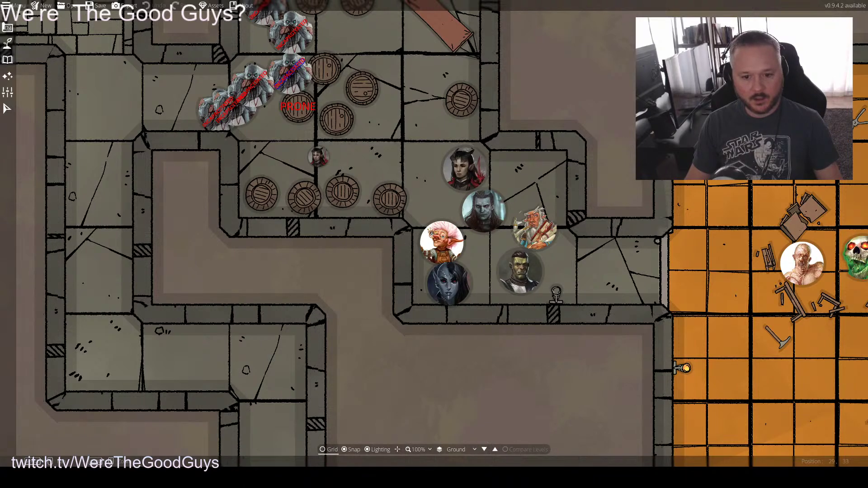
Look over the party tokens and the barrel room beside the orange-floored chamber
key(Up)
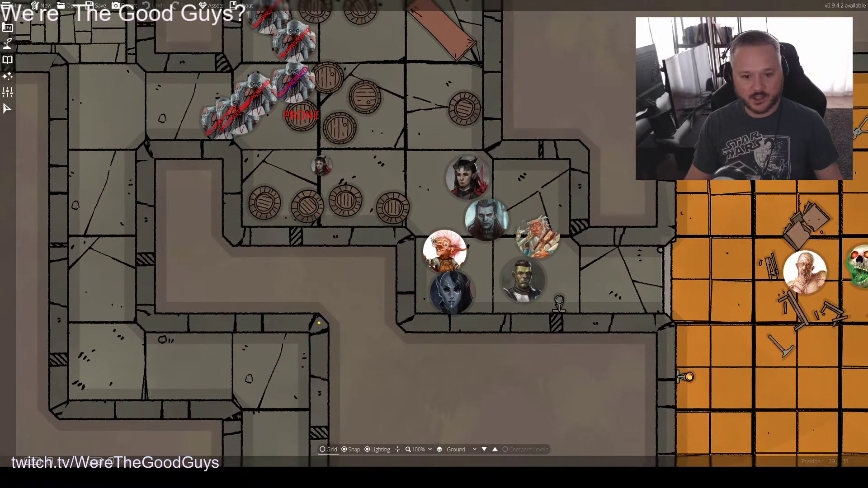
key(Right)
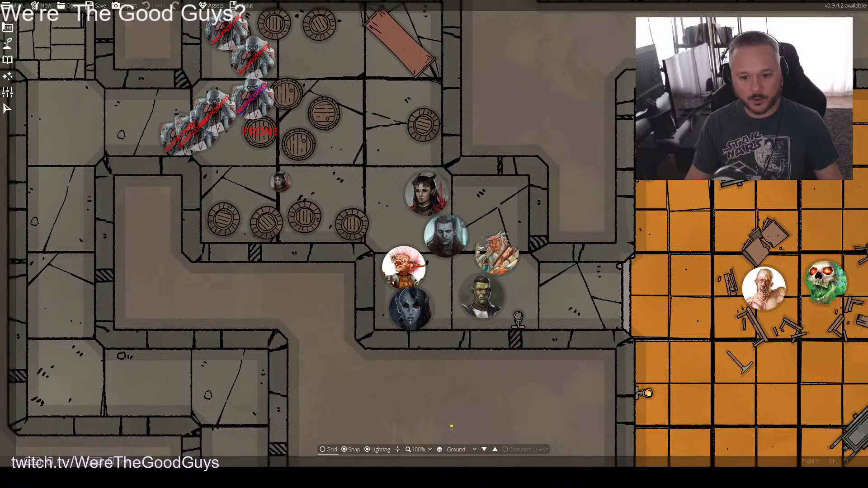
key(Down)
key(Right)
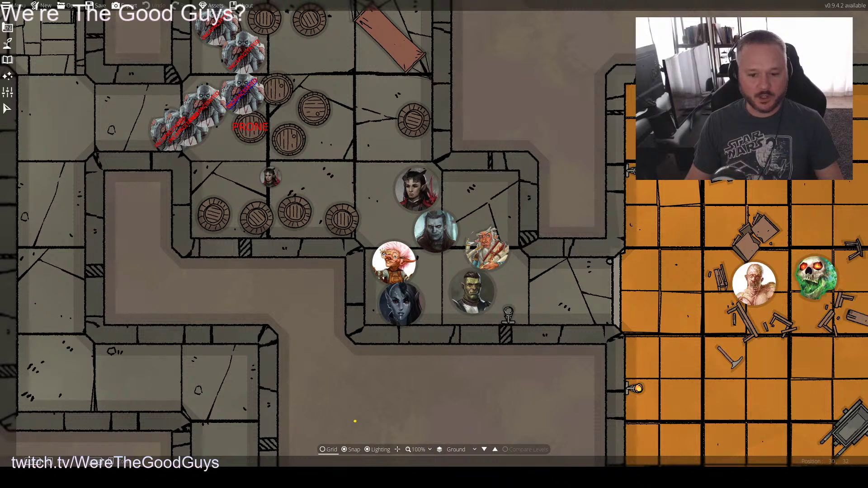
key(Down)
key(Left)
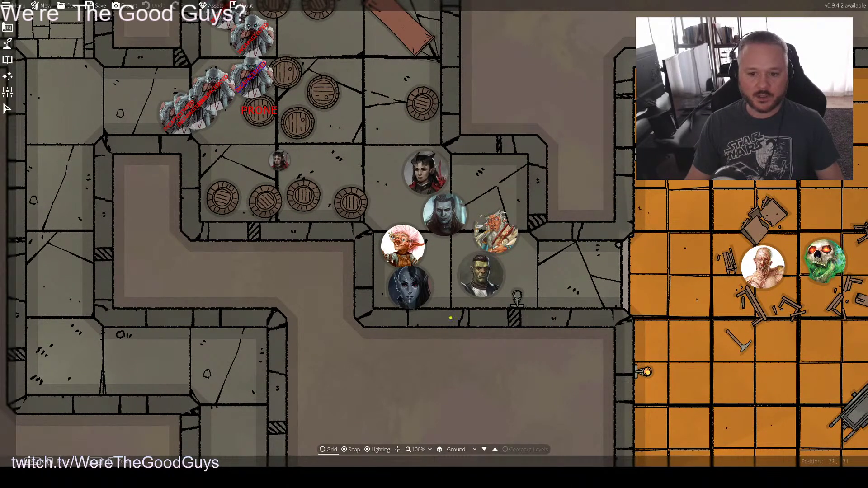
key(Up)
key(Left)
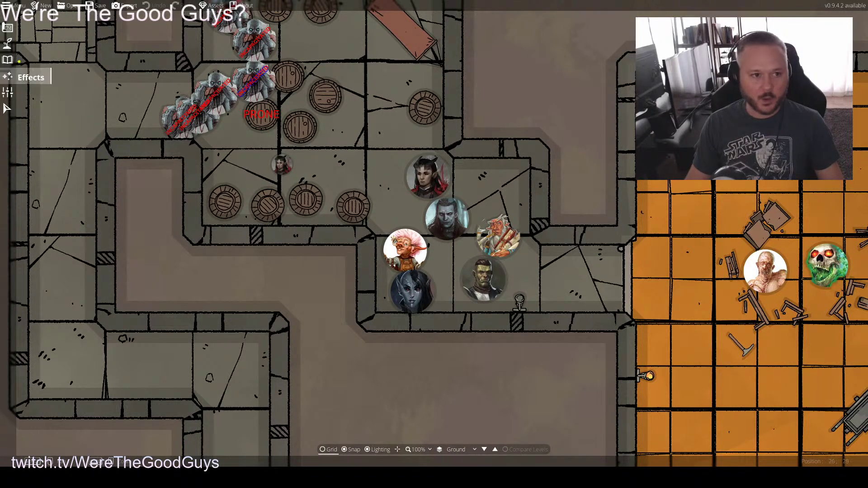
Nudge the pink-haired goblin token slightly westward and turn off snapping
click(366, 234)
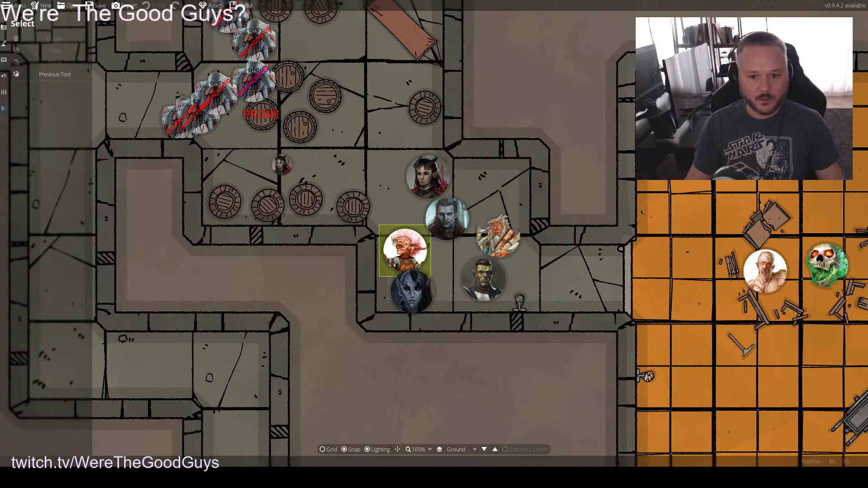
mouse_move(405, 249)
mouse_down()
mouse_move(408, 232)
mouse_move(403, 250)
mouse_up()
click(352, 450)
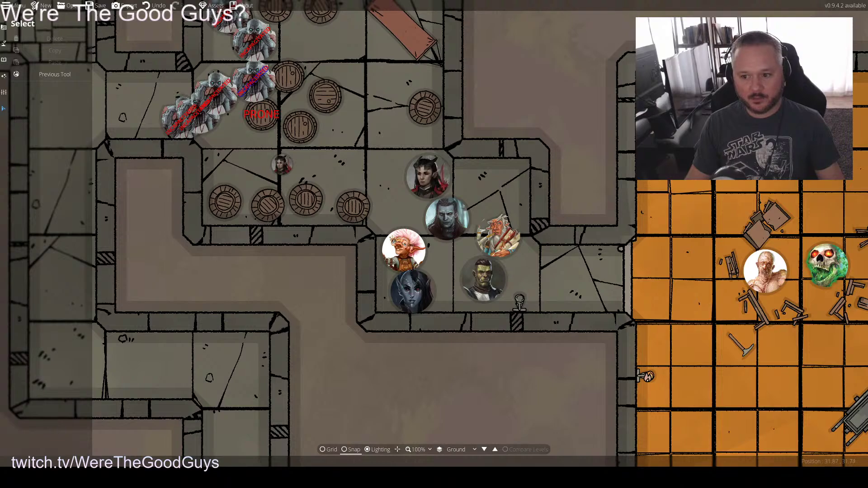
Examine the orange-floored room east of the party and the corridors and rubble-strewn rooms south of it
drag(578, 268, 376, 237)
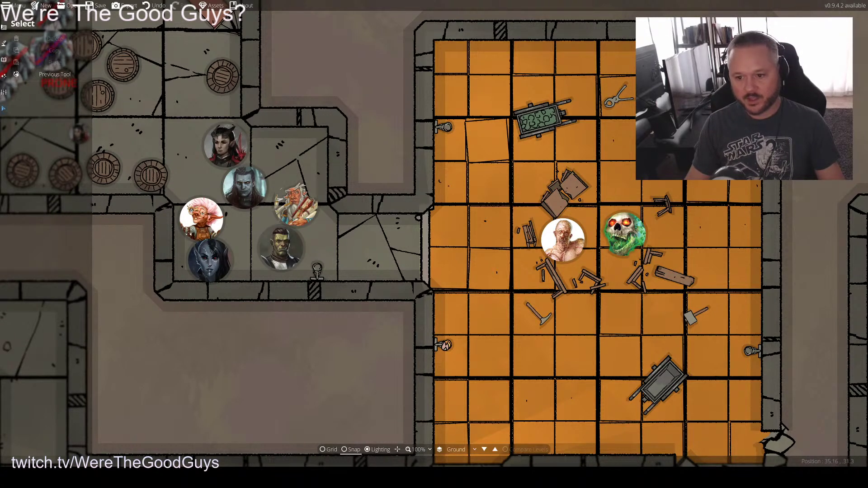
drag(623, 272, 554, 280)
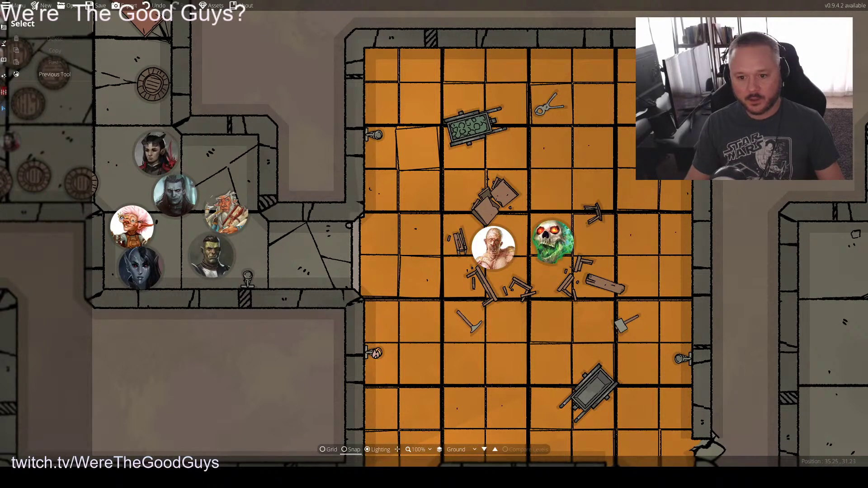
drag(554, 280, 547, 262)
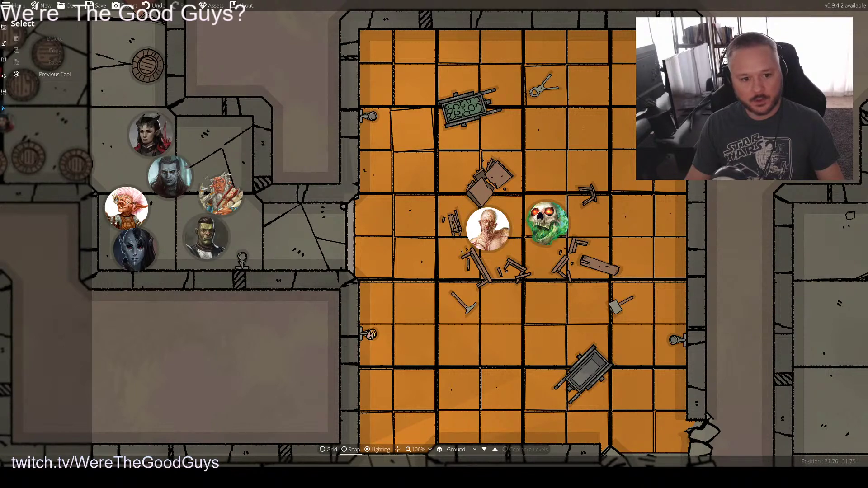
drag(548, 262, 692, 288)
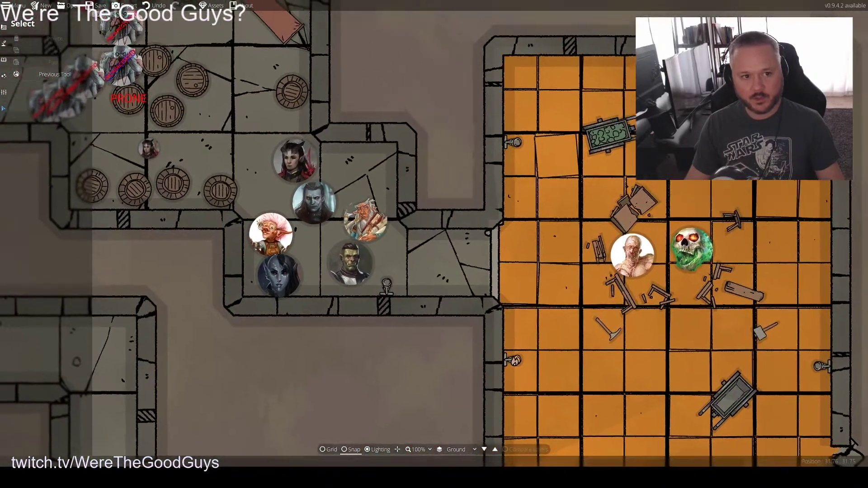
drag(850, 441, 867, 487)
drag(249, 229, 296, 242)
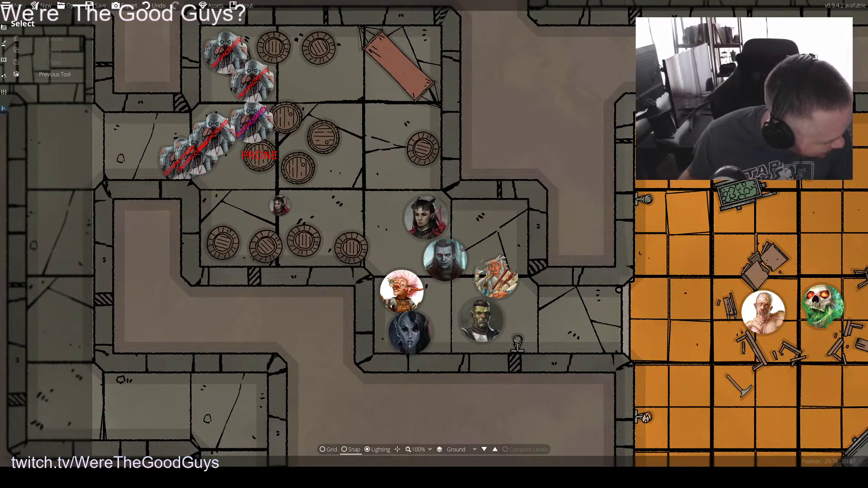
drag(425, 320, 484, 86)
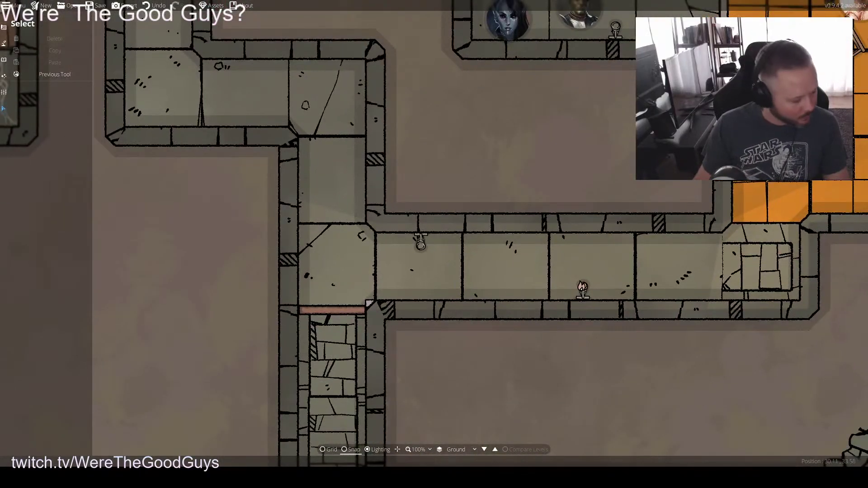
scroll(479, 235, down, 2)
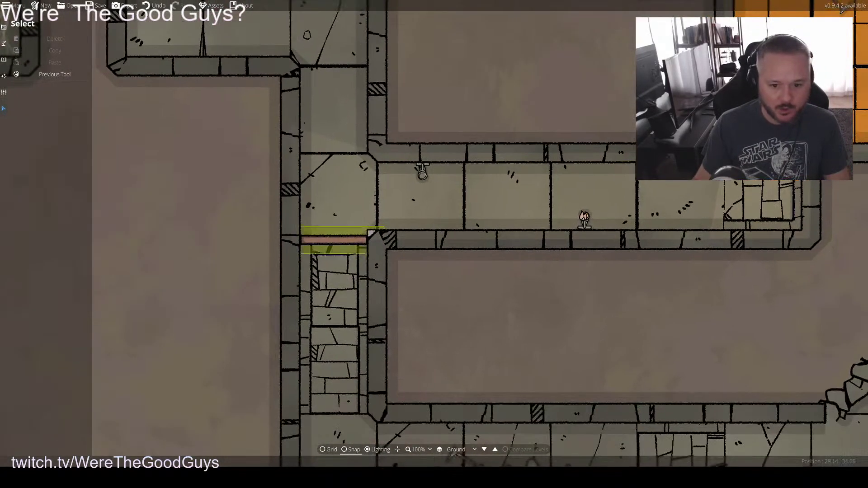
scroll(479, 235, down, 3)
scroll(606, 385, up, 5)
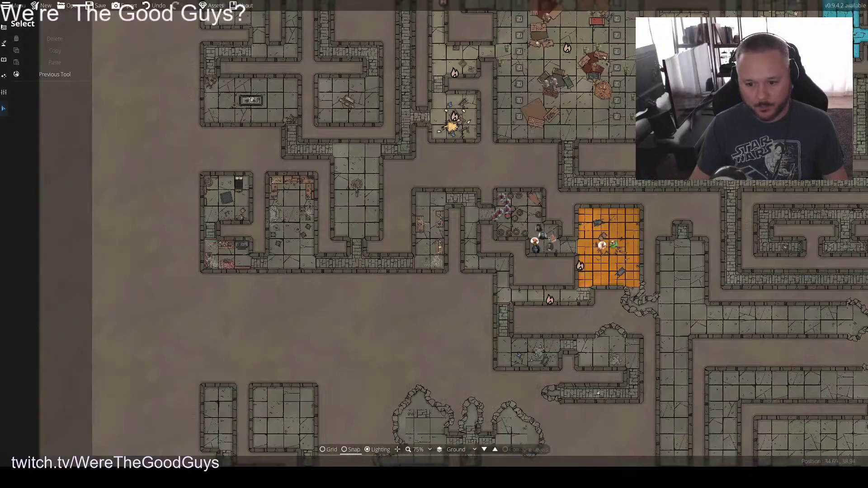
scroll(591, 375, up, 1)
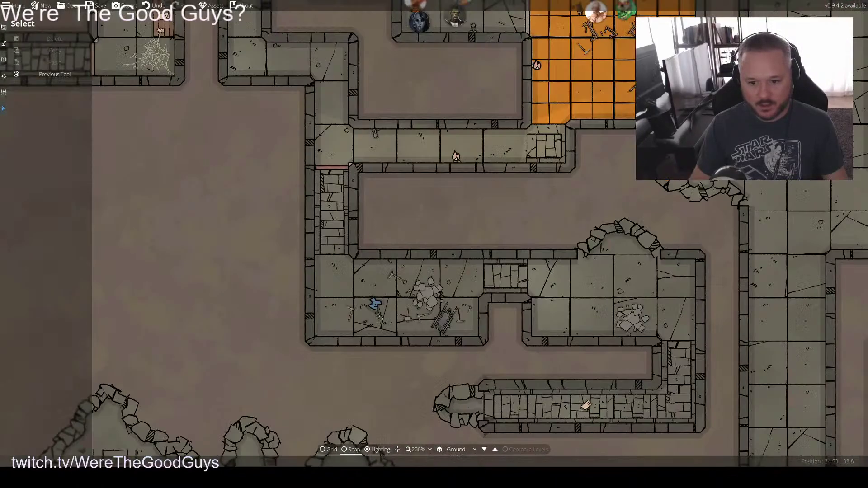
key(Right)
key(Down)
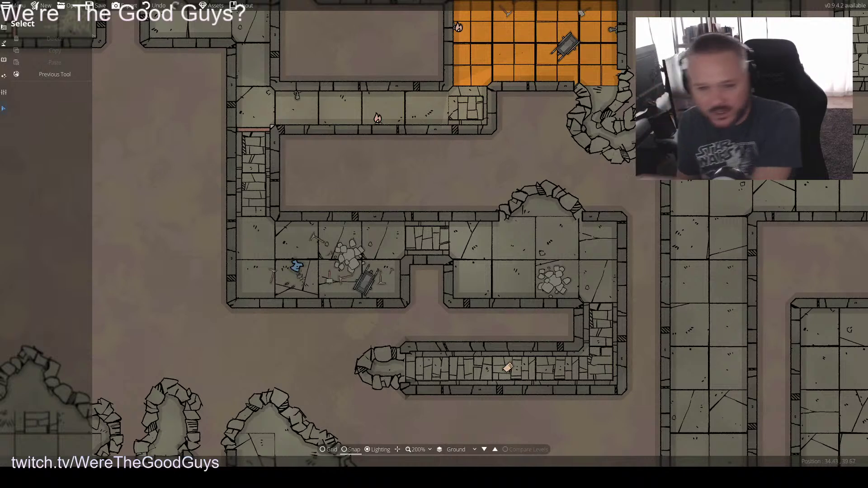
Browse the Object Tool's asset library for the custom creature and character tokens
click(384, 216)
click(3, 59)
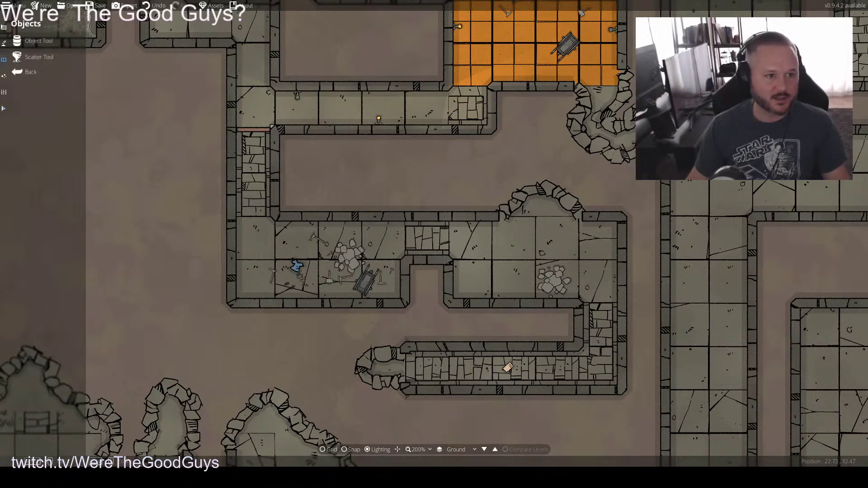
click(38, 41)
scroll(820, 317, down, 5)
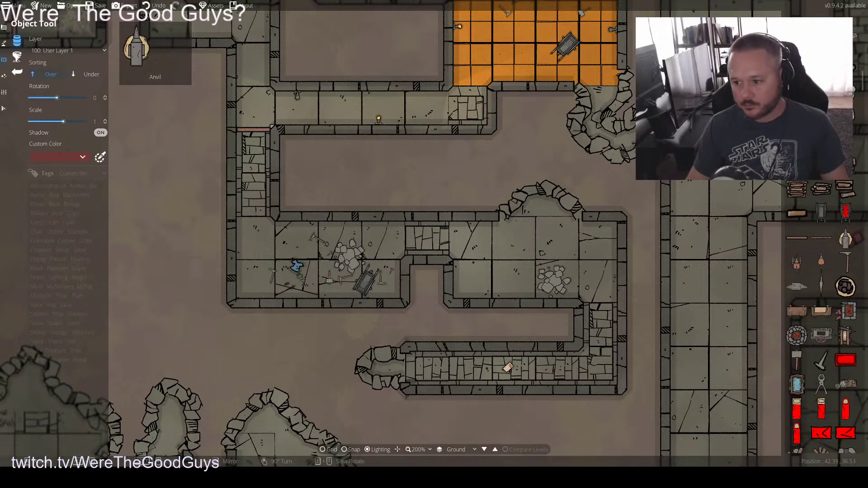
scroll(821, 317, up, 10)
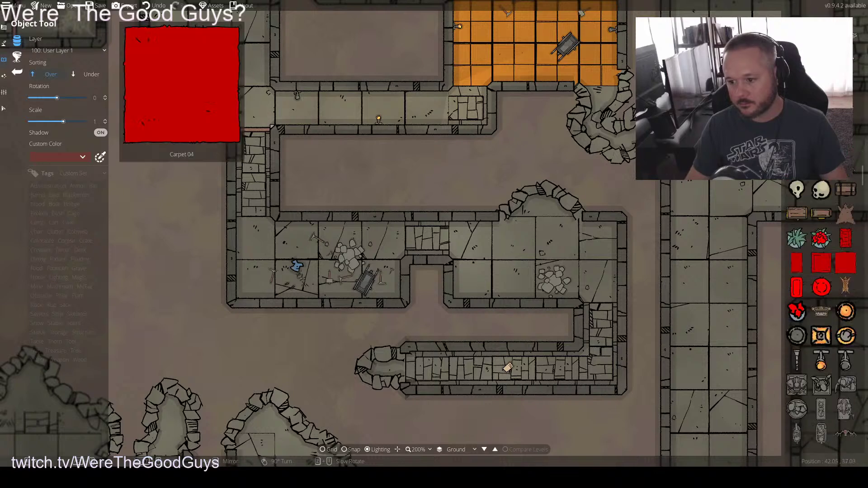
scroll(820, 316, down, 8)
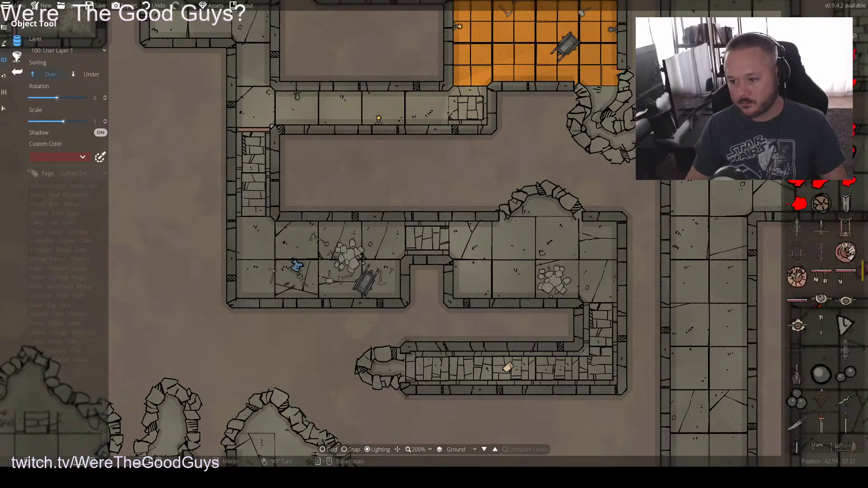
scroll(820, 316, down, 10)
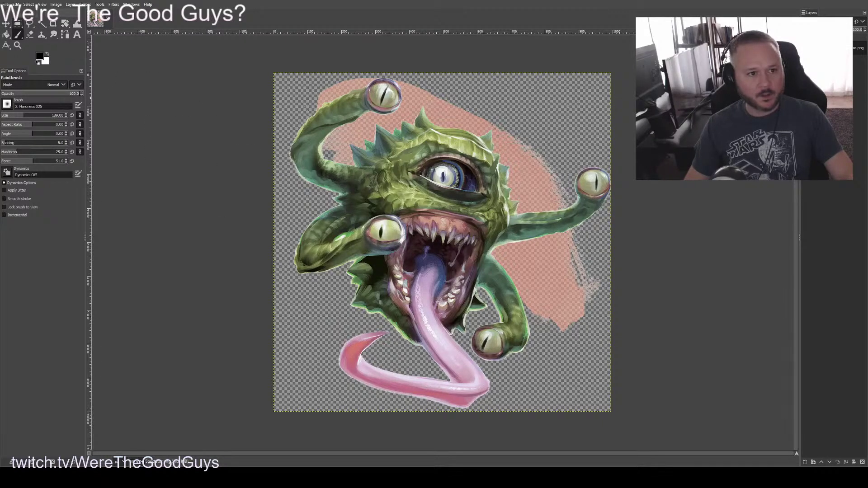
Activate the Crop tool for the green eyeball monster artwork and switch back to Dungeondraft
click(53, 24)
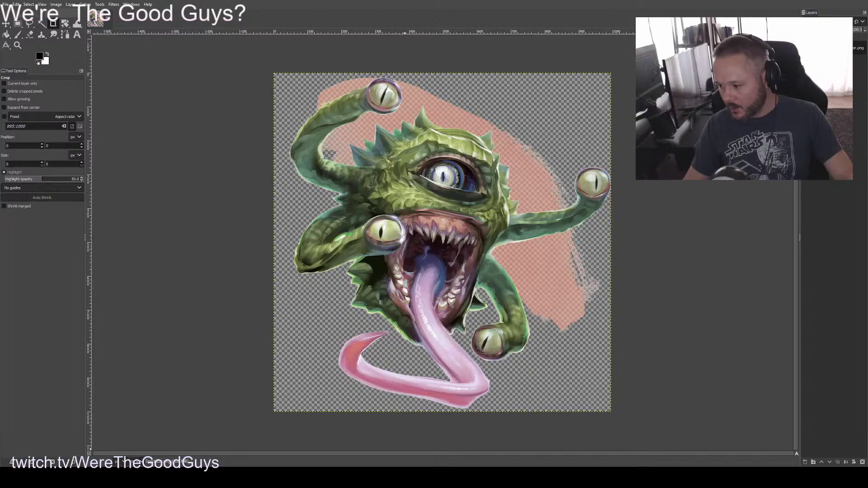
key(alt+Tab)
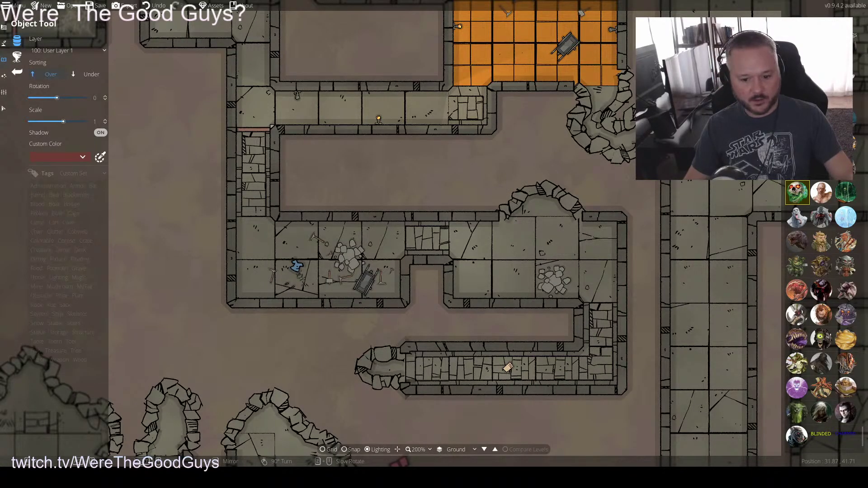
Examine the two enemy tokens in the orange room and the tokens with condition labels around the barrels
drag(532, 159, 495, 461)
scroll(525, 319, up, 5)
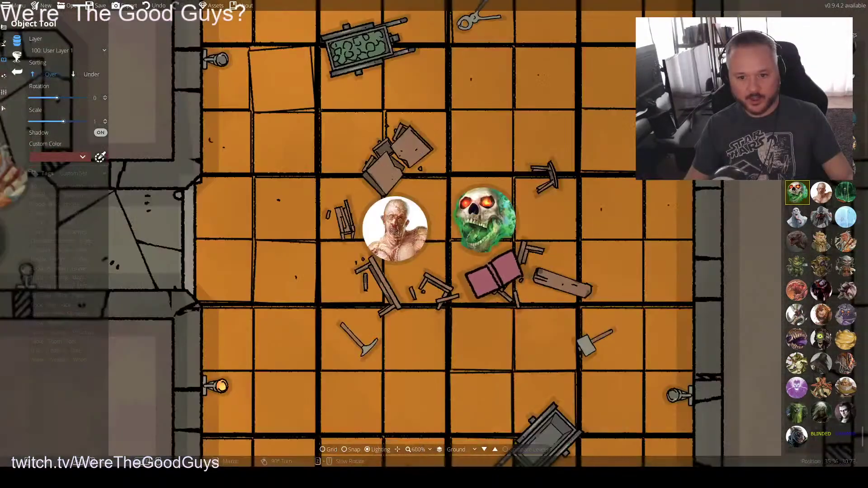
drag(493, 276, 531, 462)
scroll(494, 312, down, 2)
scroll(434, 234, down, 3)
key(Escape)
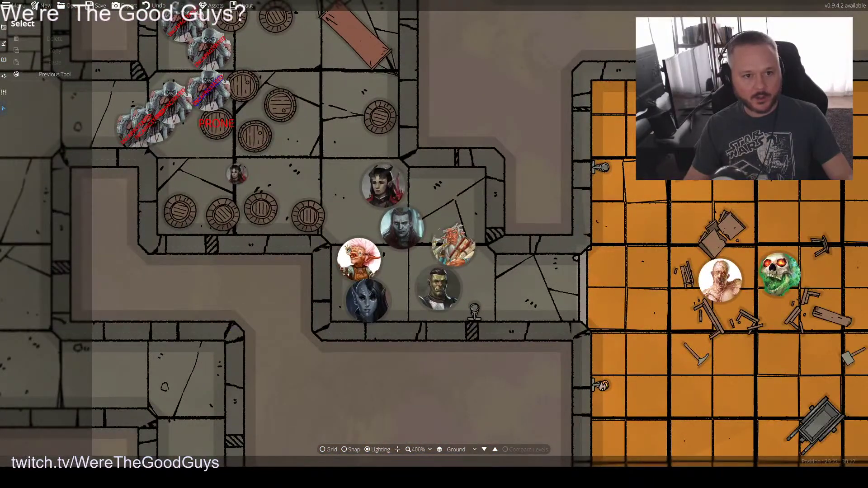
scroll(200, 137, up, 4)
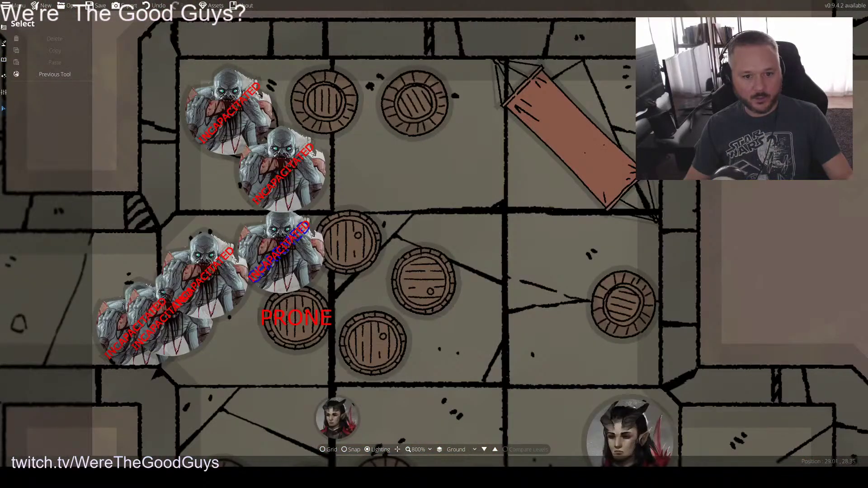
scroll(414, 299, down, 2)
key(Down)
key(Right)
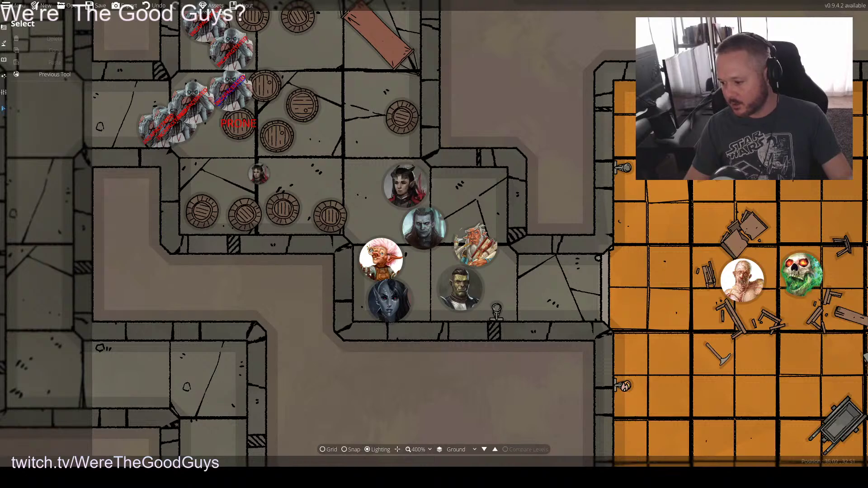
Switch to GIMP and crop the monster artwork to about 760 by 700 px around its head and mouth
key(alt+Tab)
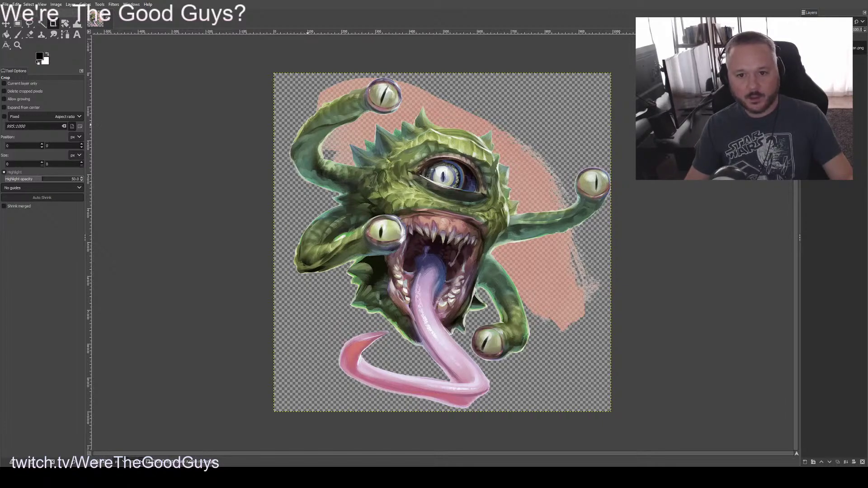
drag(312, 126, 546, 341)
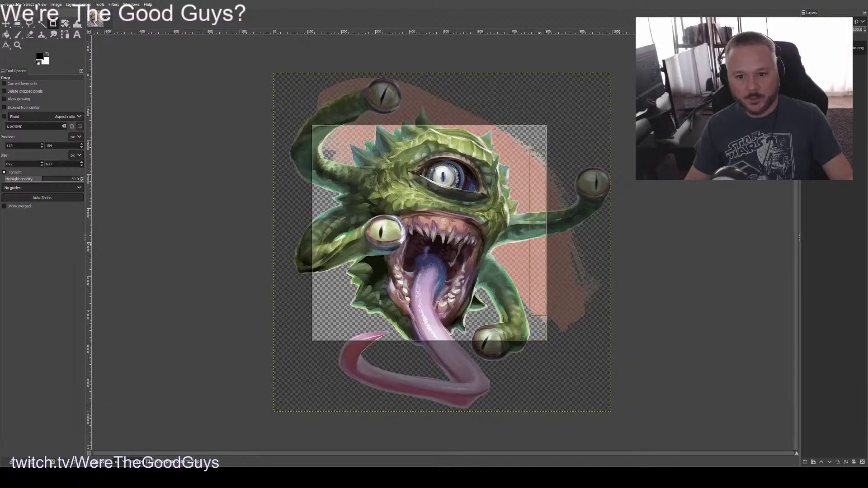
drag(482, 237, 487, 234)
drag(429, 230, 426, 235)
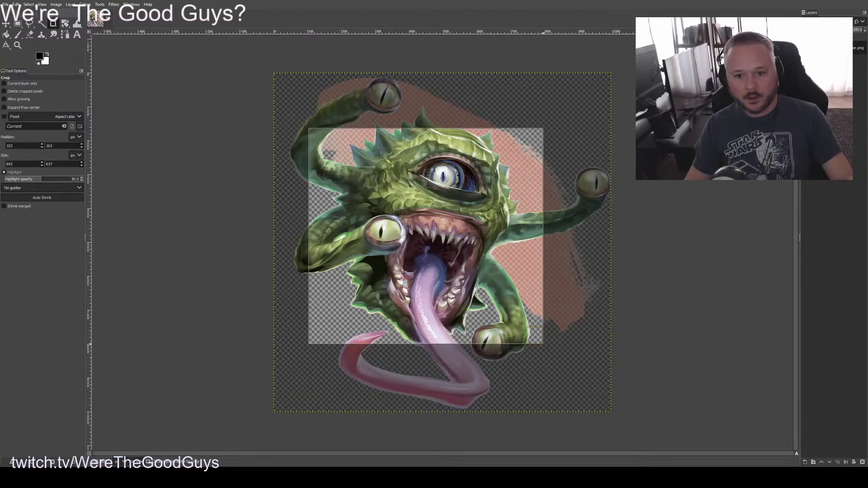
drag(537, 338, 560, 359)
drag(436, 246, 420, 241)
key(Return)
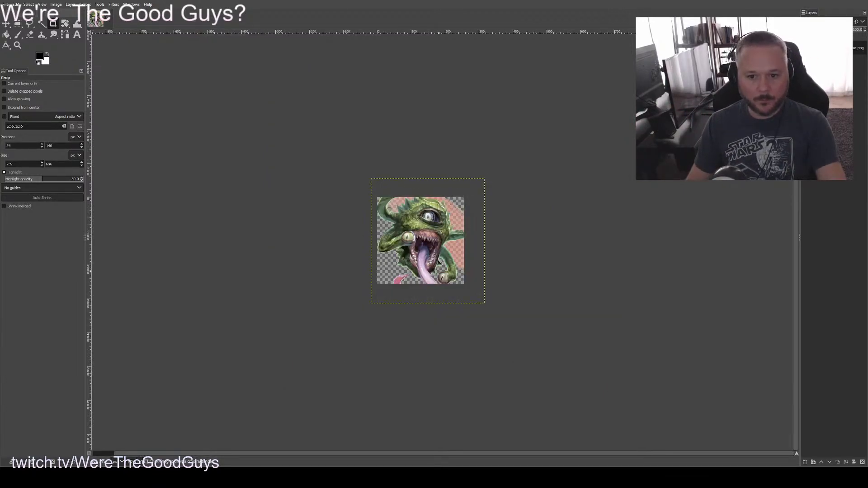
Draw a 256 by 256 px circular selection over the whole monster image with the Ellipse Select tool
key(plus)
key(plus)
key(plus)
key(plus)
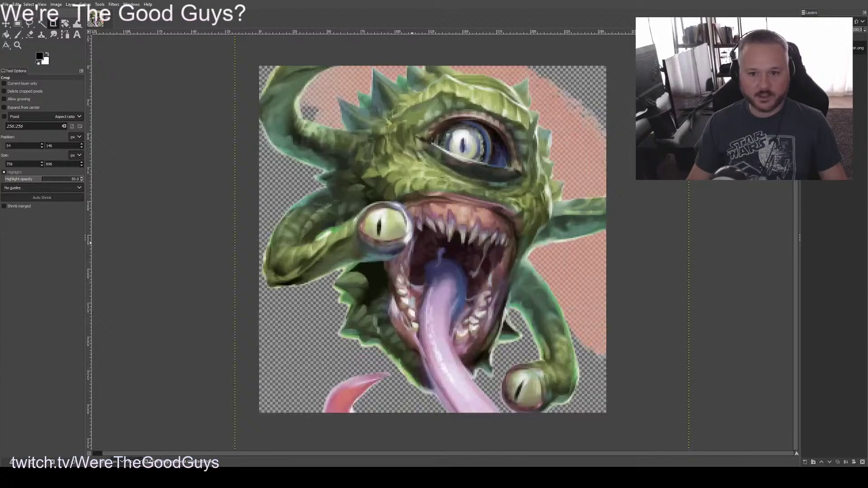
key(minus)
key(f)
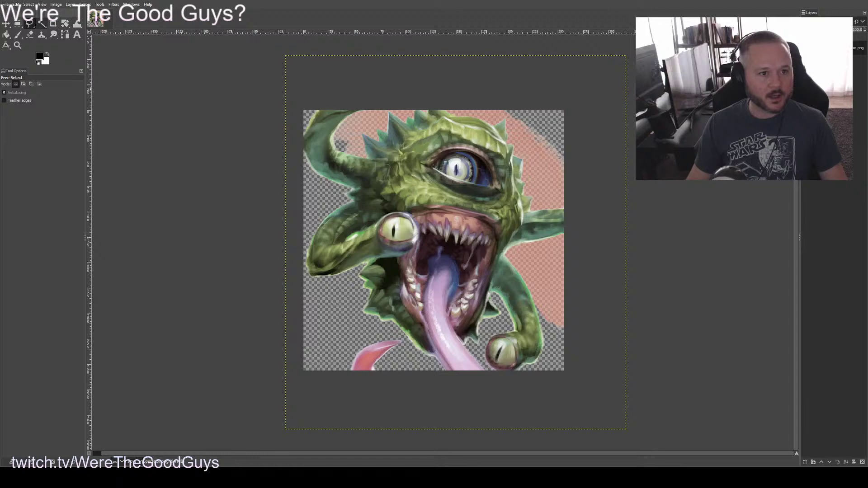
click(17, 24)
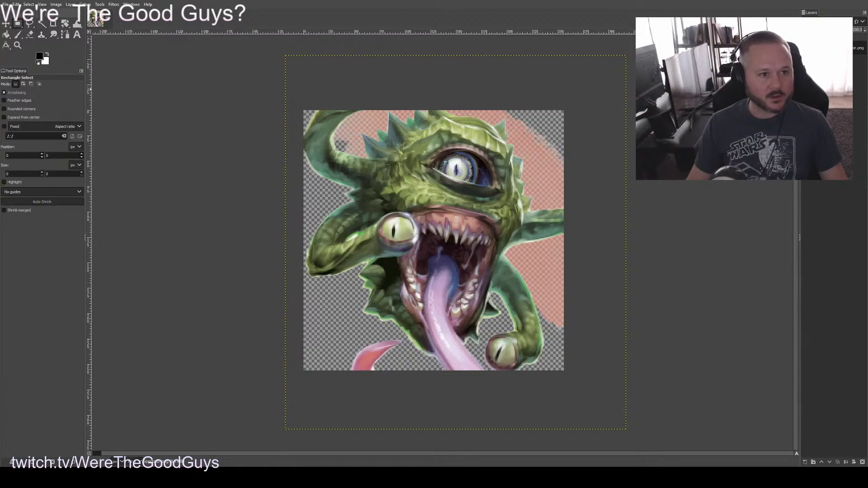
key(e)
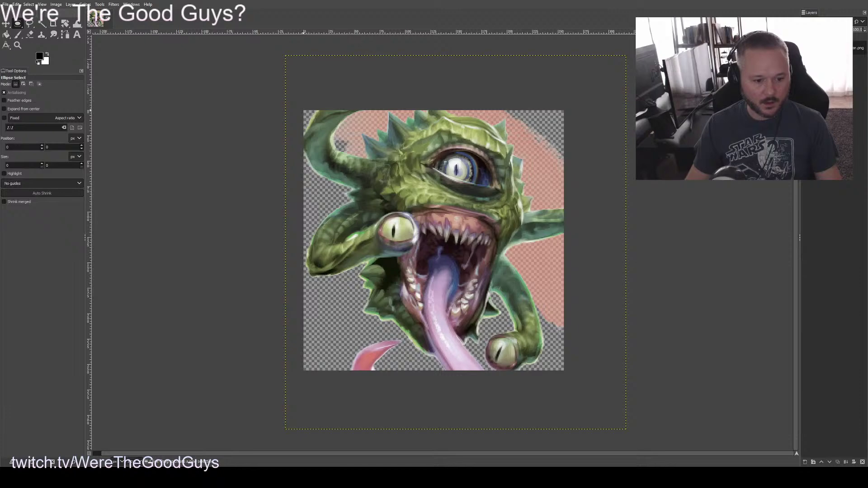
drag(303, 110, 564, 362)
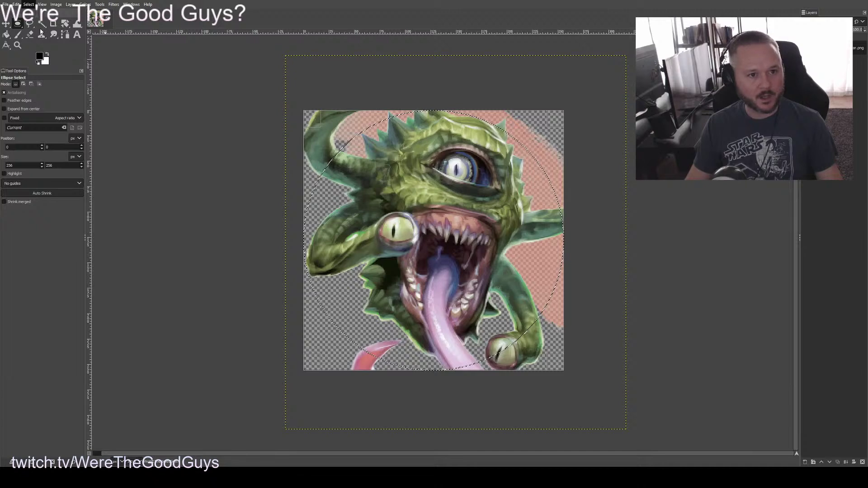
Invert the circular selection, delete the artwork outside the circle, and clear the selection
click(343, 176)
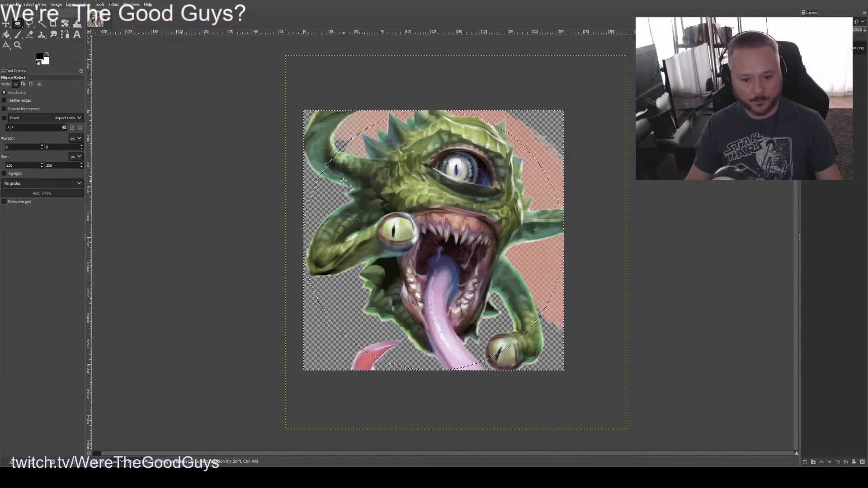
key(ctrl+i)
key(Delete)
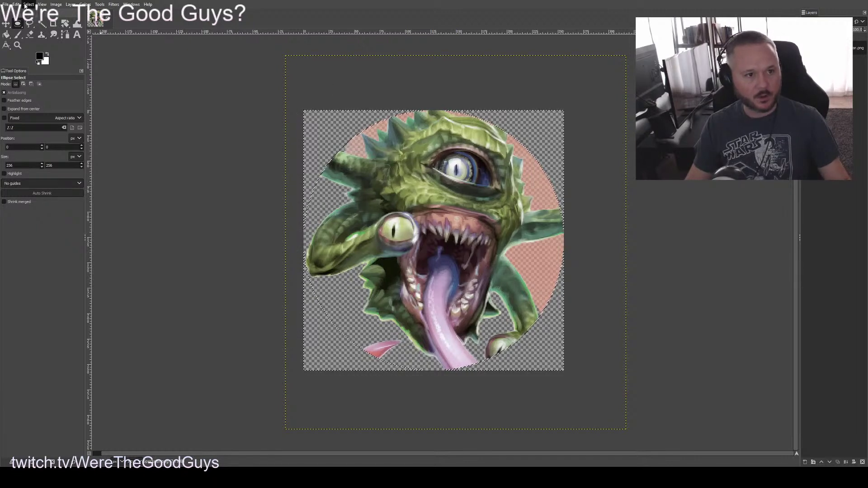
key(ctrl+shift+a)
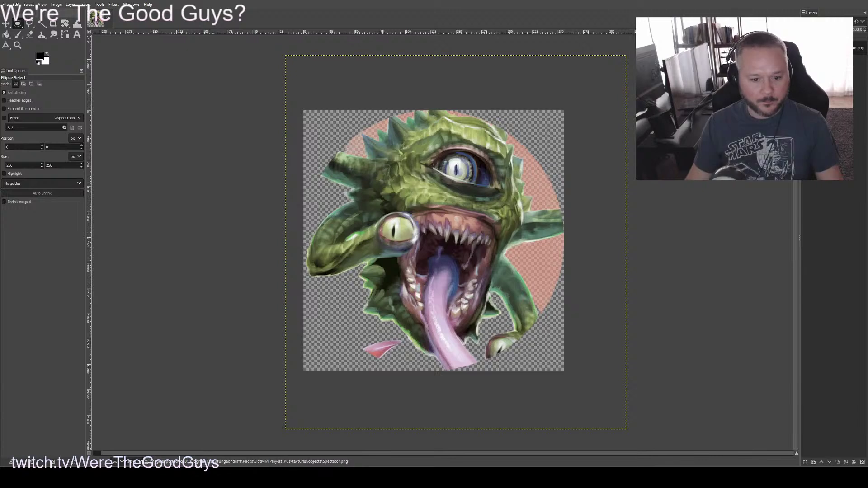
click(173, 181)
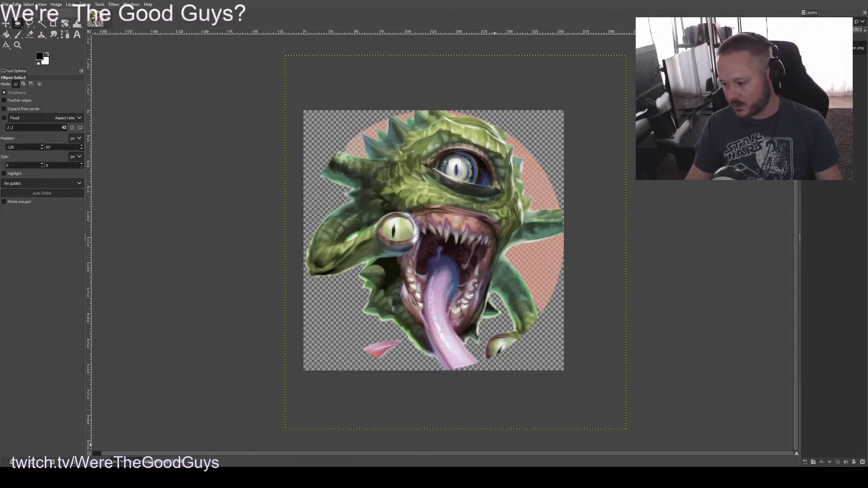
Switch to Dungeondraft and look through the Object Tool's library of custom tokens
key(alt+Tab)
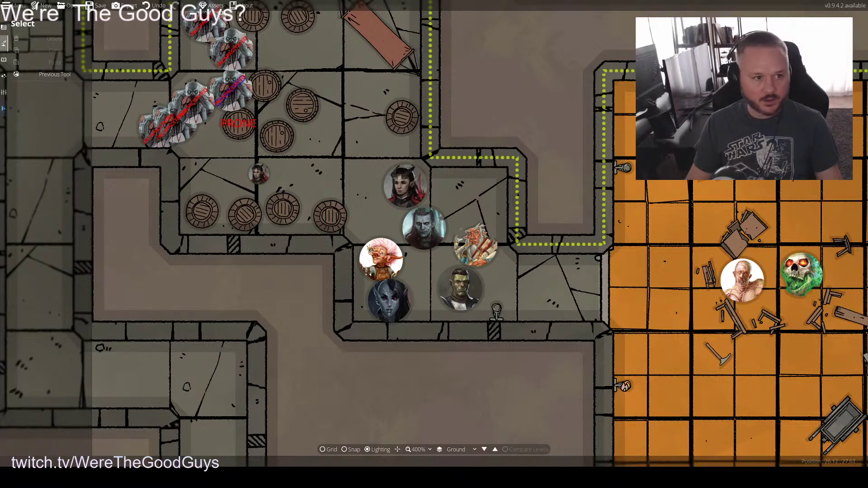
key(o)
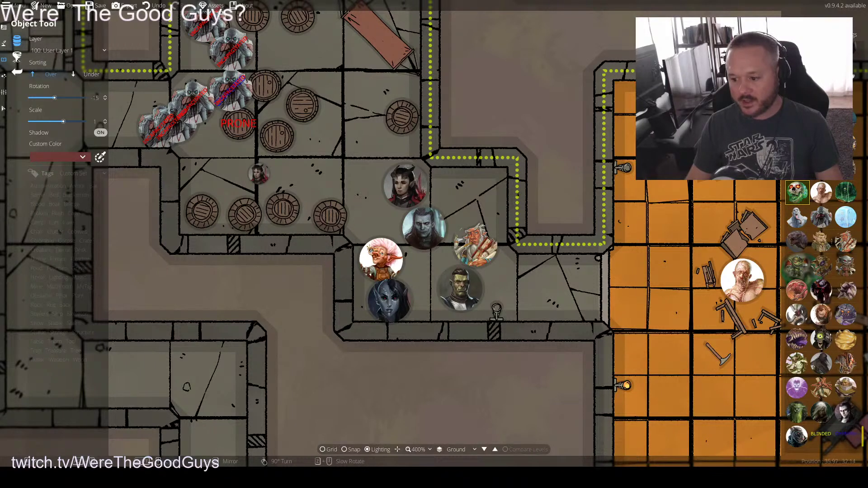
scroll(849, 430, up, 5)
scroll(821, 317, down, 5)
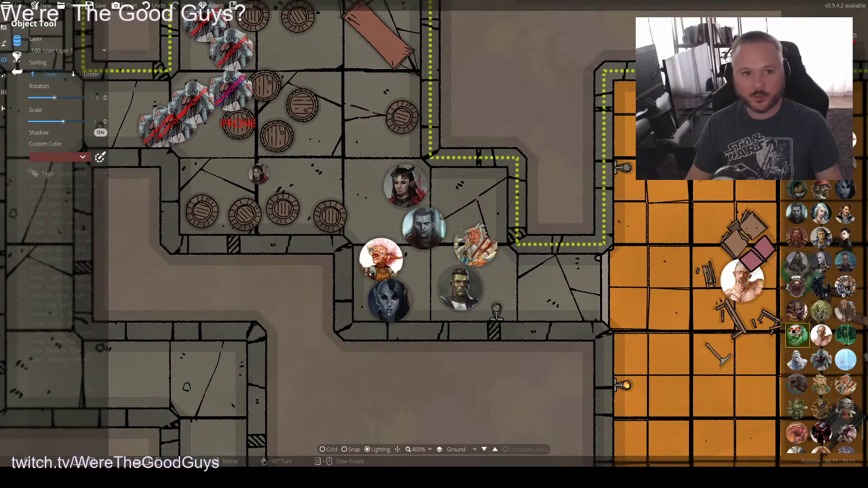
Accept the custom assets settings with the DotMM Player Assets pack enabled, and open the Package Custom Assets dialog
click(213, 6)
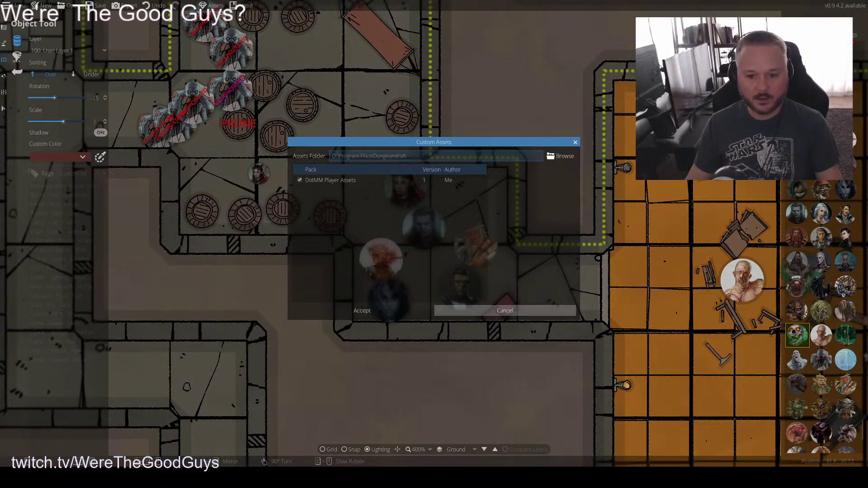
click(362, 311)
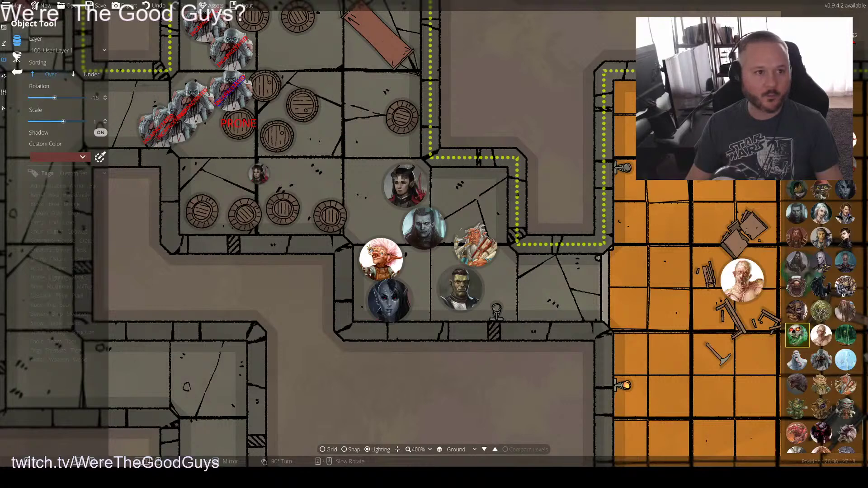
click(13, 6)
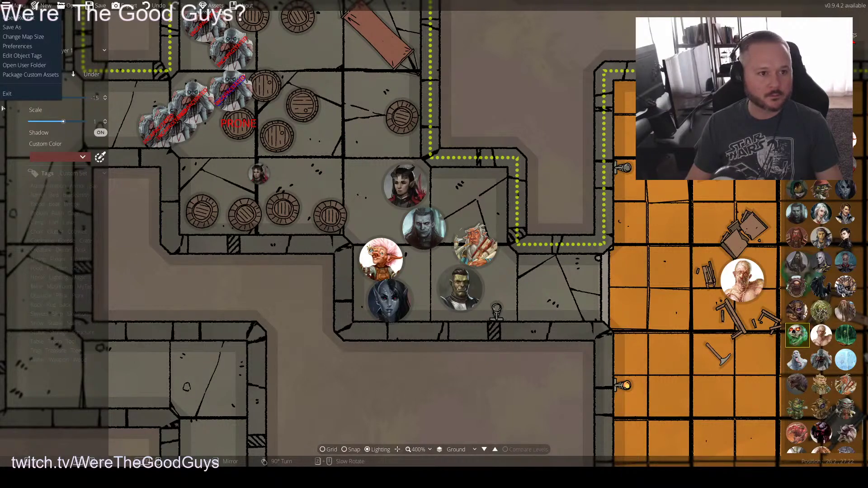
click(30, 74)
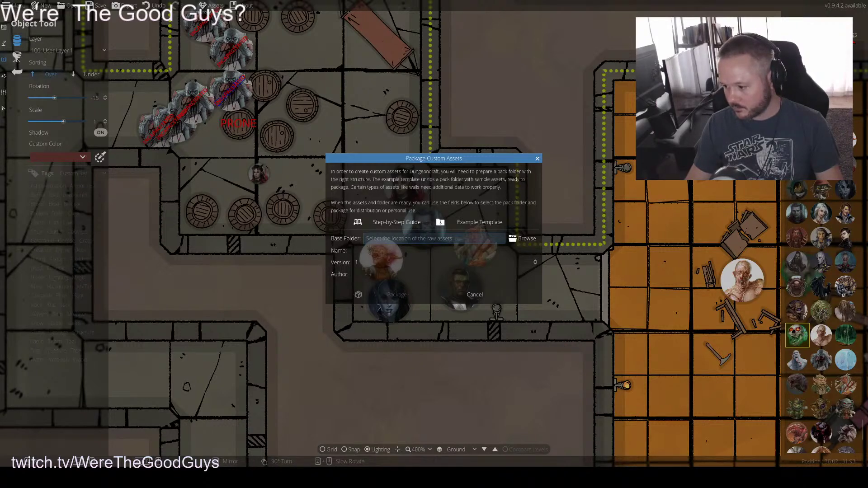
Switch to File Explorer and examine the Dungeondraft folder's Packs subfolder and DotMM Player Assets.dungeondraft_pack file
key(alt+Tab)
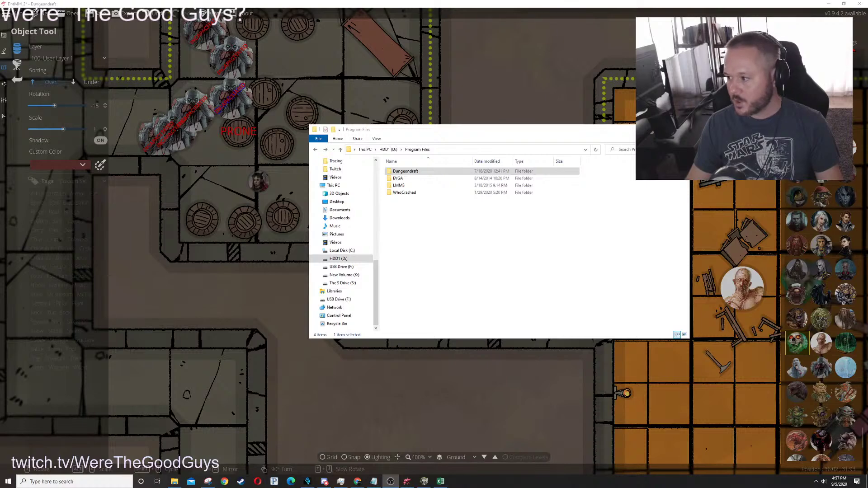
drag(447, 131, 354, 144)
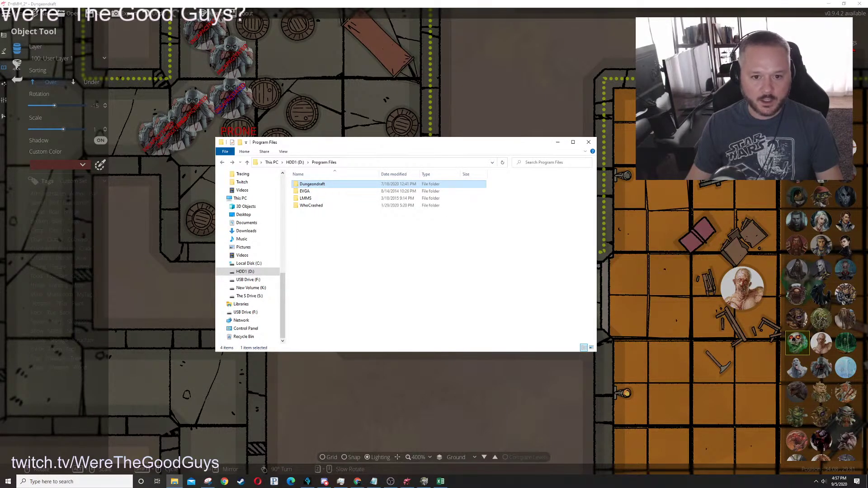
double_click(312, 184)
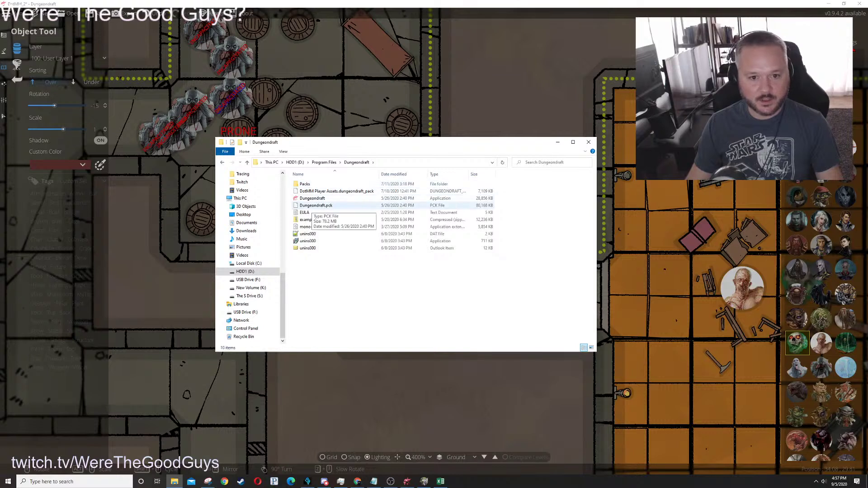
click(336, 191)
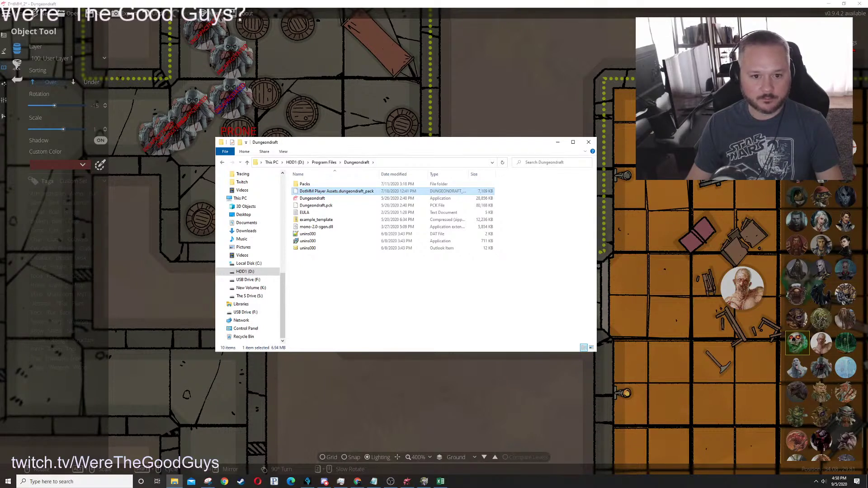
double_click(305, 184)
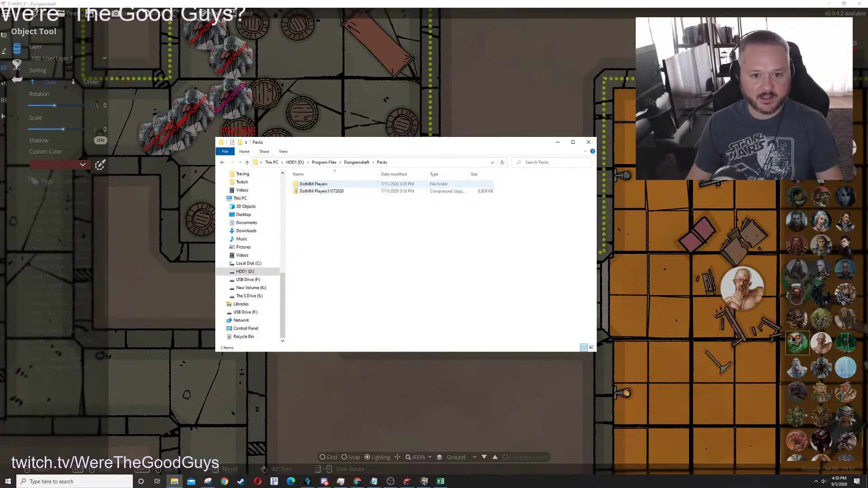
click(313, 184)
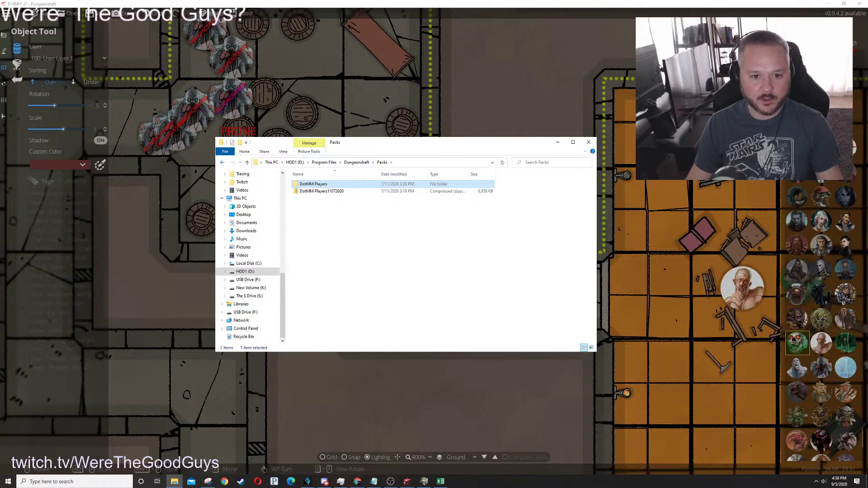
click(222, 163)
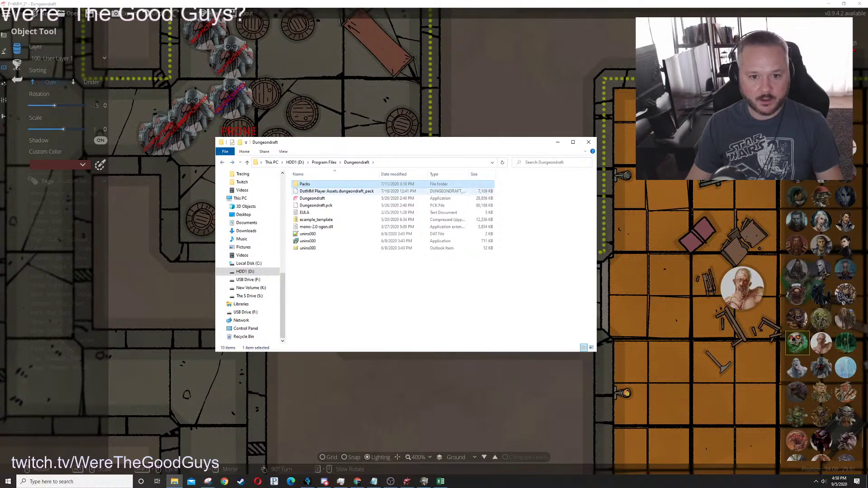
click(336, 190)
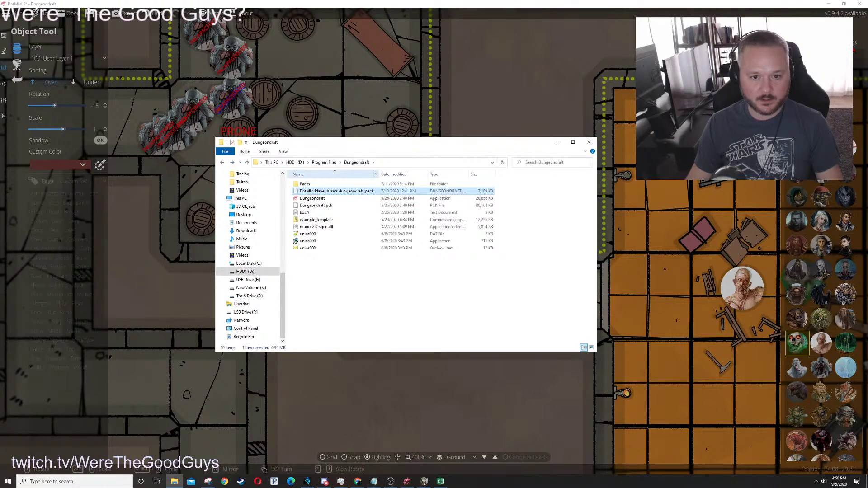
Inspect the raw asset structure in Packs, DotMM Players and PCs, and return to the Dungeondraft folder
double_click(305, 184)
double_click(312, 184)
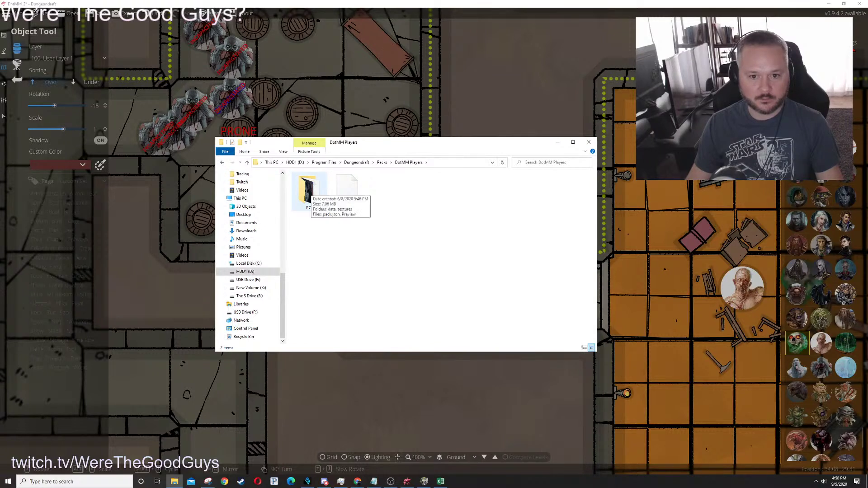
double_click(310, 192)
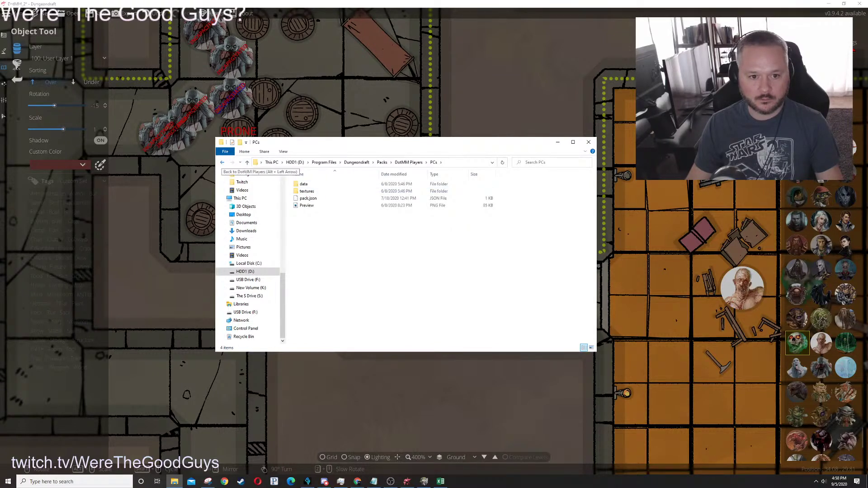
key(alt+Left)
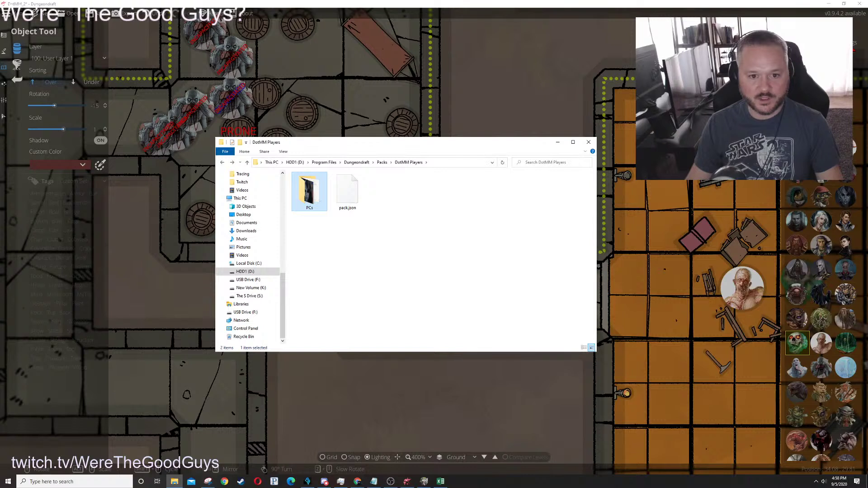
key(alt+Left)
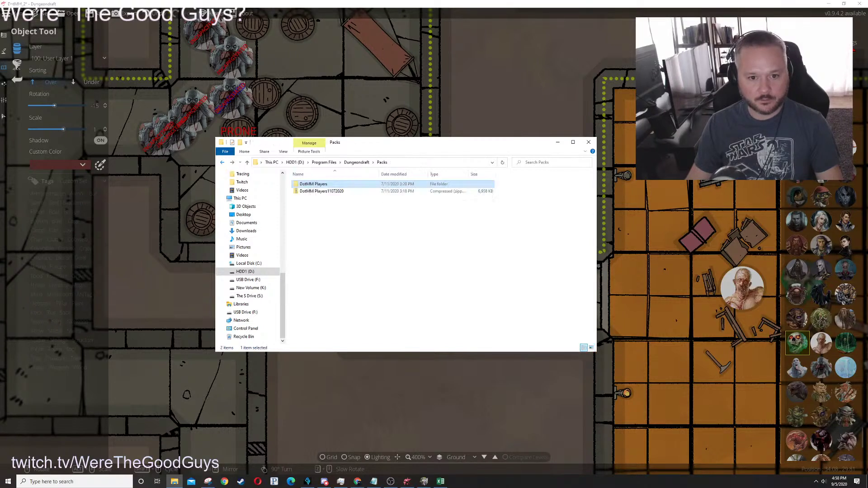
key(alt+Left)
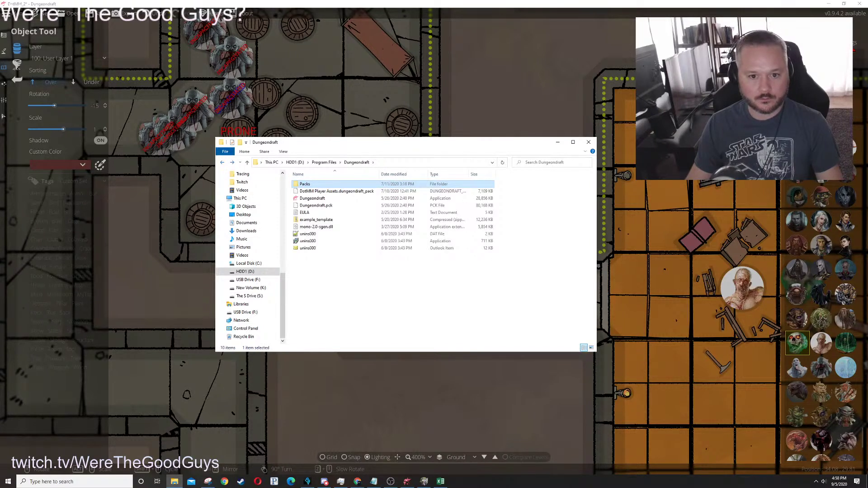
click(232, 162)
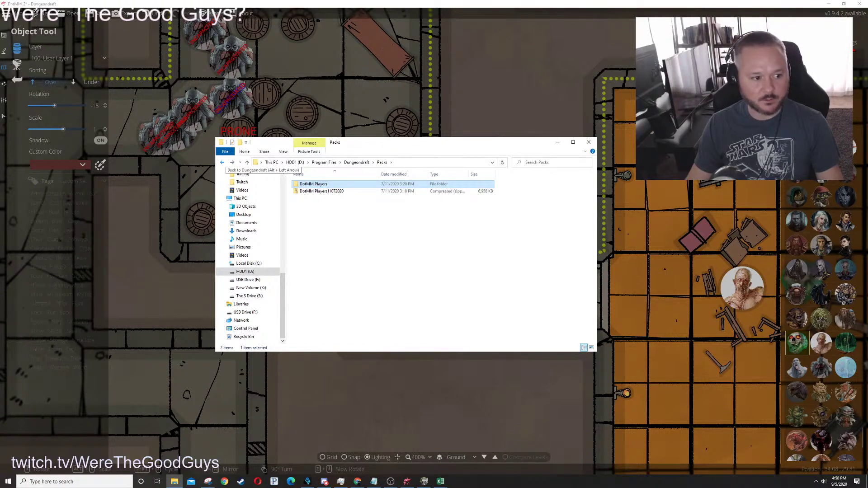
click(221, 162)
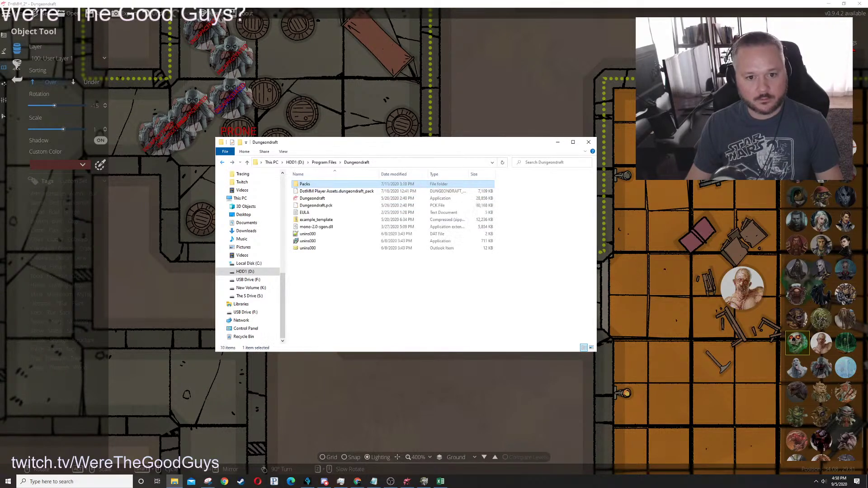
Try to delete DotMM Player Assets.dungeondraft_pack from the Dungeondraft program folder in File Explorer
key(alt+Tab)
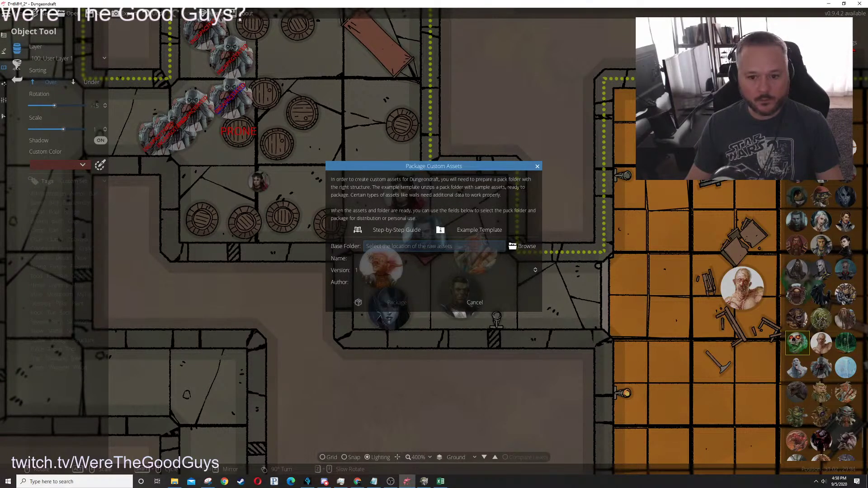
click(174, 481)
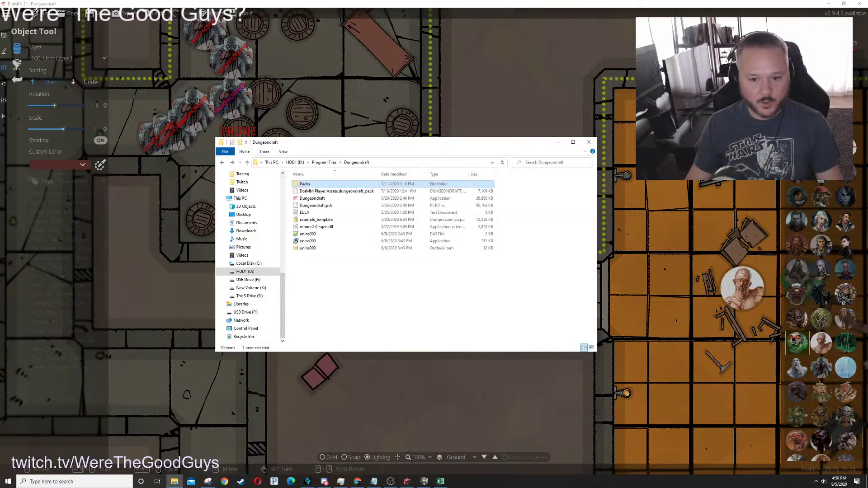
click(336, 190)
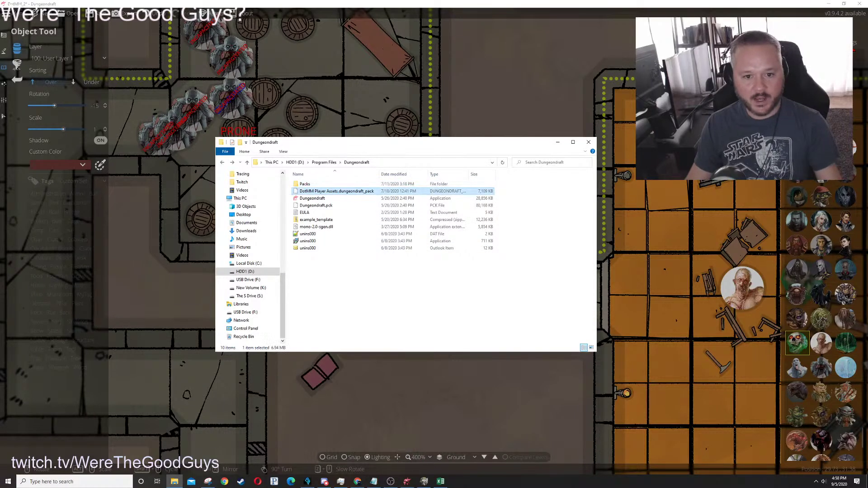
key(Delete)
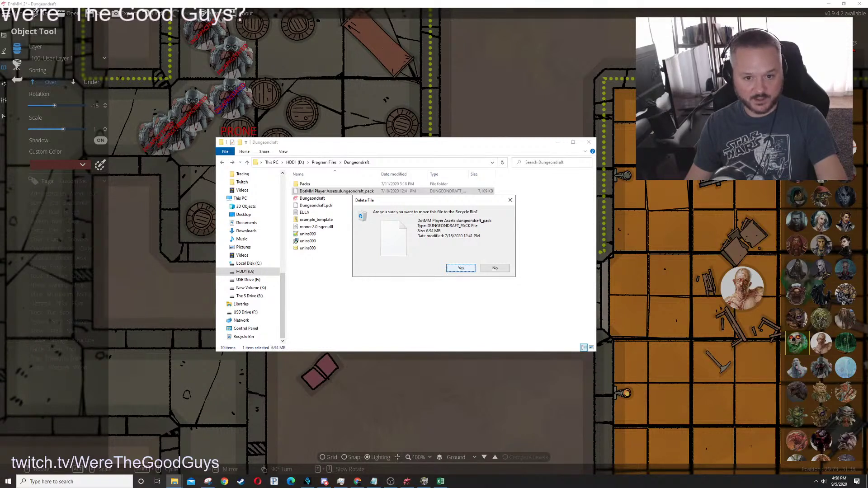
key(Return)
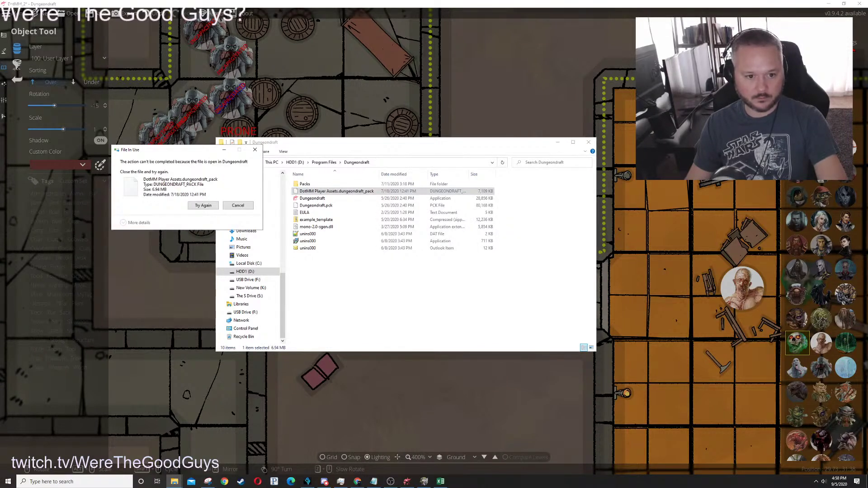
key(Tab)
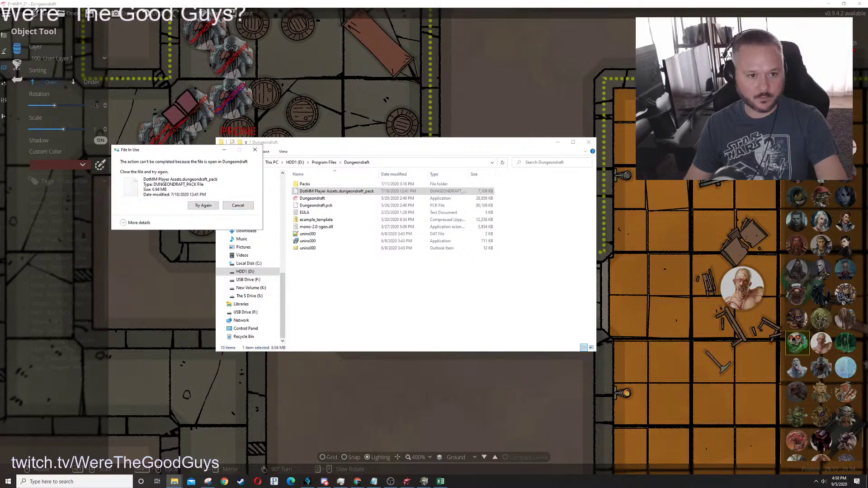
key(Return)
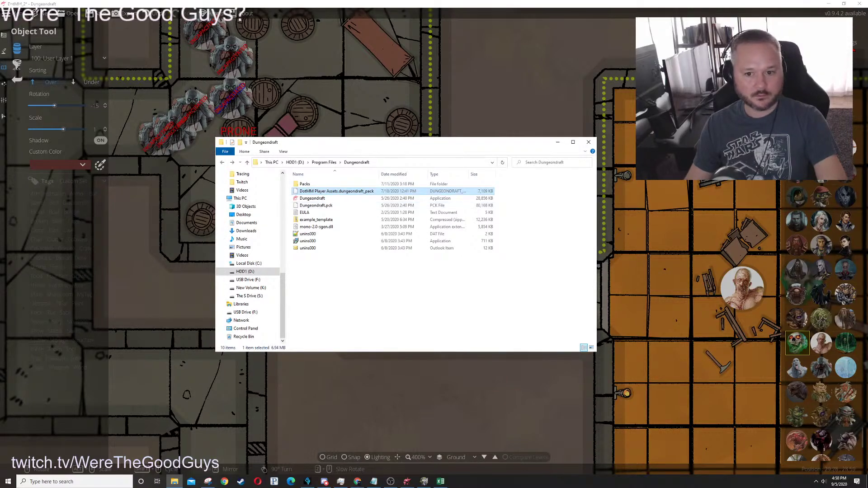
Return to Dungeondraft, dismiss the Package Custom Assets dialog, and open the recent map Asset Test.dungeondraft_map
key(alt+Tab)
key(Escape)
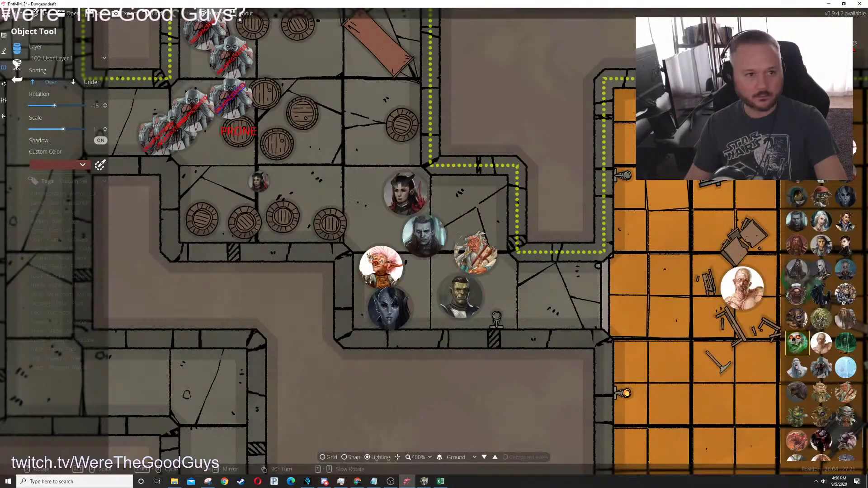
click(6, 13)
mouse_move(18, 25)
key(Down)
key(Down)
key(Down)
key(Down)
key(Down)
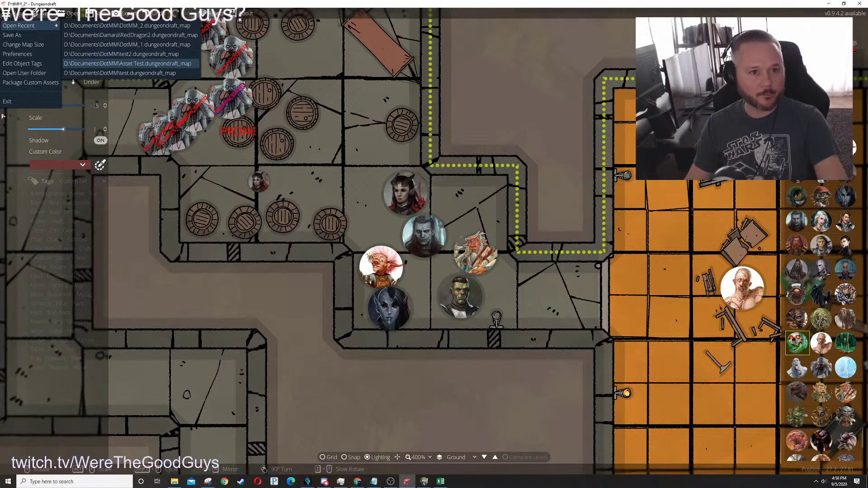
key(Return)
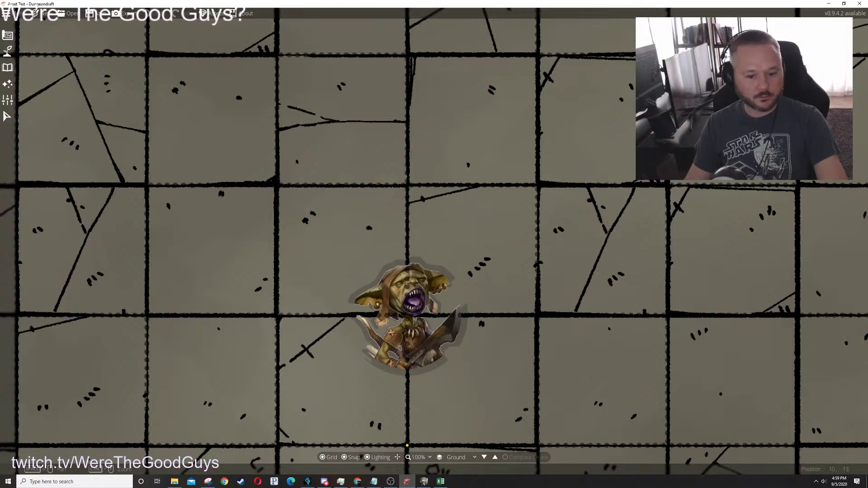
Try to delete the DotMM Player Assets pack file in File Explorer with the Asset Test map loaded
click(174, 482)
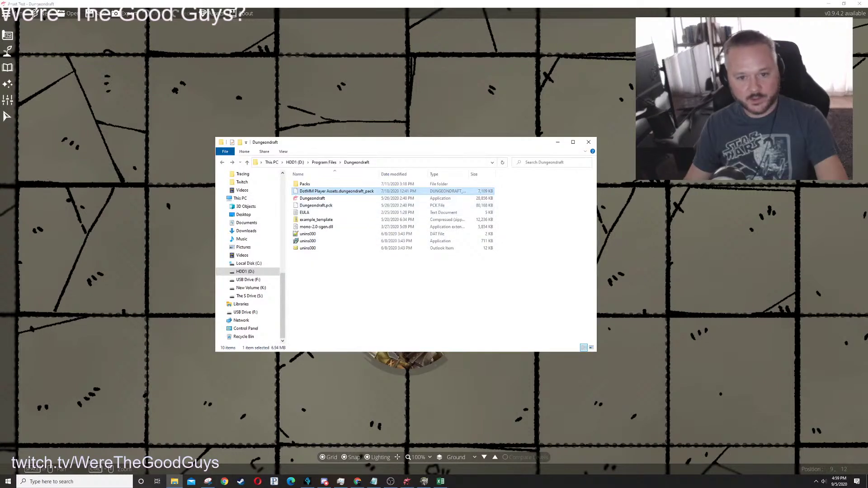
right_click(362, 192)
click(379, 284)
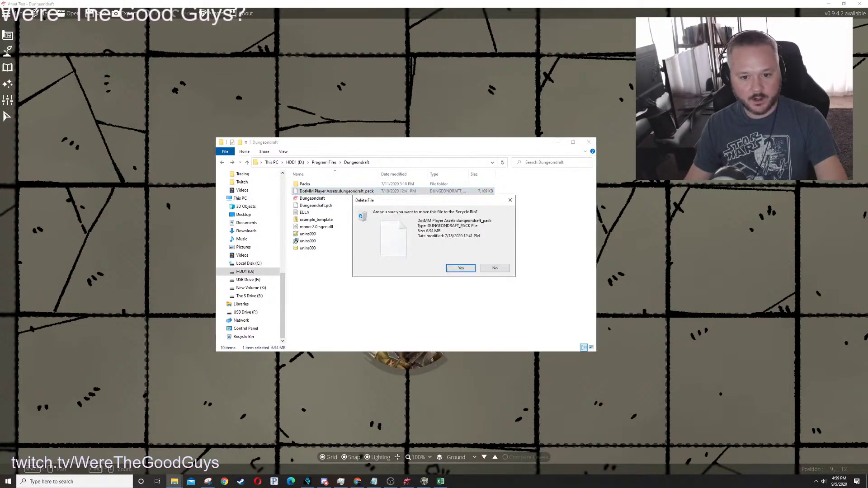
key(Return)
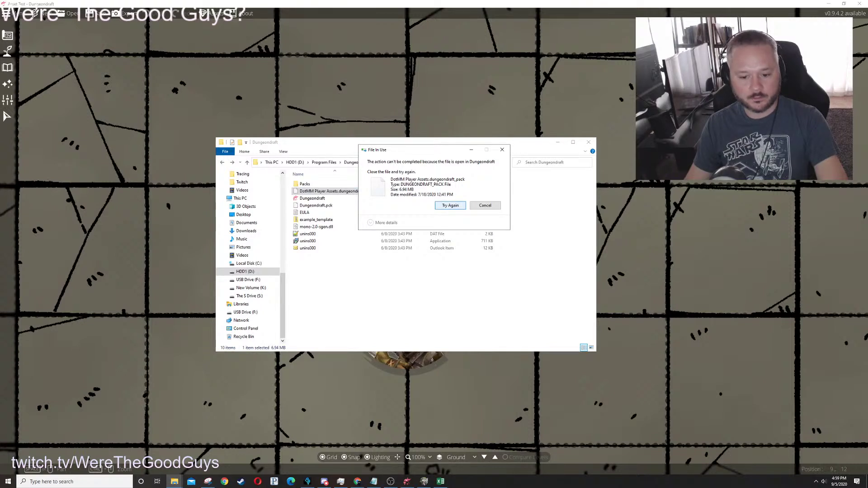
key(Return)
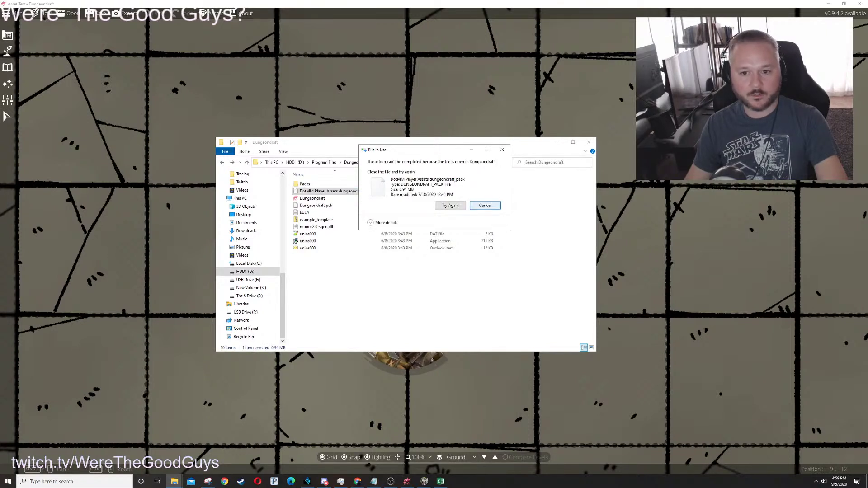
key(Escape)
Create a new blank Dungeondraft map of 30 by 30 tiles in place of the Asset Test map
click(6, 14)
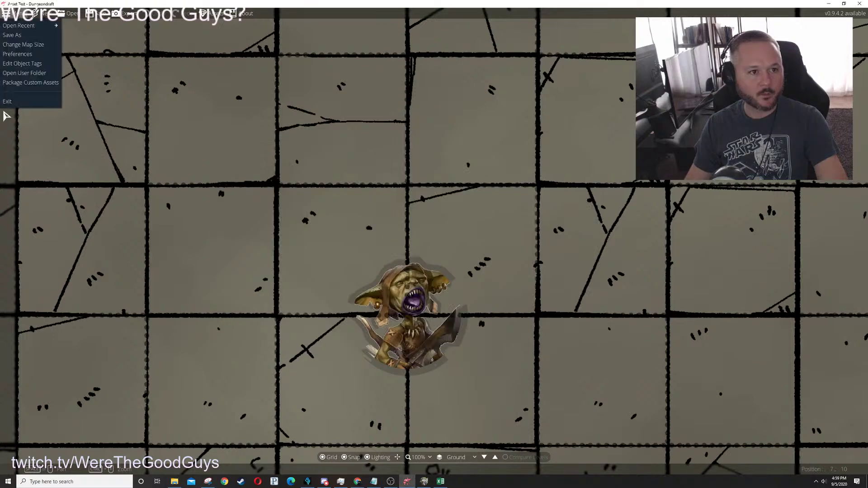
mouse_move(27, 25)
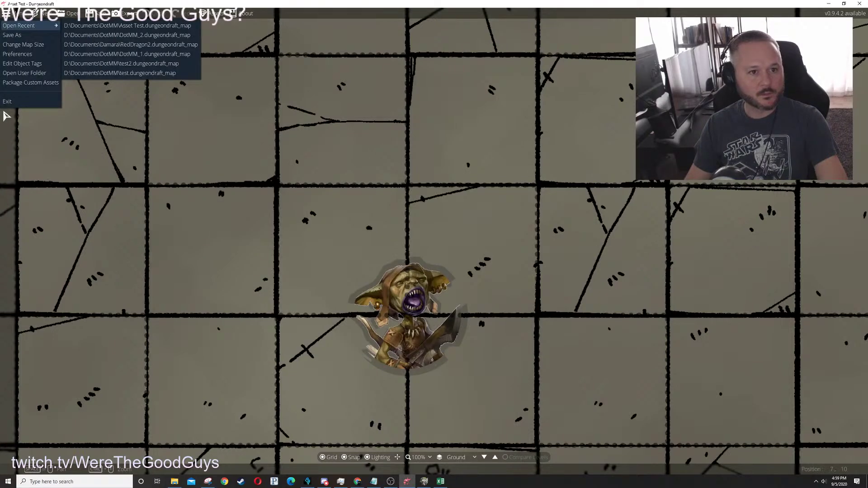
click(45, 13)
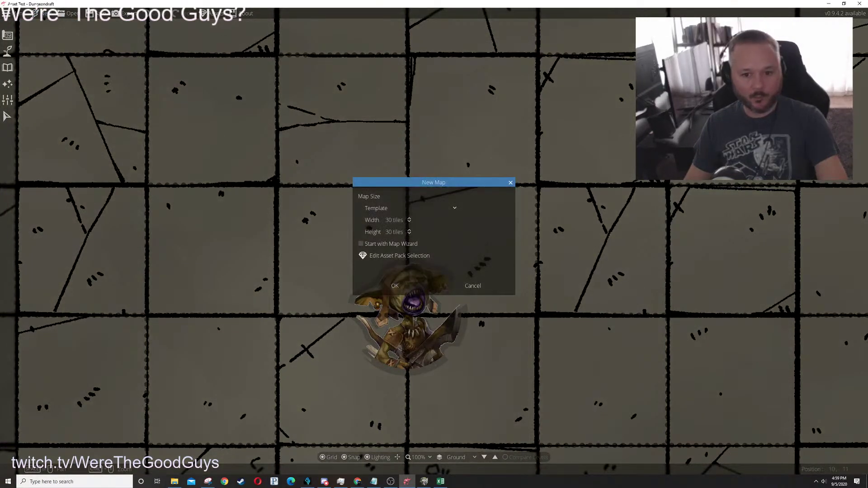
click(394, 286)
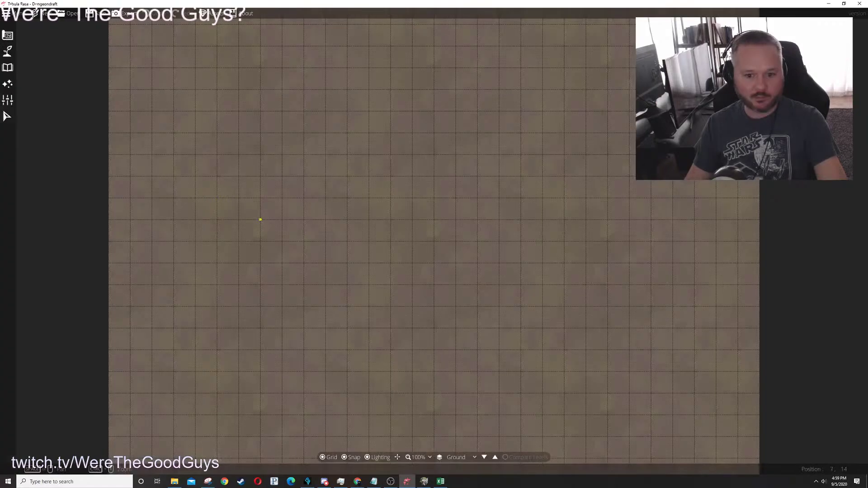
Try to delete the DotMM Player Assets pack file in File Explorer with the blank map loaded
click(174, 482)
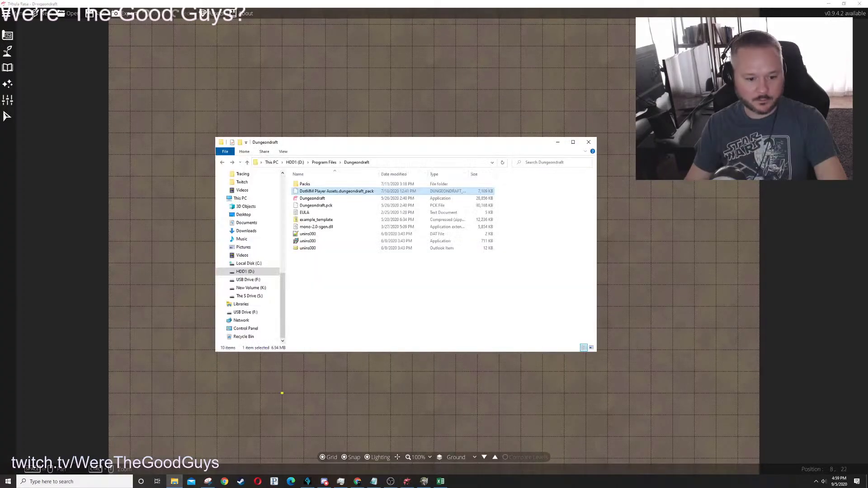
key(Delete)
key(Return)
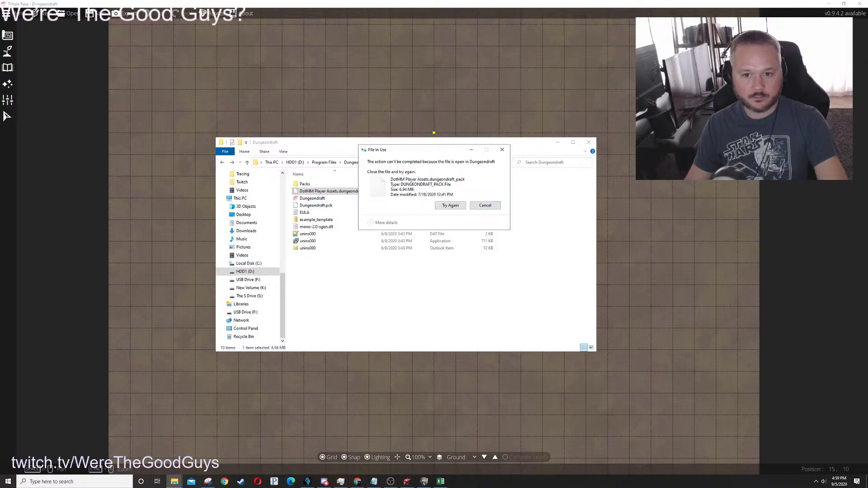
key(Tab)
key(Return)
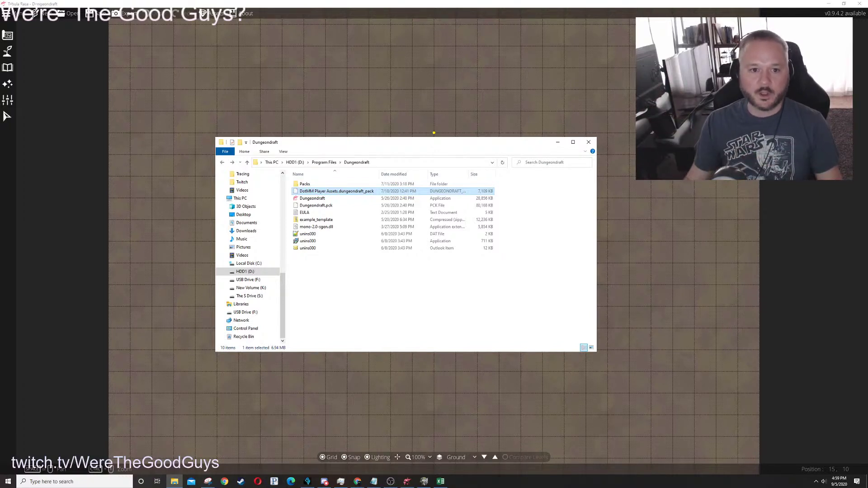
Close Dungeondraft and move DotMM Player Assets.dungeondraft_pack from its program folder to the Recycle Bin
key(alt+Tab)
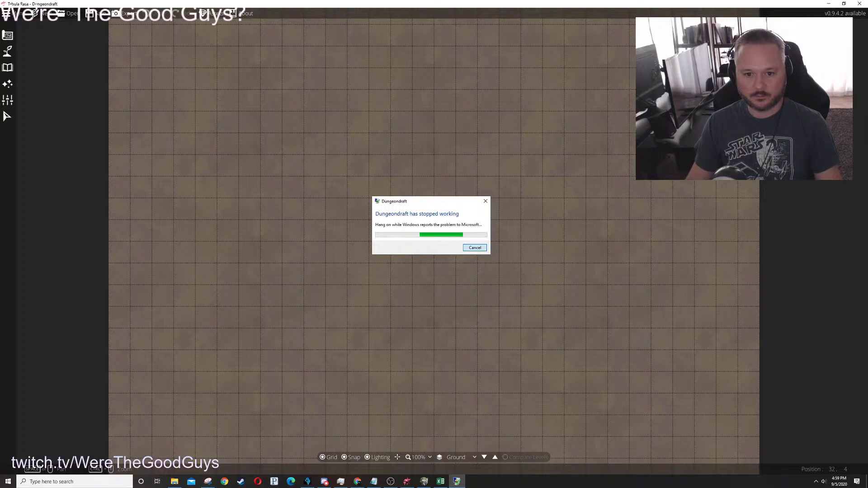
key(Delete)
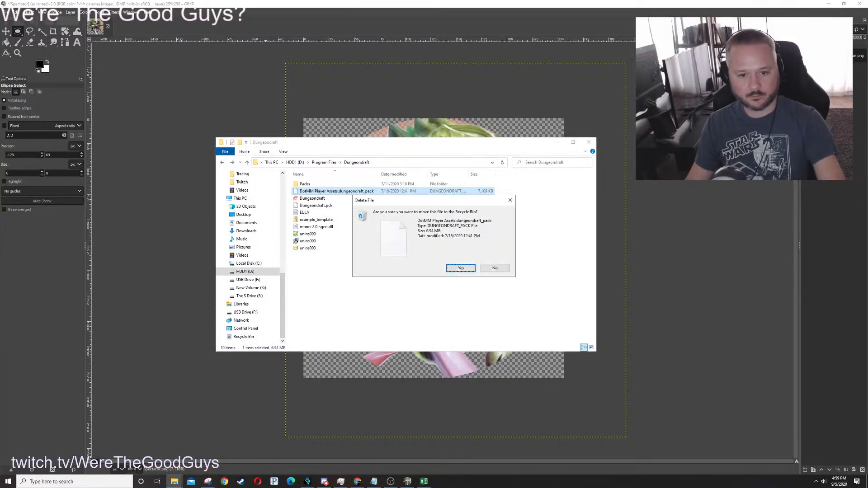
key(Return)
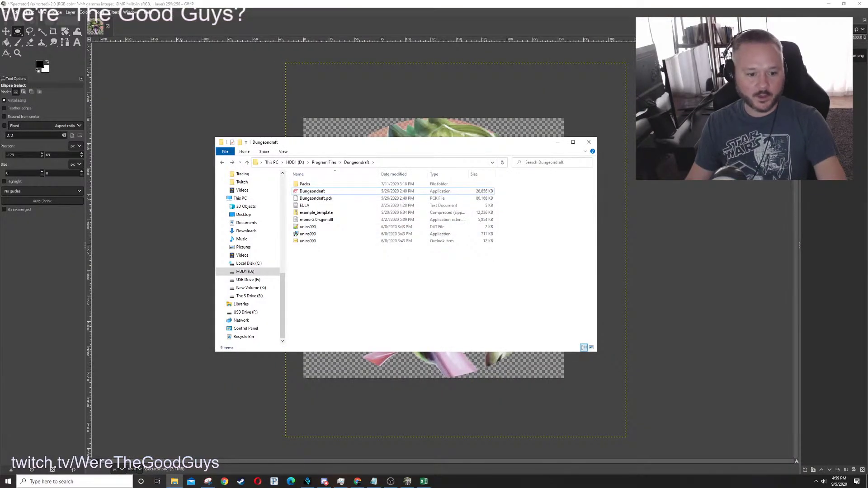
Relaunch Dungeondraft and open the Package Custom Assets dialog
click(72, 482)
text(dungeo)
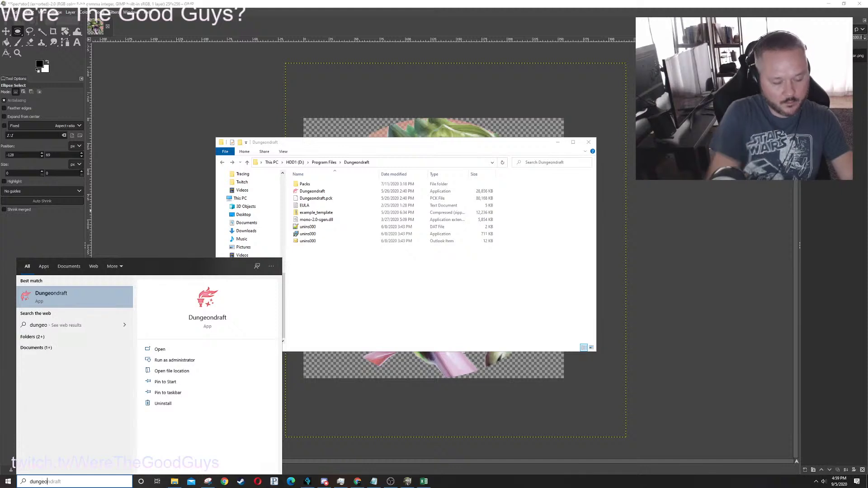
key(Return)
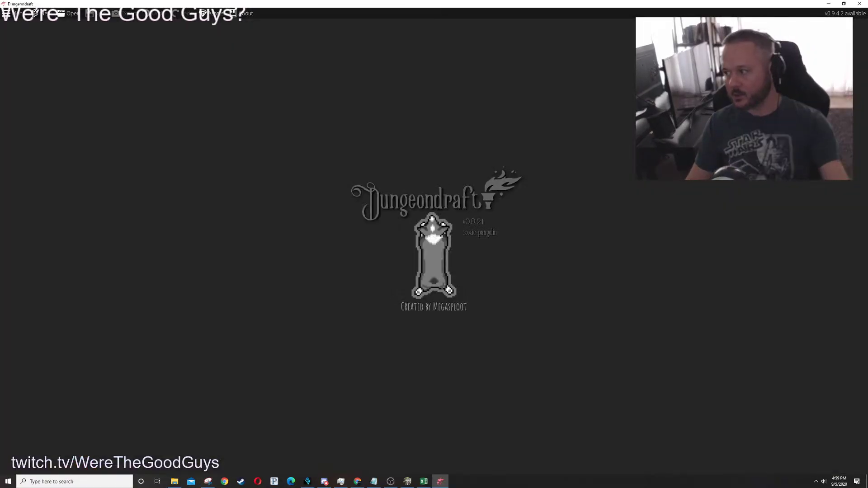
click(6, 13)
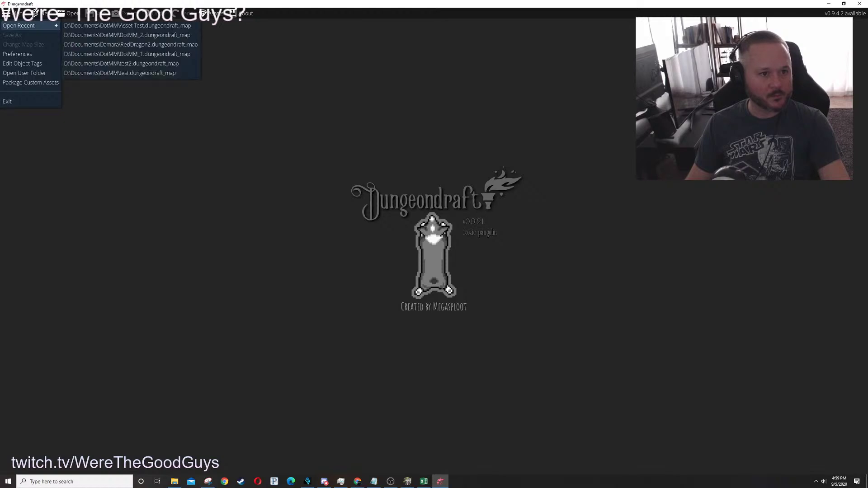
click(27, 82)
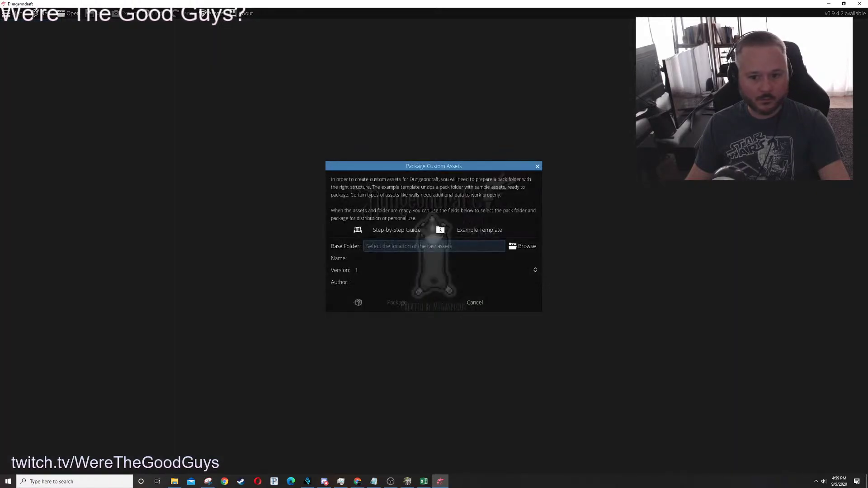
Choose the PCs folder inside Packs\DotMM Players as the base folder of the raw assets
click(522, 246)
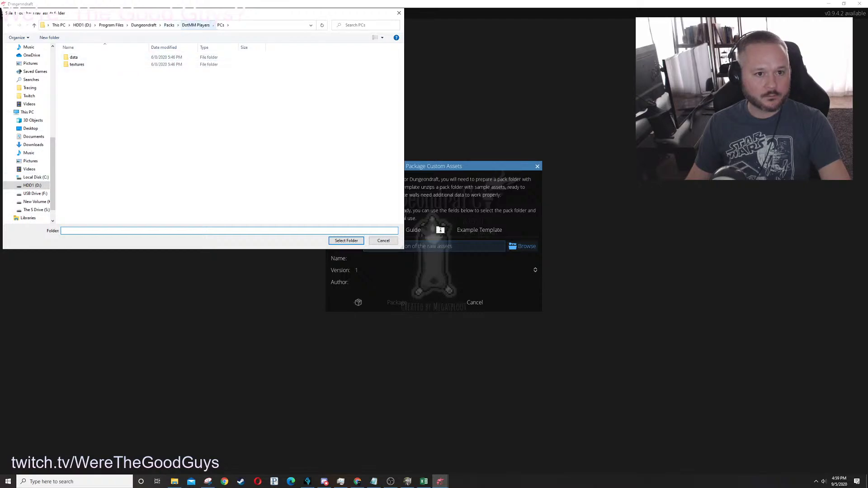
click(196, 25)
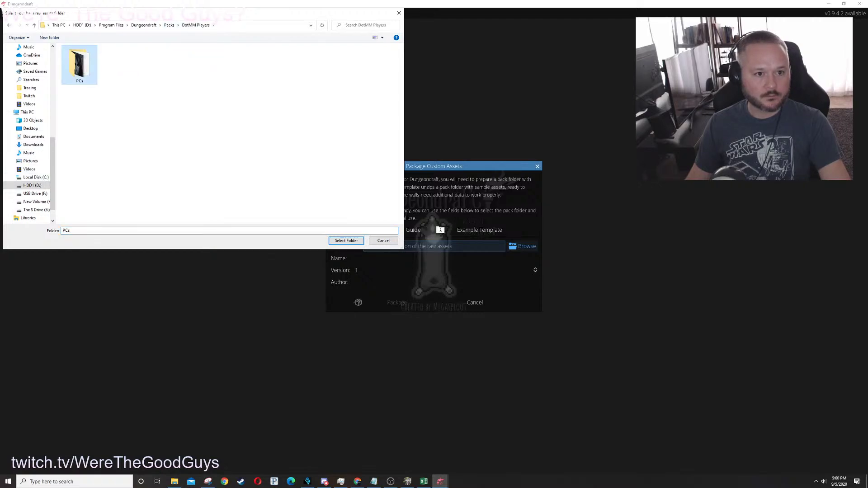
click(347, 241)
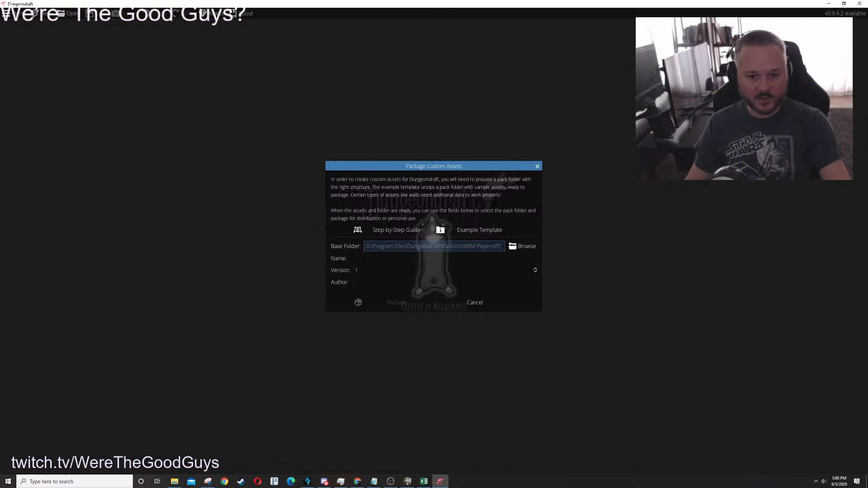
Name the asset pack DotMM Player Assets and set its version to 1.2
text(Dot)
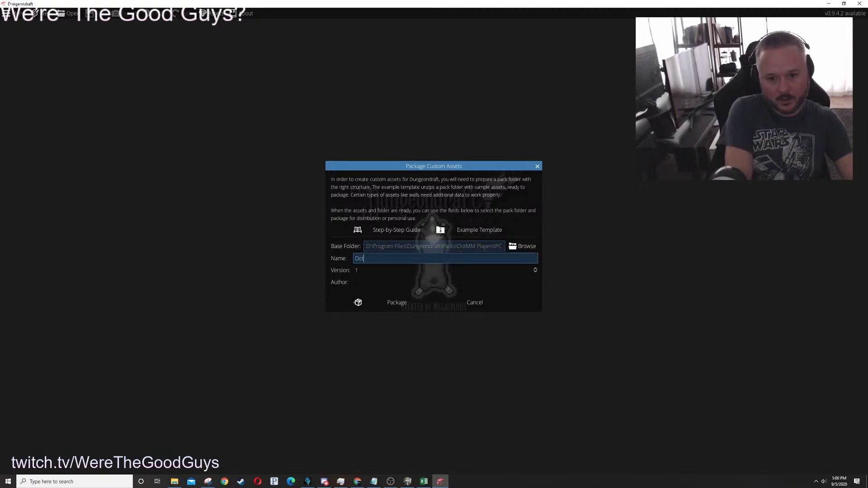
text(MM Player Assets)
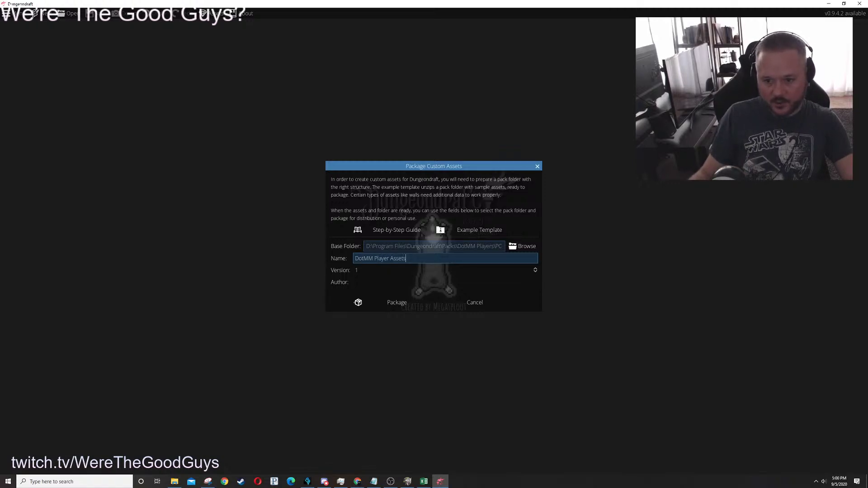
key(Tab)
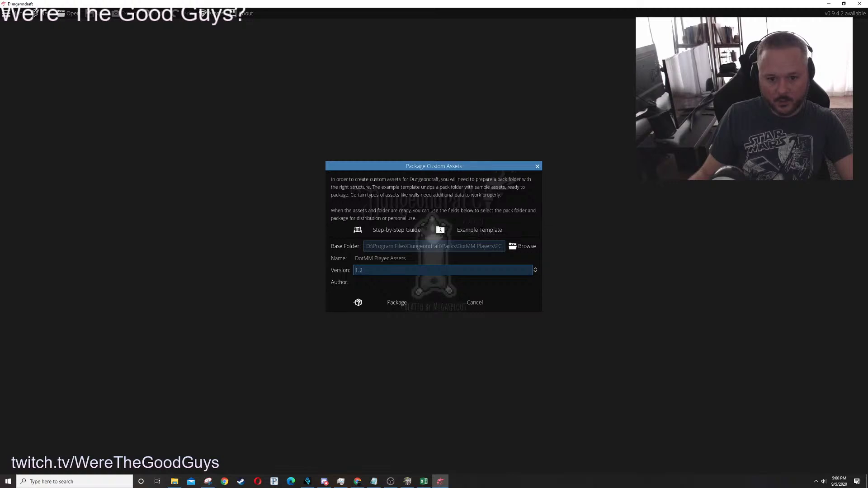
key(Tab)
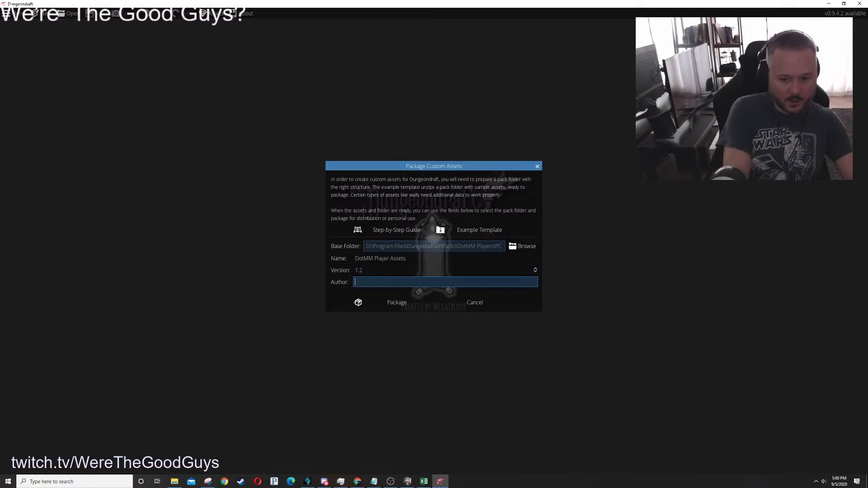
Set the pack author to Me, build the DotMM Player Assets package and close the completion notice
key(Tab)
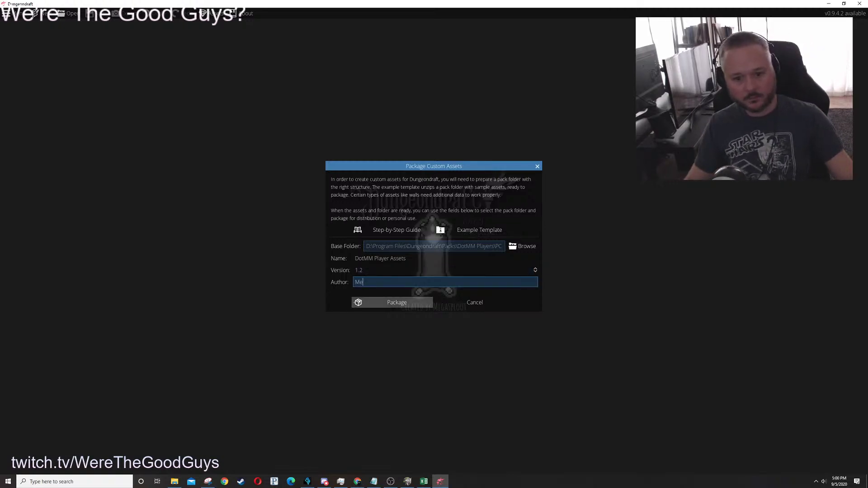
key(Return)
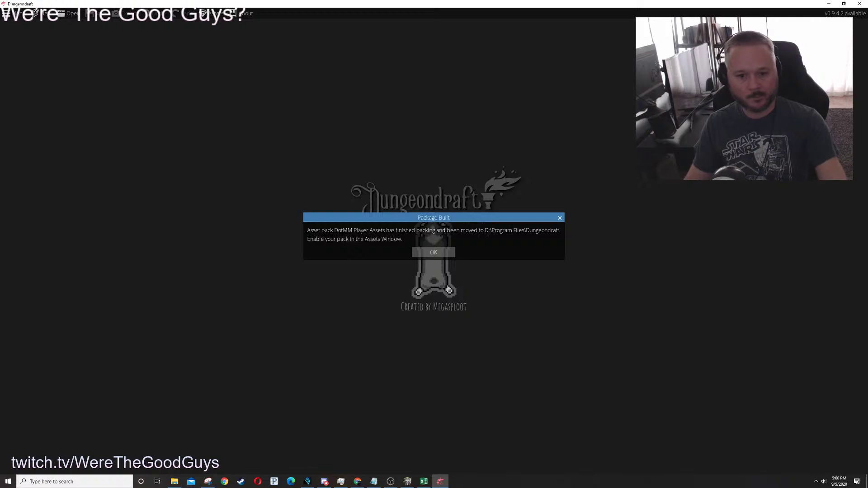
key(Return)
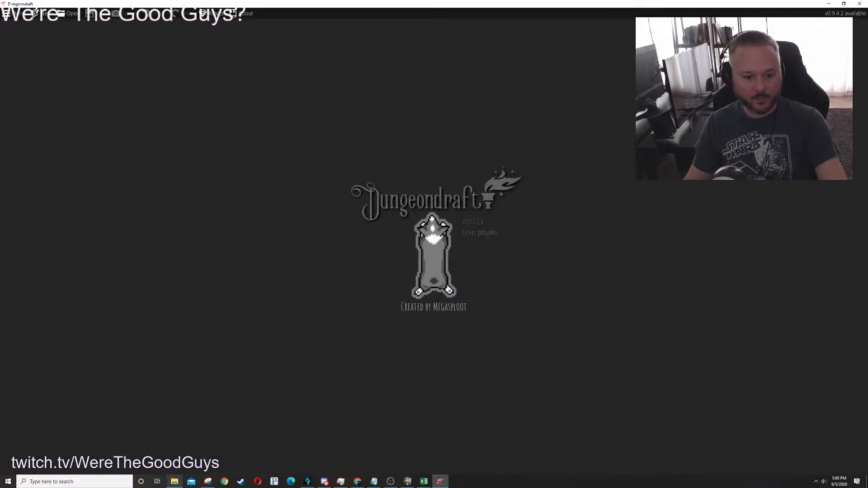
Check the rebuilt DotMM Player Assets.dungeondraft_pack file in the Dungeondraft program folder and return to Dungeondraft
key(alt+Tab)
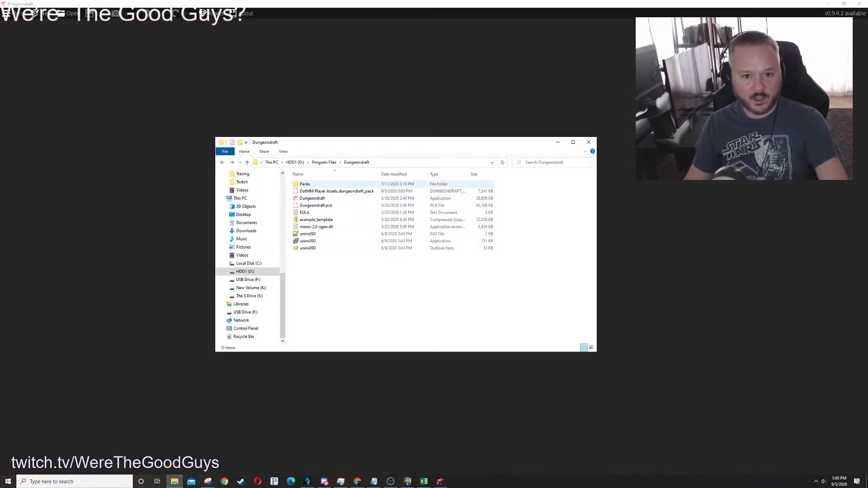
click(337, 190)
key(alt+Tab)
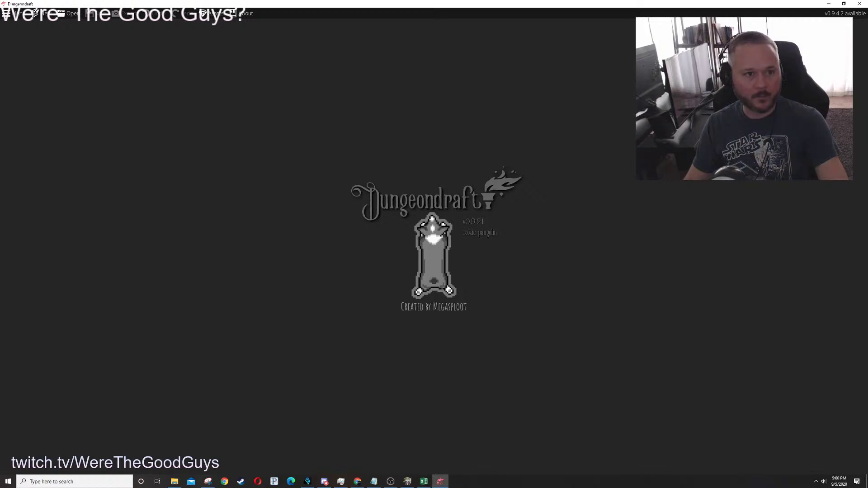
Open the recent map DotMM_2.dungeondraft_map and dismiss the missing custom assets notice
click(7, 13)
mouse_move(19, 25)
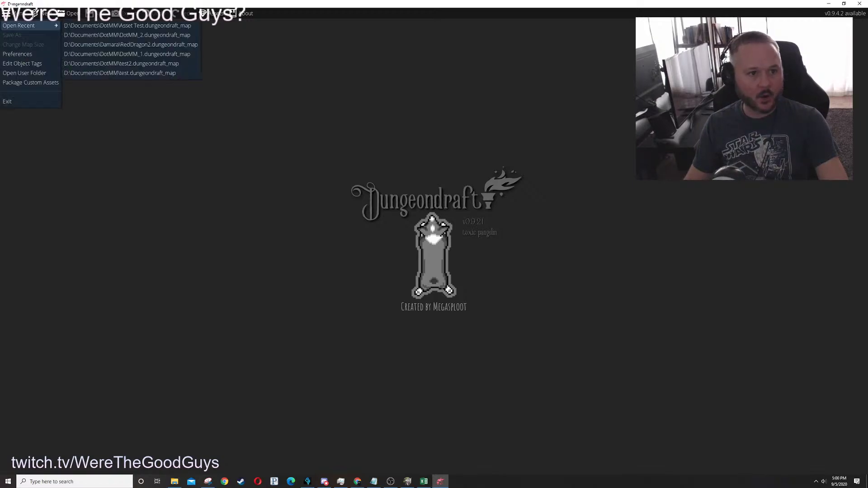
click(127, 34)
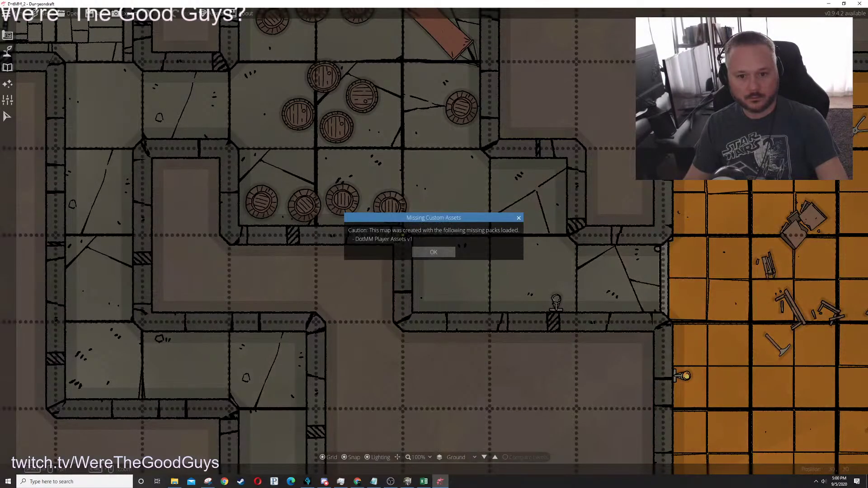
click(415, 252)
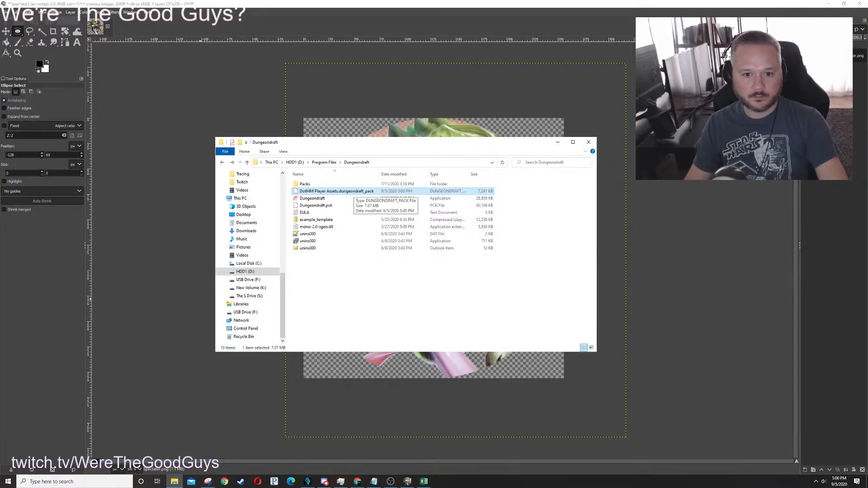
click(334, 191)
right_click(335, 192)
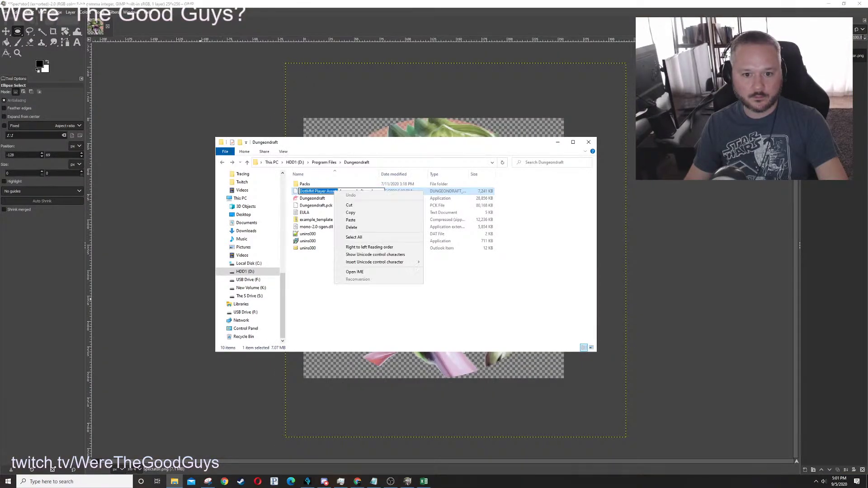
key(Escape)
key(Escape)
Sort the Recycle Bin by deletion date, inspect the properties of the deleted DotMM Player Assets pack and close the bin
click(52, 482)
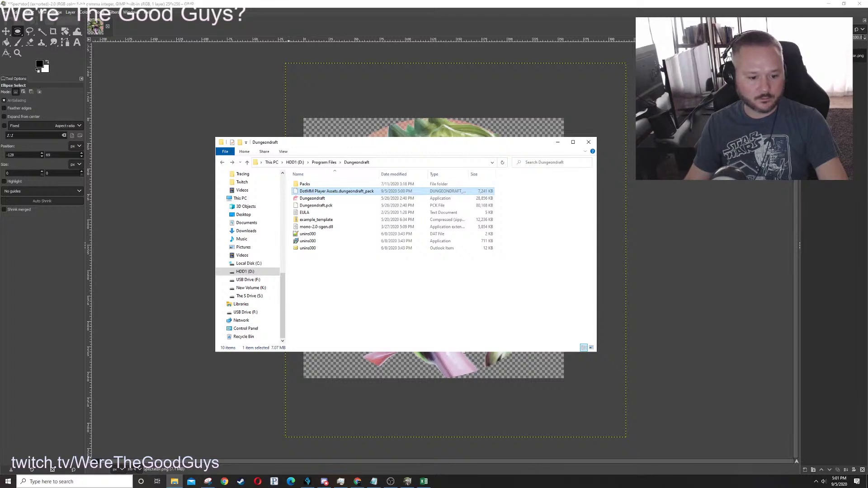
text(recy)
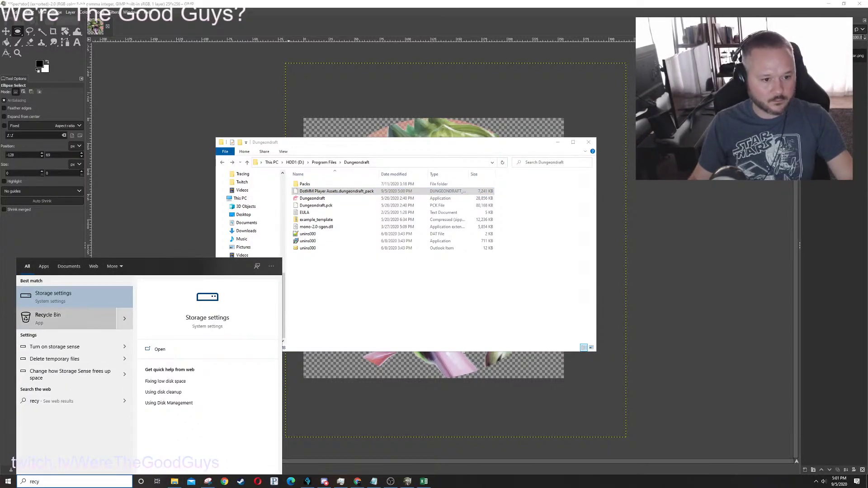
click(68, 318)
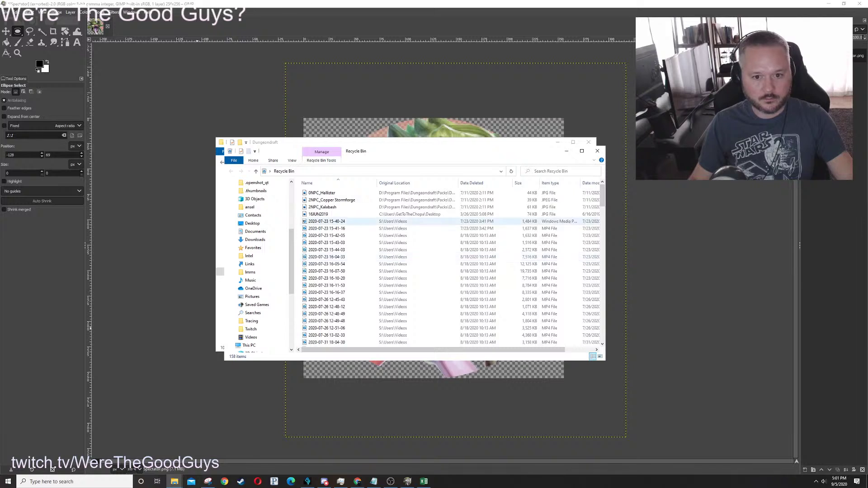
click(480, 183)
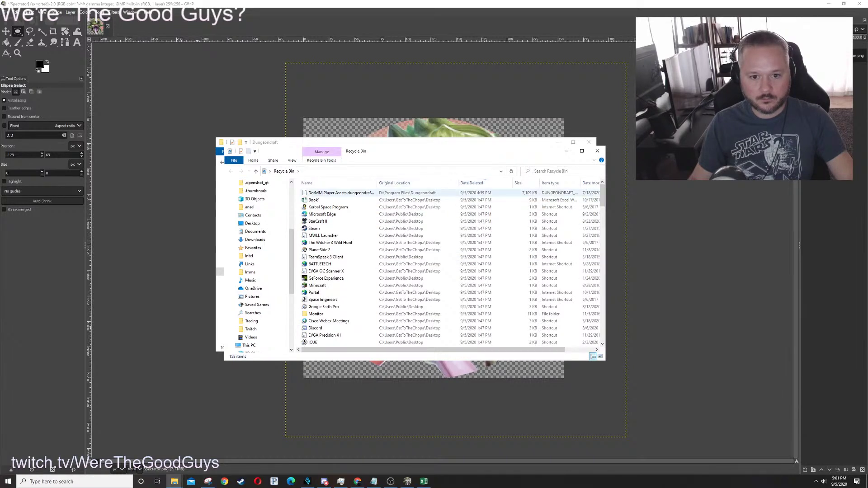
click(341, 193)
drag(377, 183, 390, 183)
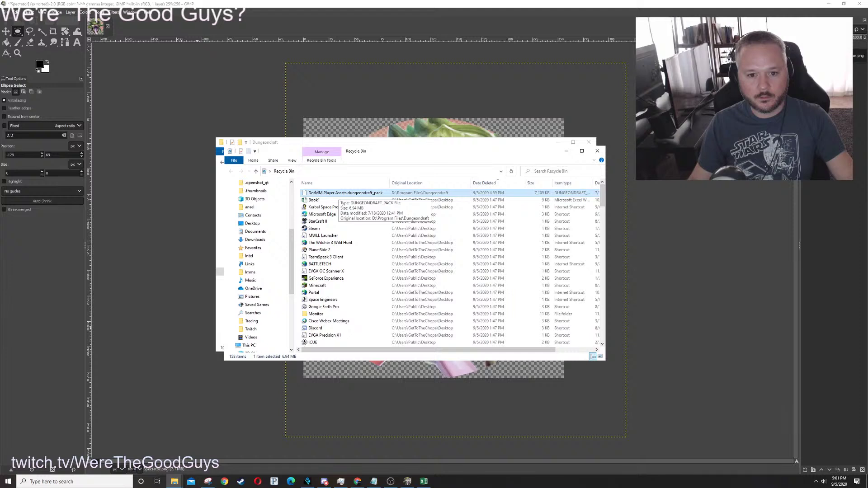
key(alt+Return)
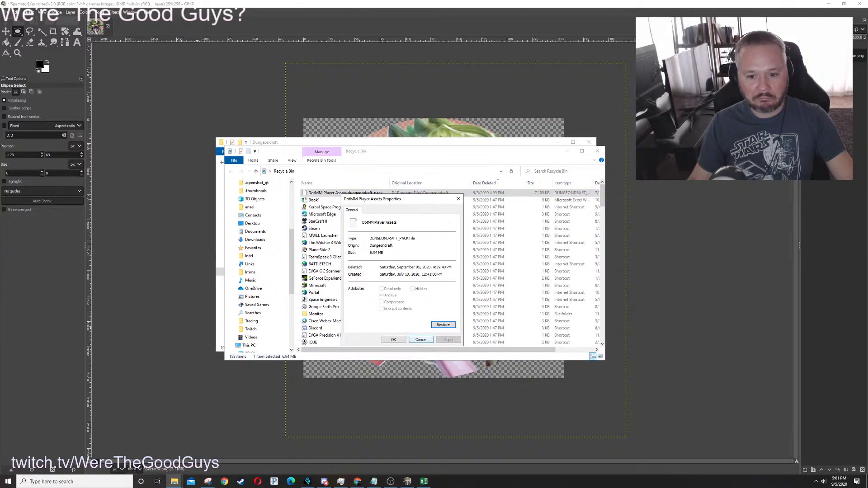
click(421, 339)
click(597, 151)
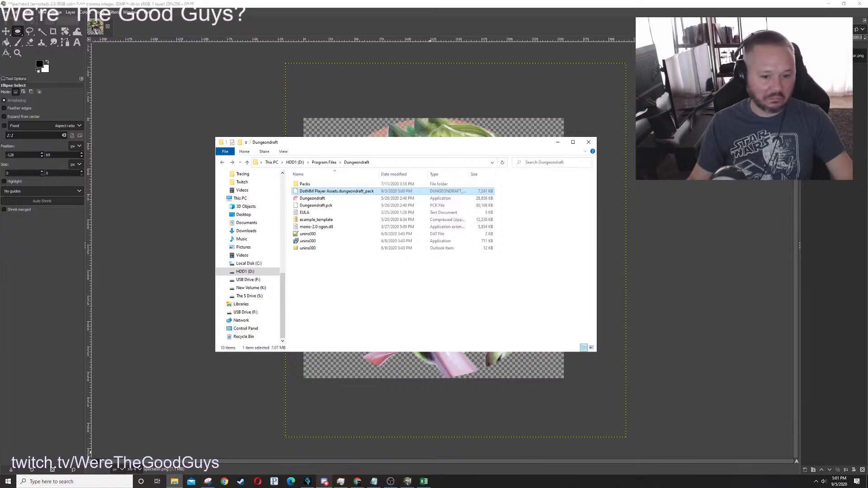
Relaunch Dungeondraft and glance at its program folder in File Explorer before returning to it
mouse_move(407, 481)
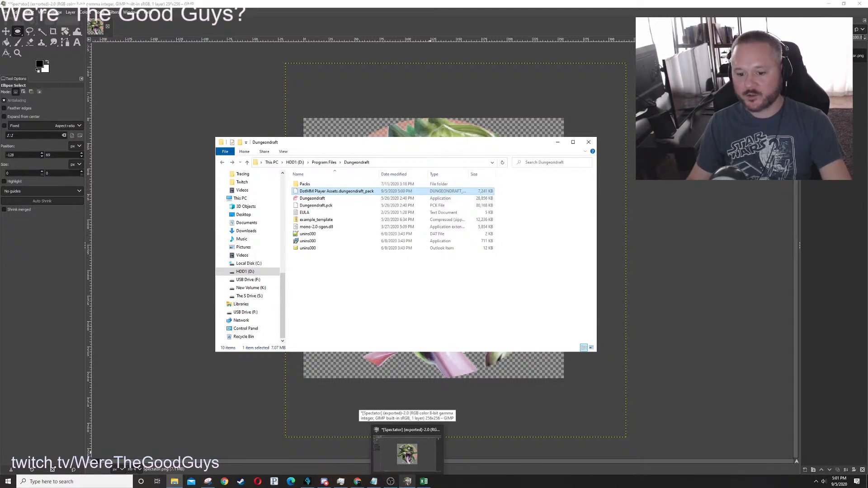
click(68, 482)
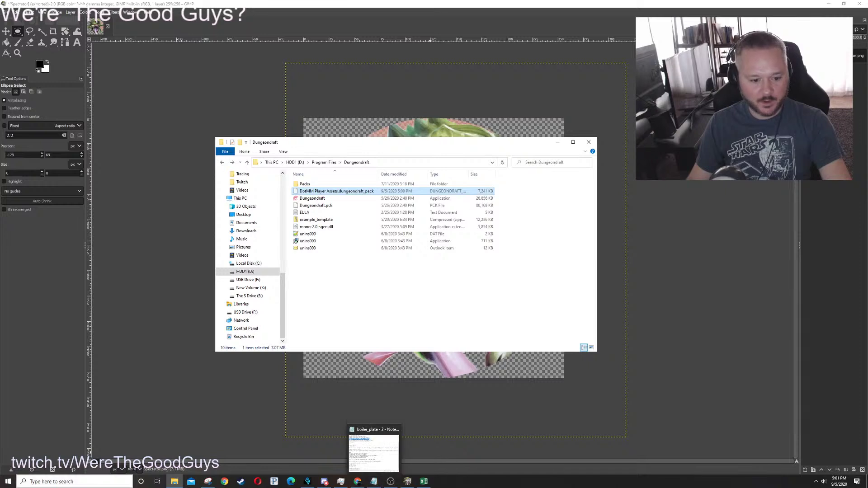
text(dungeo)
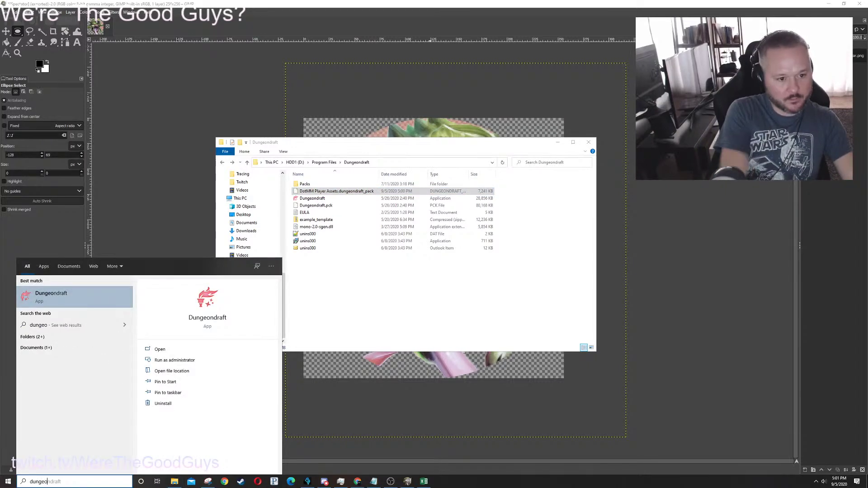
key(Return)
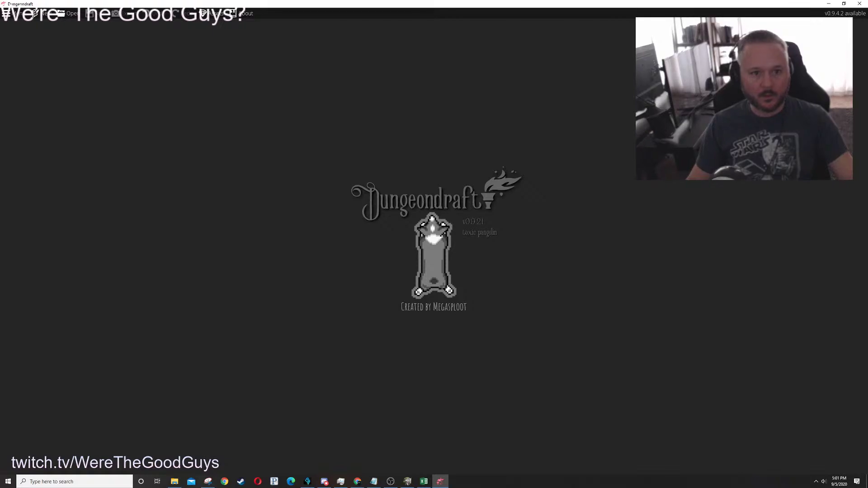
click(174, 482)
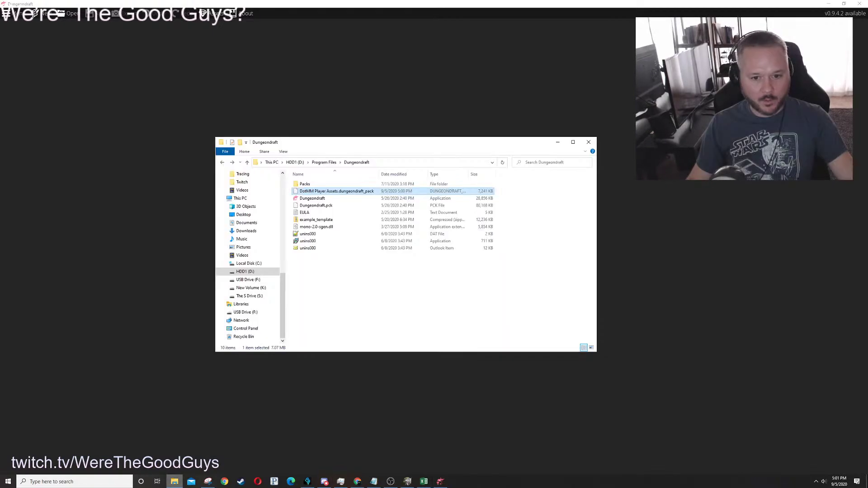
key(alt+Tab)
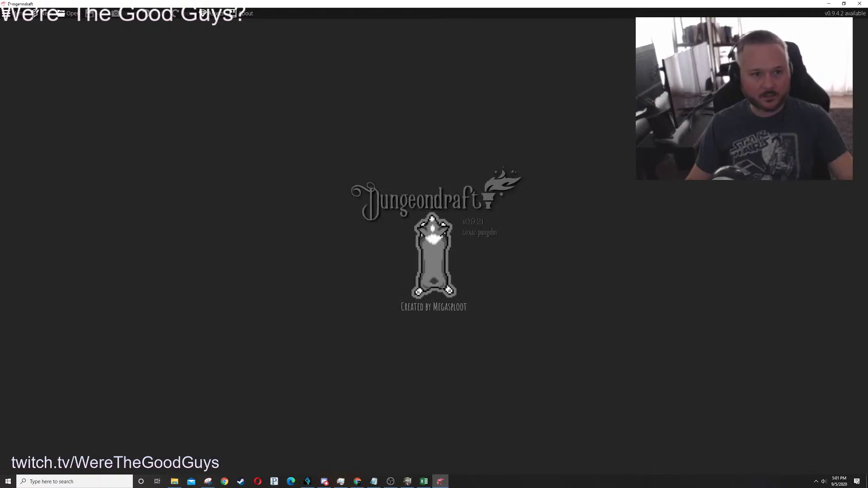
Review the available packs in the Custom Assets dialog and the New Map options, cancelling both dialogs
click(212, 14)
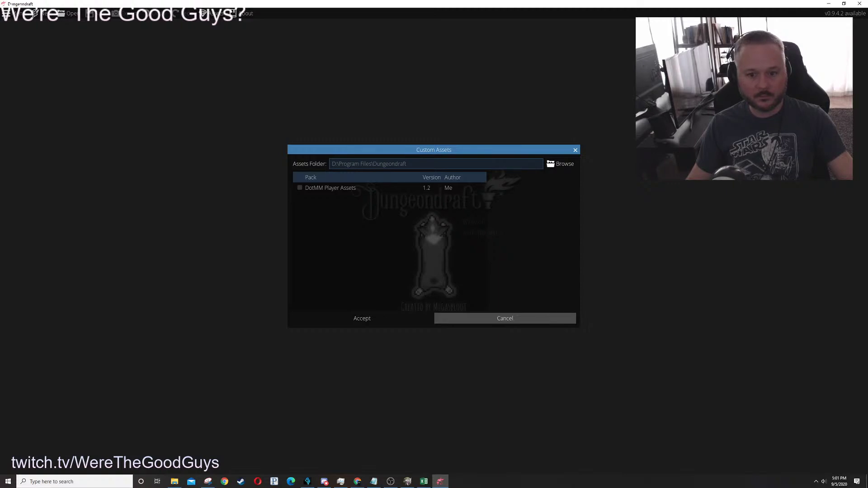
click(505, 319)
click(43, 14)
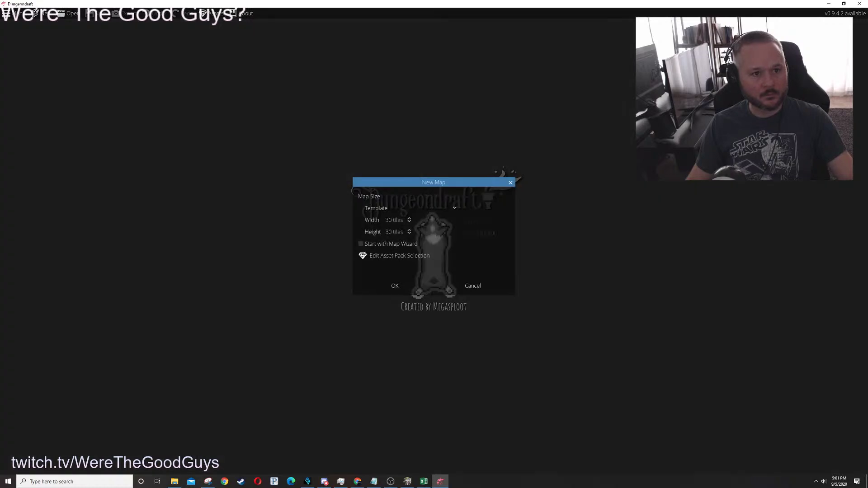
click(473, 285)
Open the map DotMM_2.dungeondraft_map from the DotMM documents folder
click(69, 14)
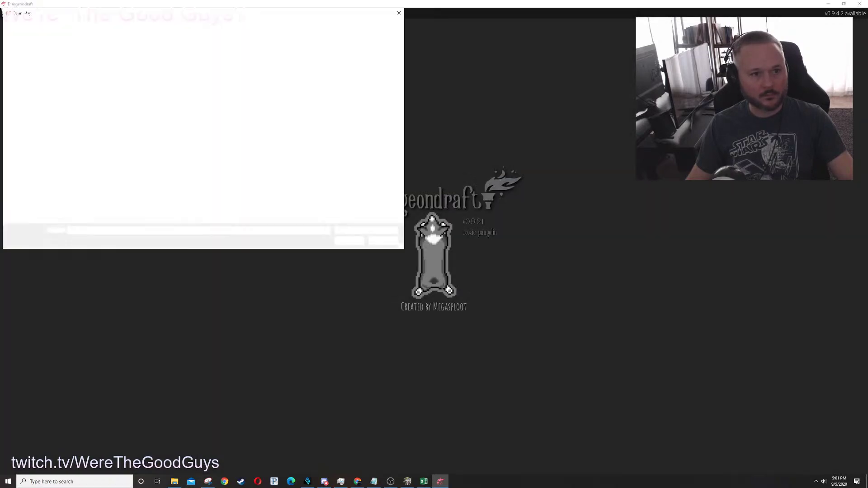
click(155, 68)
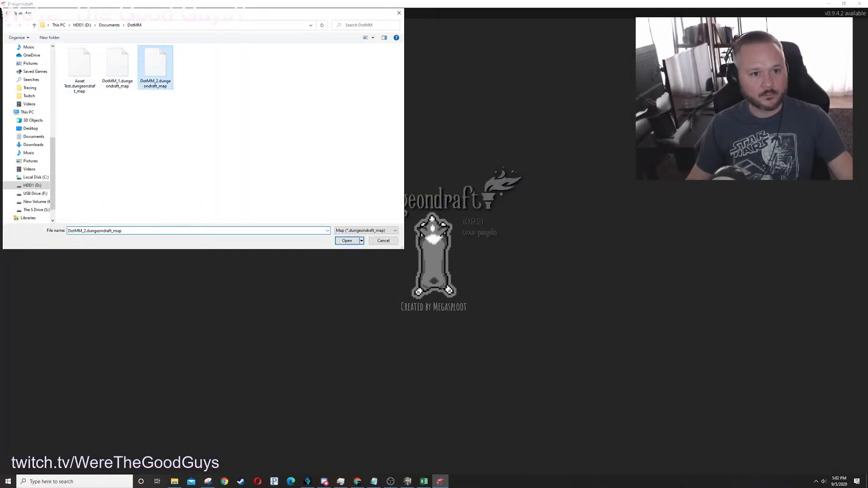
click(347, 240)
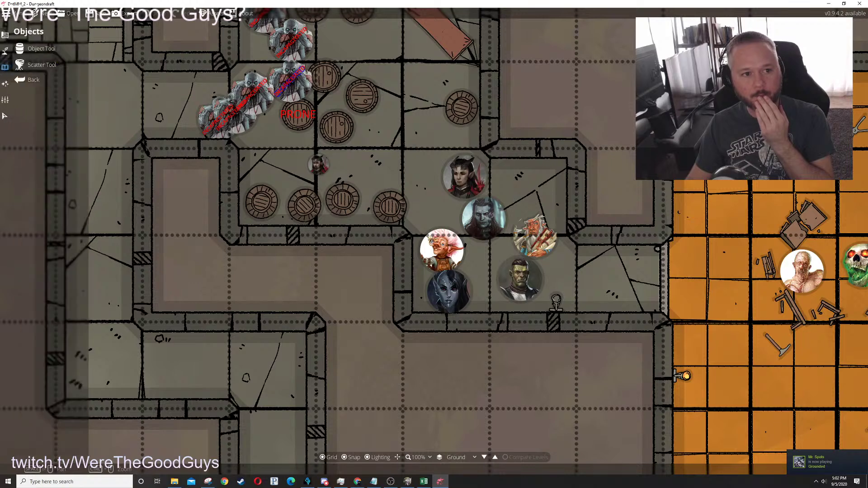
Show the object tools and check which custom asset packs the map uses, cancelling without changes
click(7, 67)
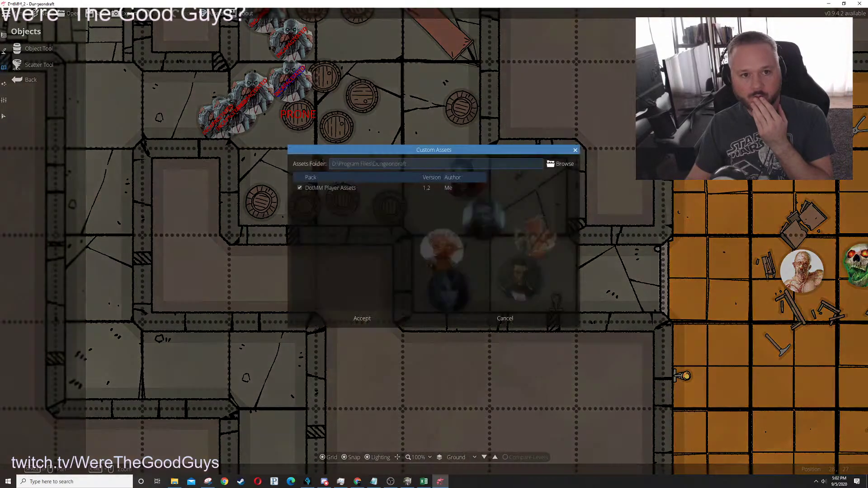
click(212, 13)
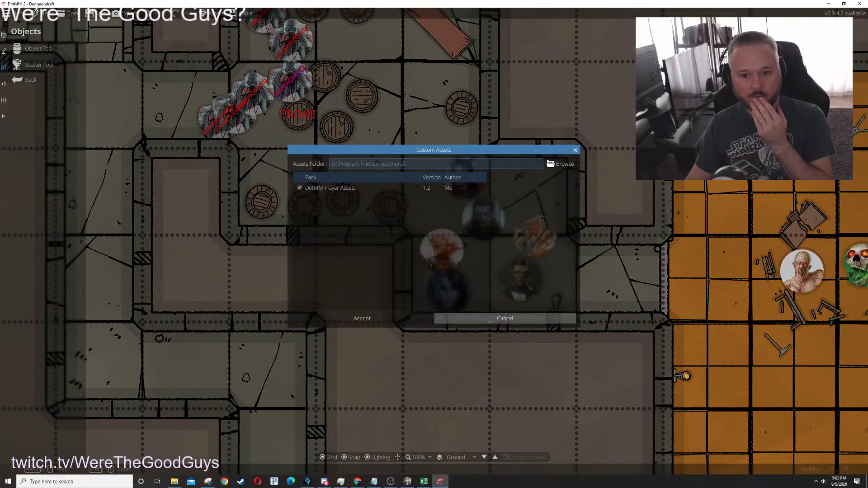
click(489, 321)
Browse the Object Tool's asset library for the new creature token, checking the source image in GIMP for comparison before returning to Dungeondraft
click(39, 48)
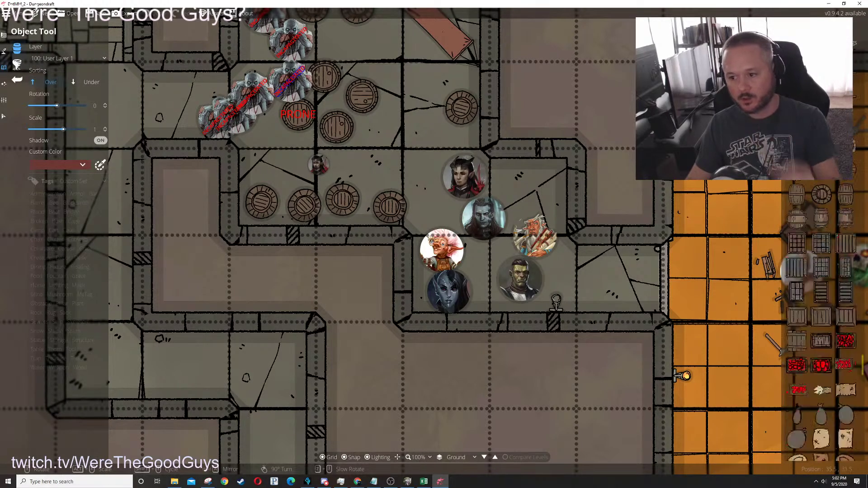
scroll(797, 374, down, 10)
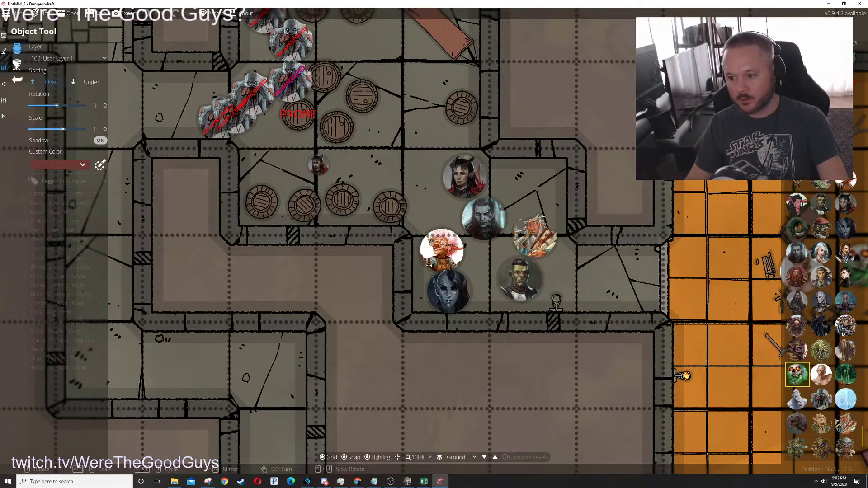
scroll(797, 374, down, 4)
scroll(820, 316, down, 3)
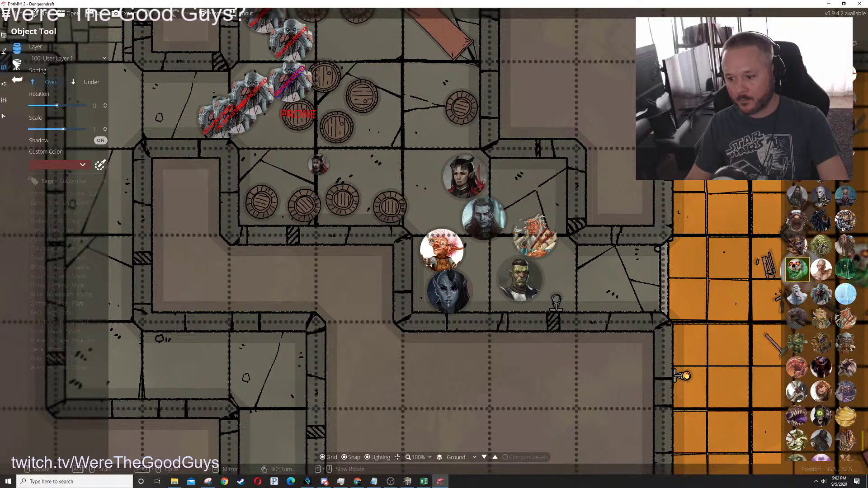
mouse_move(821, 405)
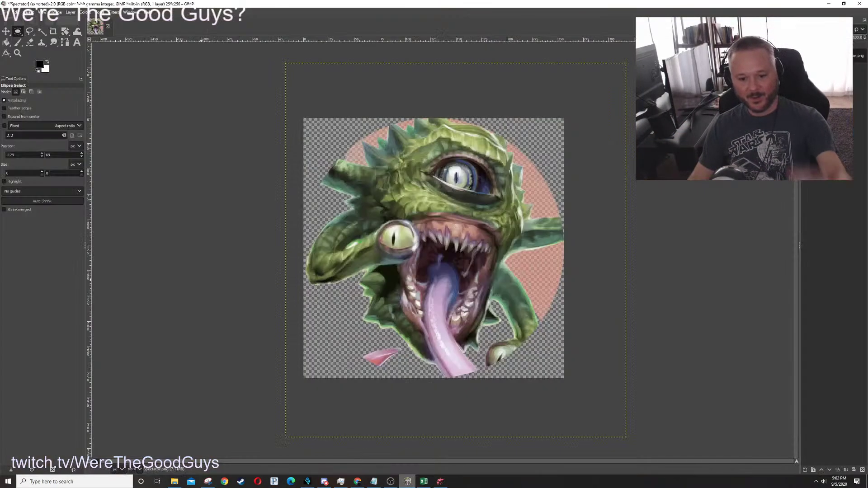
click(407, 481)
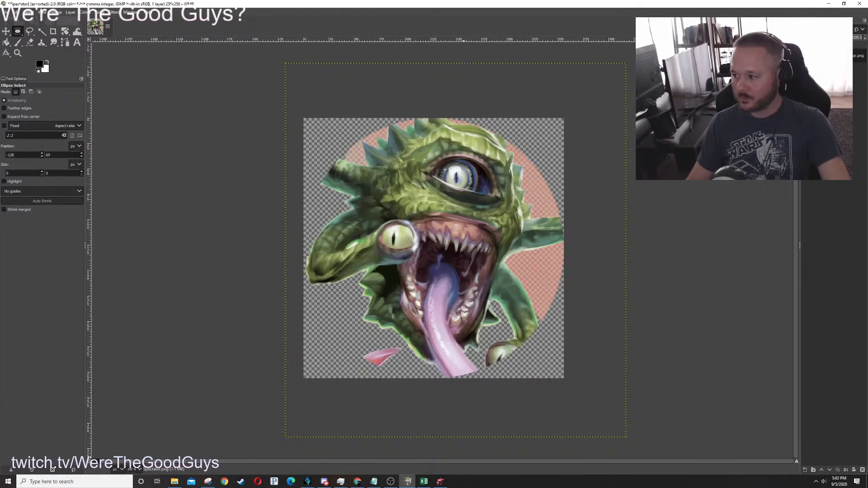
key(alt+Tab)
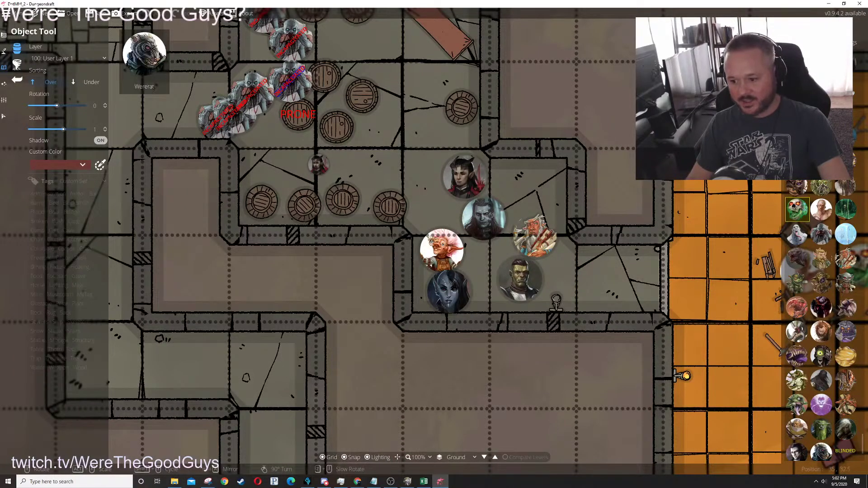
Choose the green creature token for placement, set its scale to 0.5, and turn off snapping
click(796, 404)
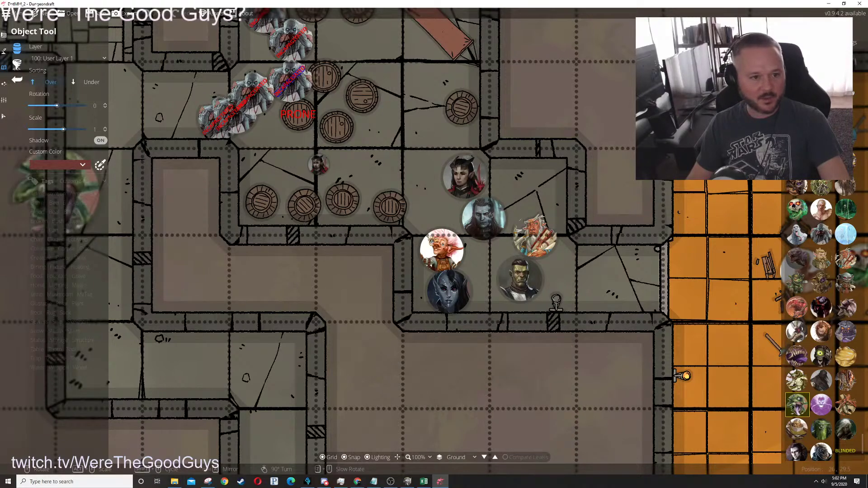
drag(64, 129, 52, 129)
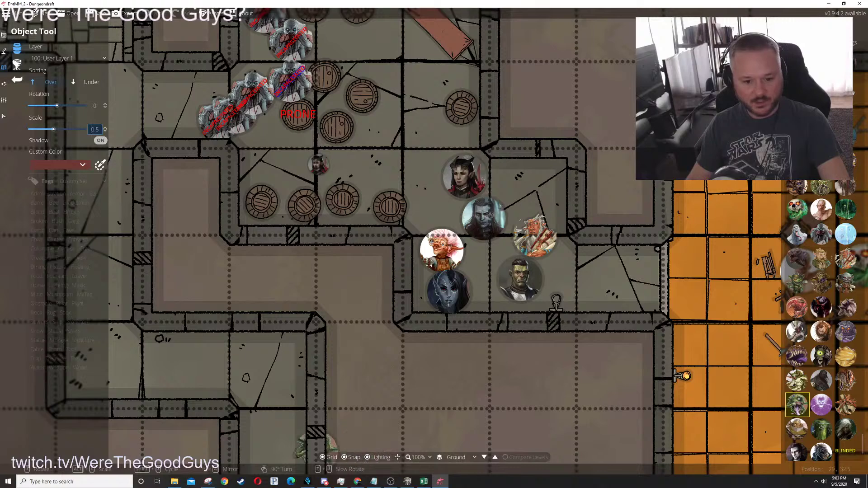
click(348, 457)
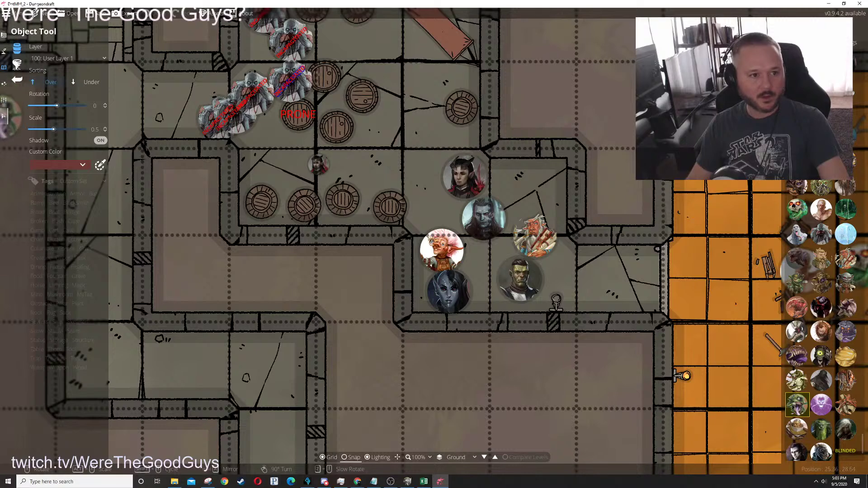
Switch from object placement to the Select tool, leaving nothing selected around the player tokens
click(4, 116)
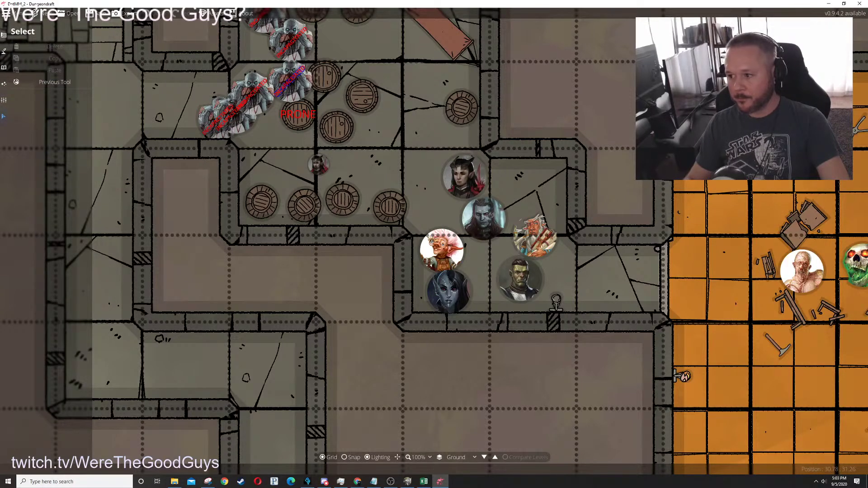
click(200, 328)
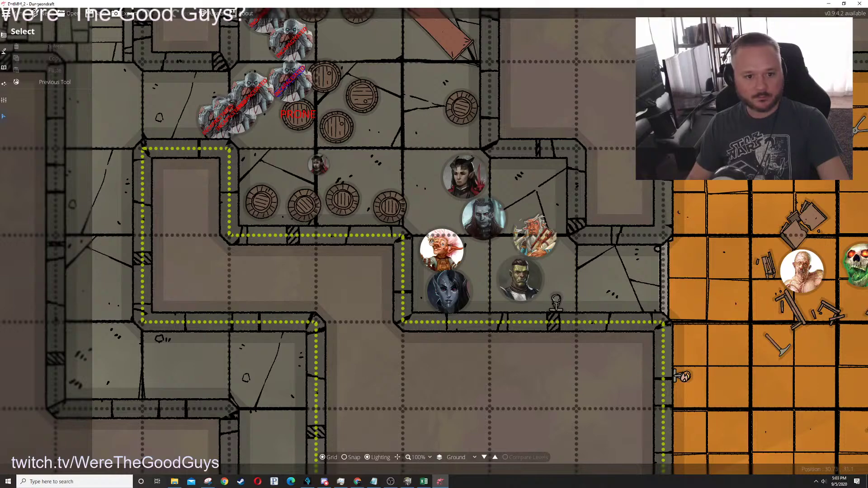
key(Escape)
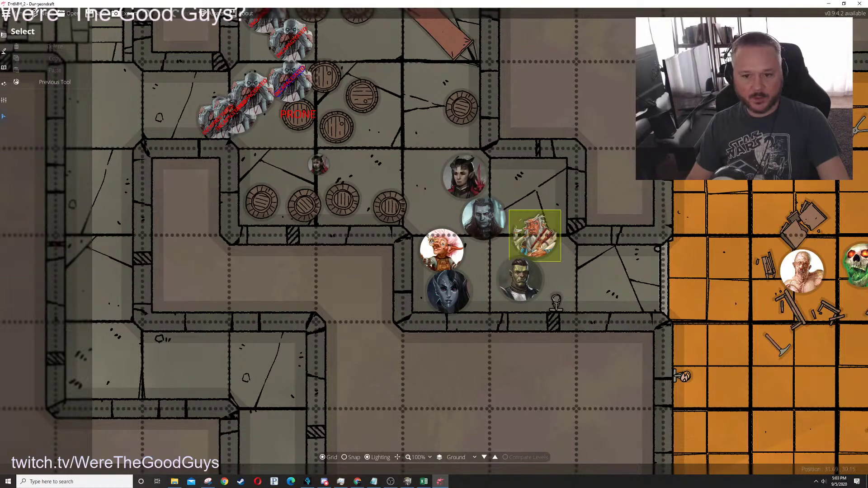
drag(534, 235, 485, 352)
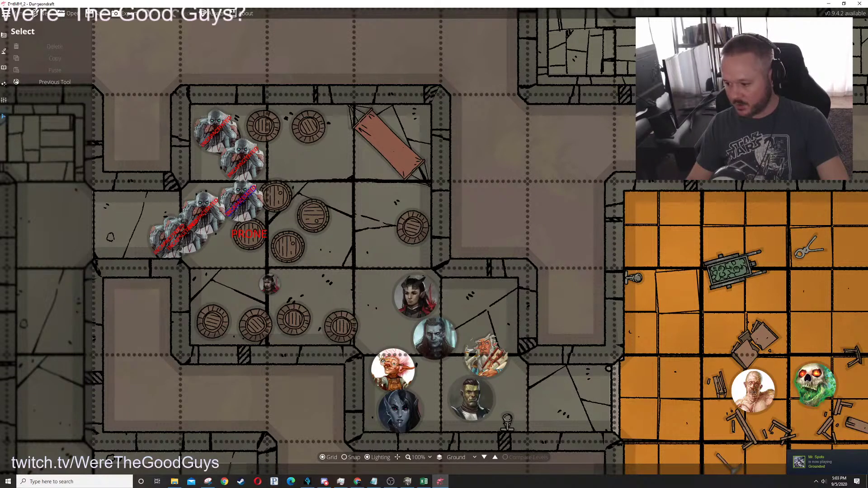
Show Dungeondraft full screen and hide the map grid
key(alt+Tab)
key(F11)
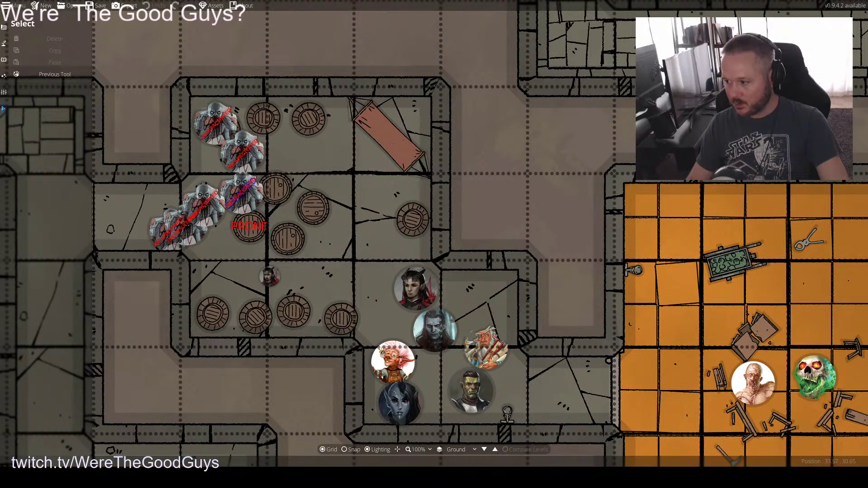
drag(485, 309, 480, 300)
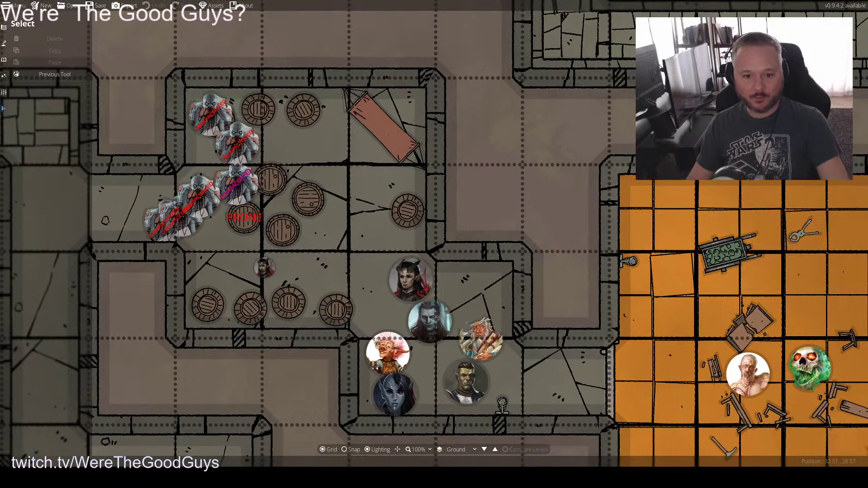
key(g)
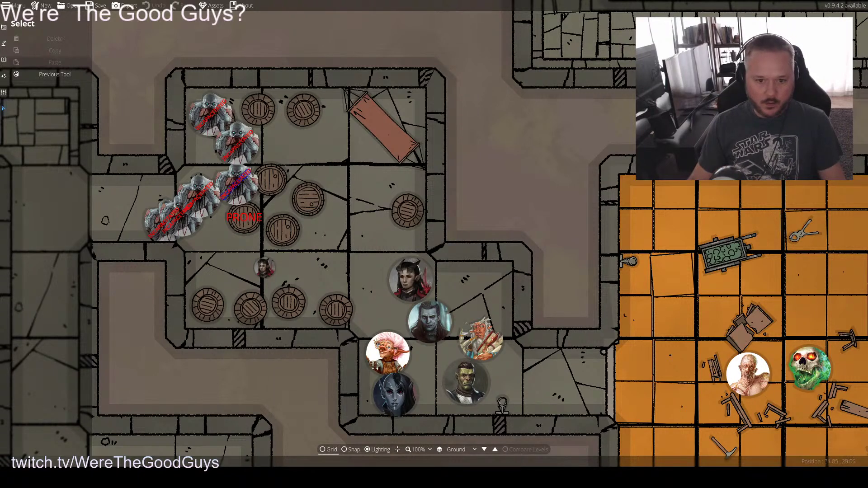
Survey the dungeon map, examining the large furnished hall and the rooms surrounding the player tokens
drag(384, 222, 452, 270)
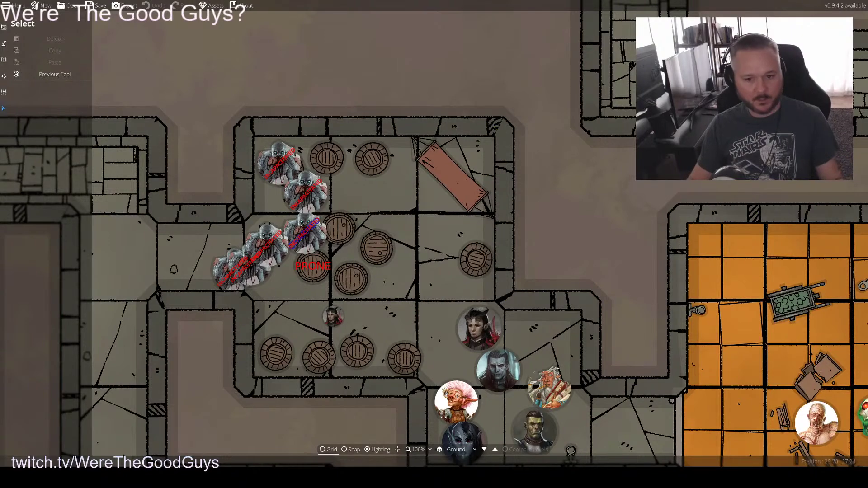
scroll(542, 235, down, 5)
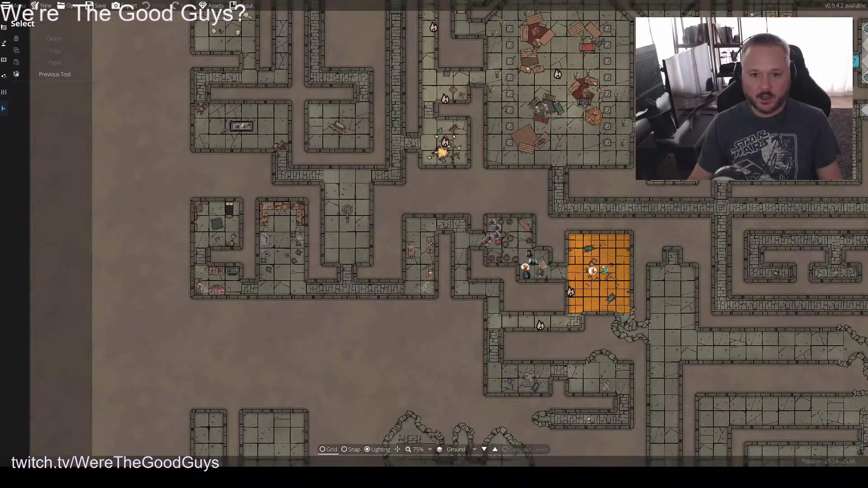
drag(452, 244, 487, 354)
scroll(622, 232, up, 7)
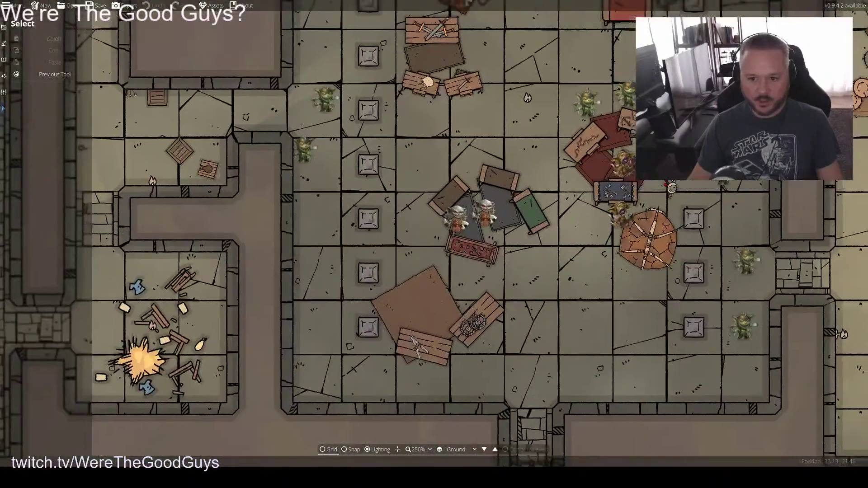
drag(486, 212, 466, 95)
scroll(569, 280, down, 2)
drag(188, 214, 592, 230)
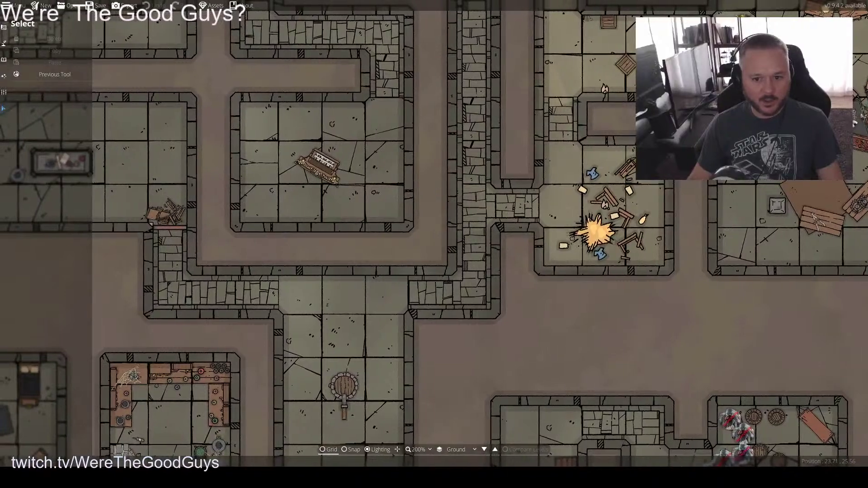
Paint a small round pool with the Water Brush beneath the wooden cover of the stone-rimmed well
scroll(165, 452, up, 4)
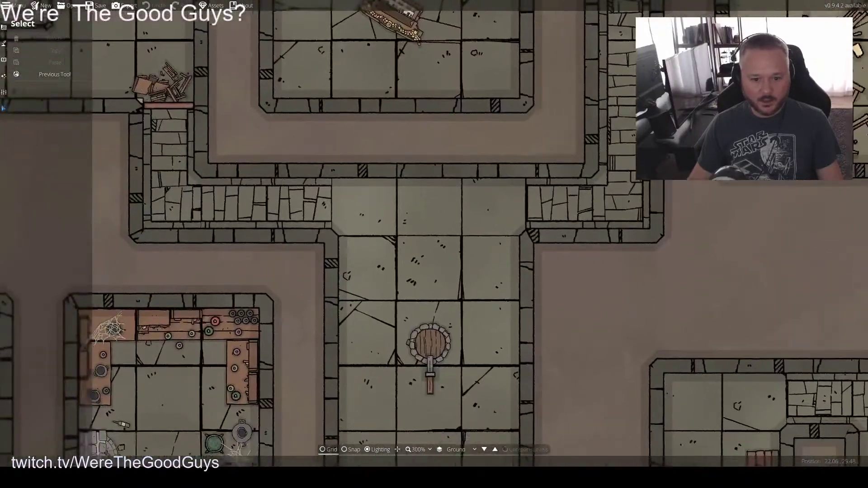
drag(430, 343, 423, 223)
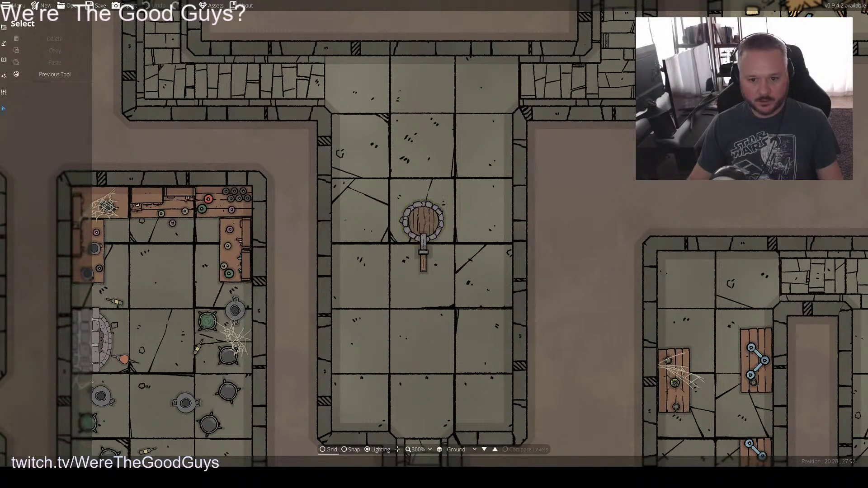
drag(423, 222, 426, 172)
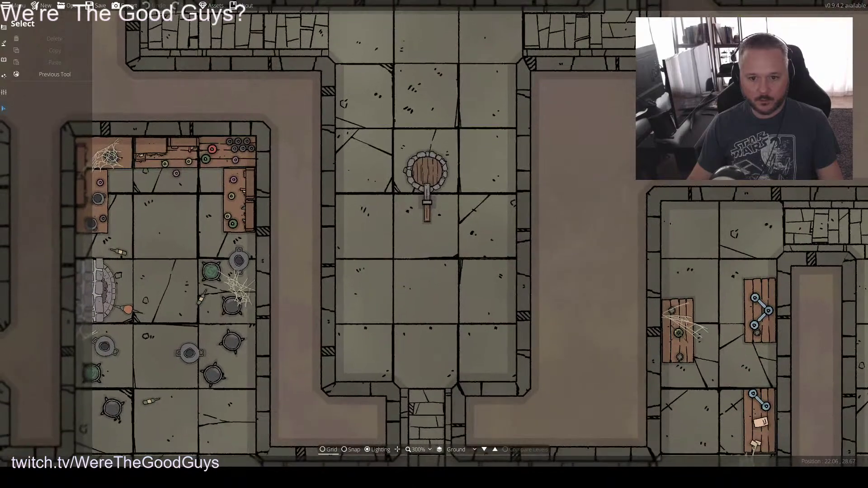
scroll(423, 171, up, 3)
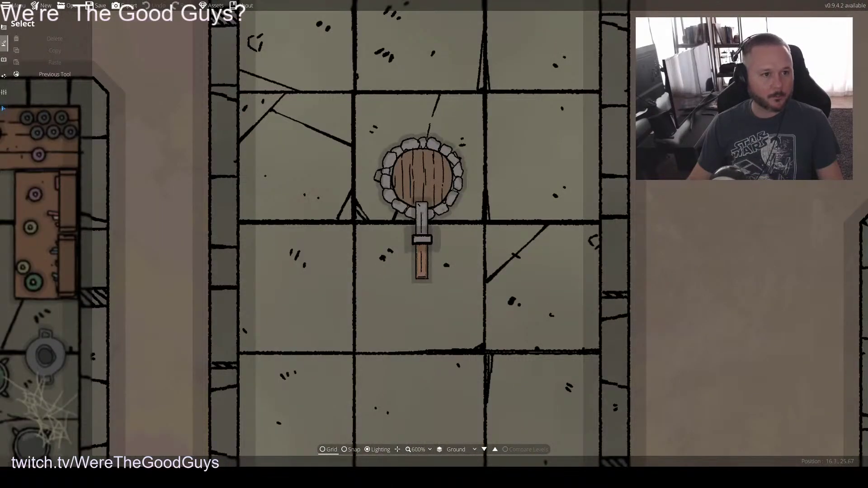
click(3, 60)
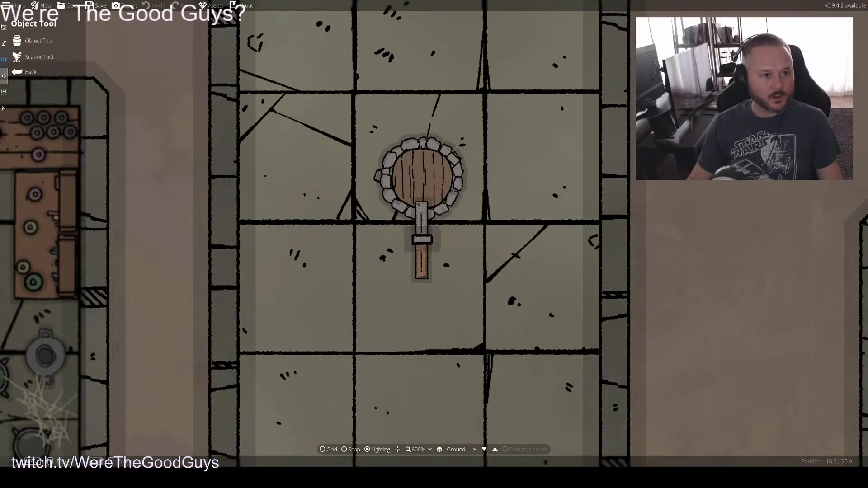
click(4, 43)
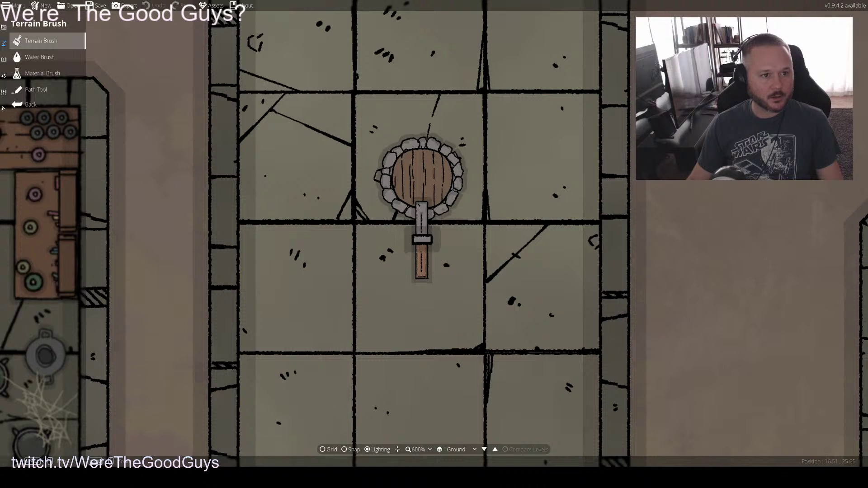
click(40, 57)
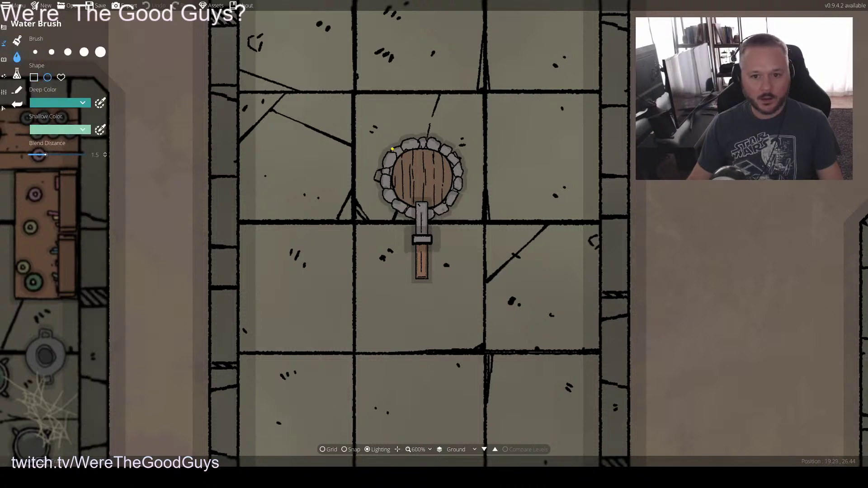
drag(393, 150, 450, 207)
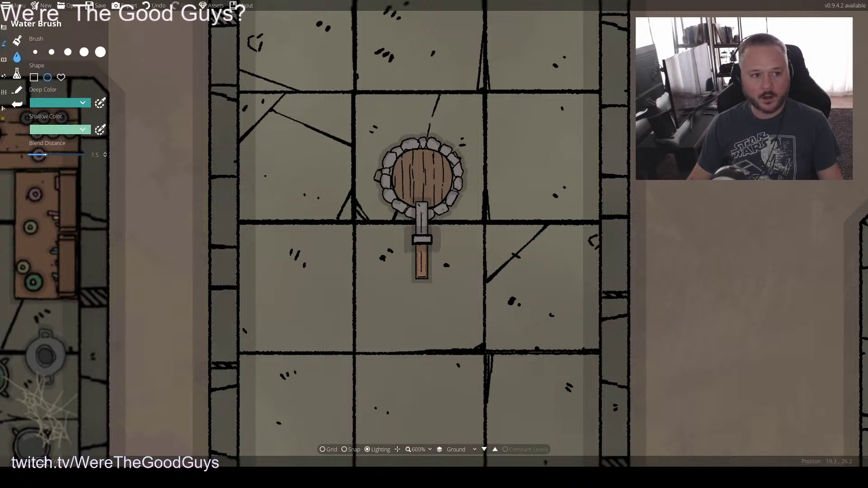
Move the wooden well cover aside to expose the water beneath, and undo the move
click(3, 108)
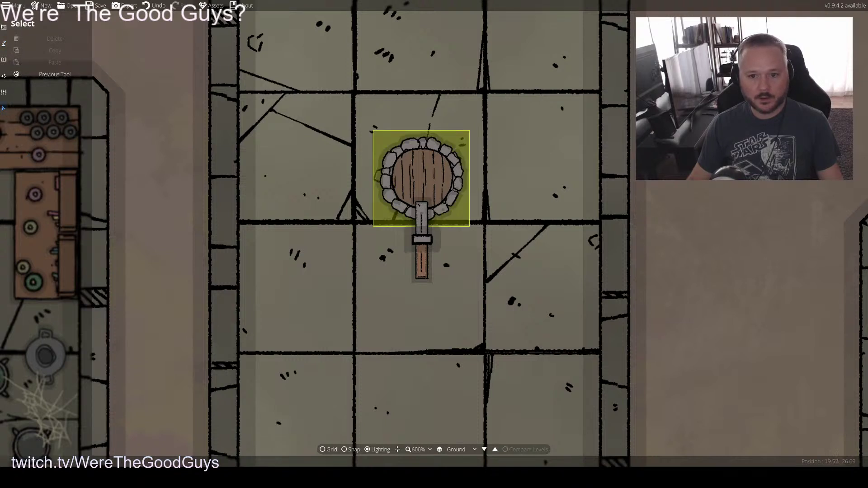
drag(421, 178, 507, 184)
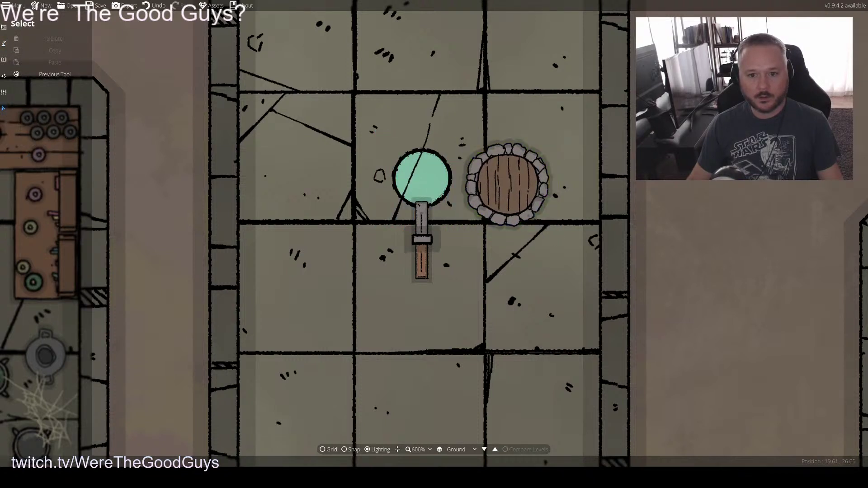
key(ctrl+z)
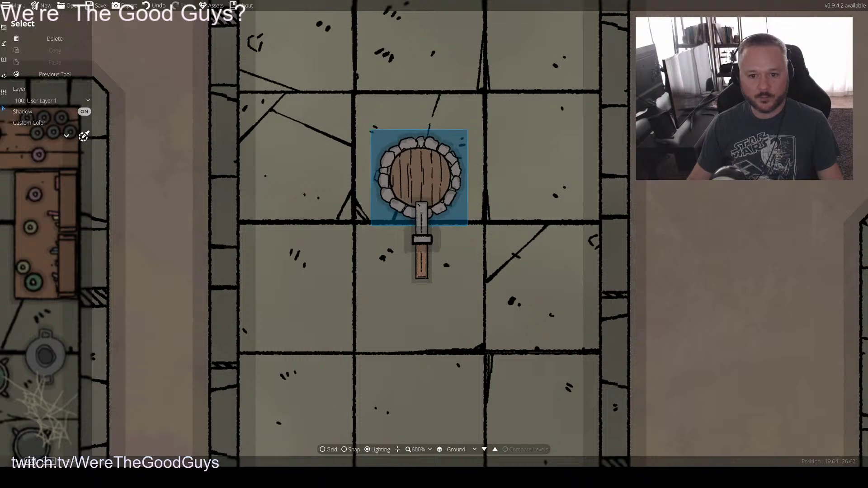
key(Escape)
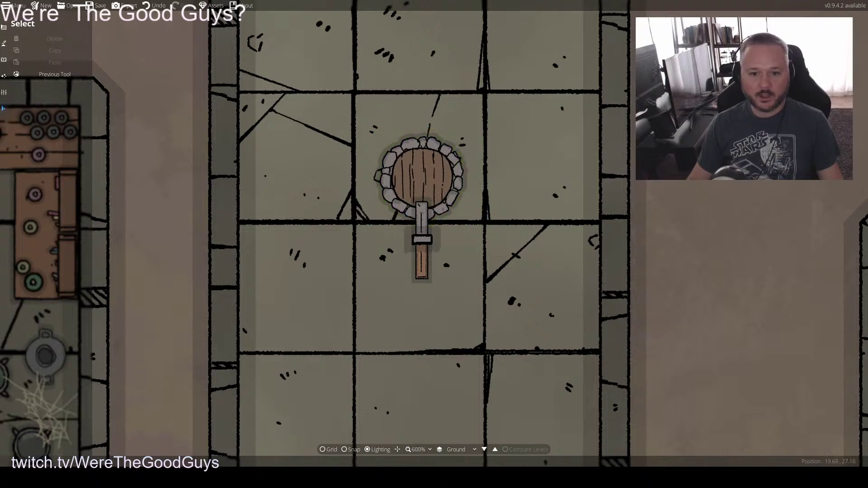
scroll(690, 243, down, 5)
scroll(695, 244, up, 1)
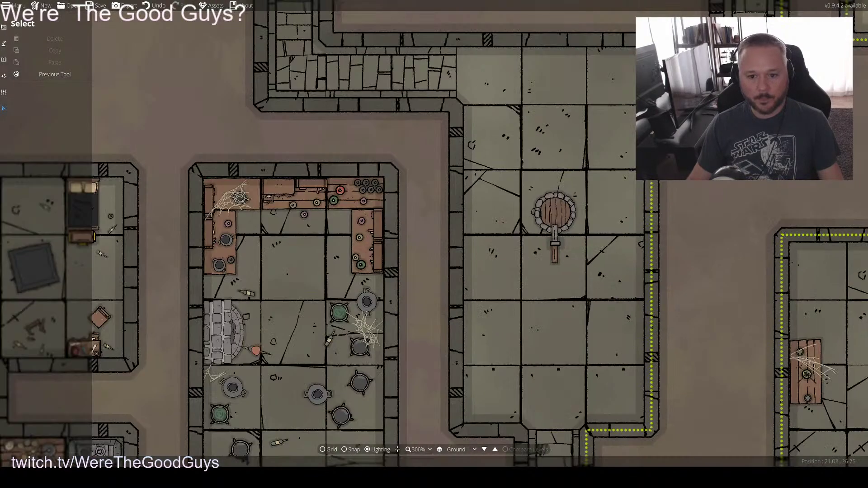
drag(616, 385, 552, 163)
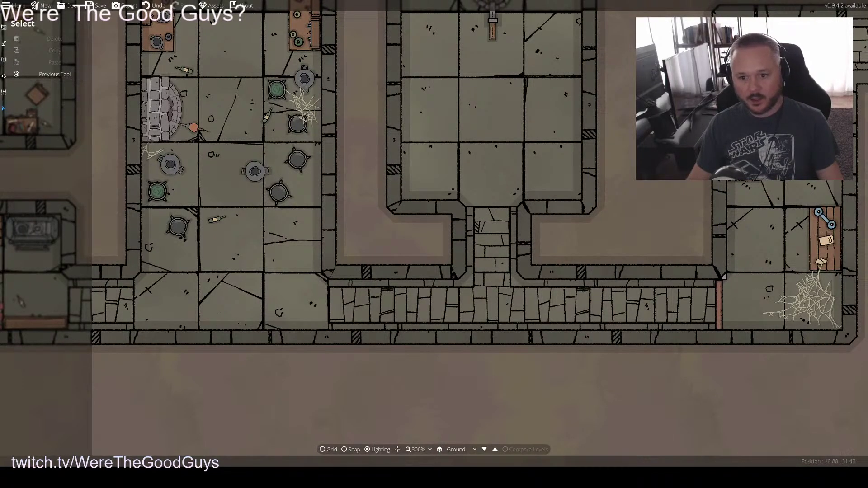
drag(551, 162, 533, 128)
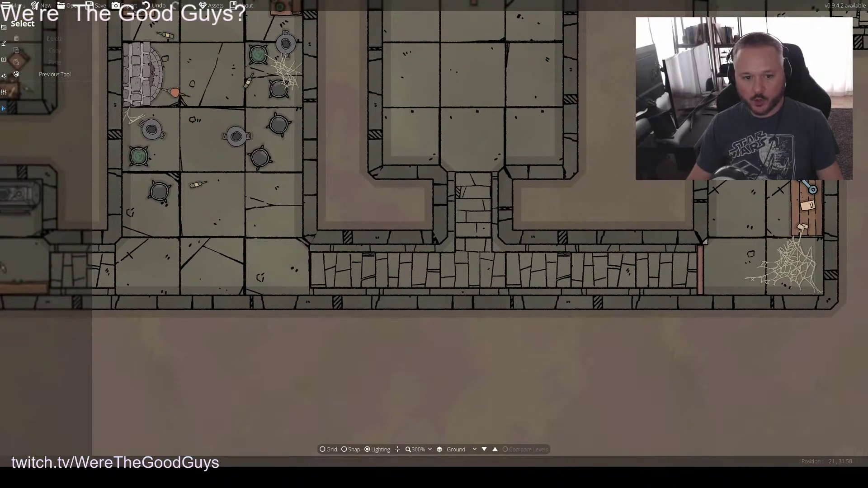
Survey the southern dungeon corridors, the rooms with wooden worktables, and the barrel room holding the creature and player tokens
drag(543, 181, 149, 354)
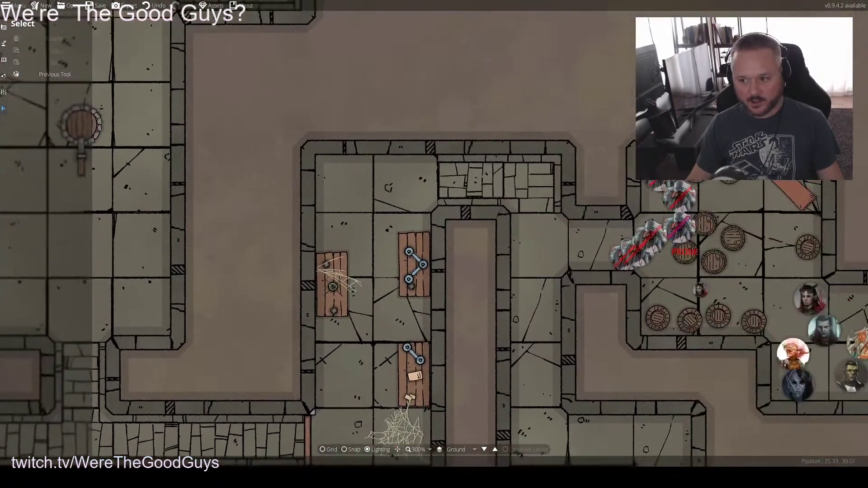
drag(547, 278, 292, 196)
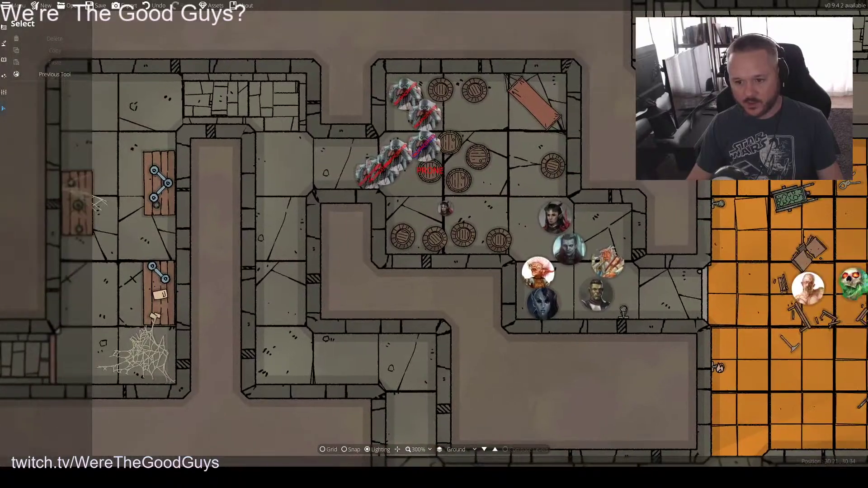
scroll(592, 246, up, 1)
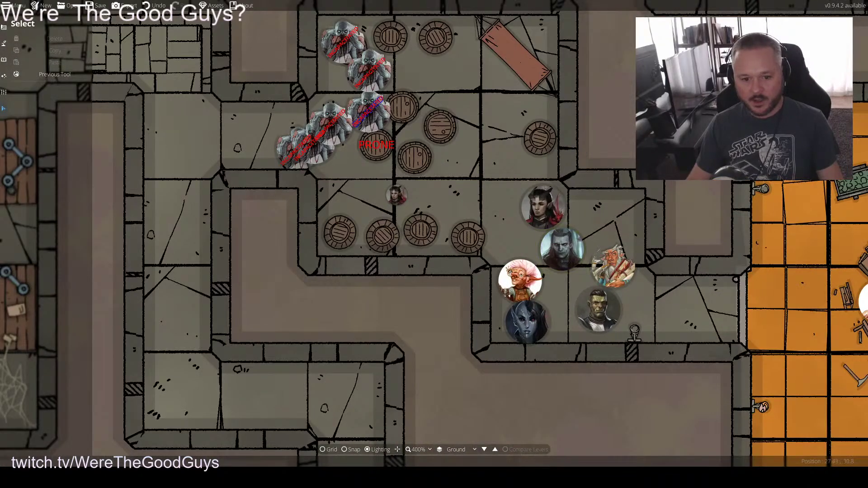
drag(434, 271, 847, 172)
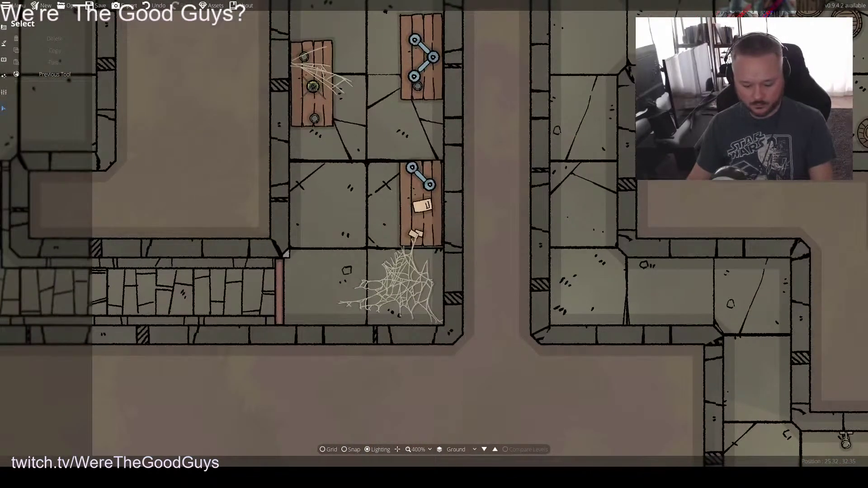
drag(406, 254, 755, 244)
drag(316, 244, 780, 324)
drag(542, 316, 837, 258)
drag(742, 253, 808, 425)
Examine the furnished bedroom and the neighbouring kitchen rooms with their worktables, hearths and shelves
key(Up)
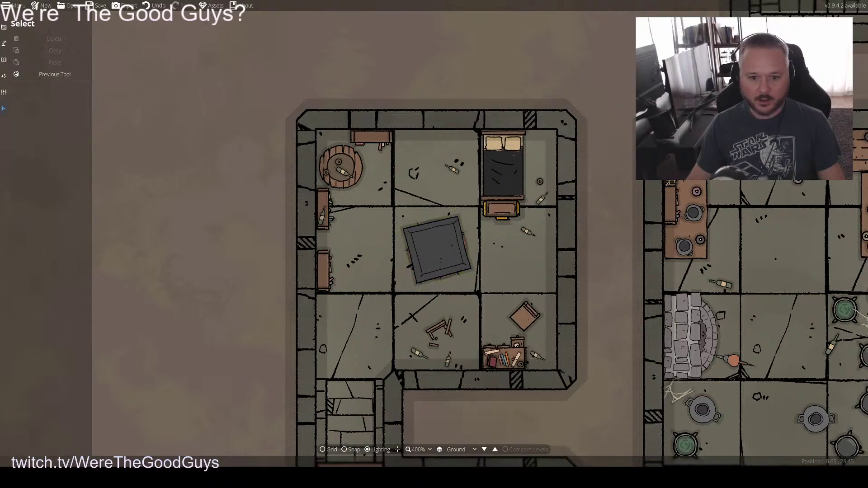
key(Right)
key(Down)
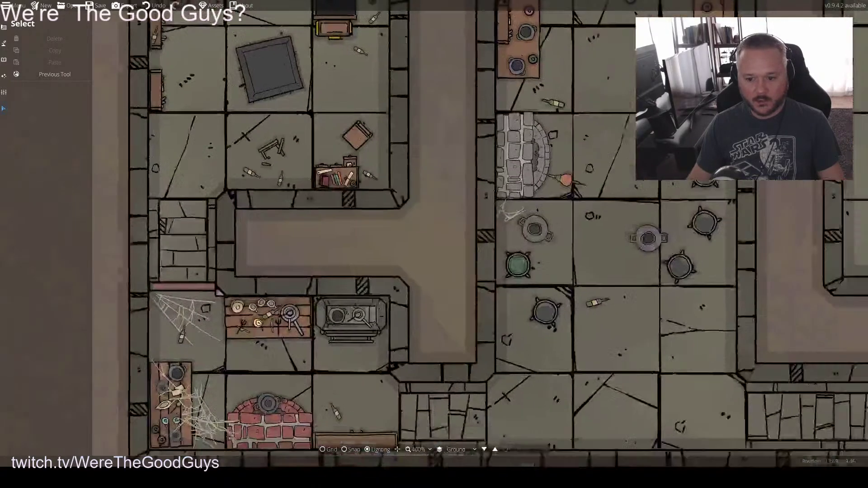
scroll(434, 244, down, 3)
key(Up)
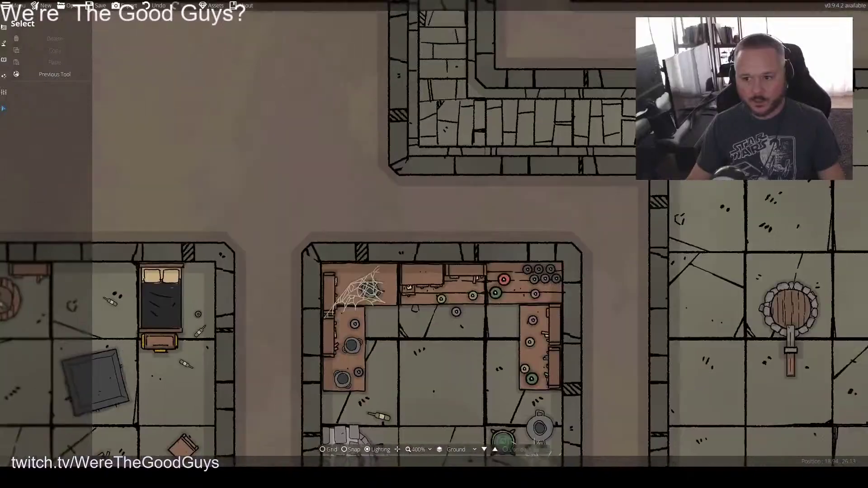
Inspect the hall with the stone table and broken furniture, and follow the passage north to the room with bodies and cushions
scroll(433, 245, up, 3)
key(Up)
key(Left)
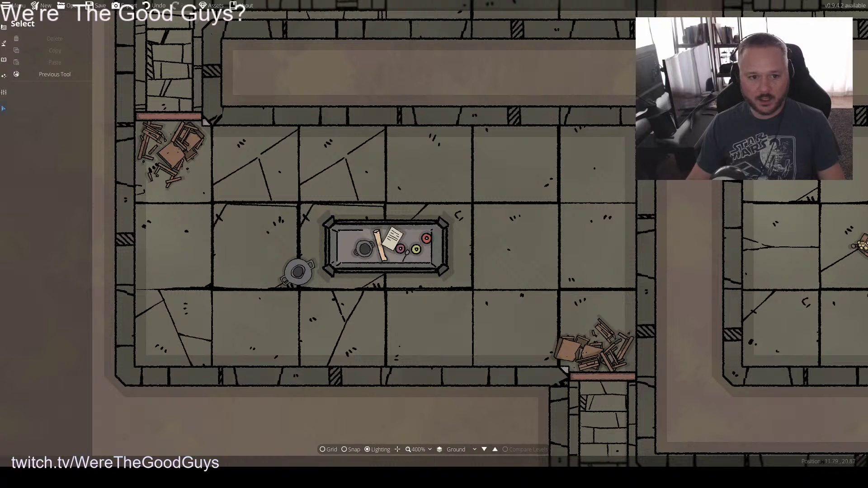
key(Left)
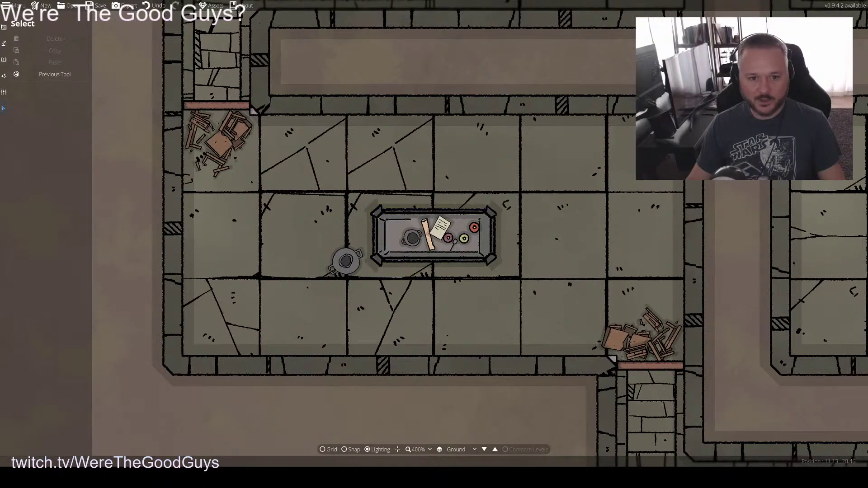
key(Up)
key(Left)
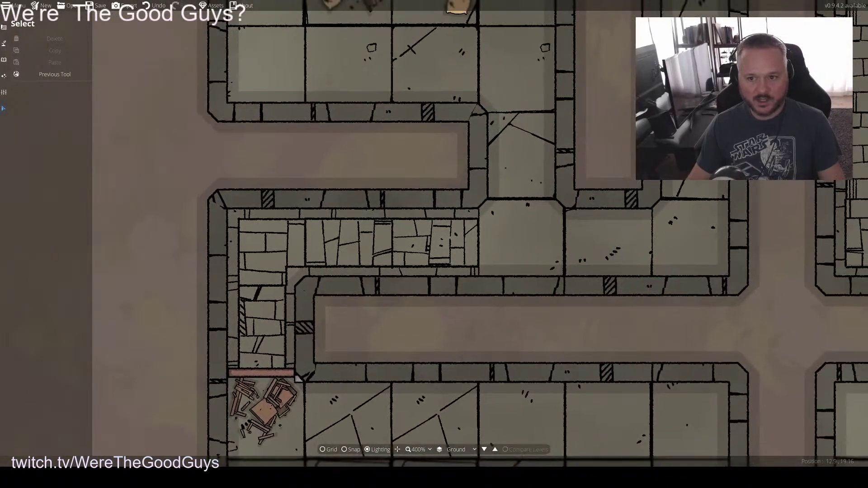
key(Up)
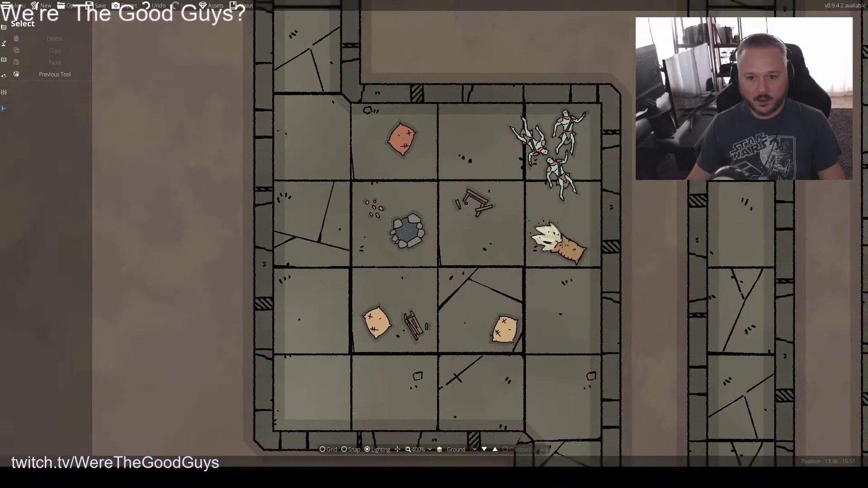
Examine the campsite room and trace the northern corridors around the enclosed chamber up to the rocky entrance tunnel
key(Down)
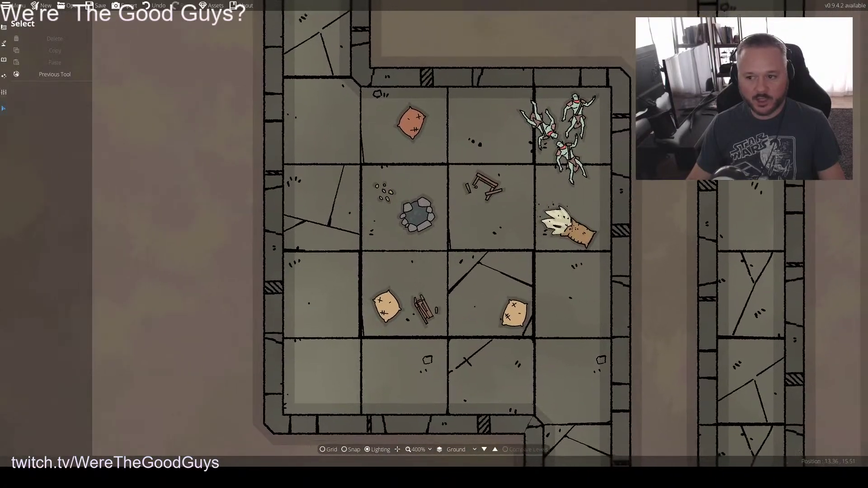
key(Right)
key(Up)
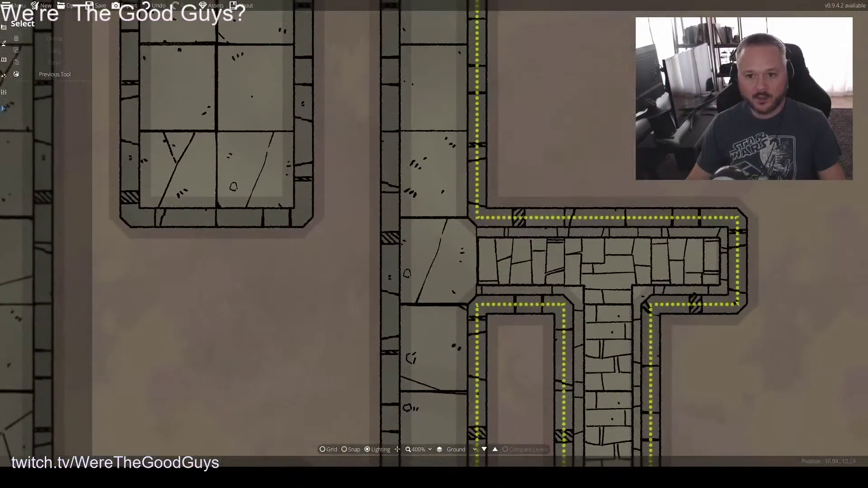
scroll(434, 244, down, 3)
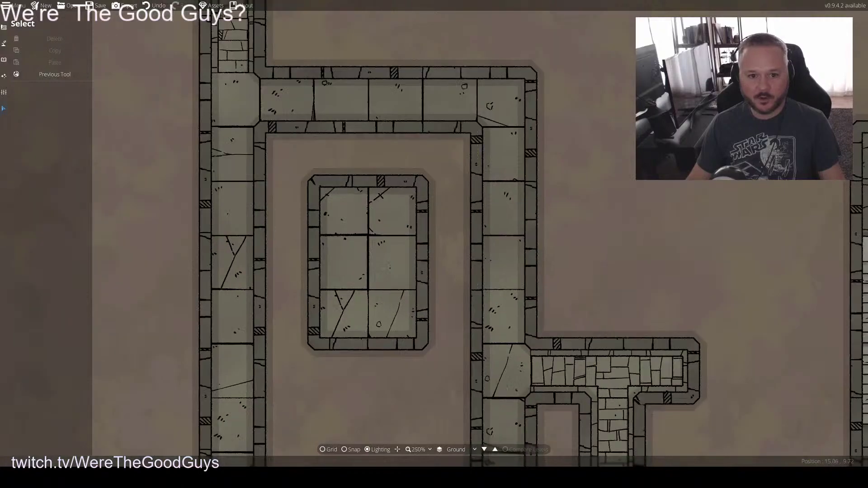
key(Down)
key(Left)
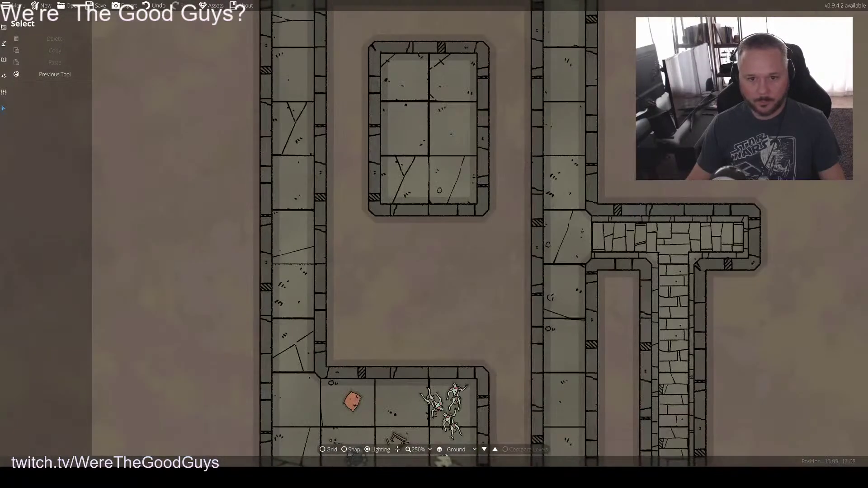
key(Up)
key(Left)
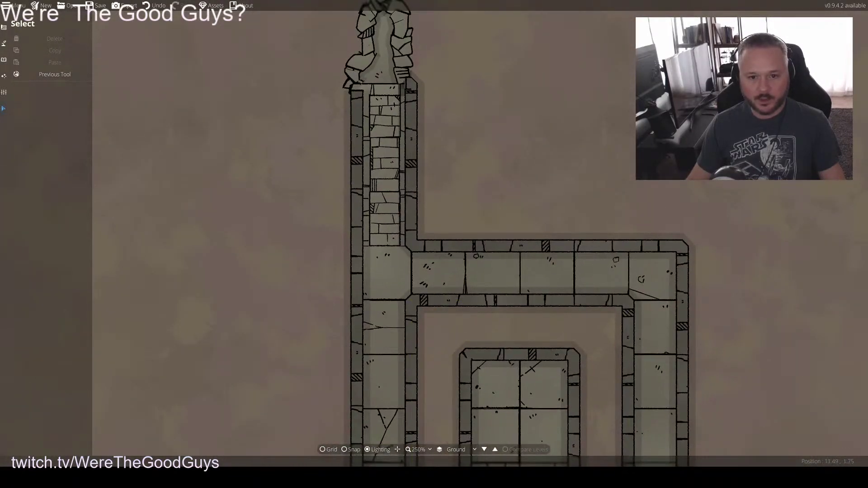
Look over the organ room and the covered well, and view the surrounding dungeon around the great furnished hall at 100% zoom
key(Down)
key(Right)
drag(464, 358, 402, 68)
drag(442, 434, 381, 257)
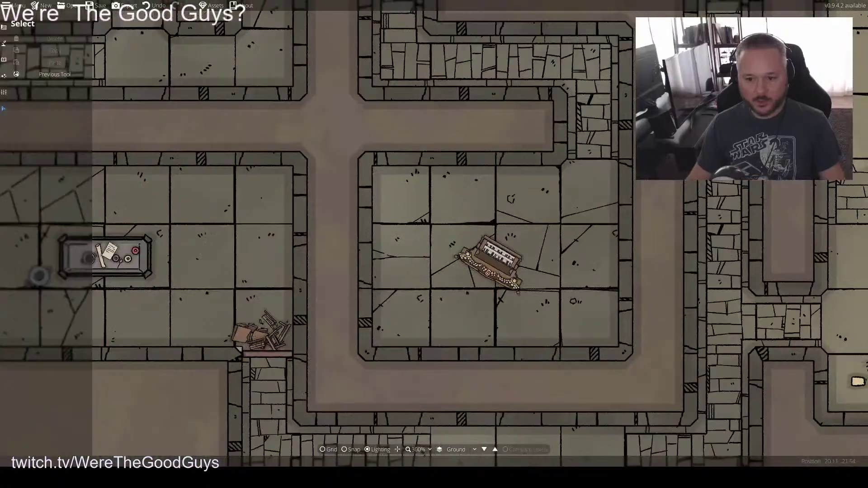
scroll(547, 266, up, 3)
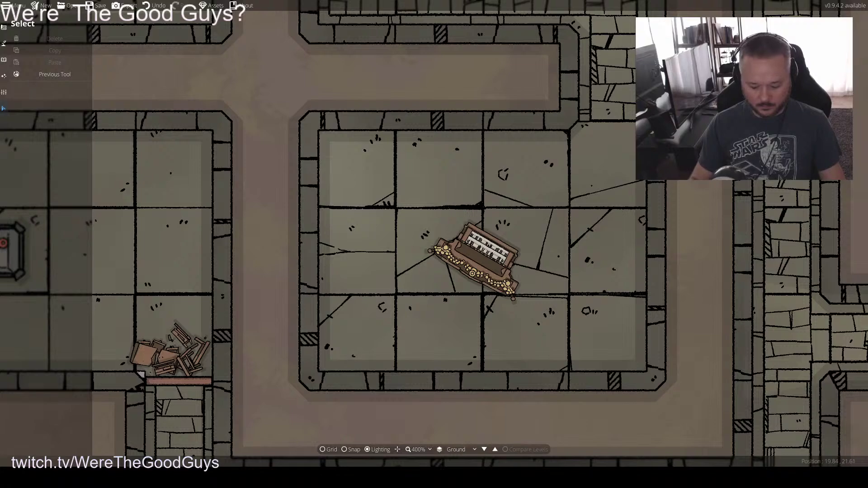
drag(626, 353, 567, 276)
drag(497, 407, 339, 108)
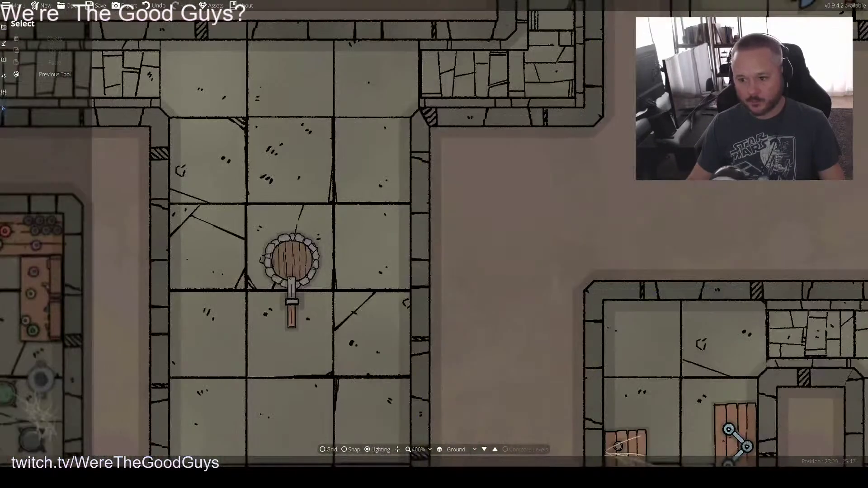
scroll(316, 309, down, 5)
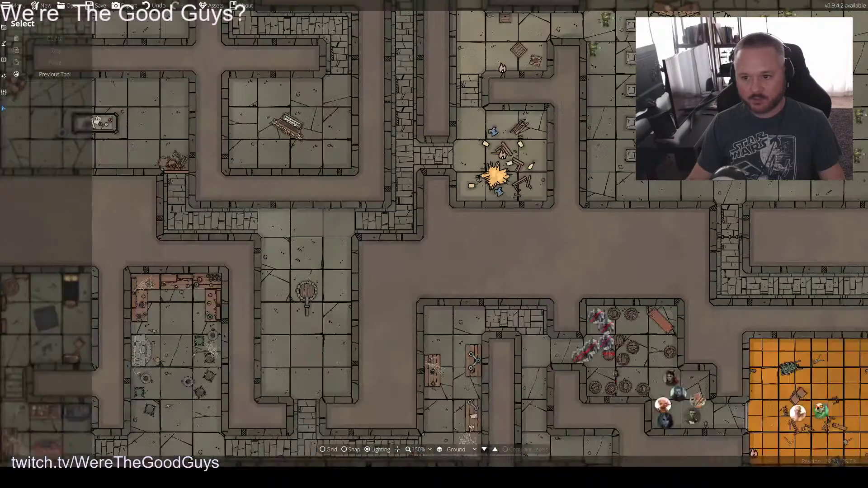
scroll(642, 281, down, 2)
drag(642, 281, 410, 285)
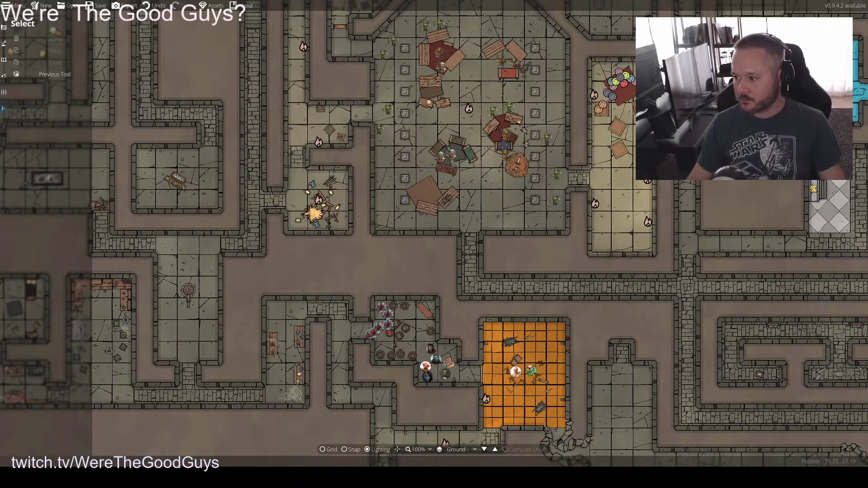
drag(431, 289, 515, 217)
drag(399, 278, 529, 197)
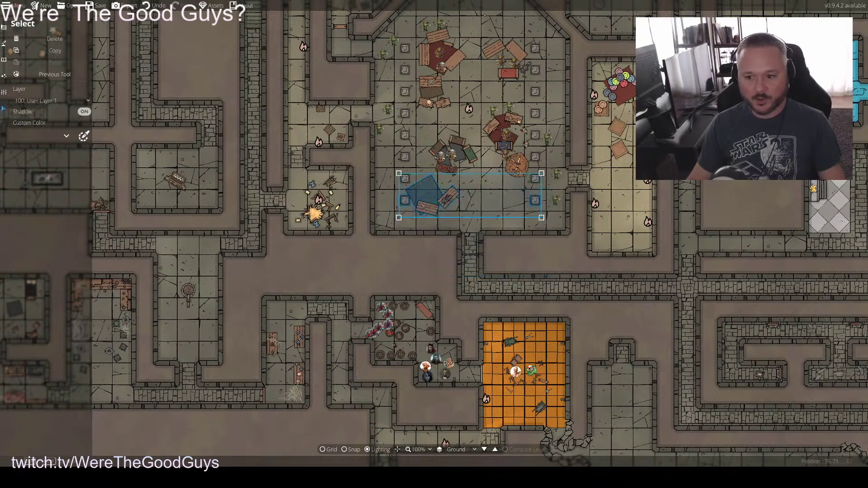
key(Right)
key(Down)
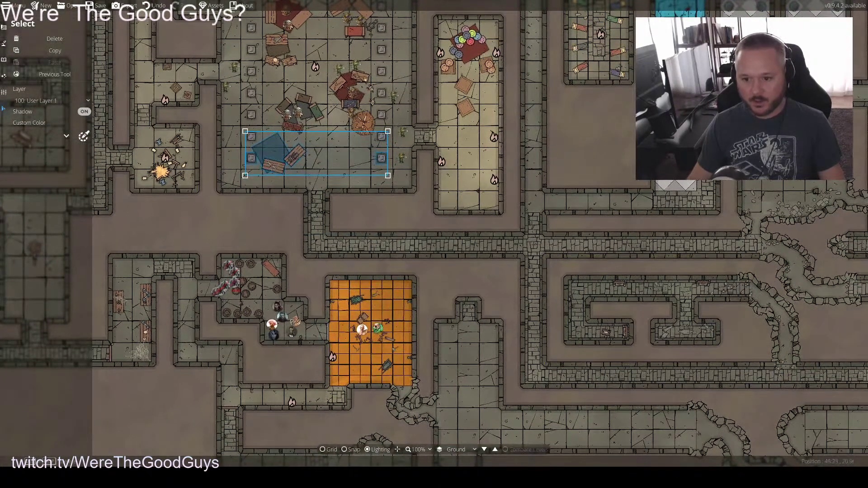
key(Escape)
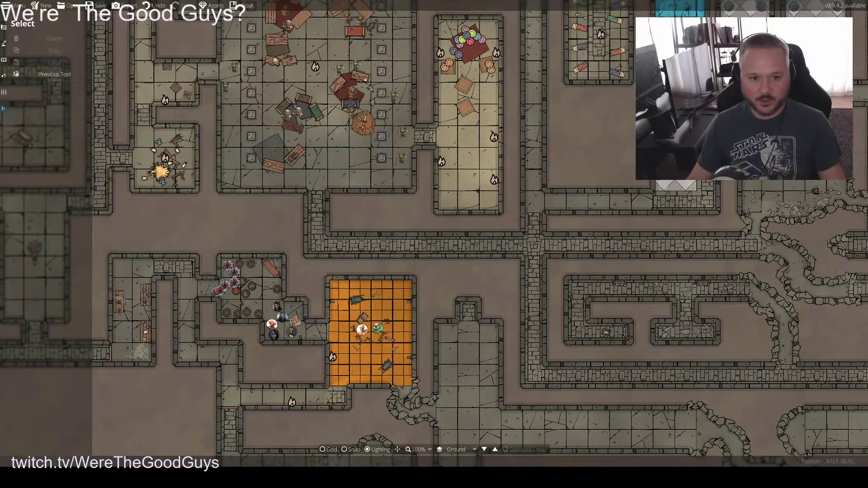
Survey the dungeon overview from the great hall down to the orange-lit room and the southern passages and caves
key(Down)
key(Left)
key(Up)
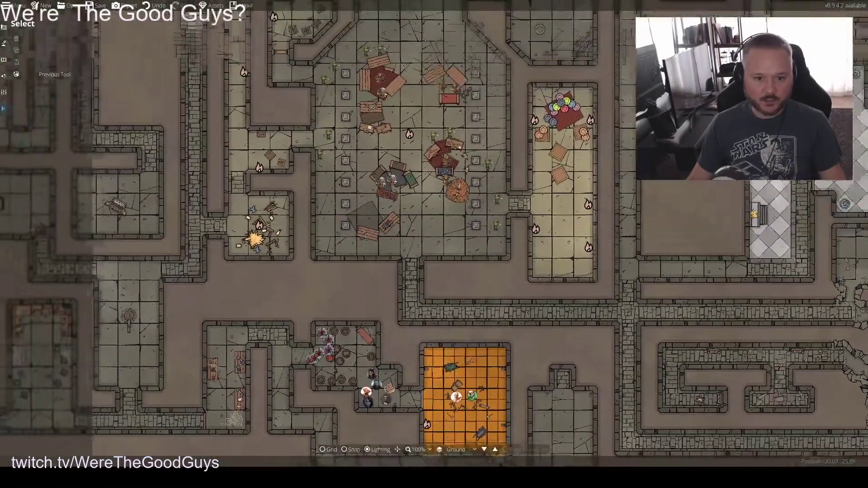
key(Down)
key(Right)
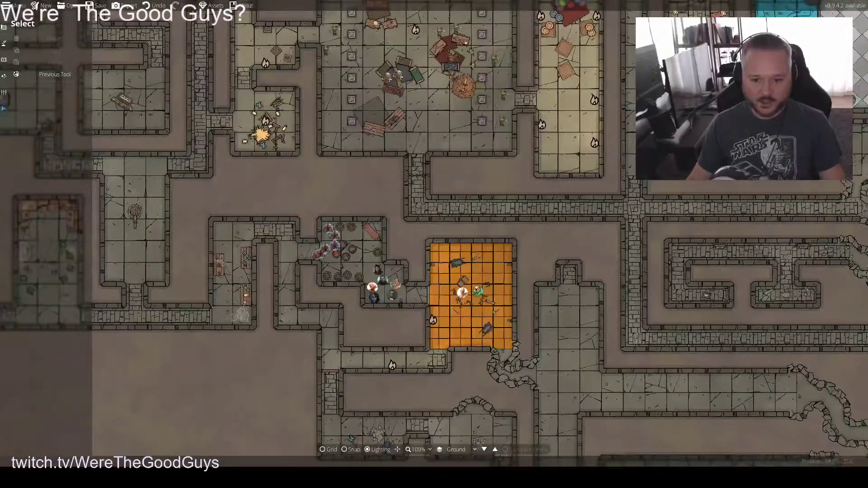
key(Down)
key(Right)
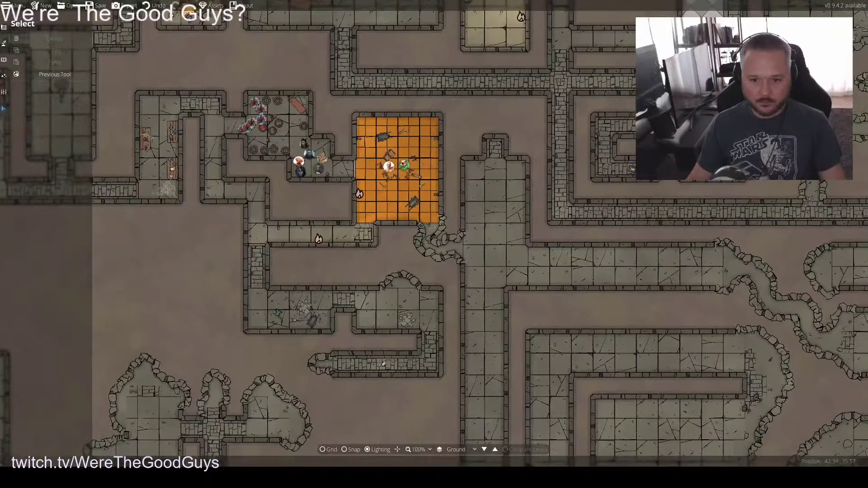
Examine the orange-lit room with its two tokens and debris, along with the rough rock tunnel leading out of it
scroll(408, 230, up, 5)
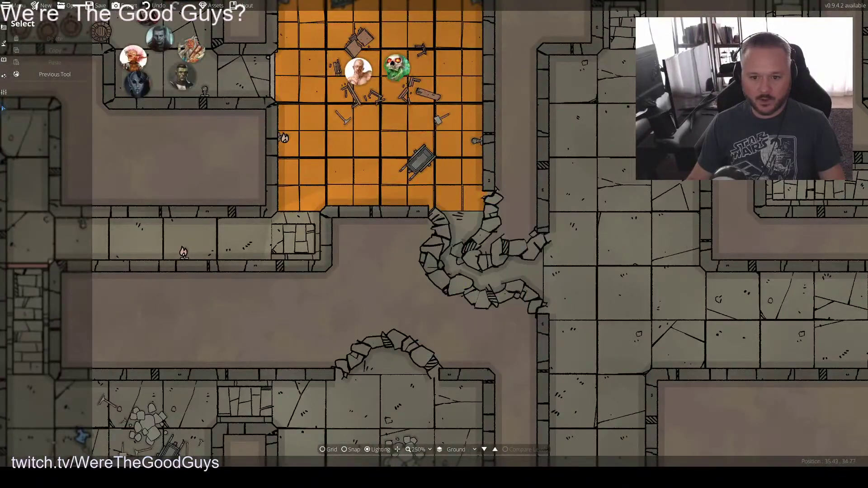
key(Up)
key(Left)
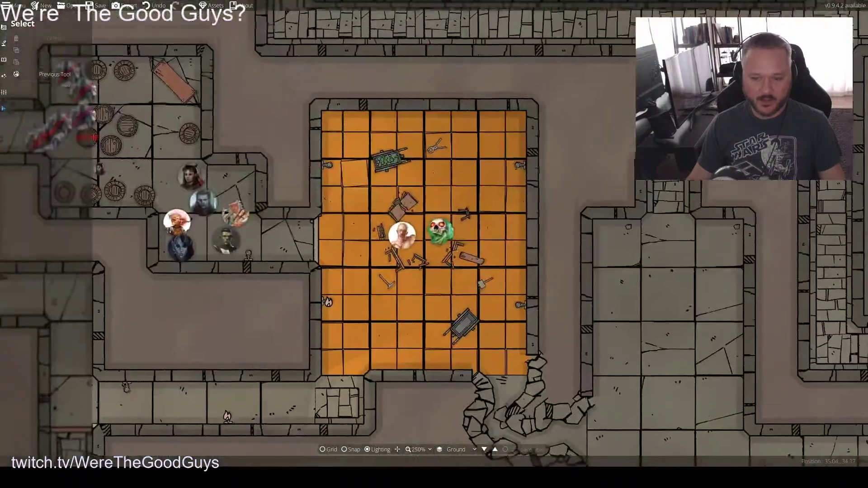
key(Down)
key(Right)
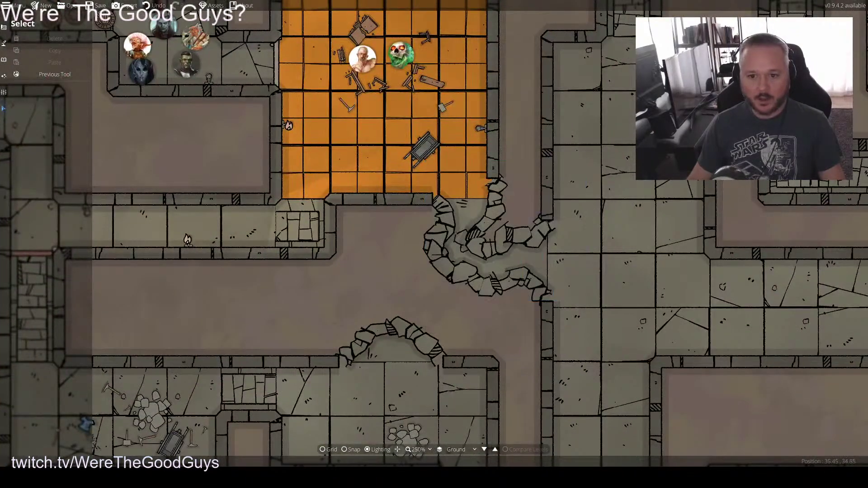
key(Up)
key(Left)
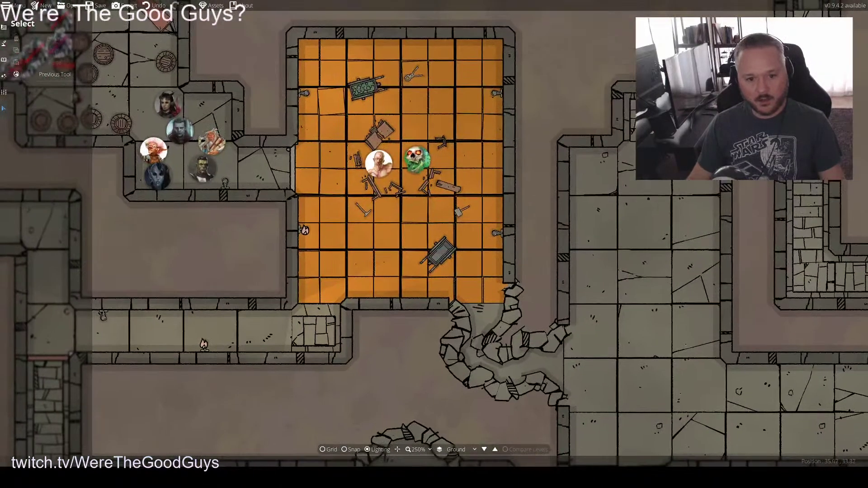
Inspect the torchlit corridor beside the orange-lit room and zoom in on the jagged cave walls joining it to the eastern hall
key(Up)
key(Left)
key(Down)
key(Left)
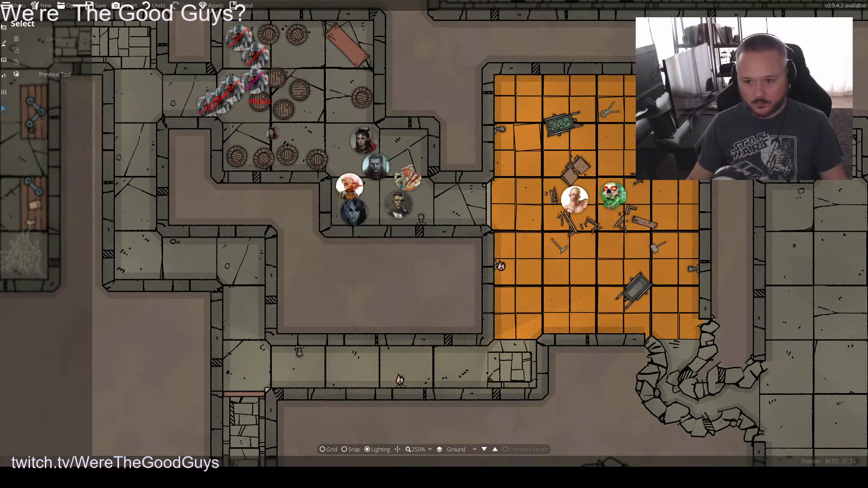
drag(714, 400, 677, 377)
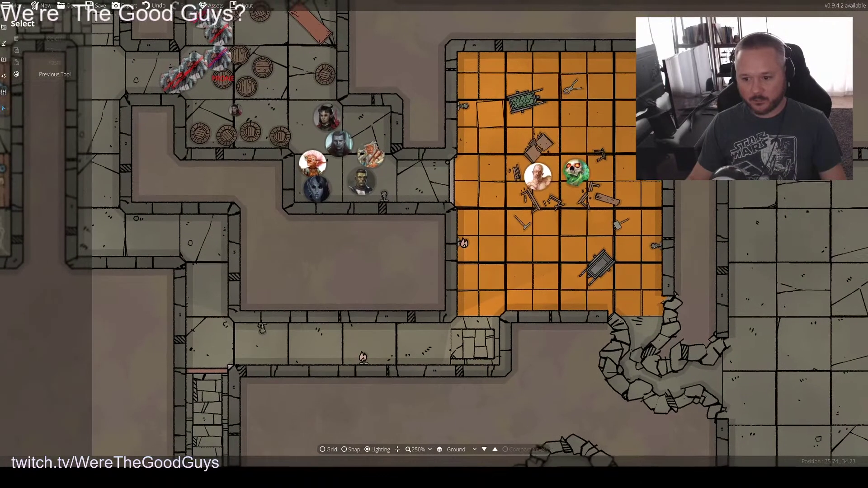
scroll(611, 349, up, 3)
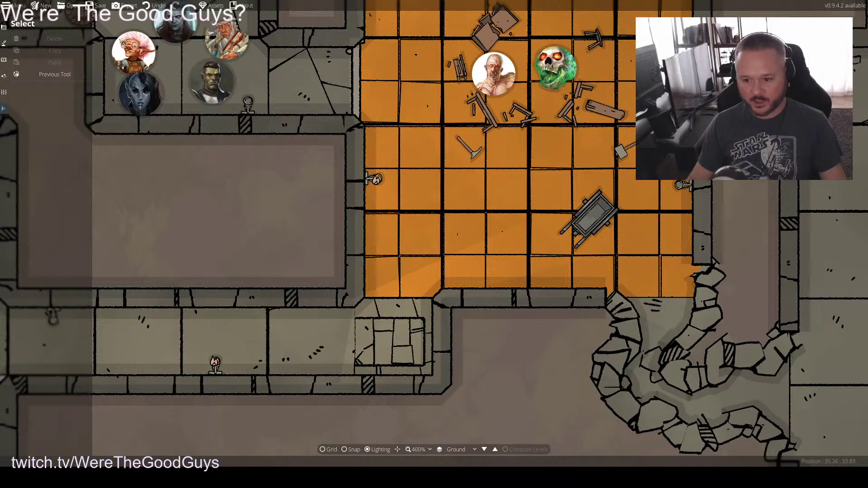
key(d)
key(s)
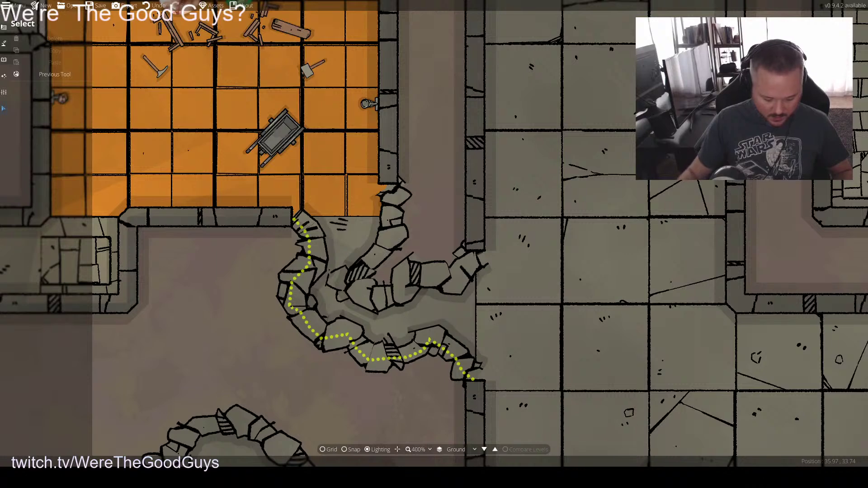
Open the Object Tool and look through the custom creature tokens, including Rust Monster and Gnome Wizard
drag(434, 271, 325, 225)
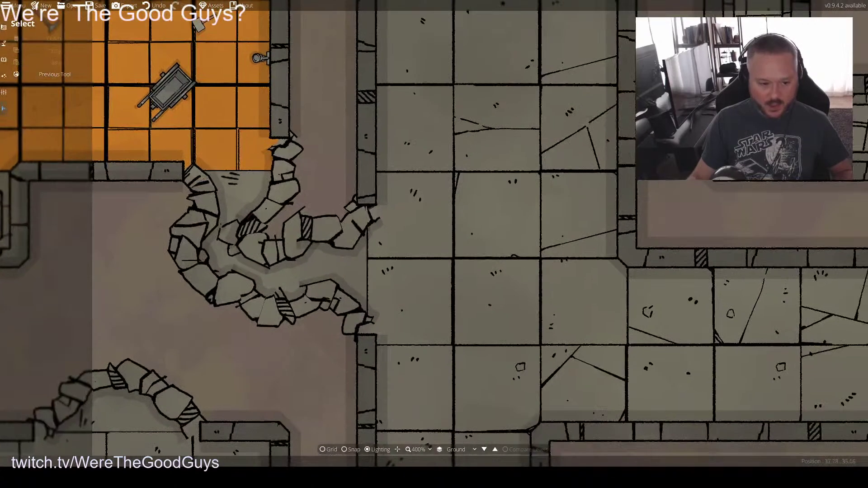
click(4, 59)
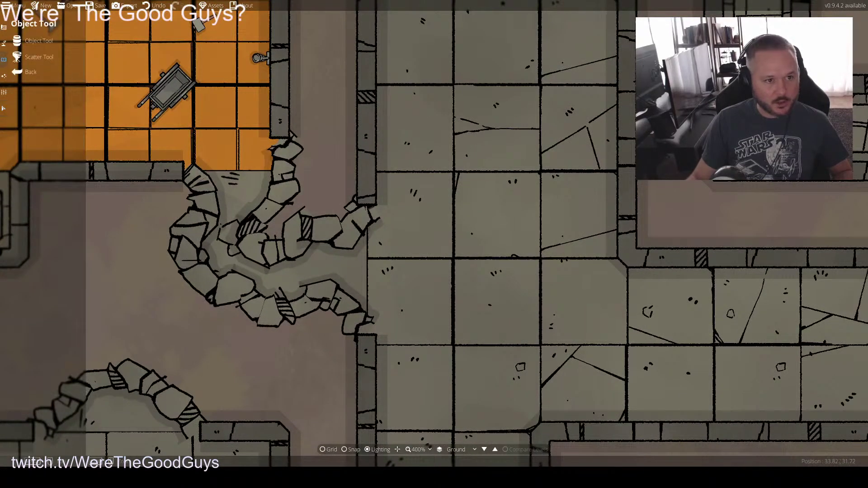
click(38, 41)
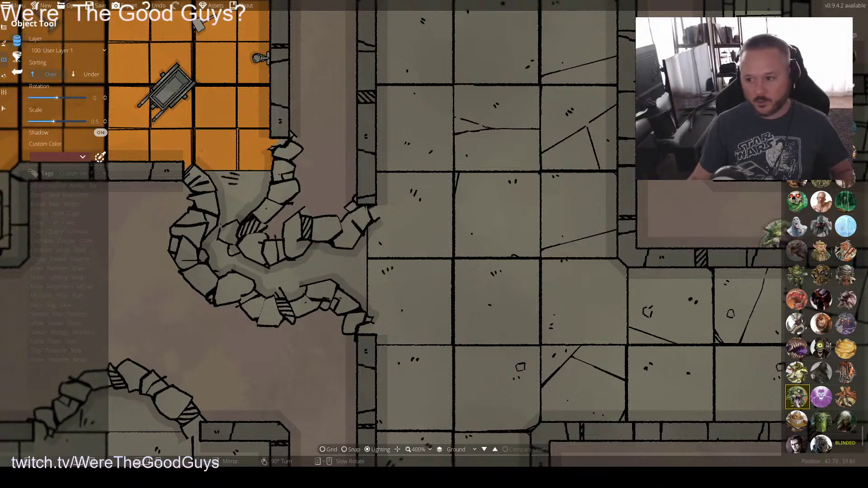
scroll(821, 290, up, 3)
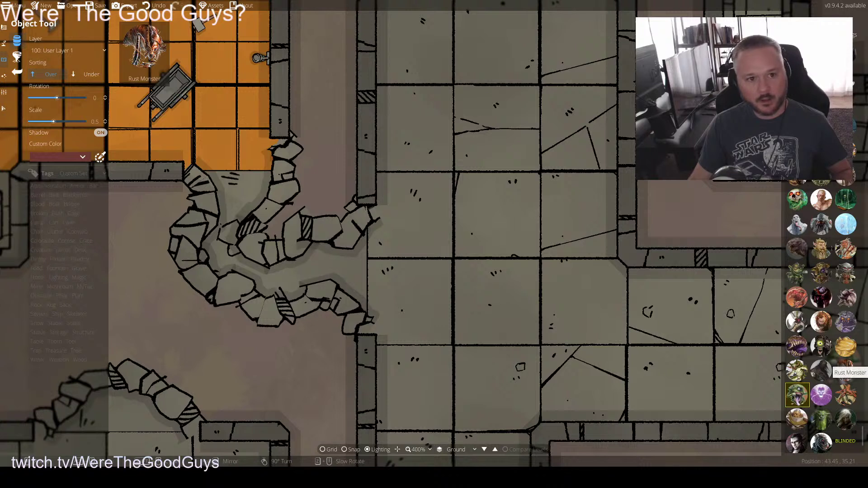
drag(797, 370, 797, 349)
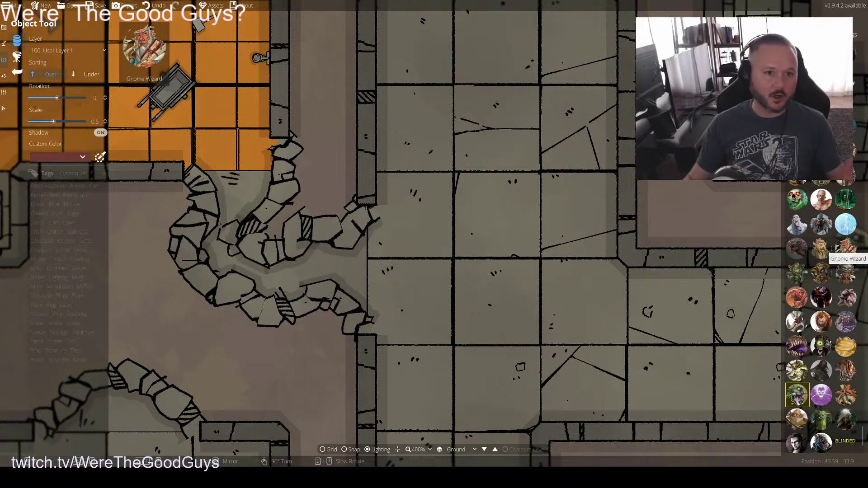
drag(820, 273, 79, 416)
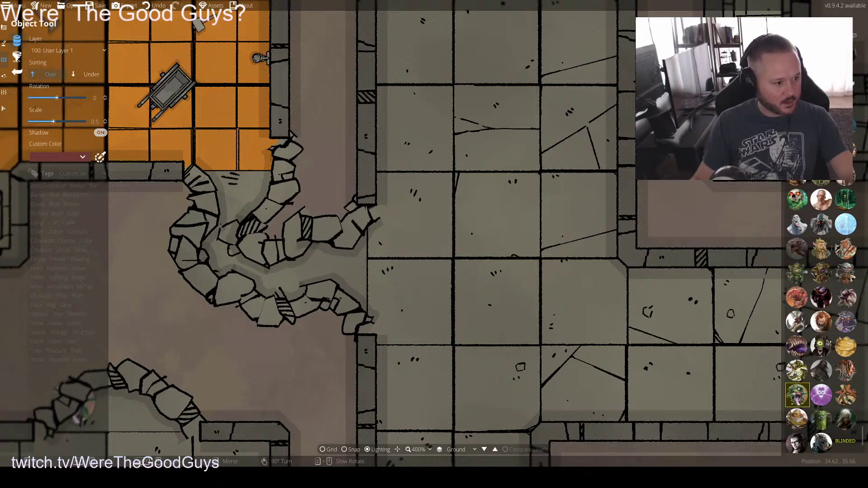
drag(81, 414, 12, 423)
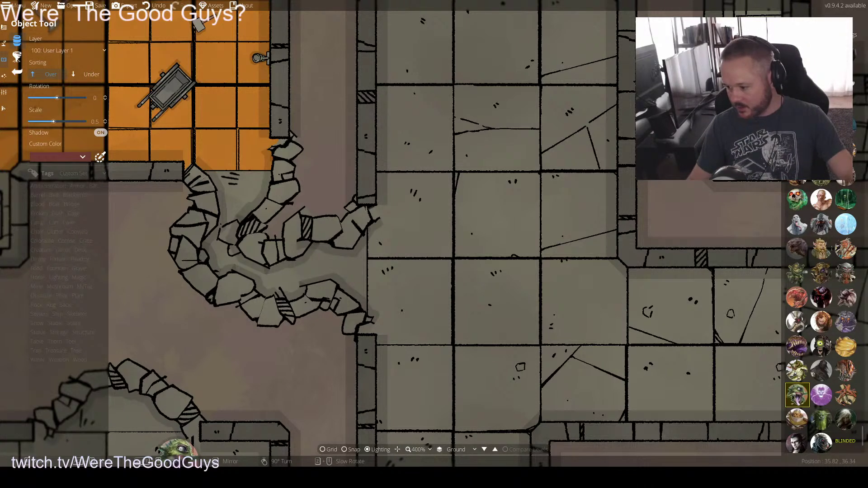
Switch to GIMP, close the finished green monster token and bring up the red many-mouthed monster artwork
key(alt+Tab)
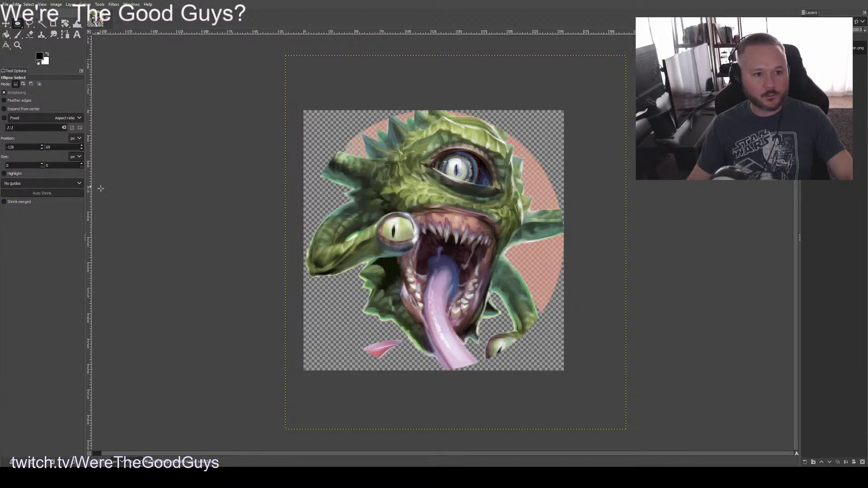
key(ctrl+w)
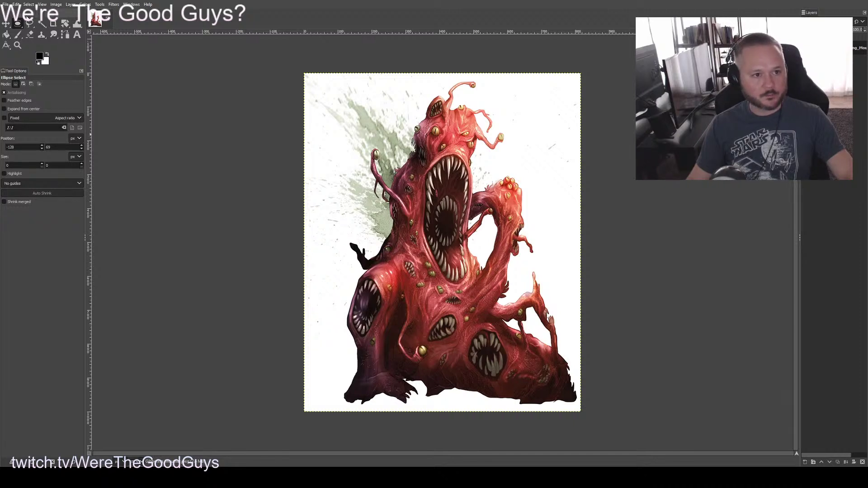
Crop the red monster artwork to about 605 × 527 px around its main mouth and scale it to 256 × 256 px
click(53, 24)
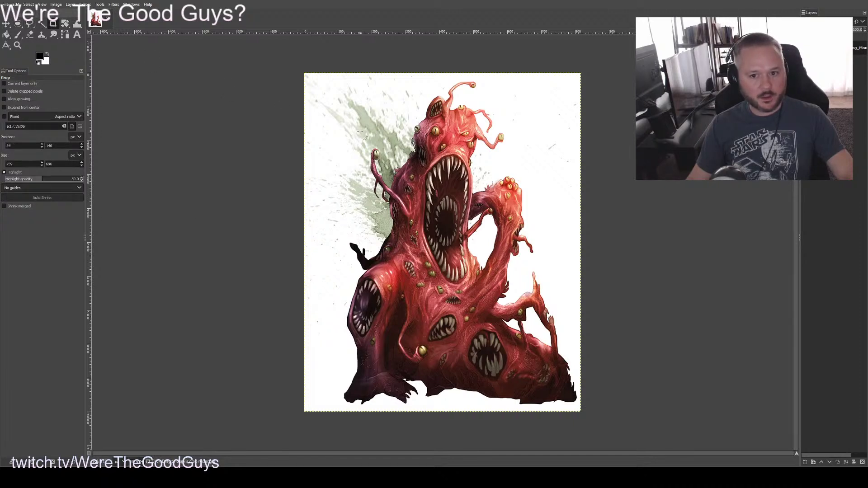
drag(343, 125, 549, 303)
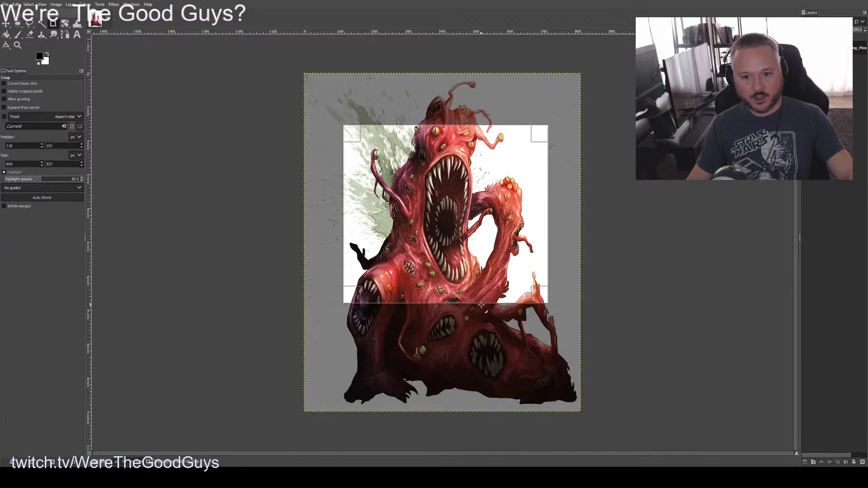
mouse_move(428, 232)
mouse_down()
mouse_move(423, 257)
mouse_move(425, 240)
mouse_up()
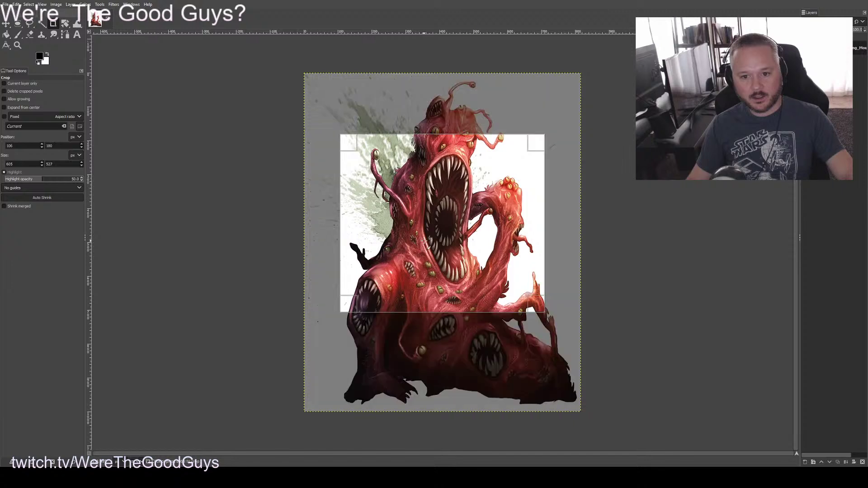
key(Return)
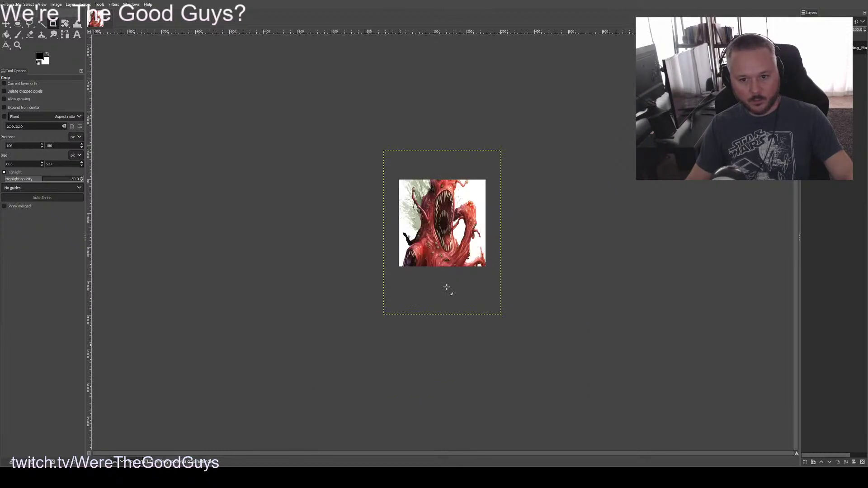
Choose Ellipse Select for outlining the red monster token
scroll(487, 217, up, 3)
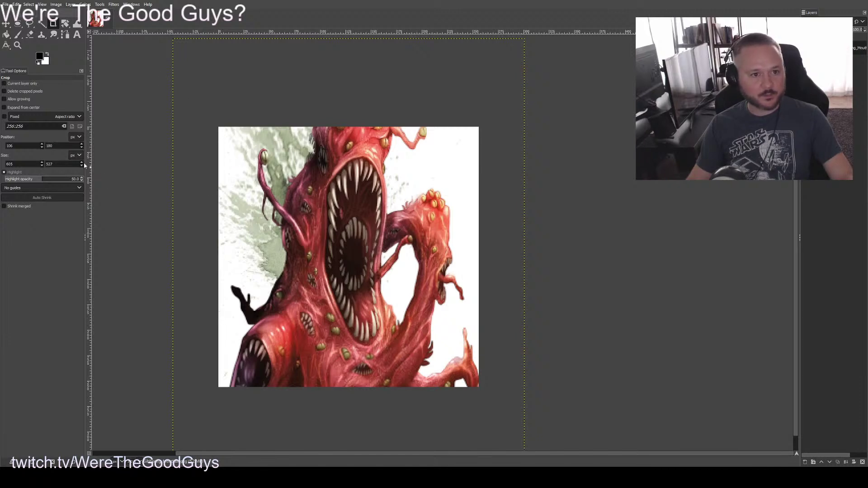
click(18, 23)
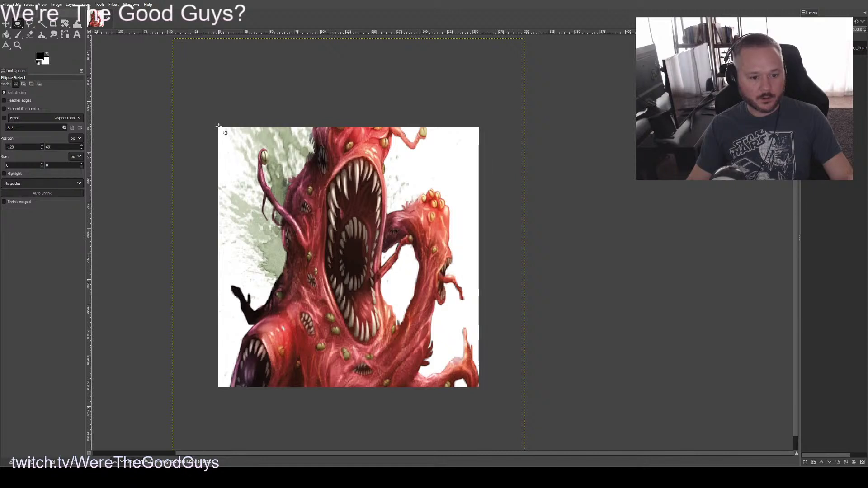
drag(219, 127, 480, 367)
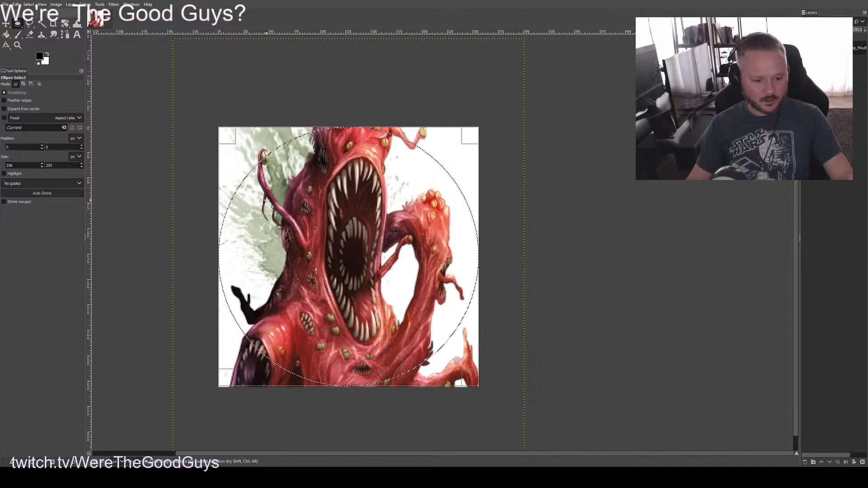
key(ctrl)
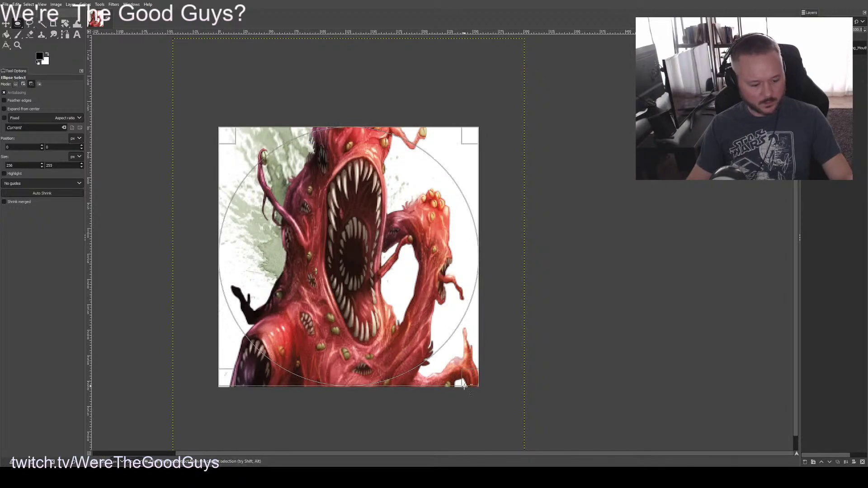
key(ctrl+shift+a)
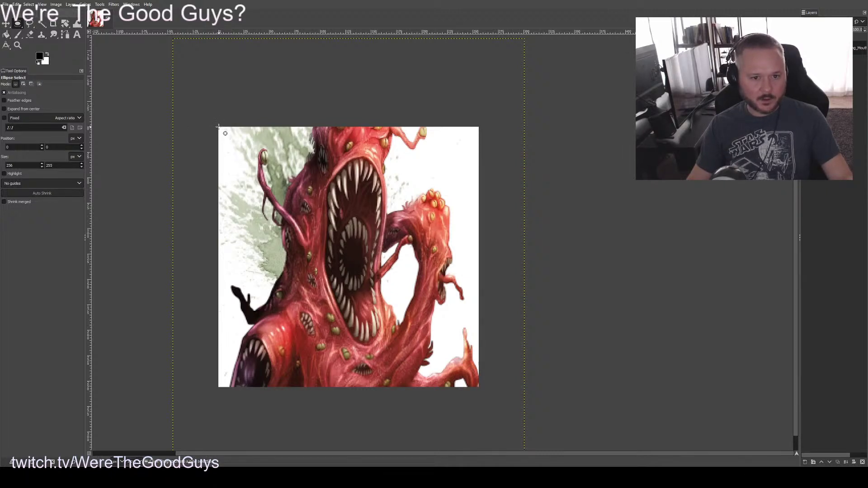
drag(218, 127, 315, 246)
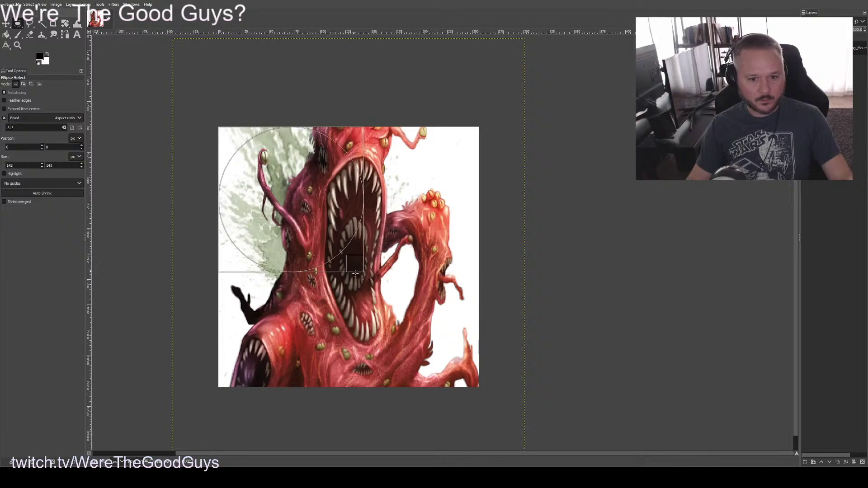
drag(355, 273, 481, 392)
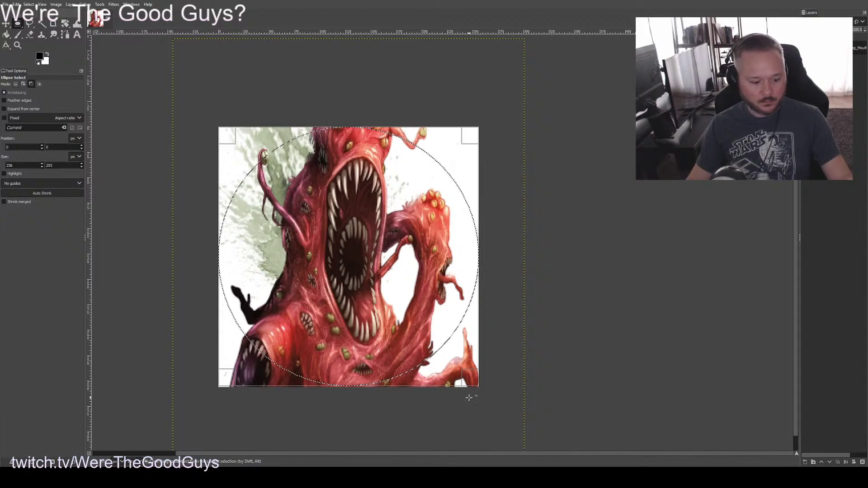
key(ctrl+shift+a)
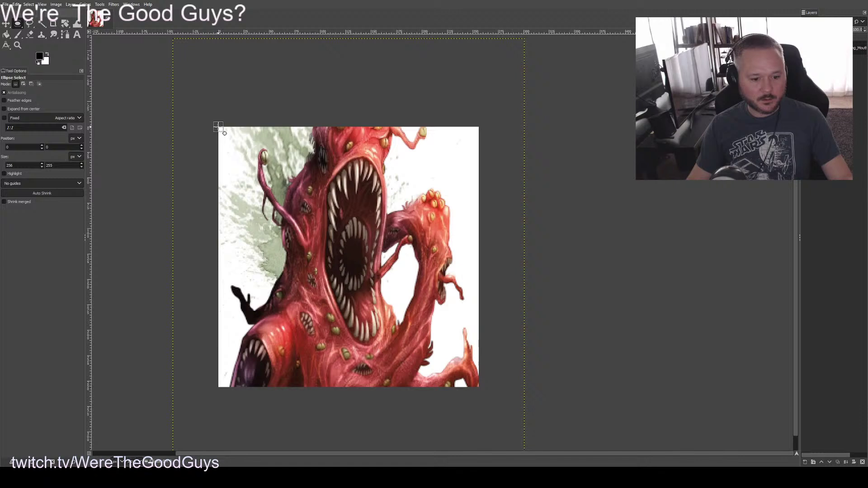
Select a 256 × 256 px circle over the whole image, invert the selection and delete the corners outside it
drag(218, 127, 478, 382)
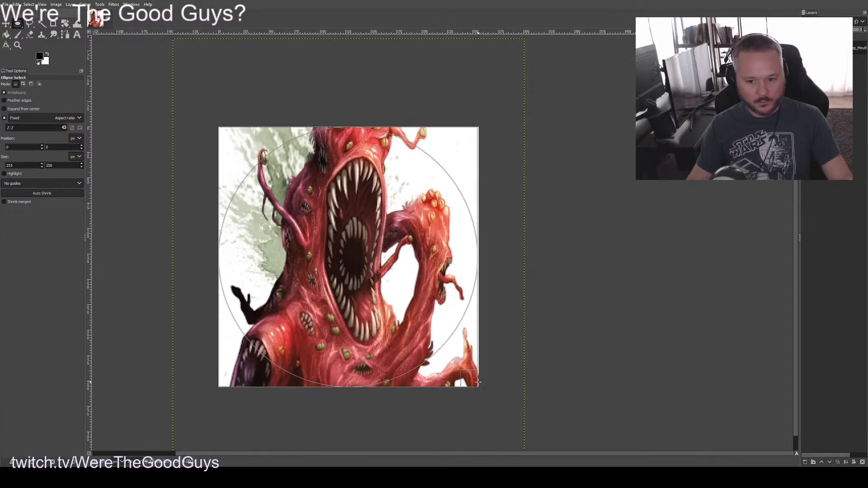
drag(479, 383, 479, 383)
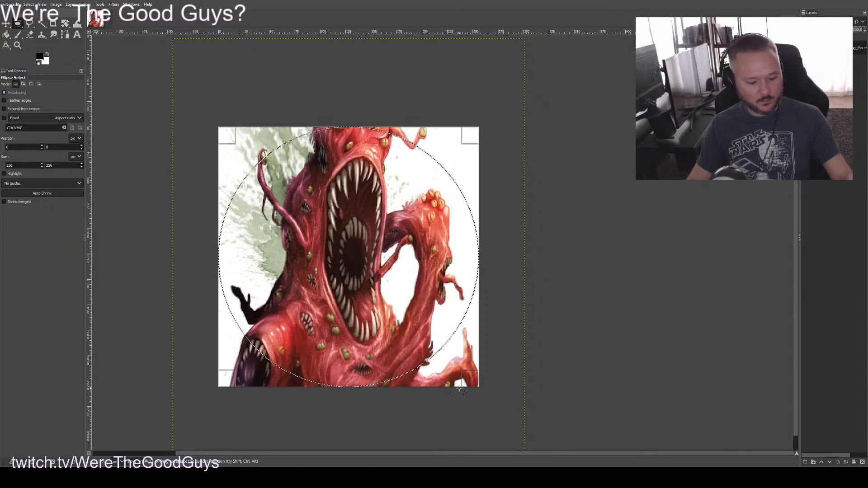
key(ctrl+i)
key(Delete)
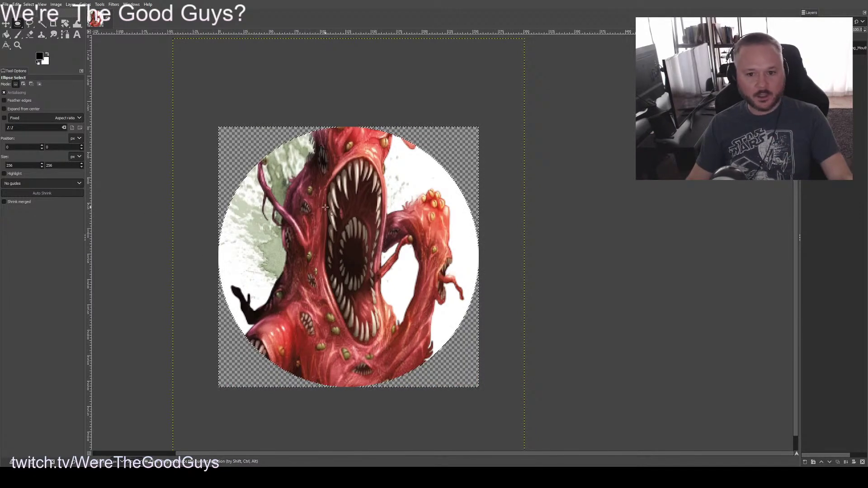
Fuzzy-select and delete the white background around the monster and inside the loop of its arm
click(41, 24)
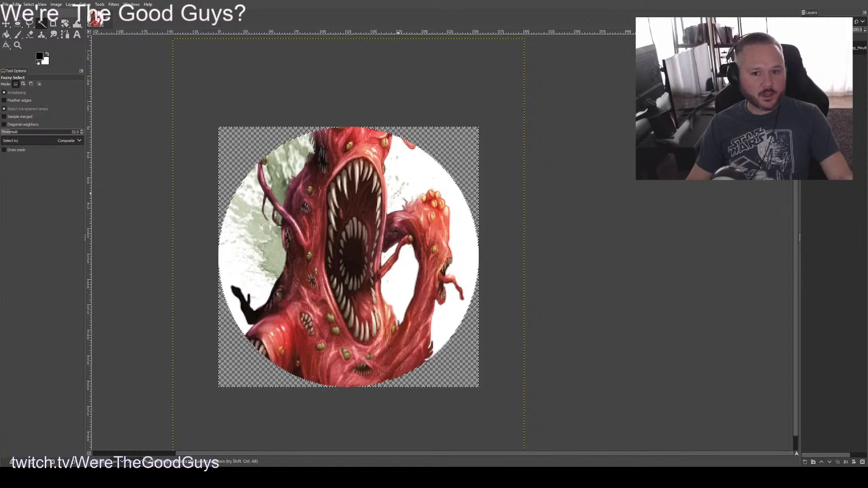
click(418, 173)
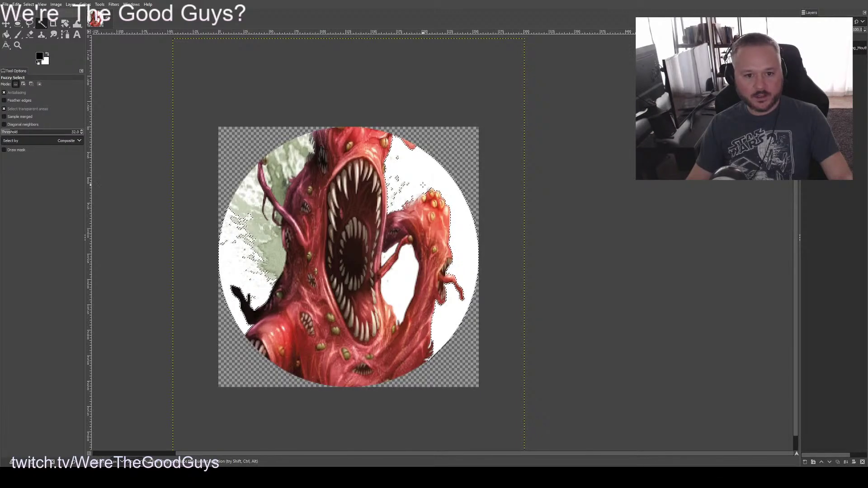
key(Delete)
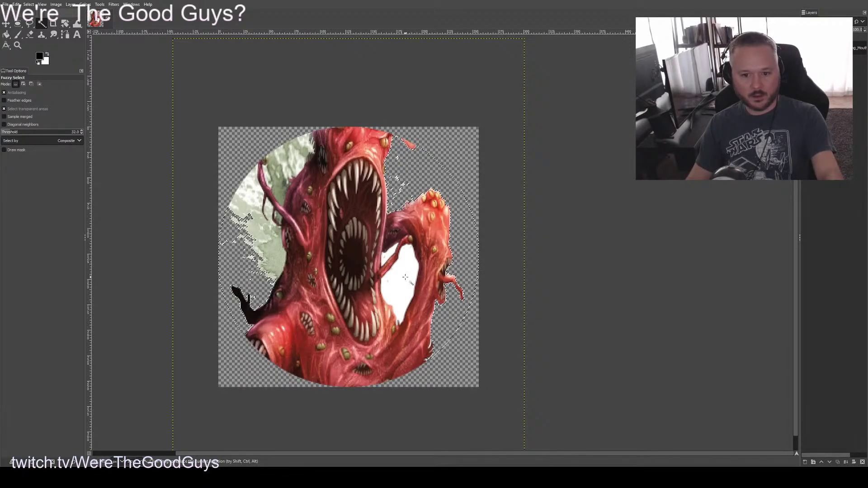
click(389, 257)
key(Delete)
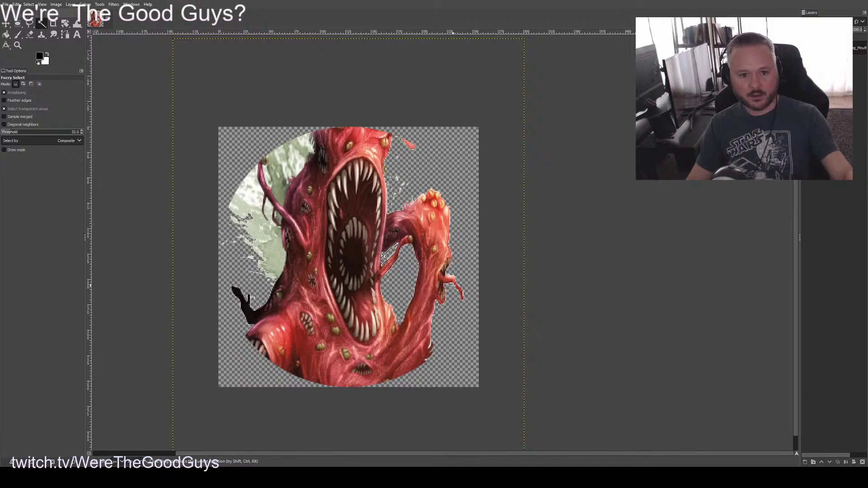
Fuzzy-select and remove the white patches in the upper part of the green splatter beside the monster's head and tentacle
click(255, 202)
key(Delete)
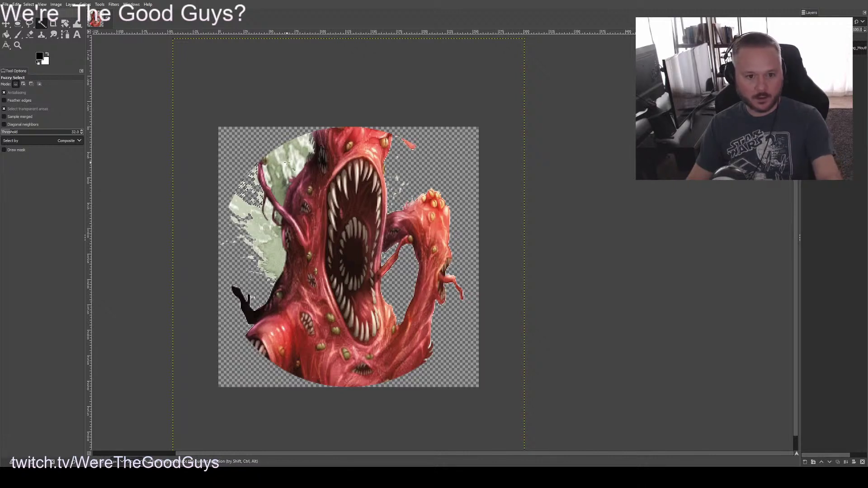
click(279, 154)
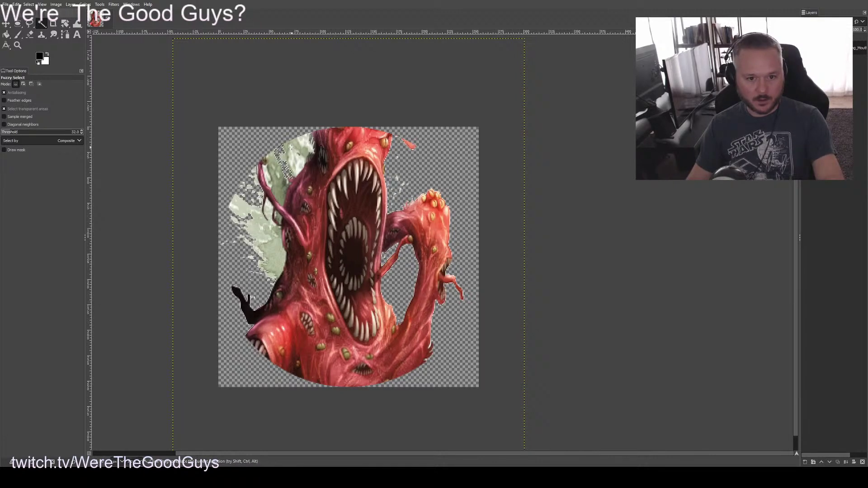
key(Delete)
click(305, 143)
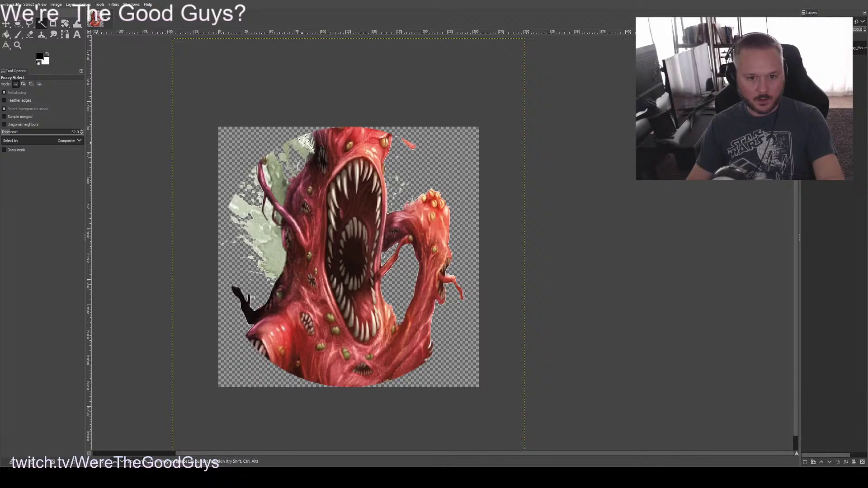
Fuzzy-select and delete further pale patches of the splatter beside and below the monster's left tentacle
click(246, 198)
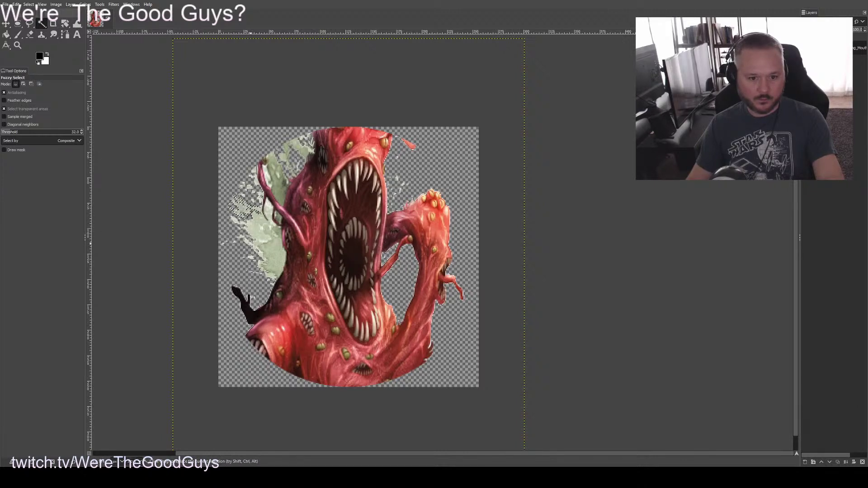
key(Delete)
click(255, 212)
click(262, 265)
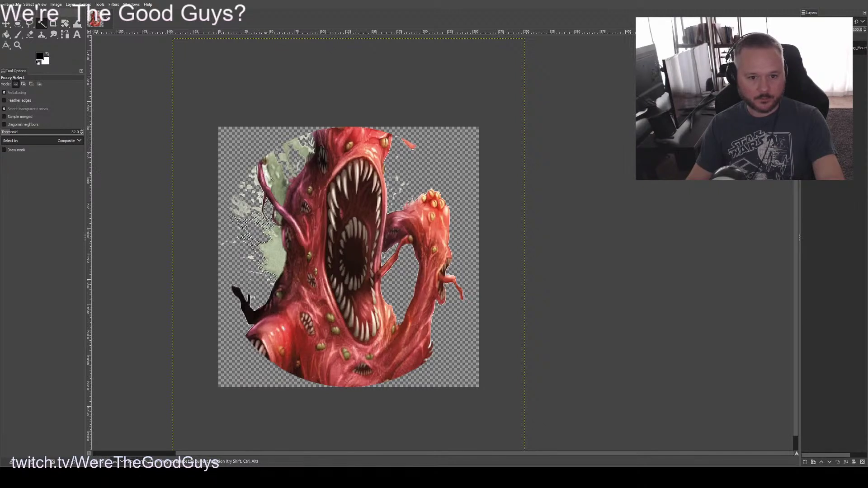
key(Delete)
click(271, 181)
key(Delete)
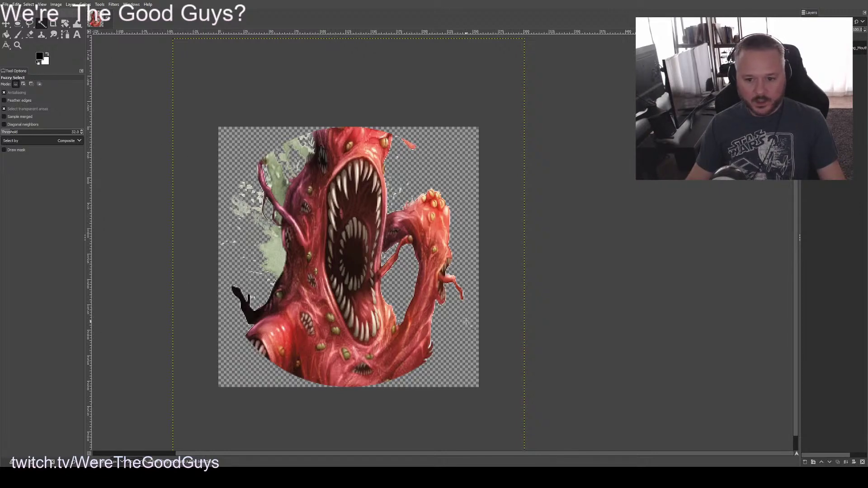
scroll(448, 312, up, 3)
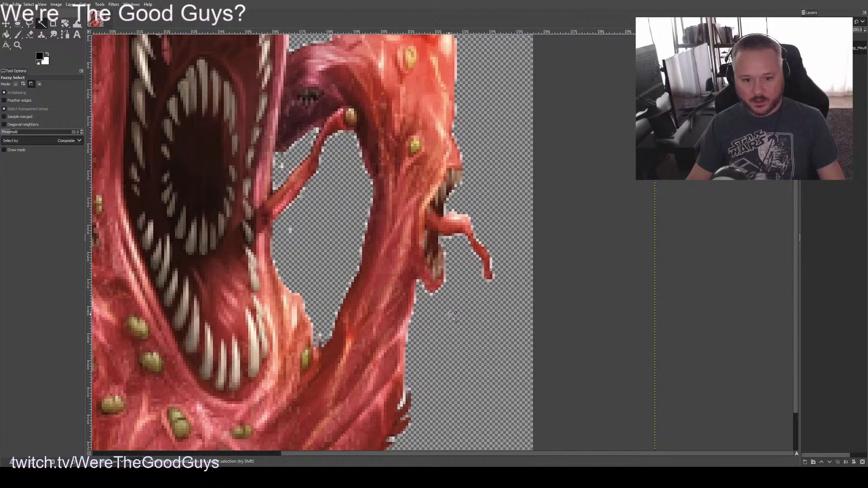
scroll(449, 313, down, 3)
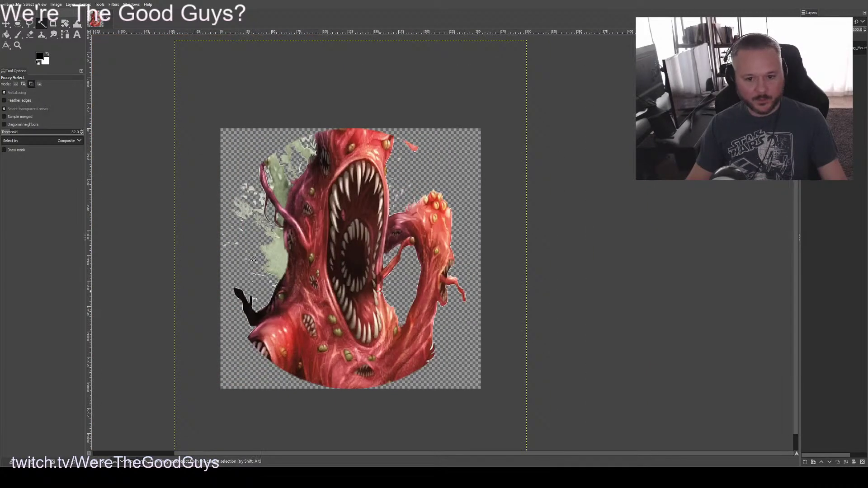
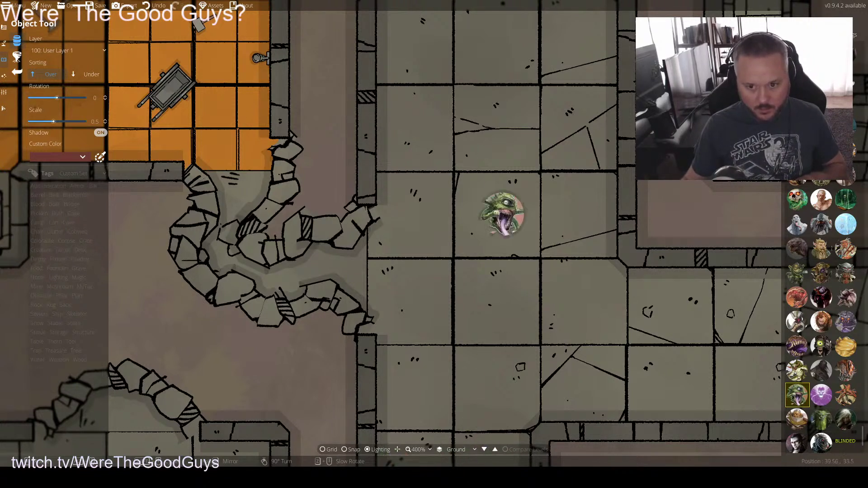
Switch to Dungeondraft, stop placing the green monster token by activating the Select tool, and show the room with the alcove
scroll(500, 168, down, 1)
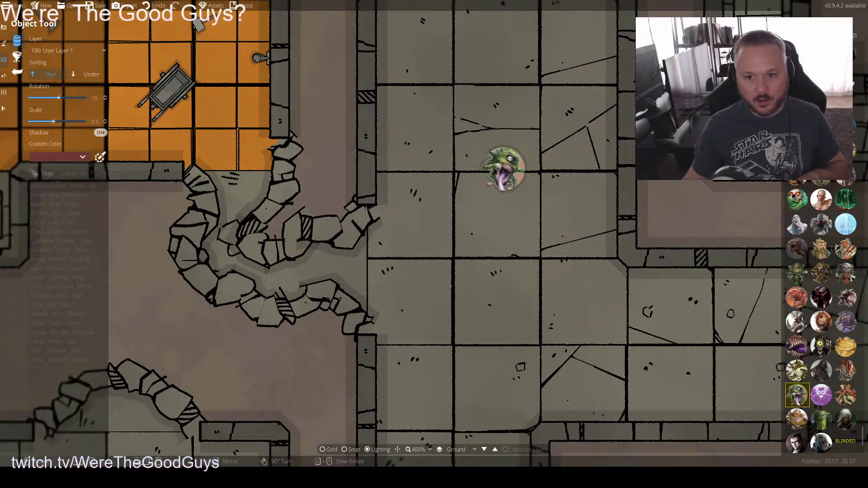
click(3, 109)
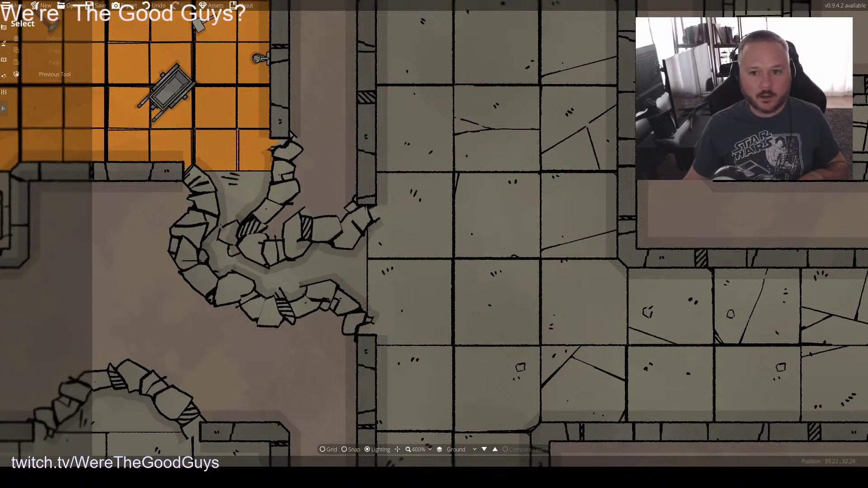
key(w)
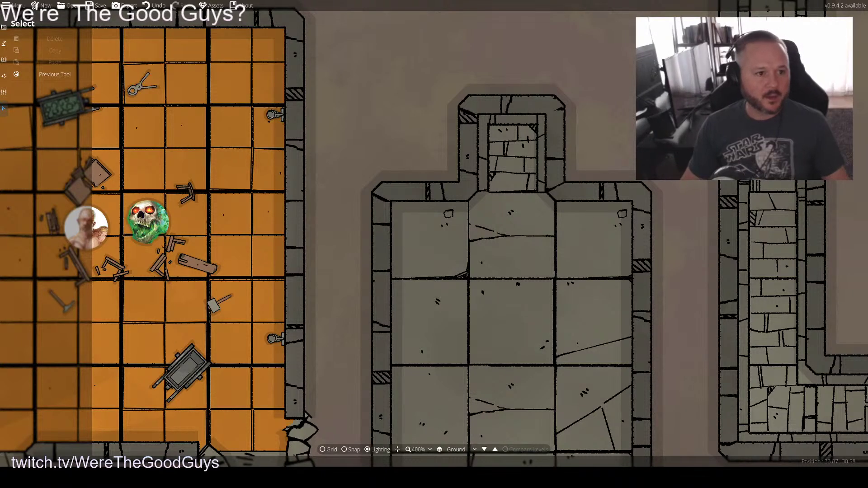
Activate the Object tool and look through the full object library, including its pillars, summoning circles, tables, thrones, chairs and lanterns
click(3, 60)
click(39, 40)
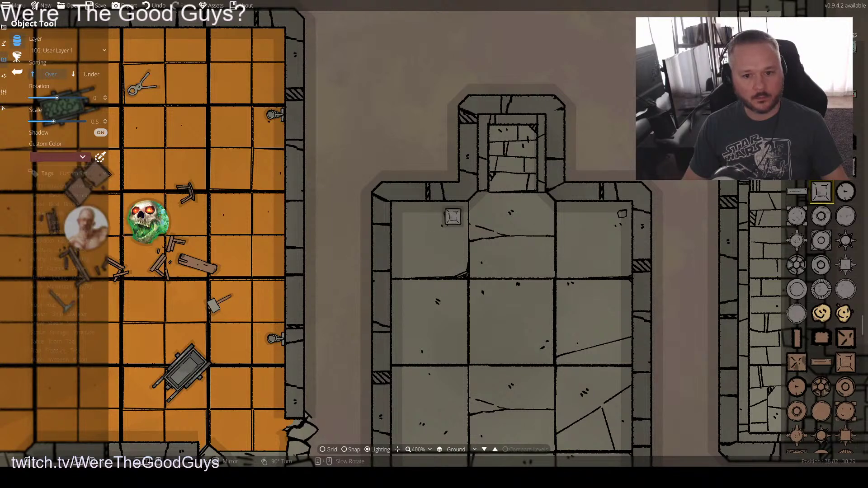
click(453, 217)
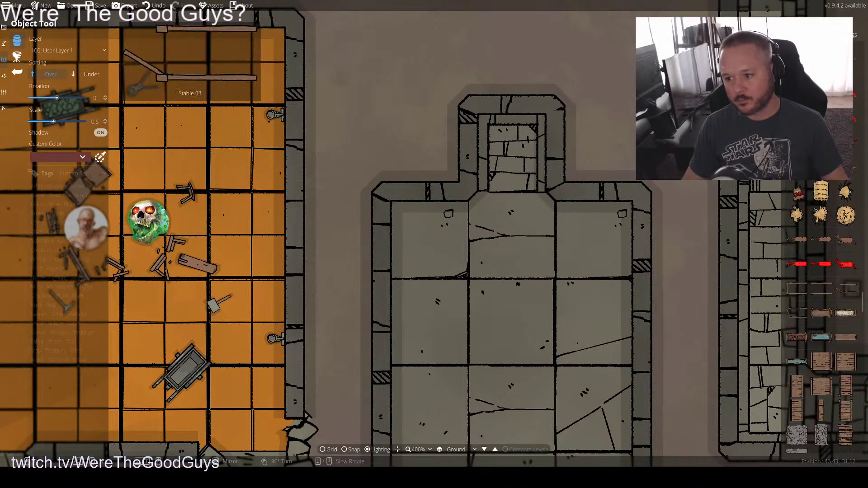
drag(863, 300, 862, 287)
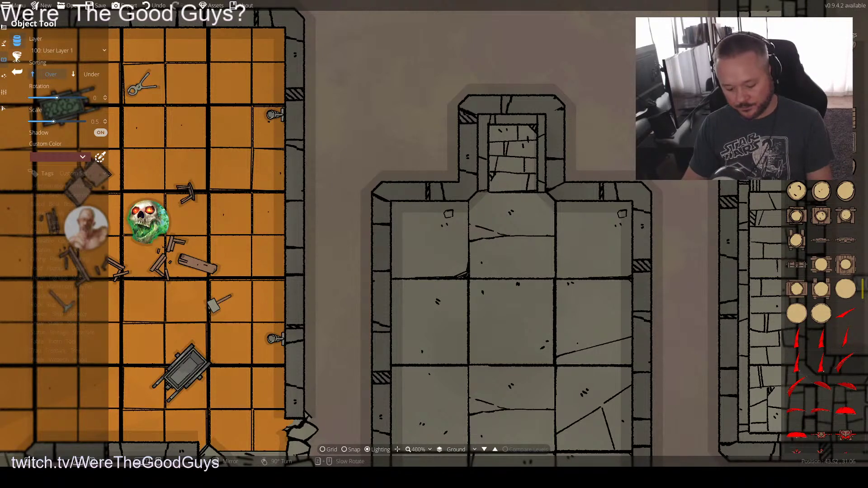
scroll(820, 316, down, 5)
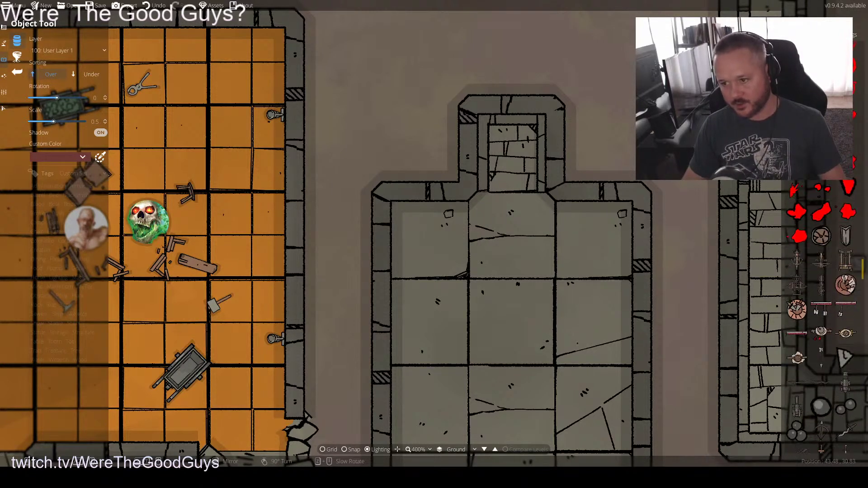
scroll(834, 278, up, 4)
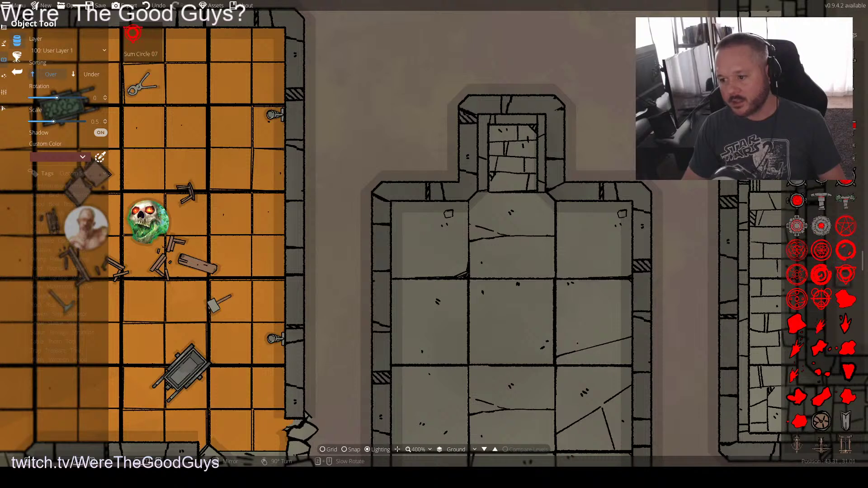
scroll(821, 317, up, 6)
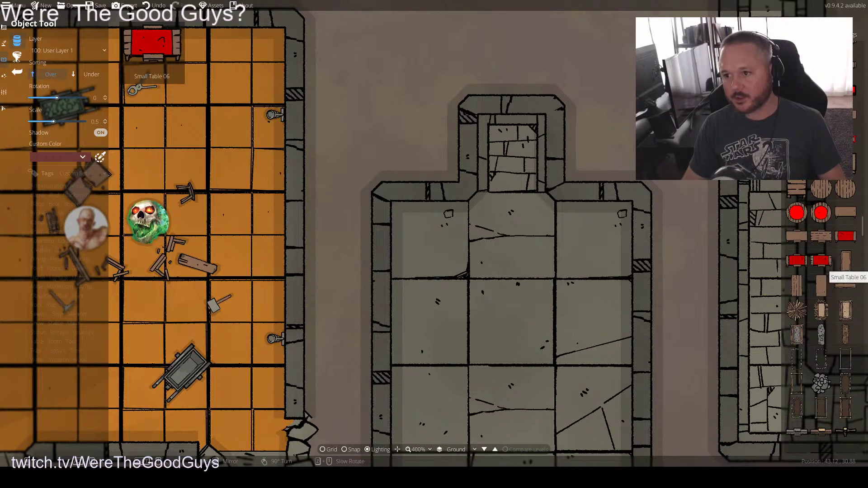
scroll(823, 274, up, 2)
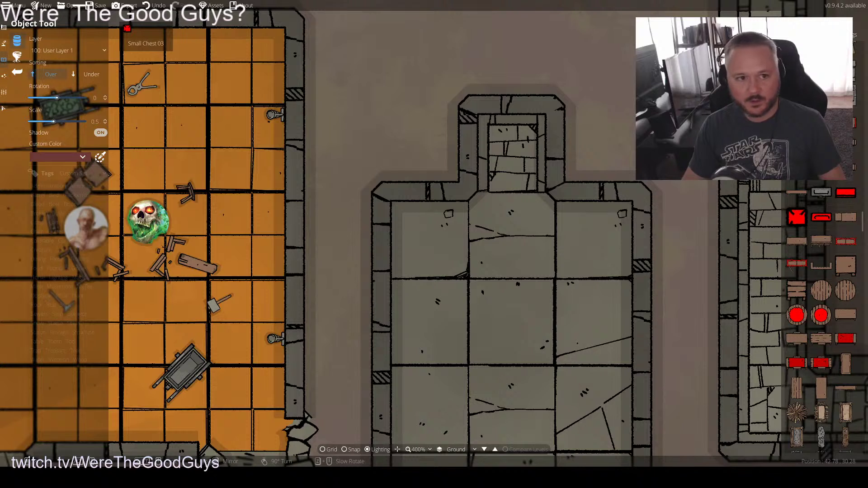
scroll(821, 274, up, 3)
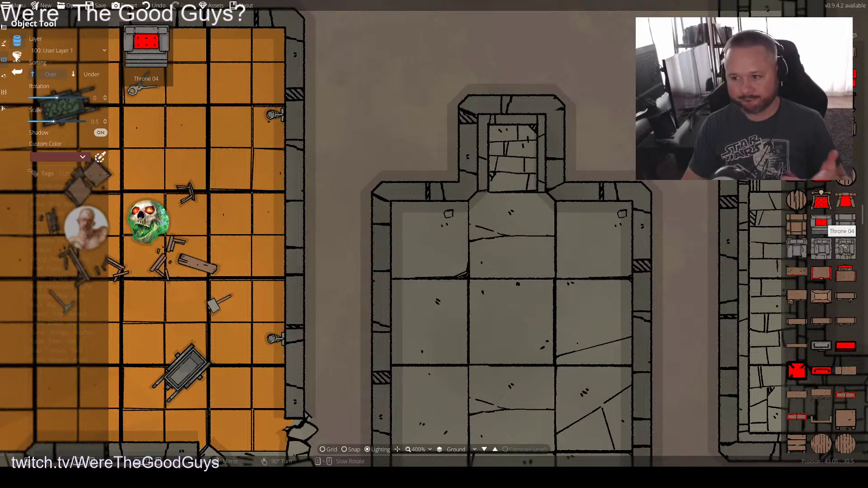
scroll(821, 222, up, 1)
scroll(821, 316, down, 5)
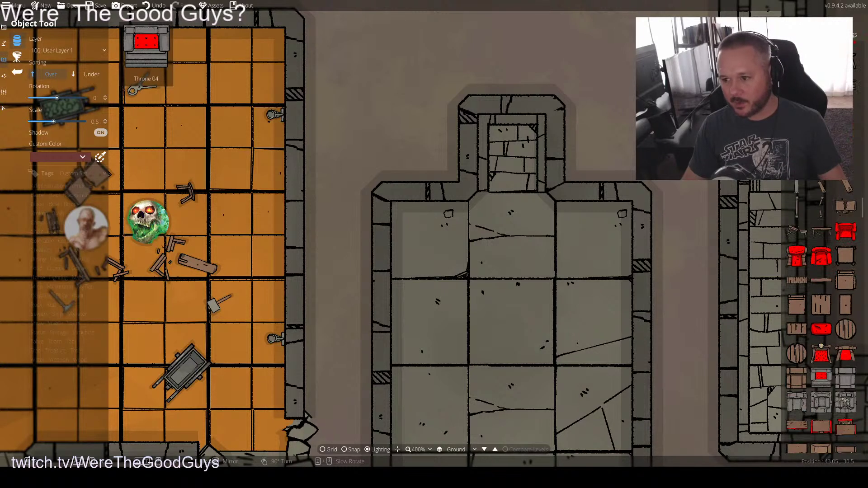
scroll(821, 316, down, 10)
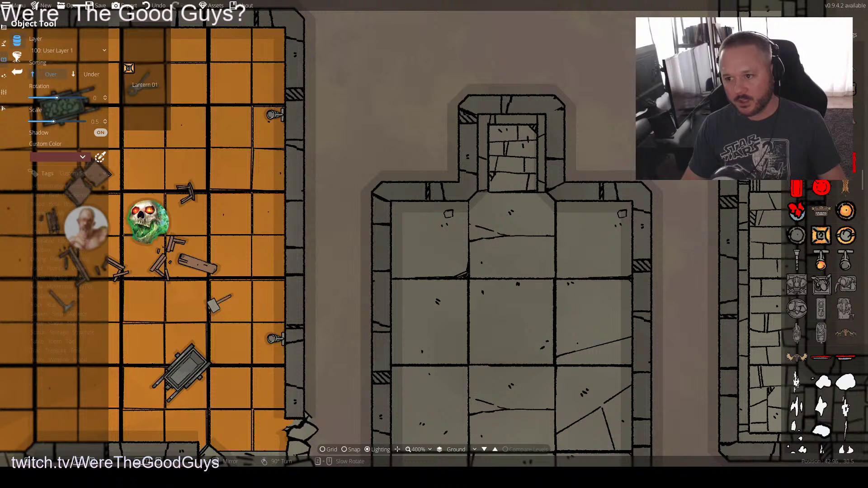
Pick the recolourable square rug object and add a bright red custom colour preset with hex f21b0a
click(768, 192)
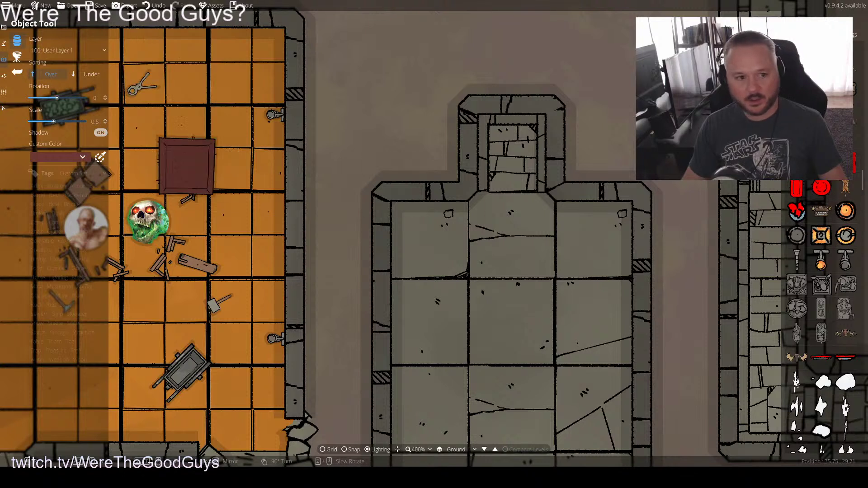
click(59, 157)
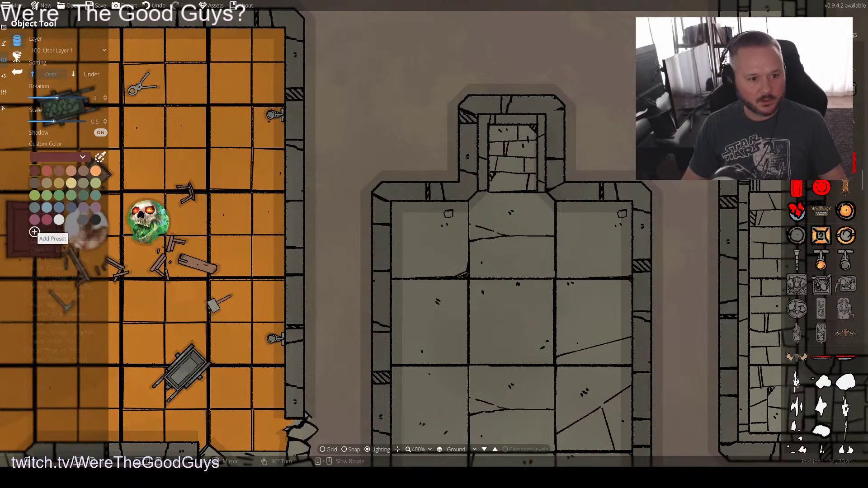
click(34, 232)
click(113, 182)
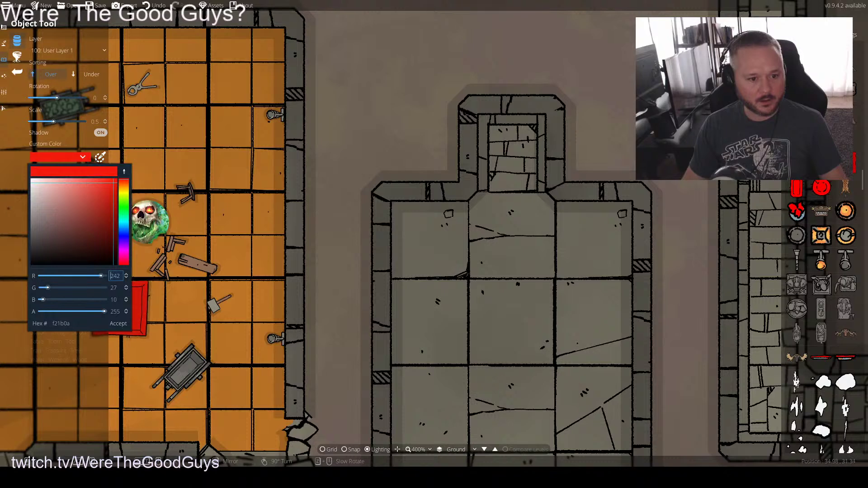
click(118, 323)
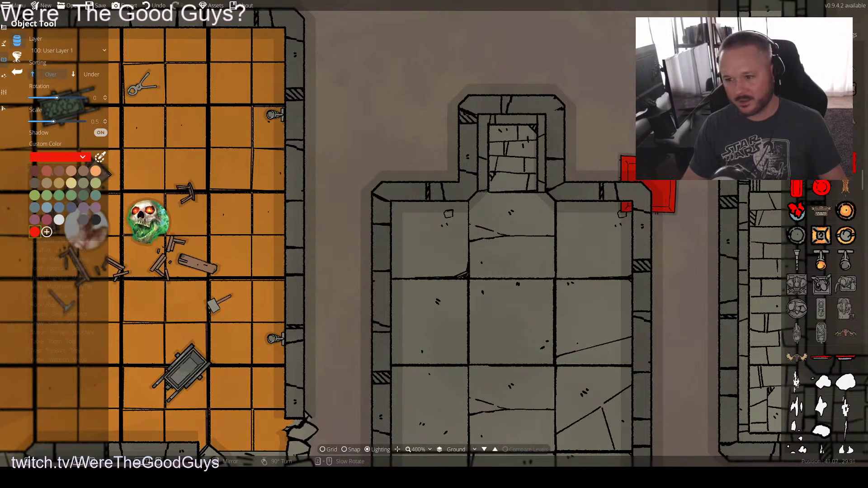
Examine the rest of the object library, covering rocks, crystals, tools, campfires, food, blood splatters, plants and pillars
scroll(820, 316, down, 5)
scroll(820, 317, down, 5)
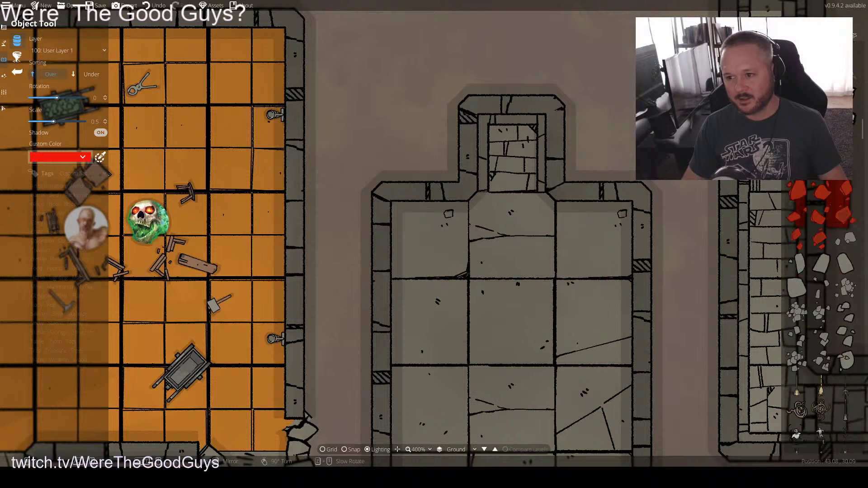
scroll(820, 317, down, 10)
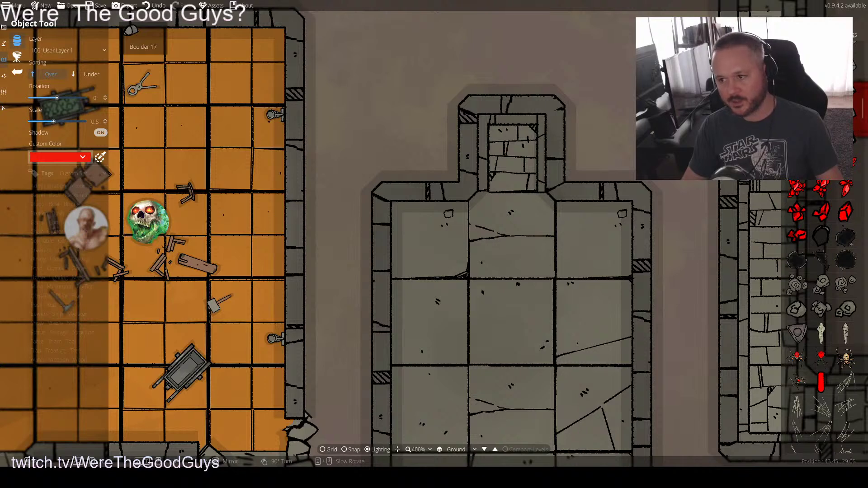
scroll(821, 316, up, 5)
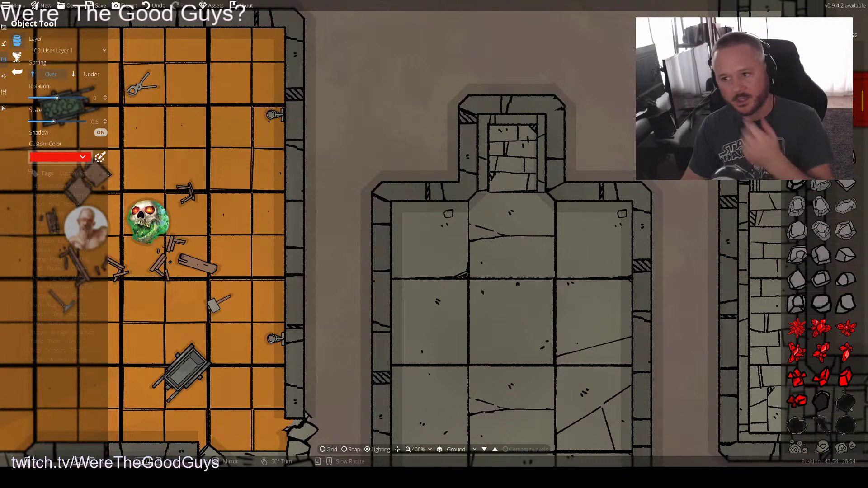
scroll(821, 317, down, 5)
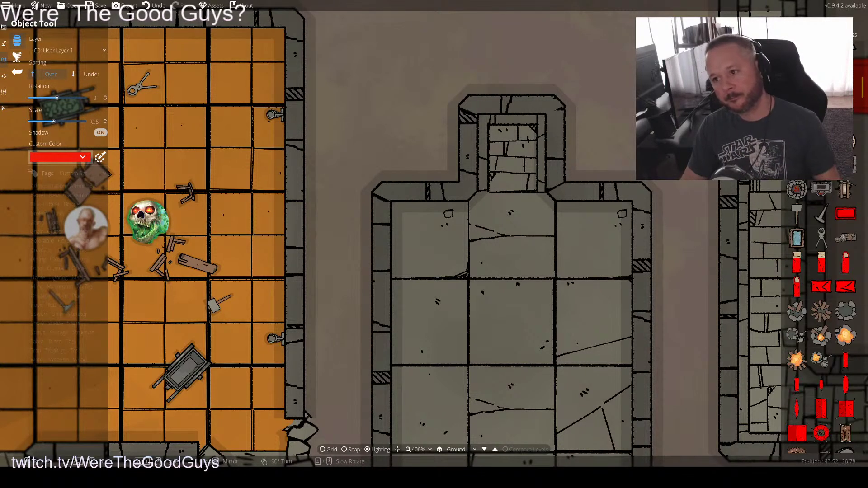
scroll(821, 317, down, 1)
scroll(820, 317, down, 10)
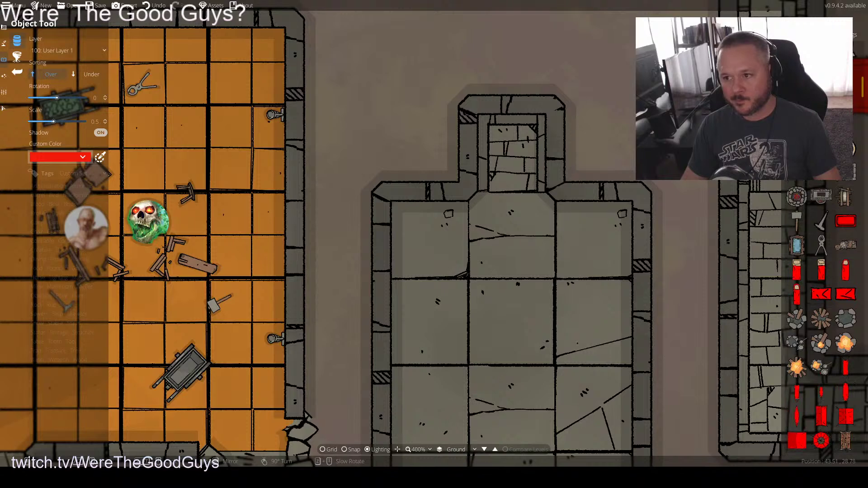
scroll(820, 317, up, 6)
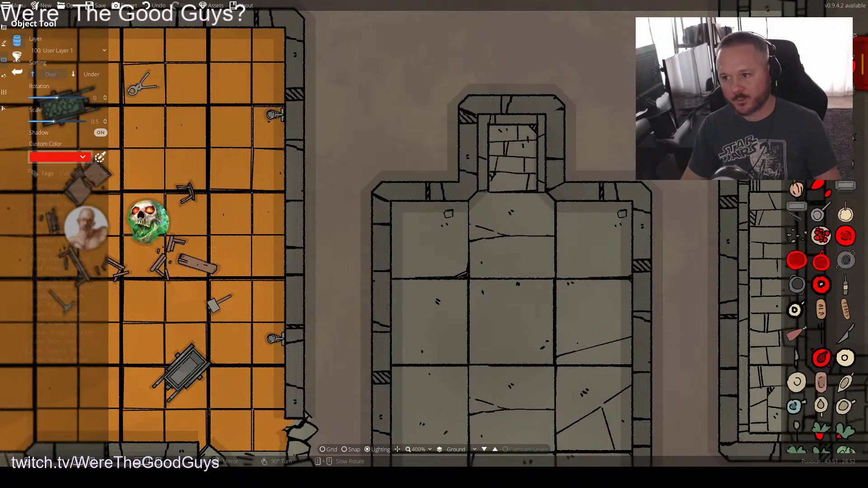
scroll(821, 316, up, 5)
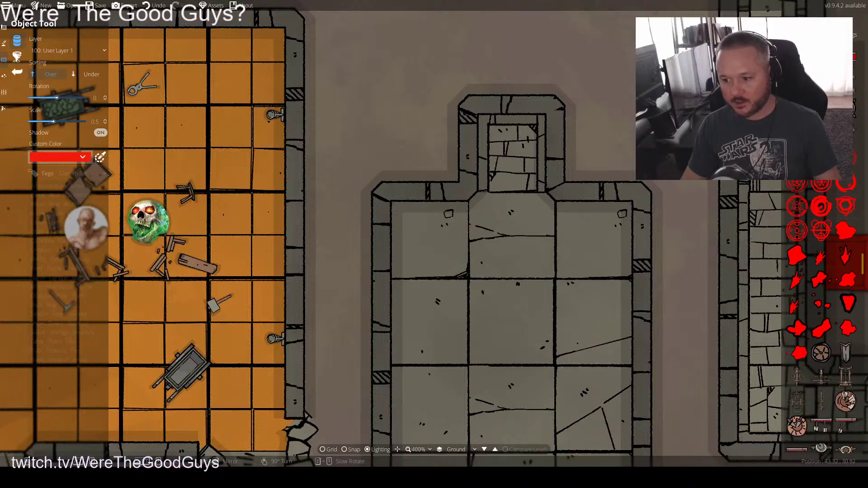
scroll(821, 317, up, 1)
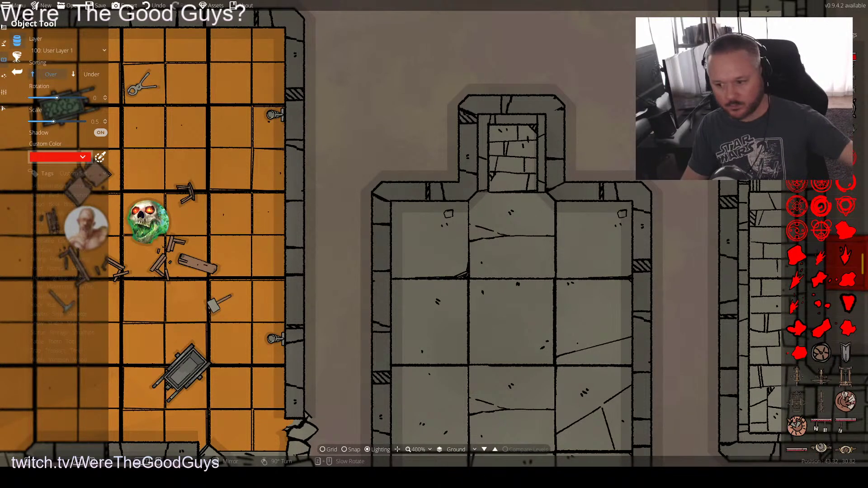
scroll(821, 316, down, 10)
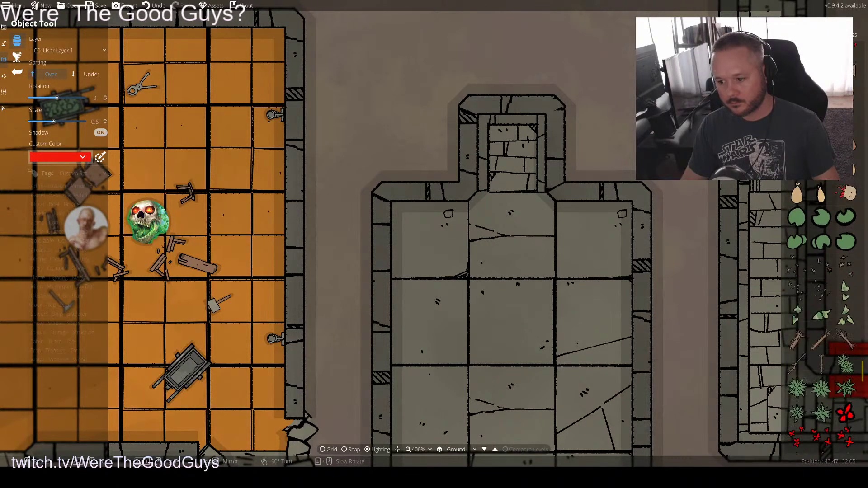
scroll(821, 317, down, 5)
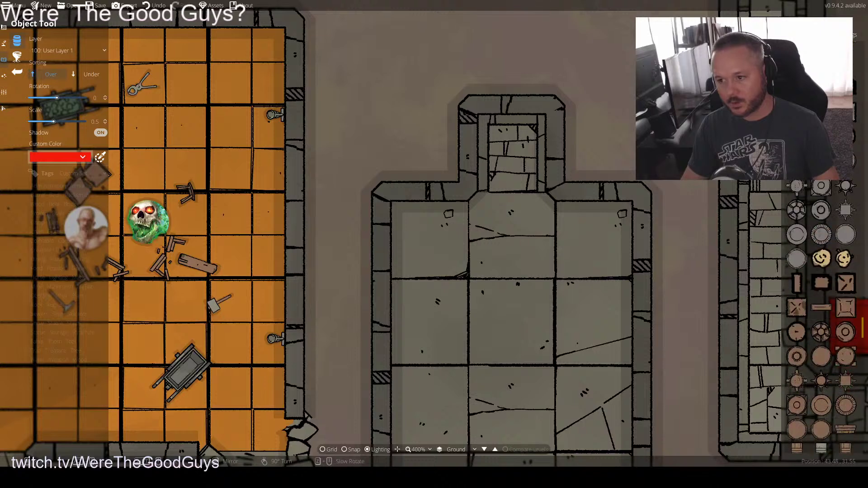
Place the square grey stone pillar at scale 1.5 in the small alcove above the middle room
click(845, 308)
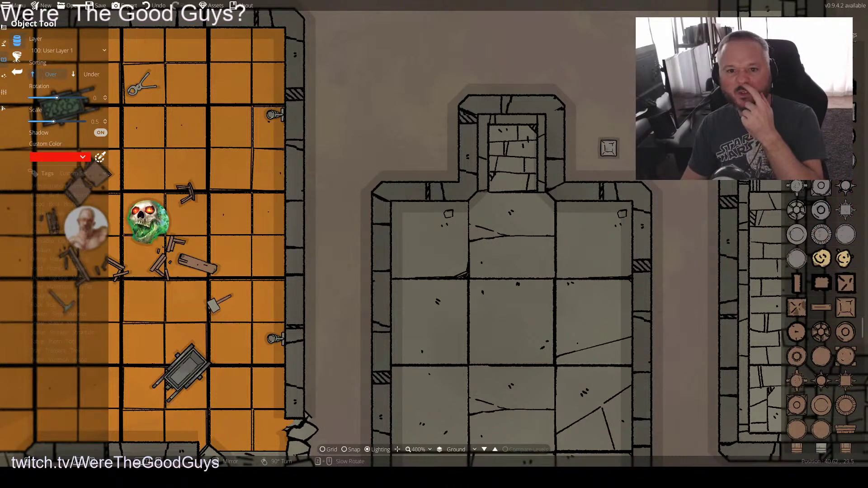
drag(53, 121, 70, 121)
click(160, 132)
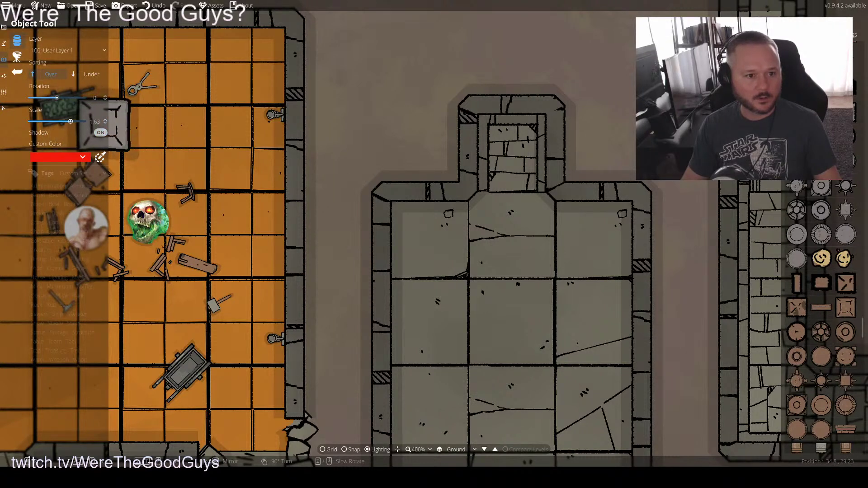
click(95, 121)
scroll(91, 121, down, 3)
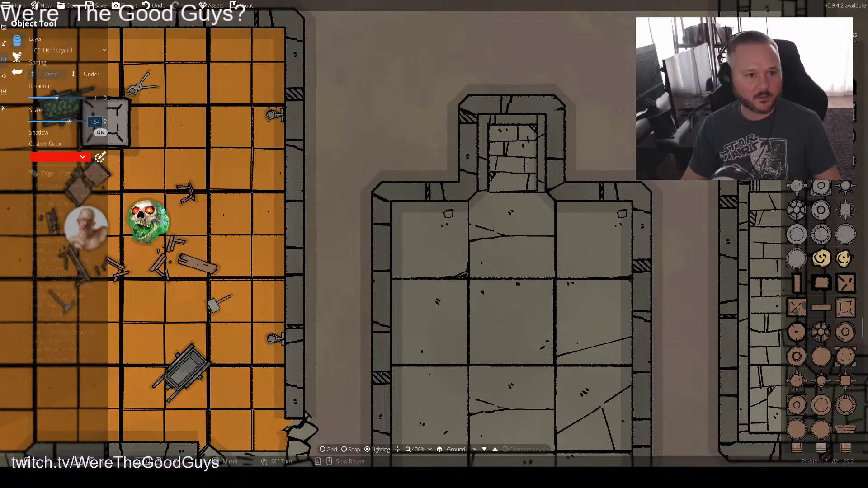
scroll(105, 122, down, 2)
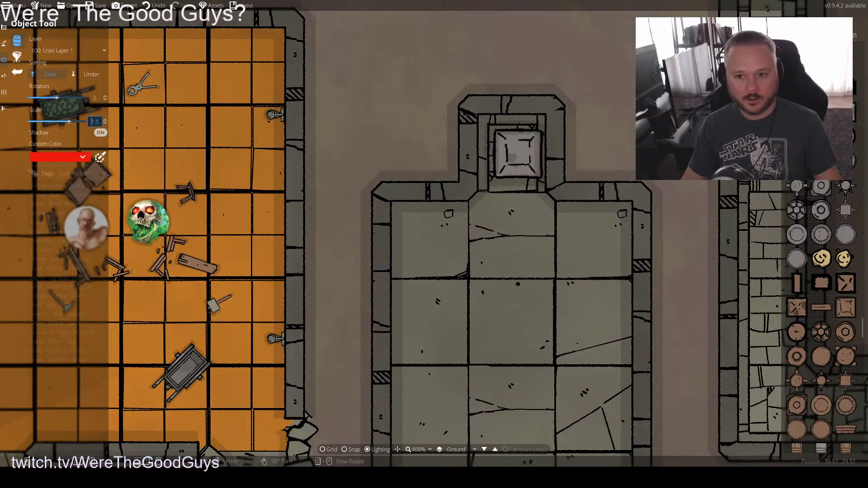
click(512, 152)
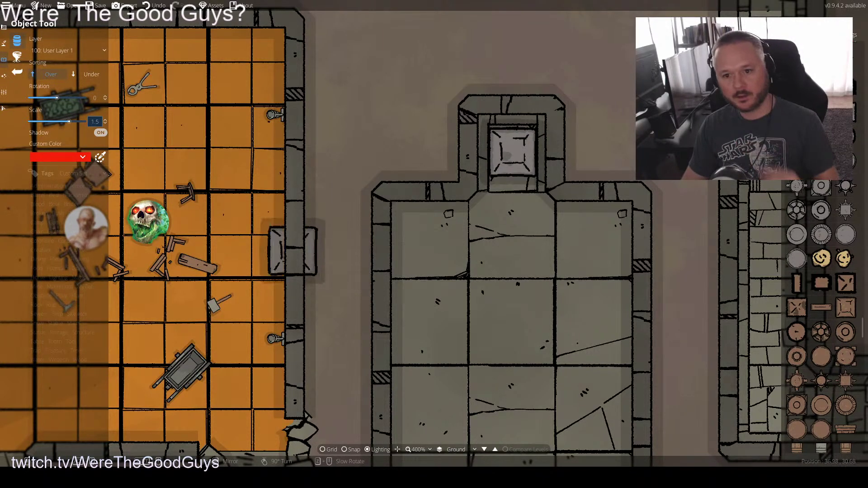
scroll(822, 316, up, 3)
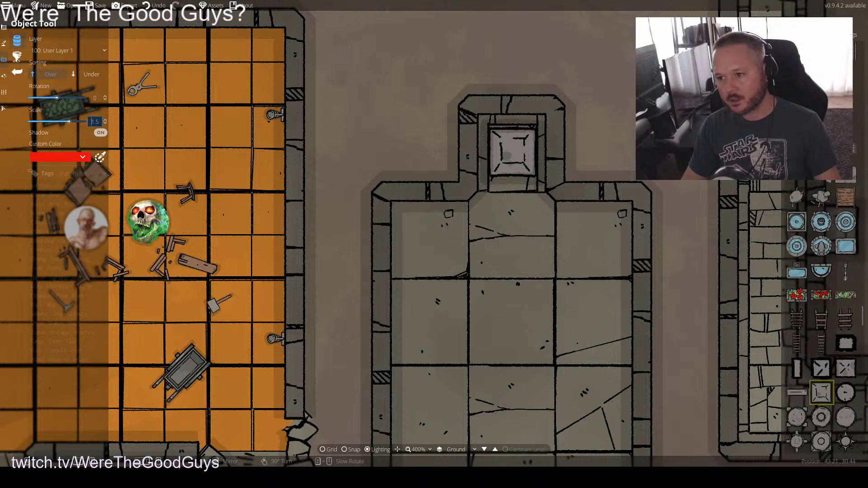
Examine the object library's stables, horses, summoning circles, tar pits, furniture, loose stones and lava rocks
scroll(821, 317, up, 5)
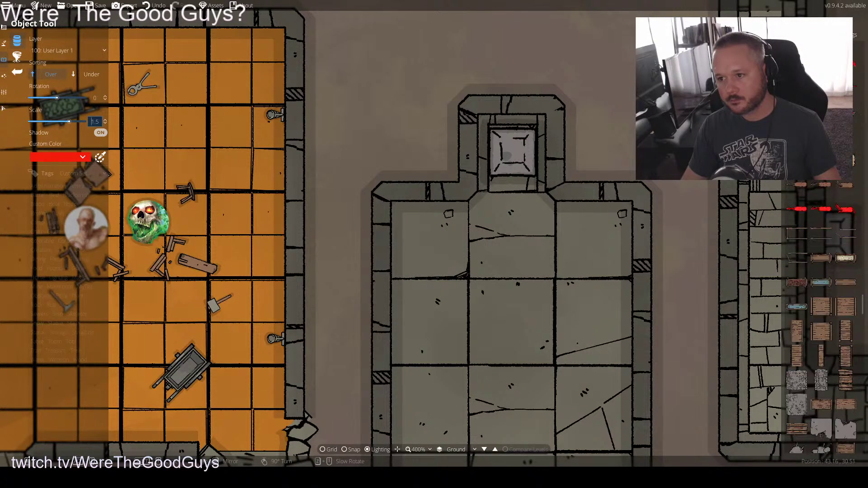
mouse_move(821, 233)
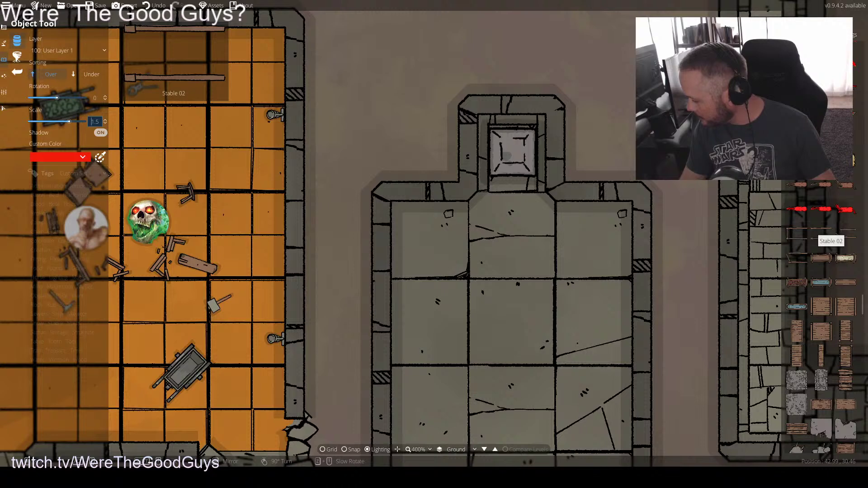
scroll(820, 272, up, 5)
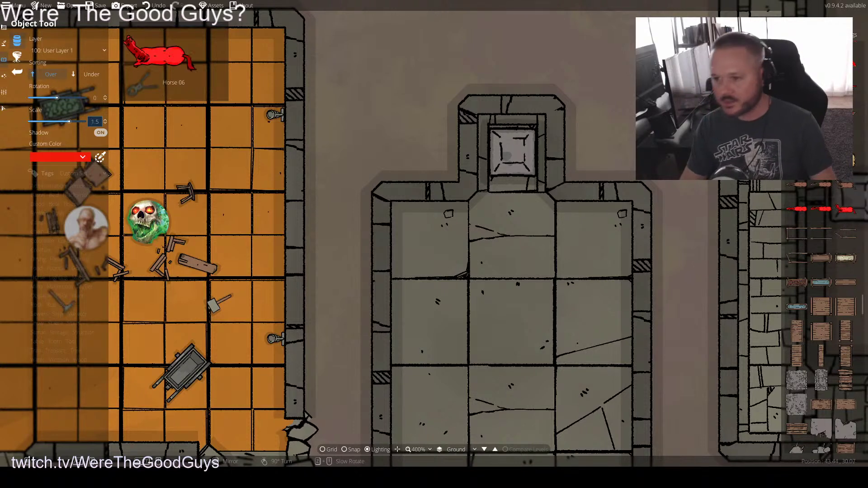
mouse_move(820, 292)
scroll(821, 271, up, 8)
mouse_move(820, 271)
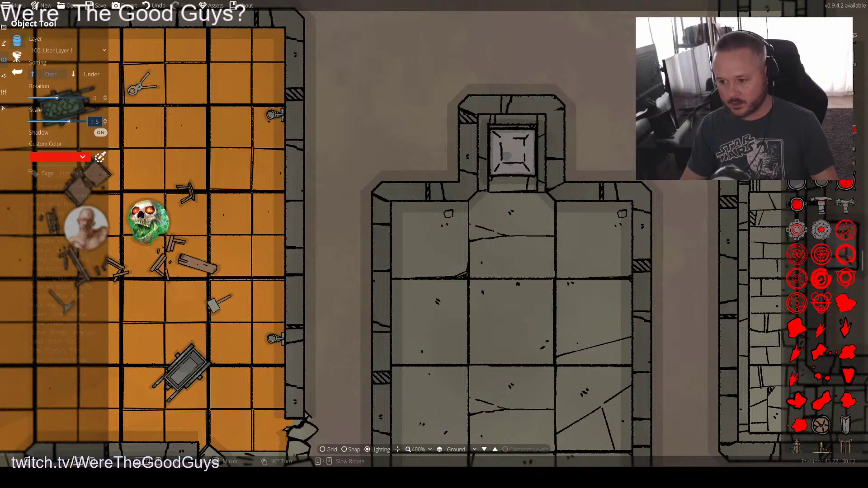
mouse_move(821, 254)
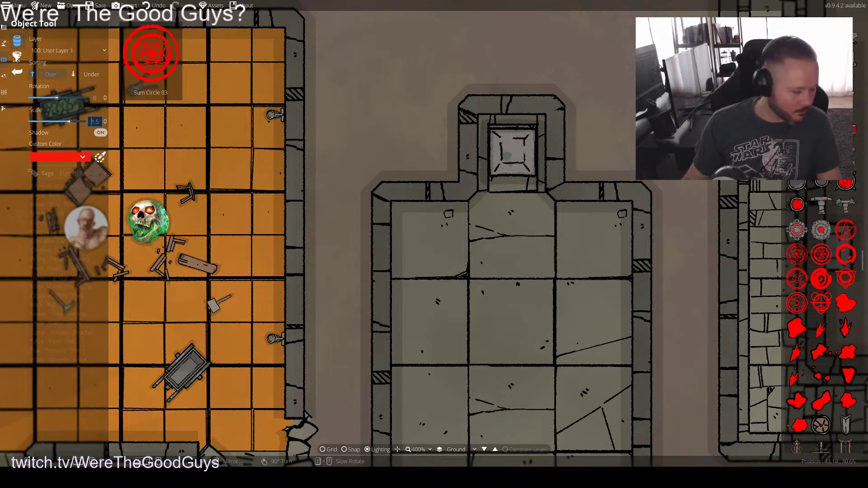
scroll(821, 254, up, 6)
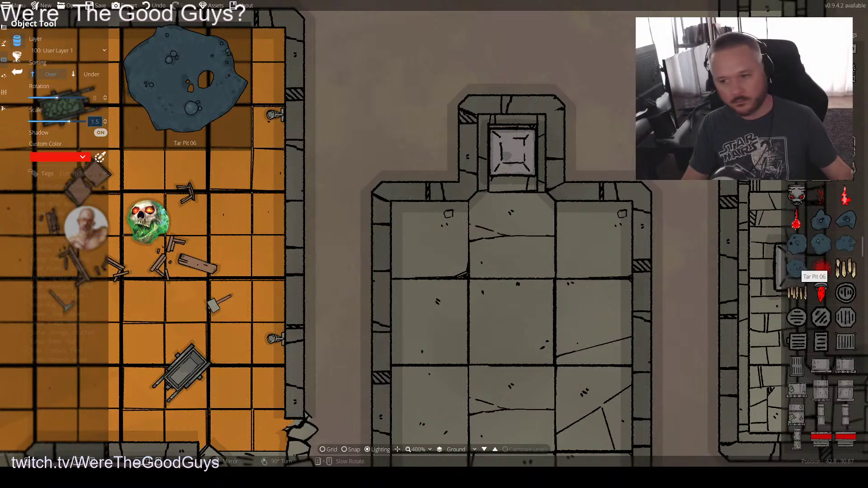
scroll(810, 271, up, 10)
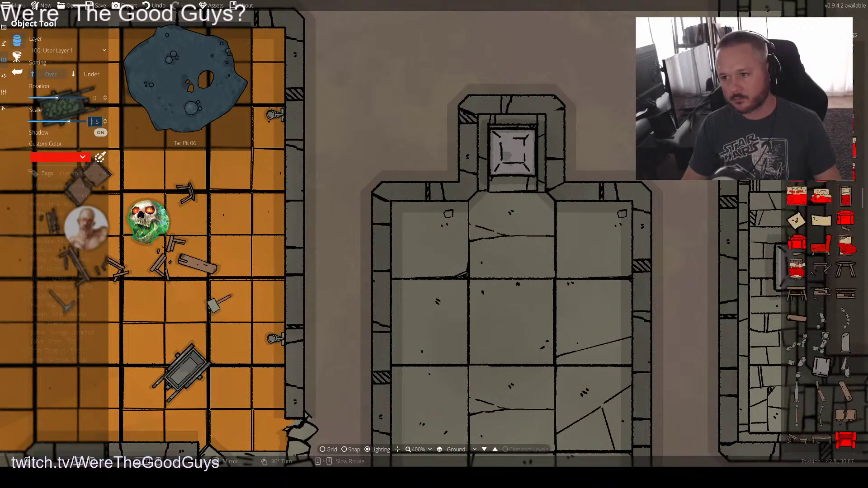
scroll(820, 316, down, 8)
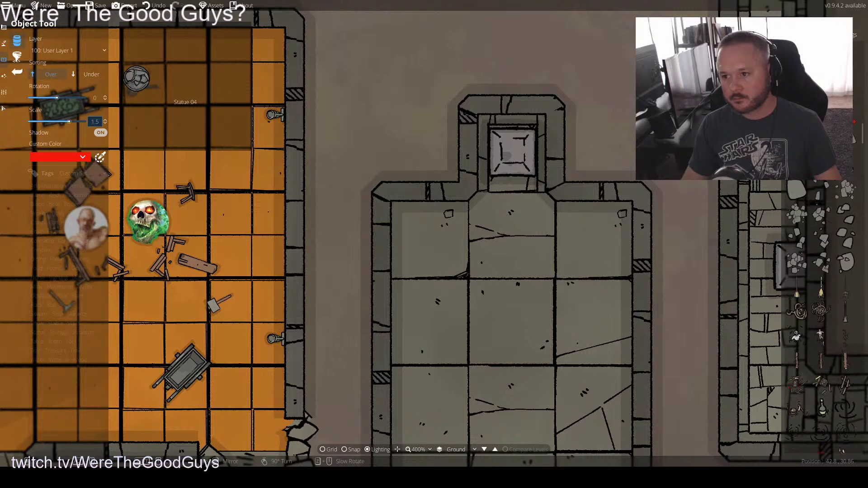
scroll(841, 451, up, 3)
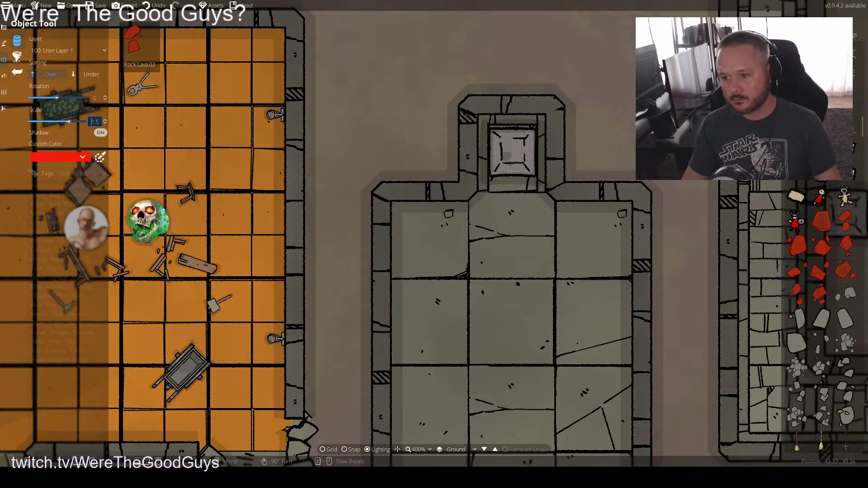
scroll(820, 316, up, 4)
scroll(821, 208, down, 4)
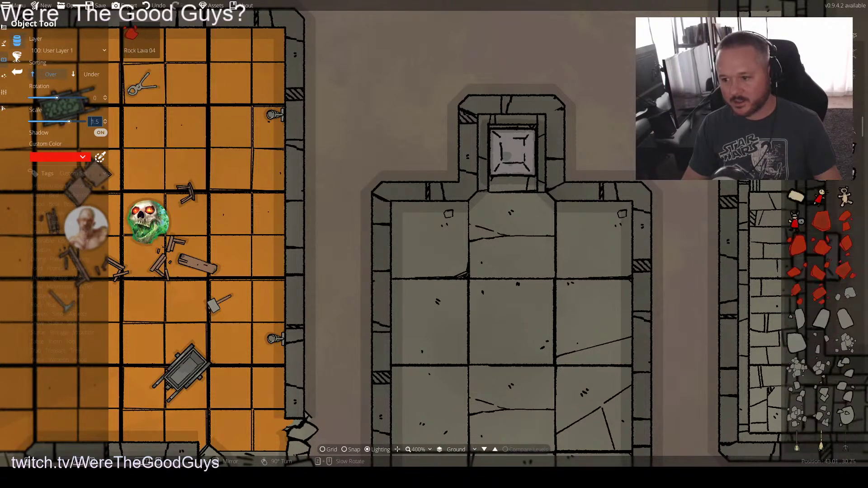
Pick the large lava rock and look through the library's crystals, hammocks, campfires, papers, food and creature tokens
click(821, 221)
scroll(821, 233, up, 4)
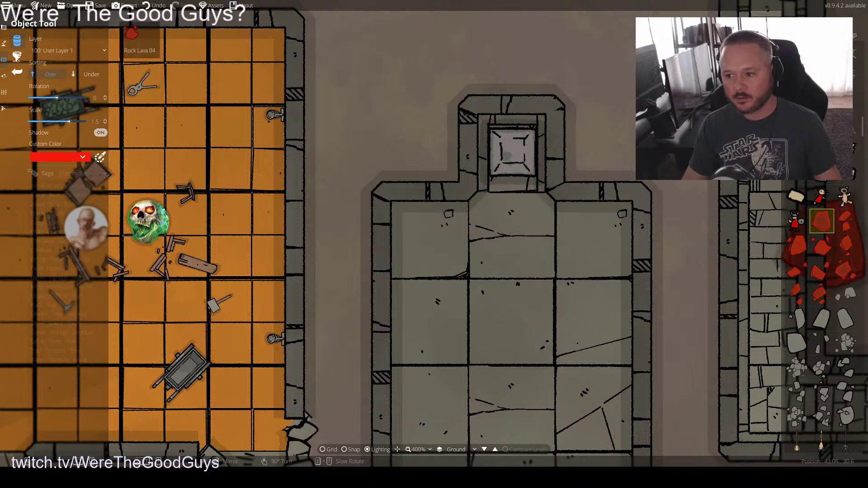
scroll(821, 233, down, 4)
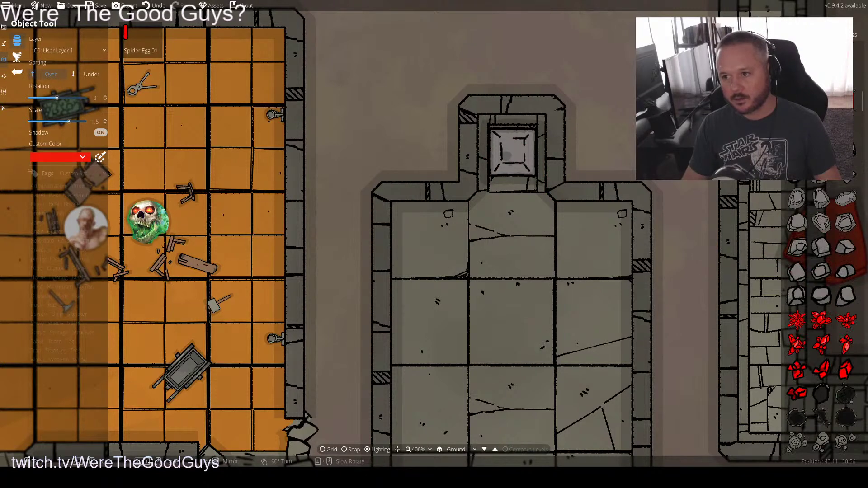
scroll(821, 317, up, 4)
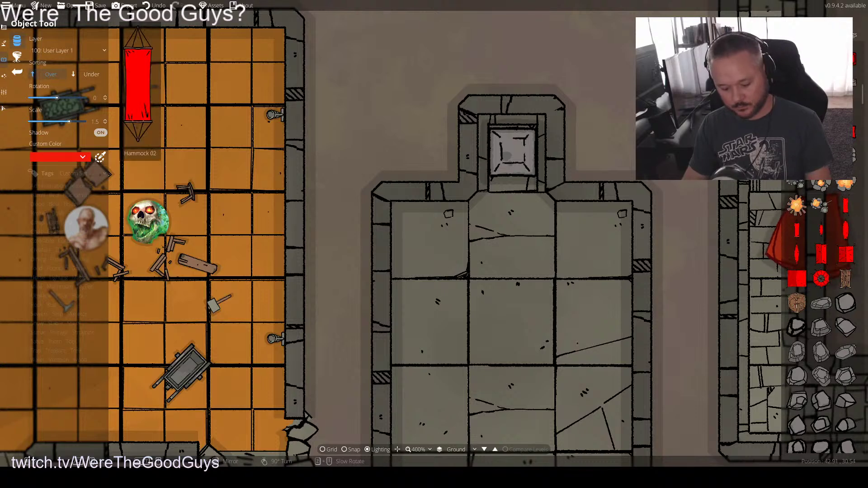
scroll(821, 316, up, 2)
scroll(821, 317, up, 5)
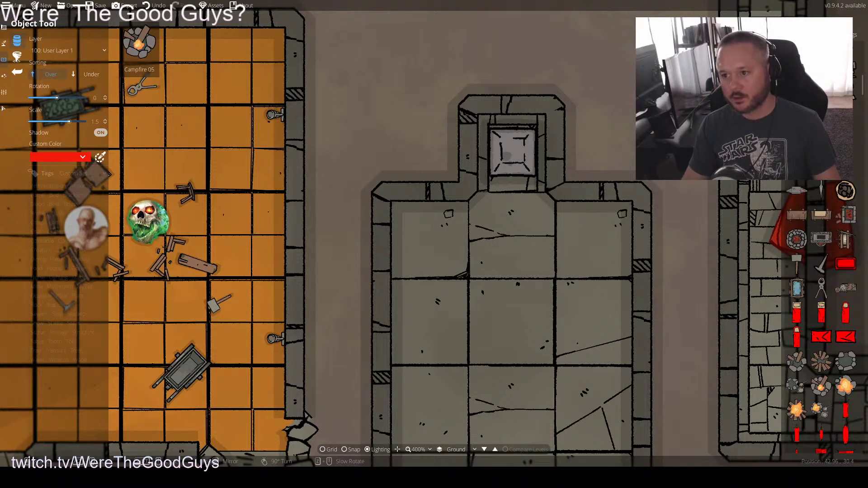
scroll(821, 316, up, 10)
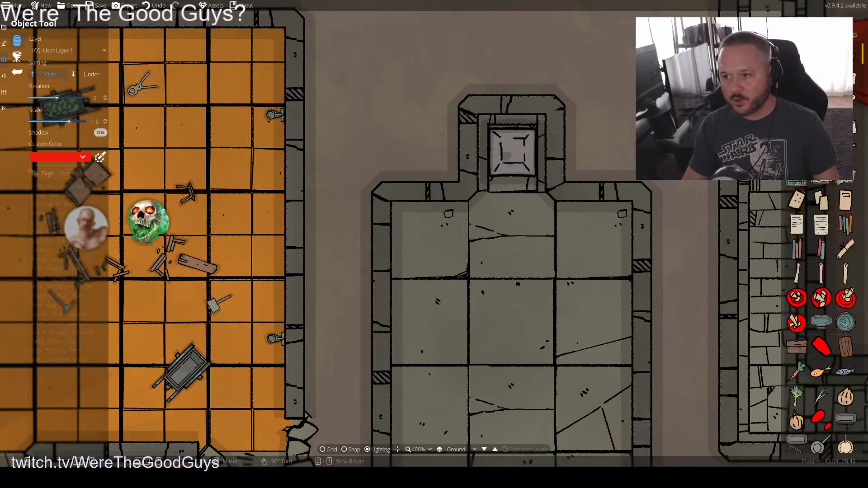
scroll(821, 317, up, 15)
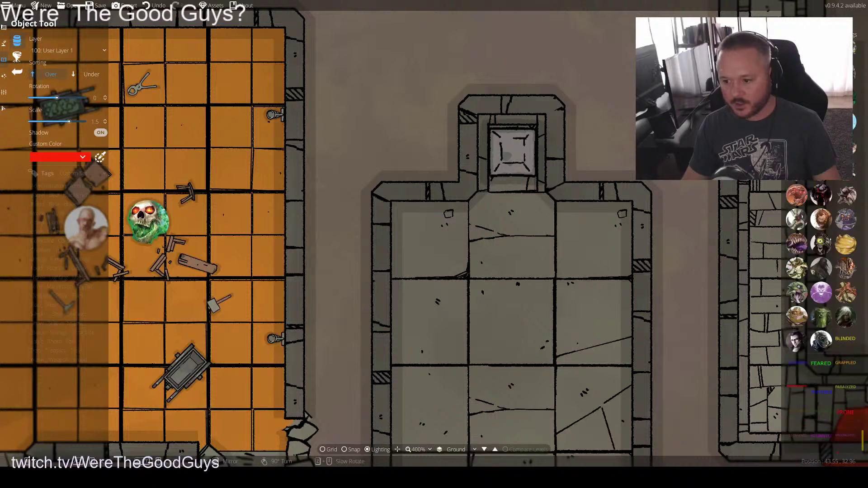
Pick the open crate filled with red produce and preview it on the floor just below the alcove
scroll(821, 316, down, 6)
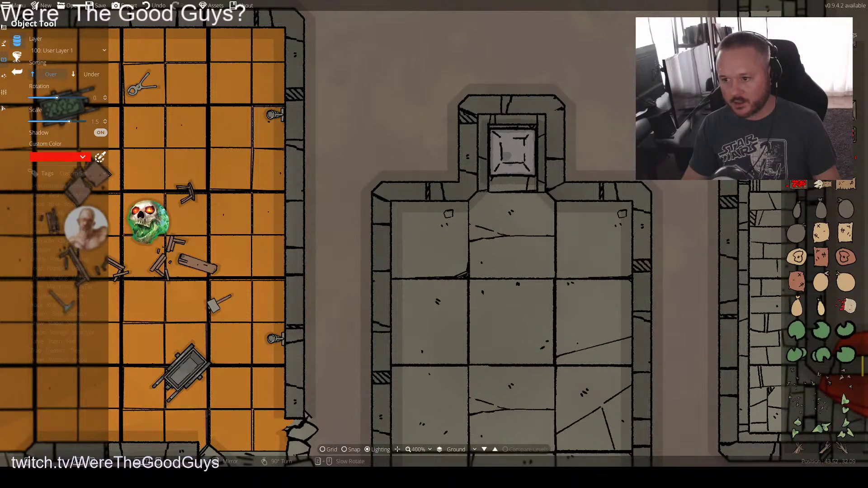
scroll(821, 316, up, 3)
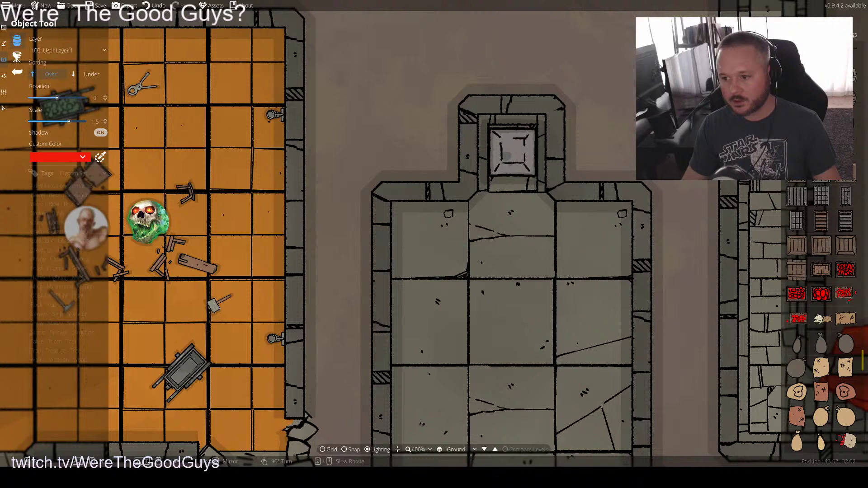
click(796, 294)
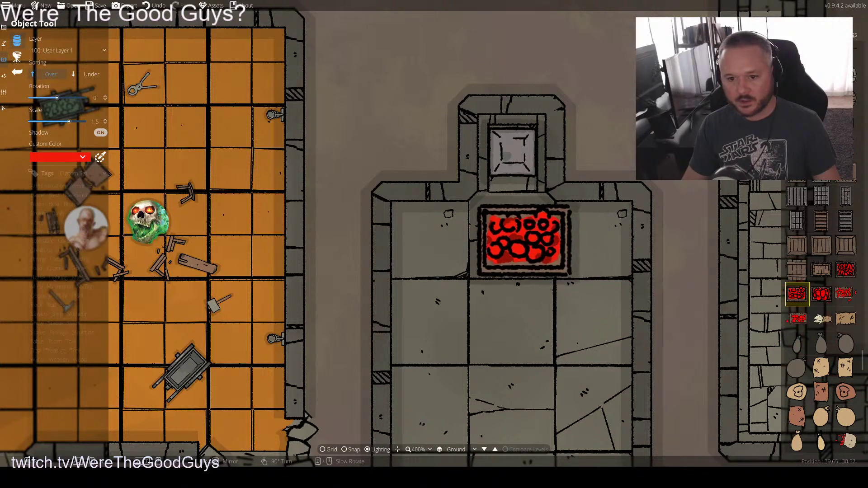
click(516, 240)
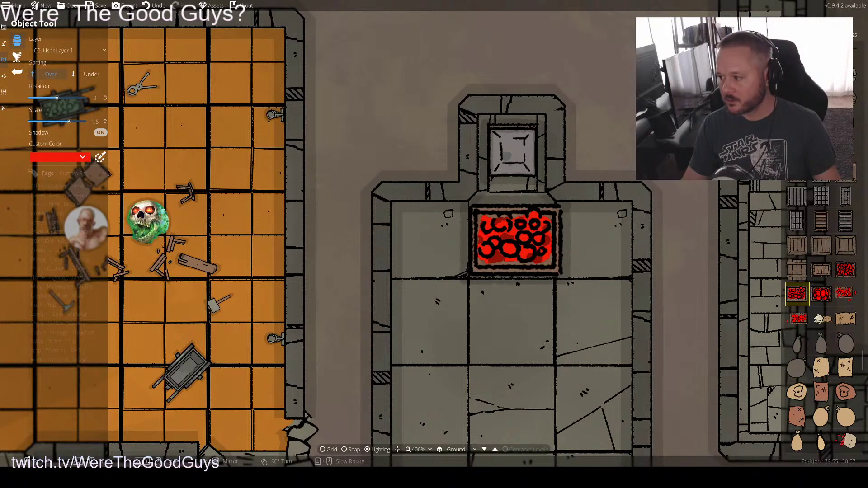
scroll(821, 317, up, 1)
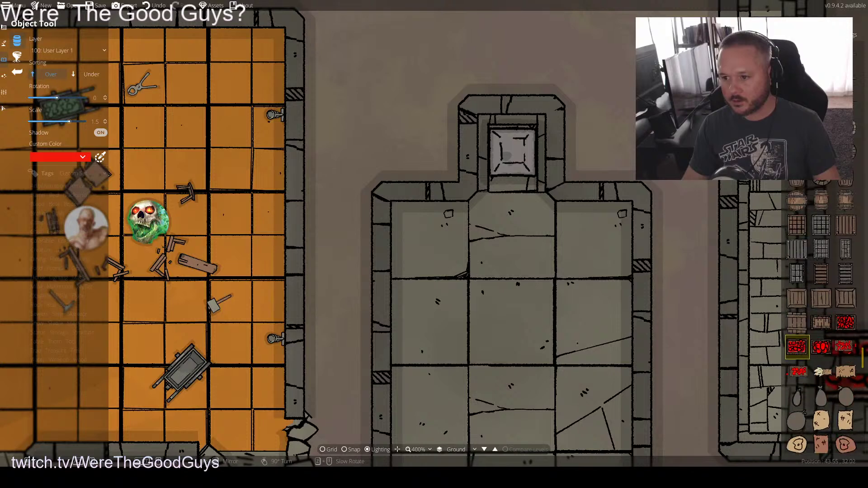
Look through the library's pillars, stairs, docks, gore and plants for the mushroom objects
scroll(820, 317, up, 5)
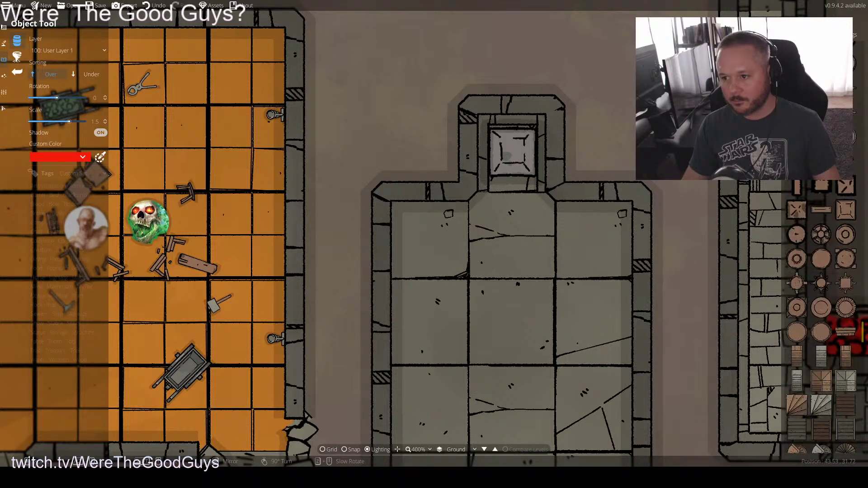
scroll(821, 316, up, 8)
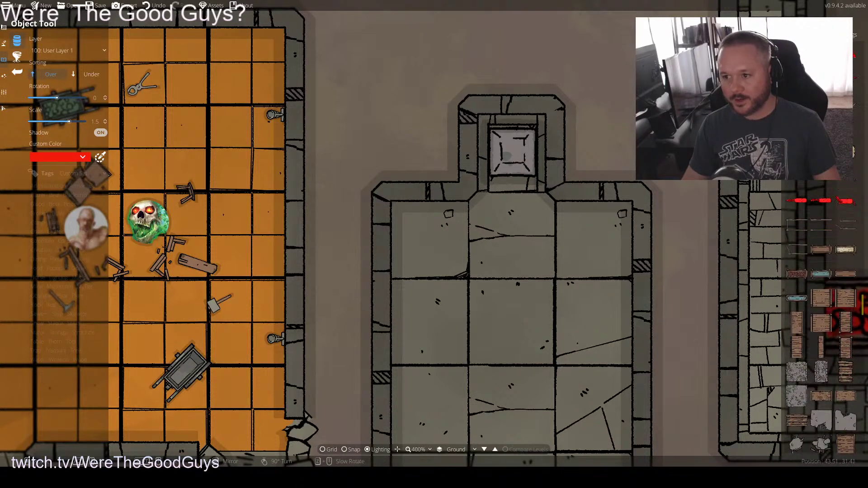
scroll(821, 316, down, 5)
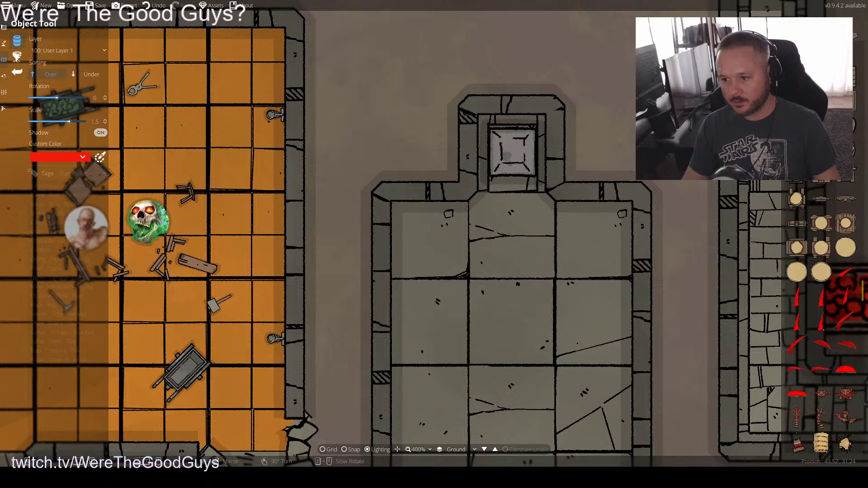
scroll(821, 316, down, 8)
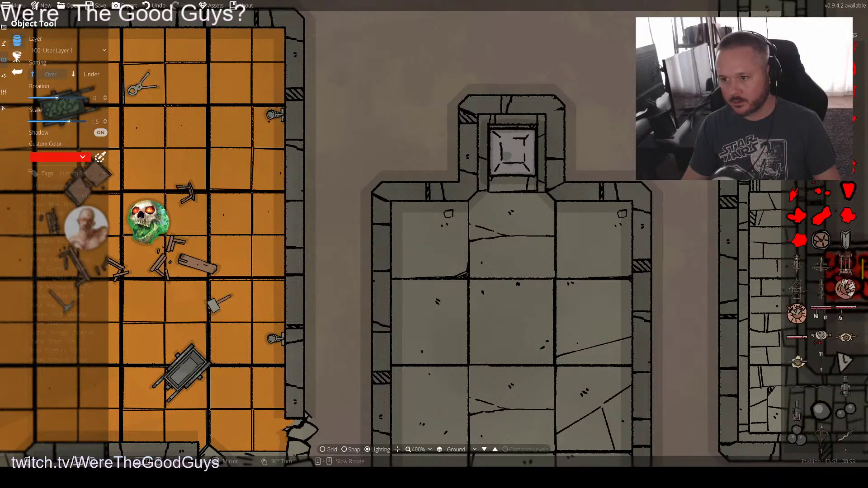
scroll(821, 317, down, 10)
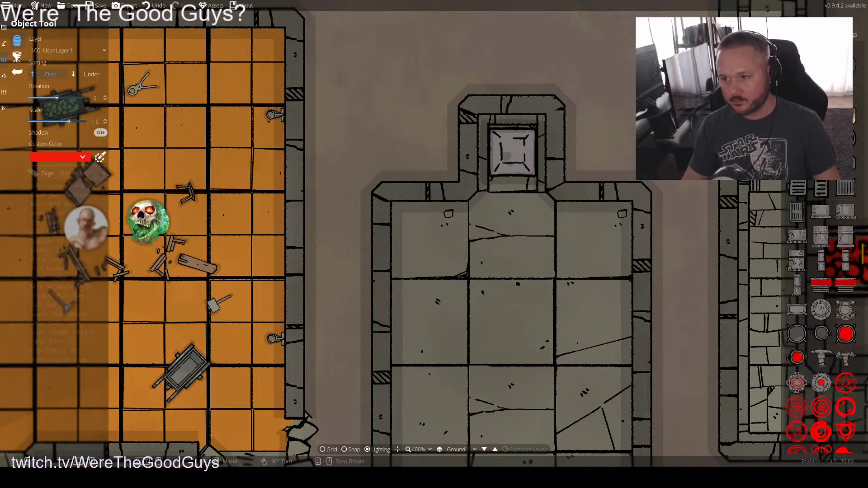
scroll(820, 317, down, 20)
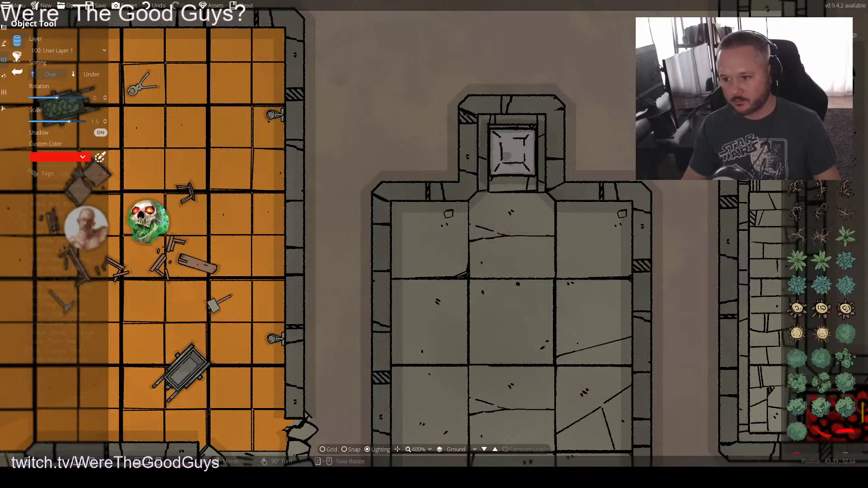
scroll(821, 317, down, 6)
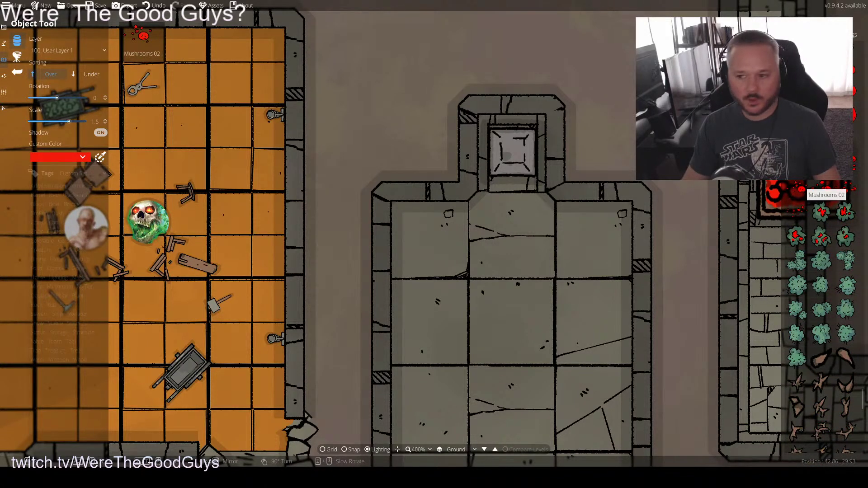
Place small red mushroom clusters at scale 0.5 and varied rotations over the stone pillar in the alcove, and save the map
click(798, 211)
scroll(533, 141, up, 1)
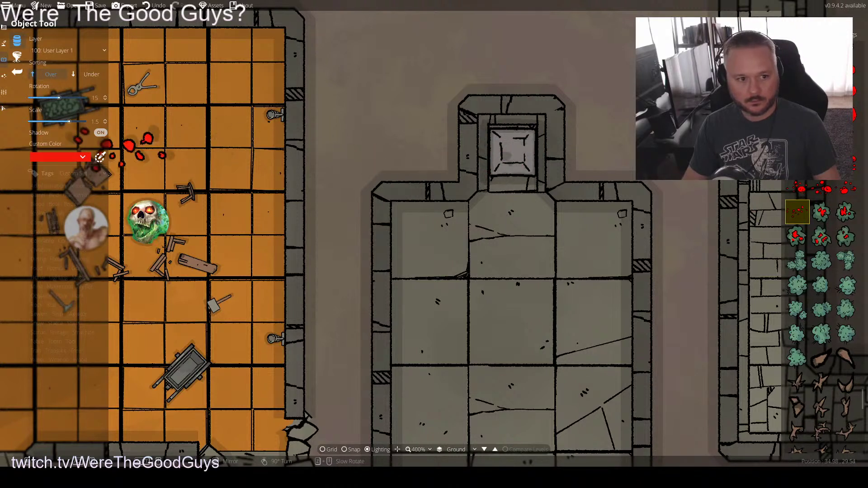
drag(69, 121, 50, 121)
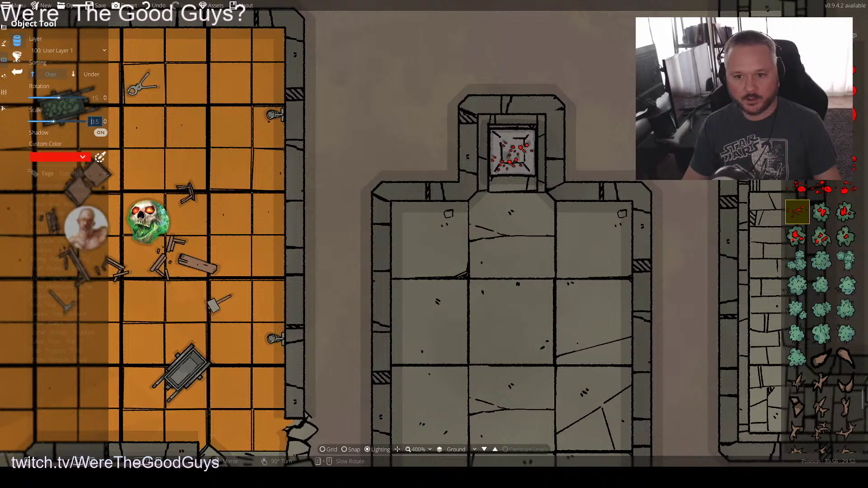
scroll(512, 150, up, 10)
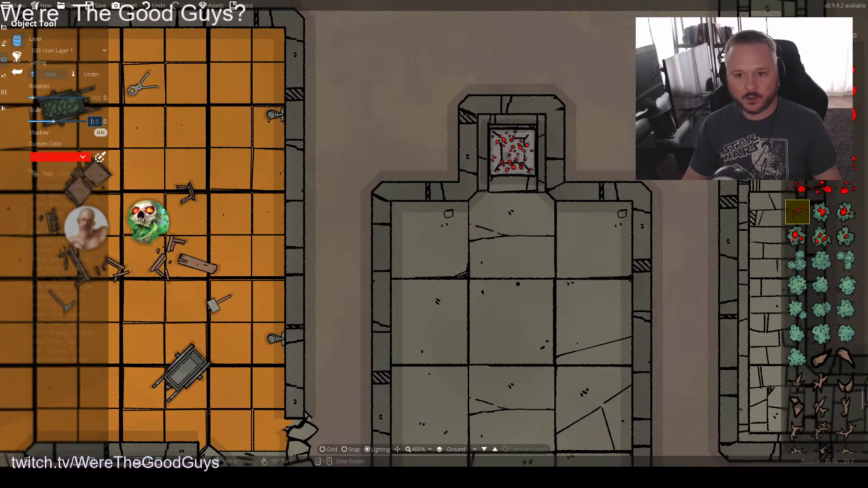
click(512, 150)
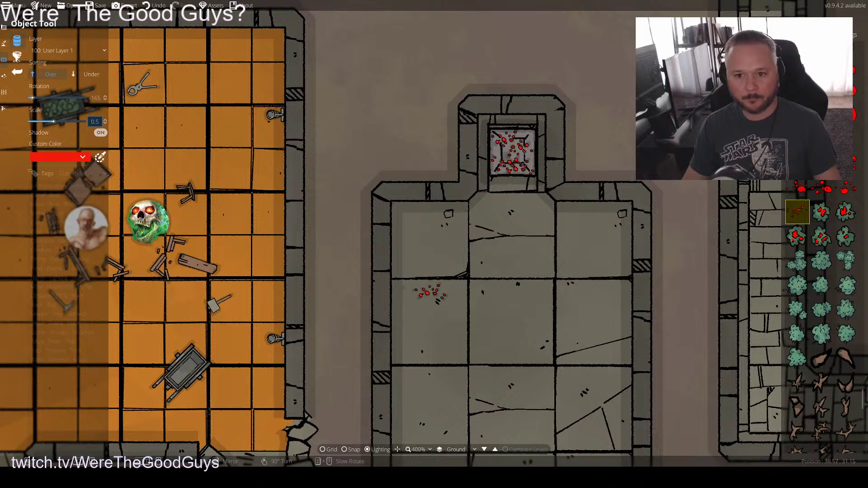
click(96, 5)
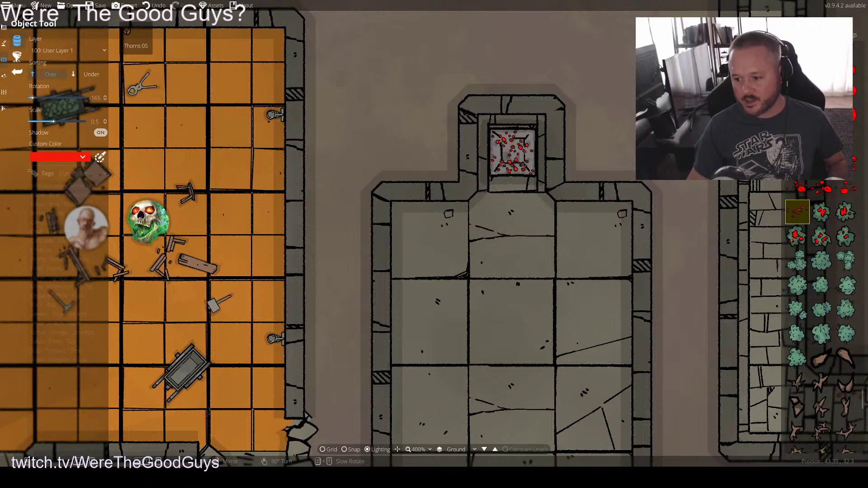
Look through the object library's leaves, pillars, shelves and rugs for skeletons to scatter in the empty stone room south of the alcove
scroll(821, 317, down, 10)
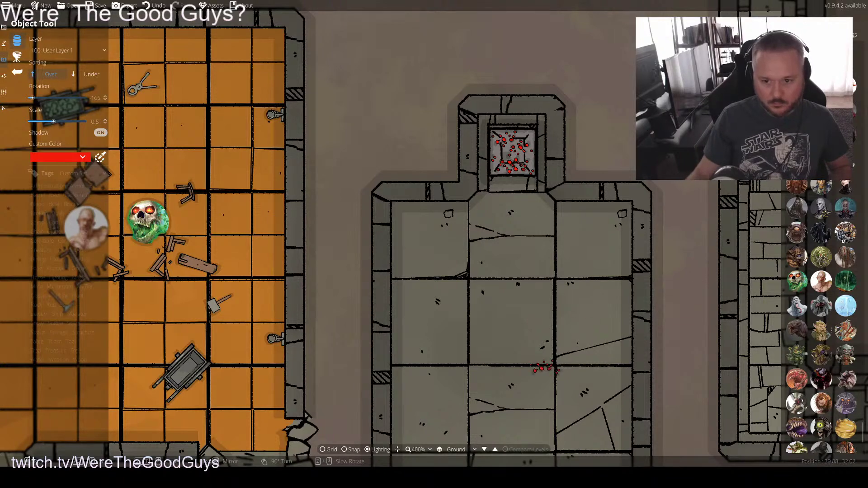
key(s)
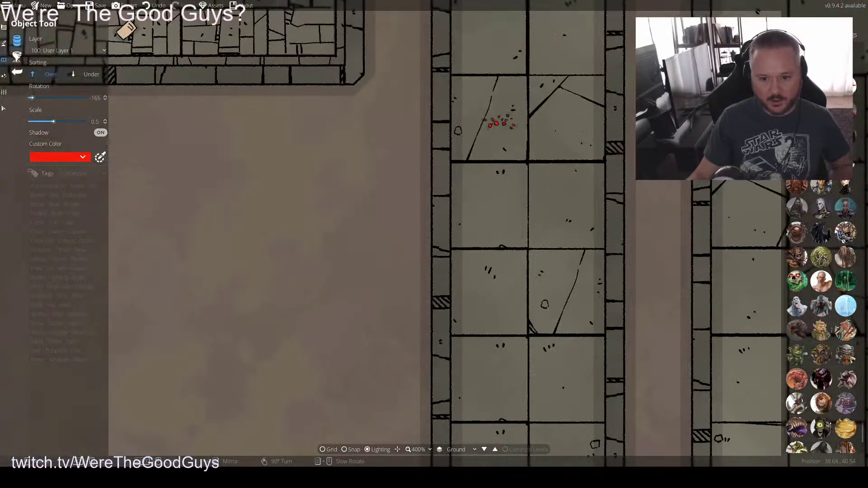
scroll(566, 363, up, 1)
key(s)
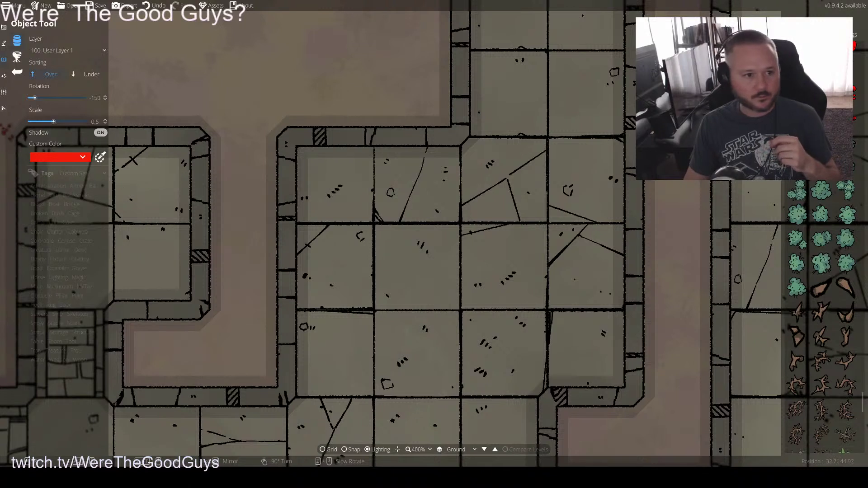
click(4, 109)
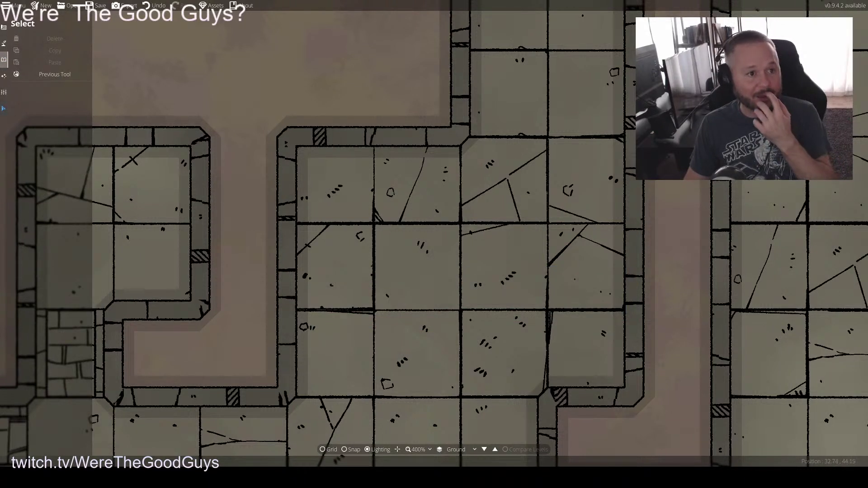
click(55, 74)
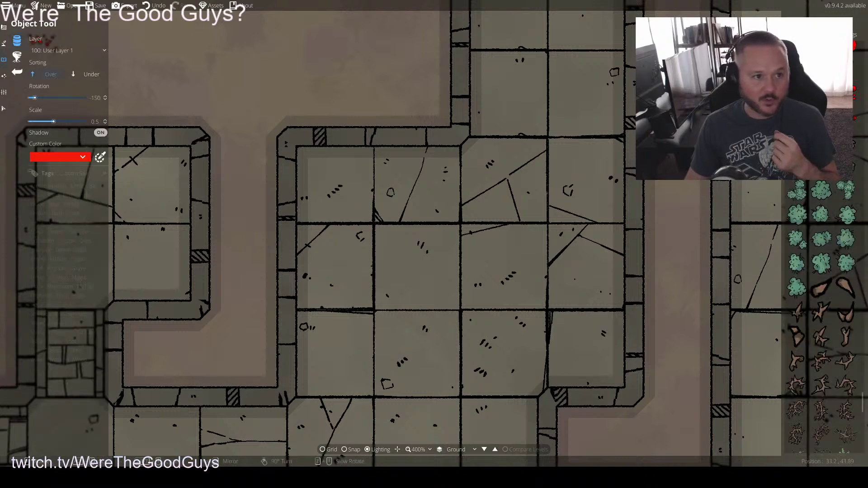
scroll(821, 316, down, 5)
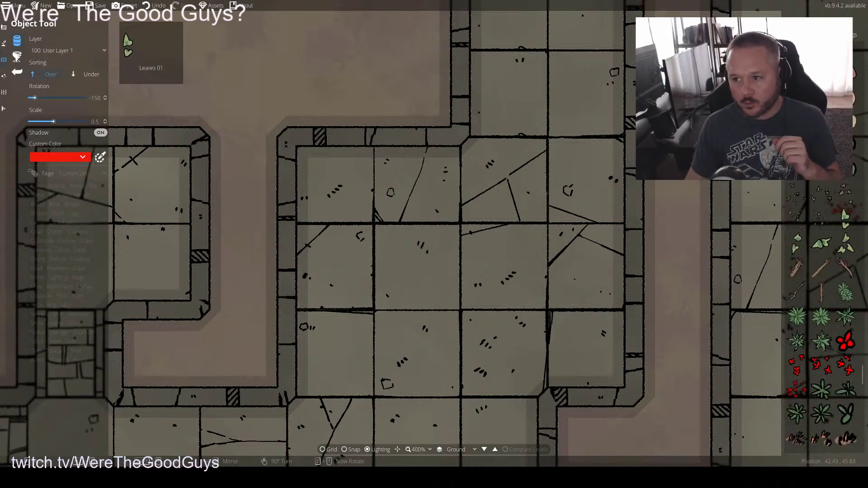
scroll(820, 316, down, 10)
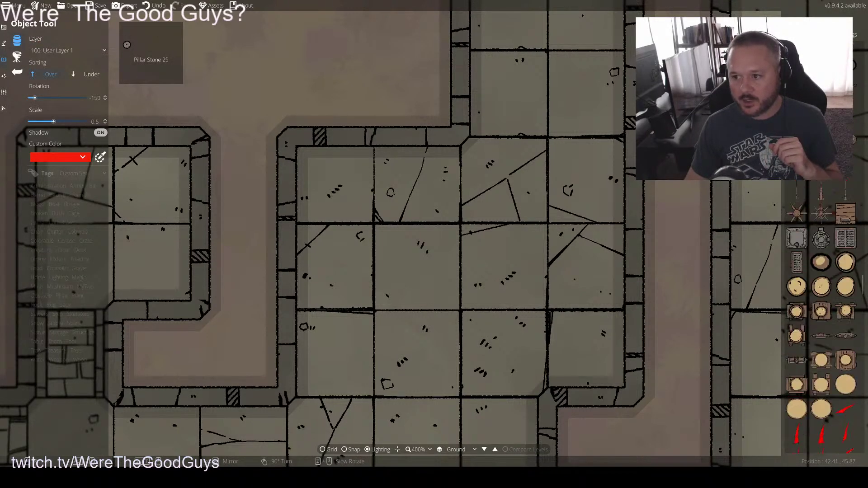
scroll(821, 317, down, 10)
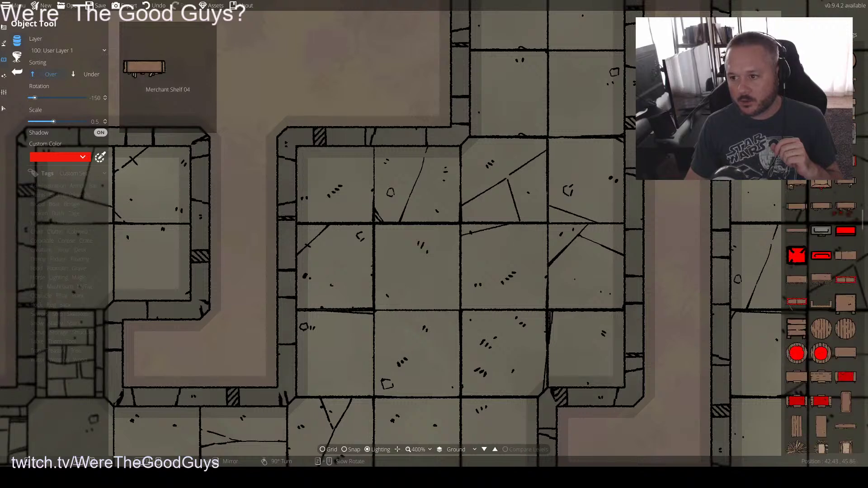
scroll(820, 316, down, 10)
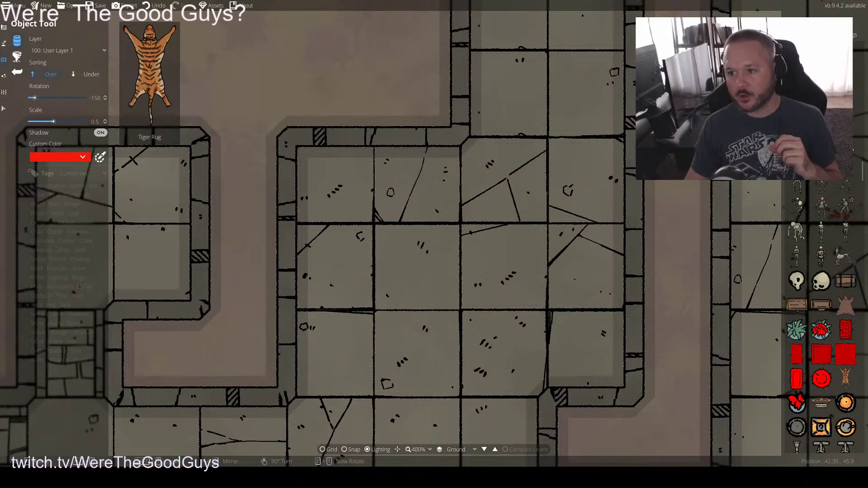
scroll(843, 307, up, 2)
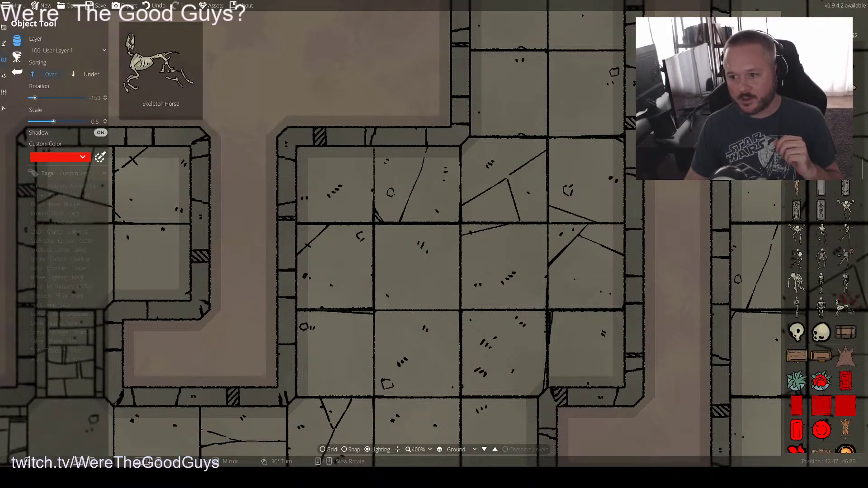
scroll(843, 307, down, 2)
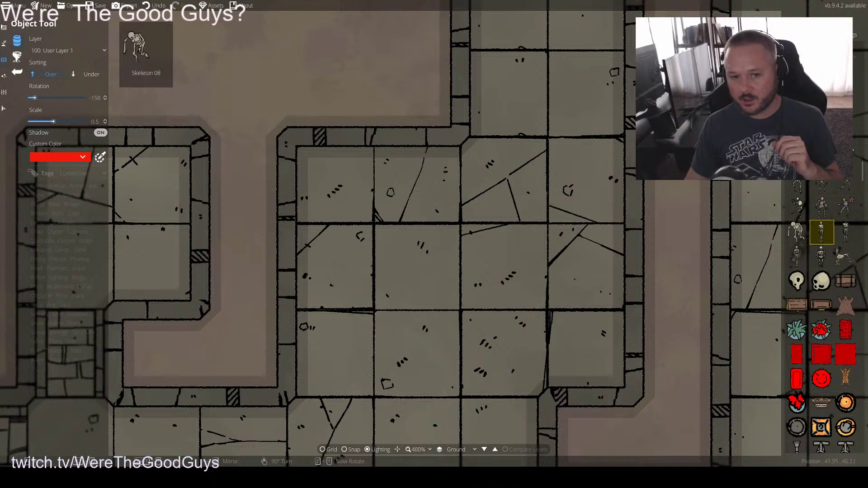
Place three sprawled bare skeletons at scale 0.5 and varied rotations in the second row of squares, on the room's east side
scroll(406, 262, up, 6)
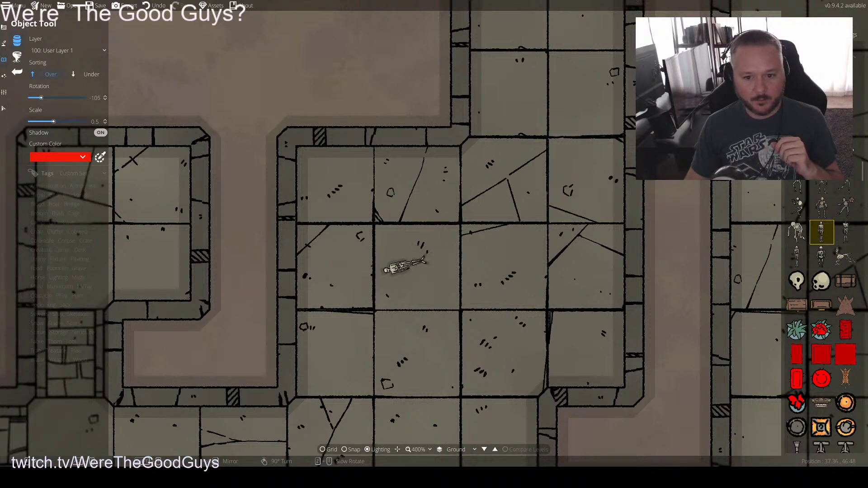
mouse_move(844, 258)
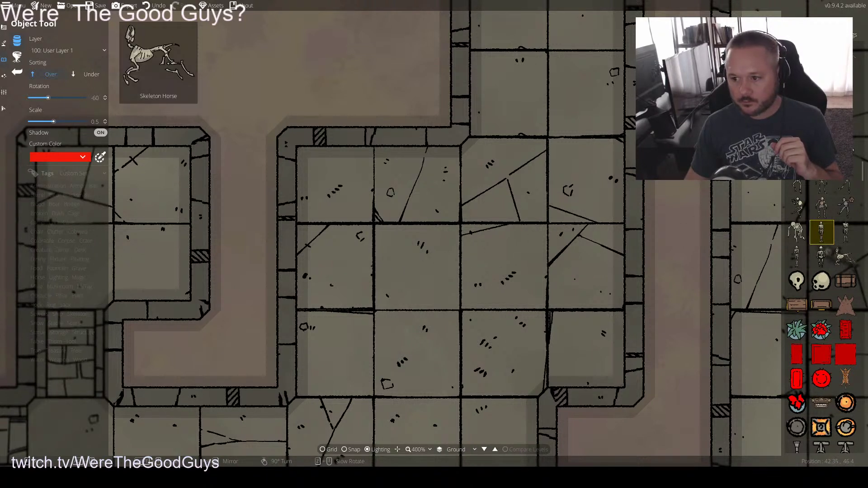
mouse_move(845, 205)
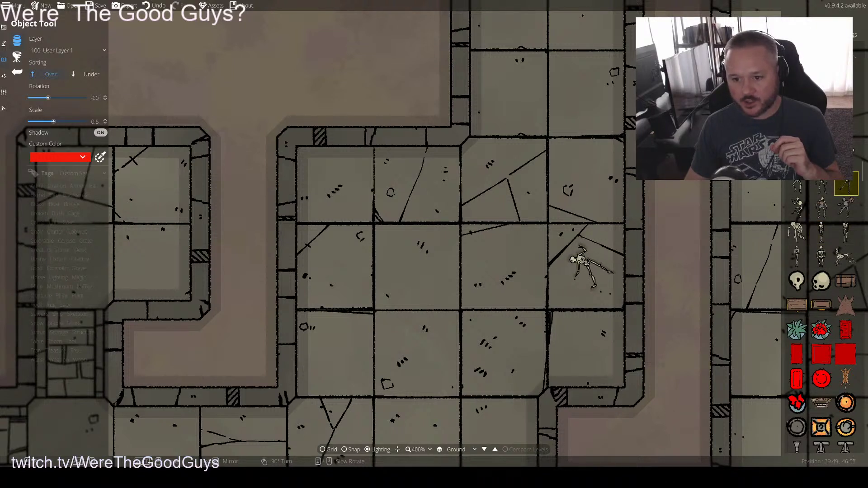
scroll(592, 269, down, 4)
scroll(587, 270, down, 2)
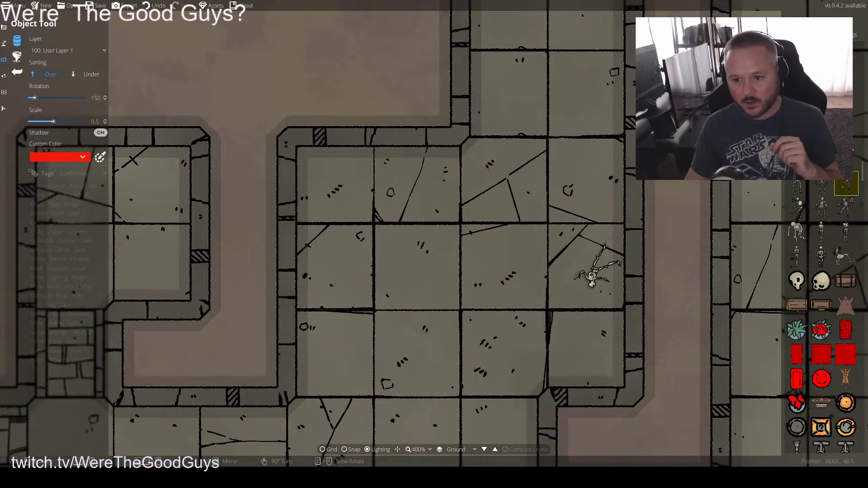
click(596, 271)
scroll(588, 262, up, 2)
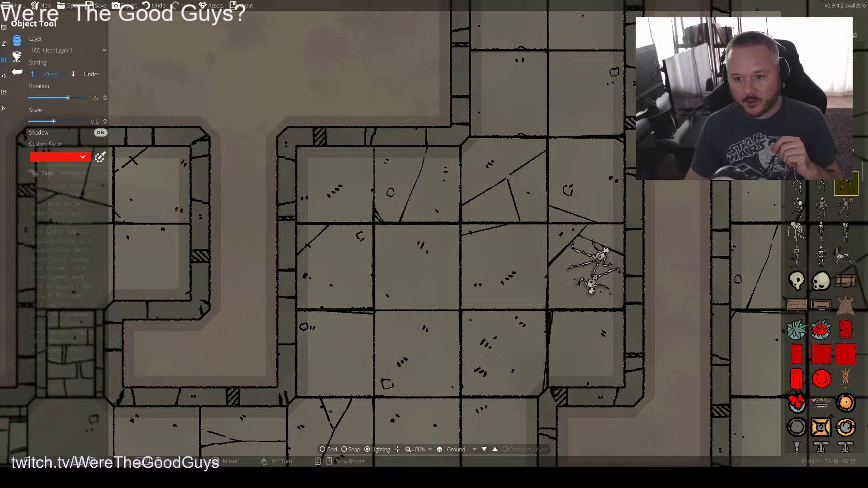
click(565, 251)
scroll(520, 256, up, 2)
scroll(497, 259, up, 4)
click(497, 261)
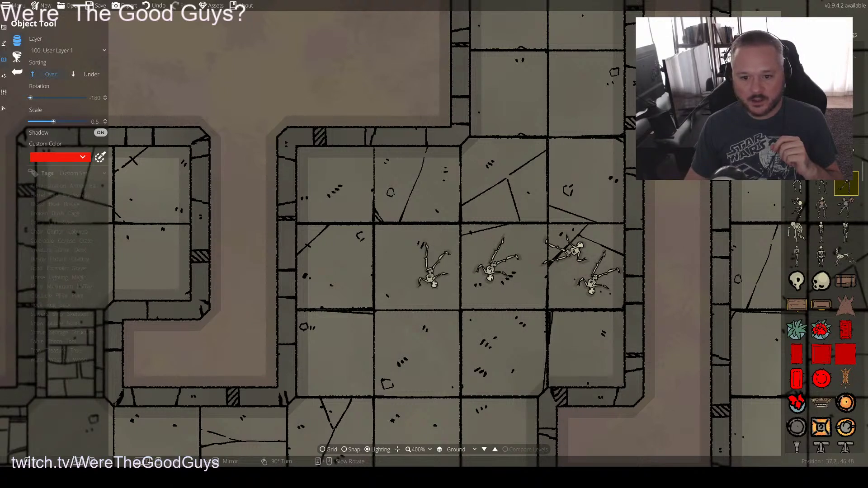
Continue the row of sprawled bare skeletons westward to the room's west wall, rotating each one differently
scroll(434, 266, up, 4)
click(434, 268)
scroll(400, 257, down, 1)
click(397, 255)
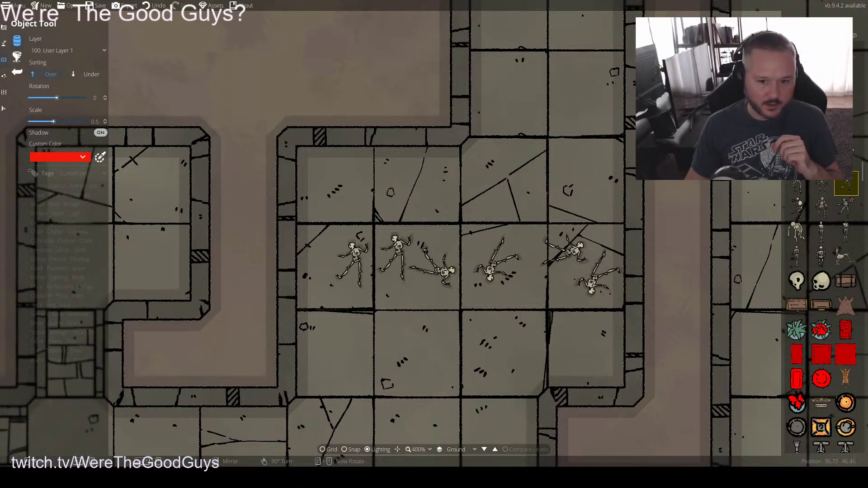
scroll(344, 267, down, 3)
click(341, 269)
scroll(323, 242, up, 7)
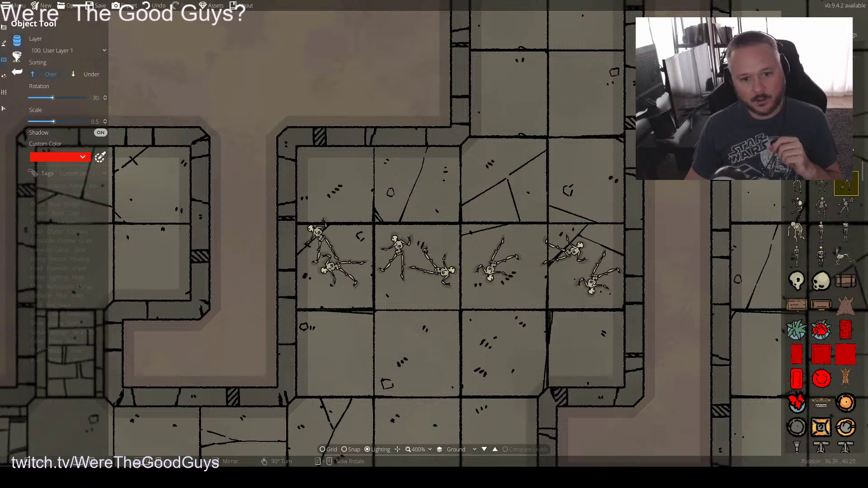
Scatter armoured Skeleton 06 objects at varied rotations among the bare skeletons across the whole row
click(821, 207)
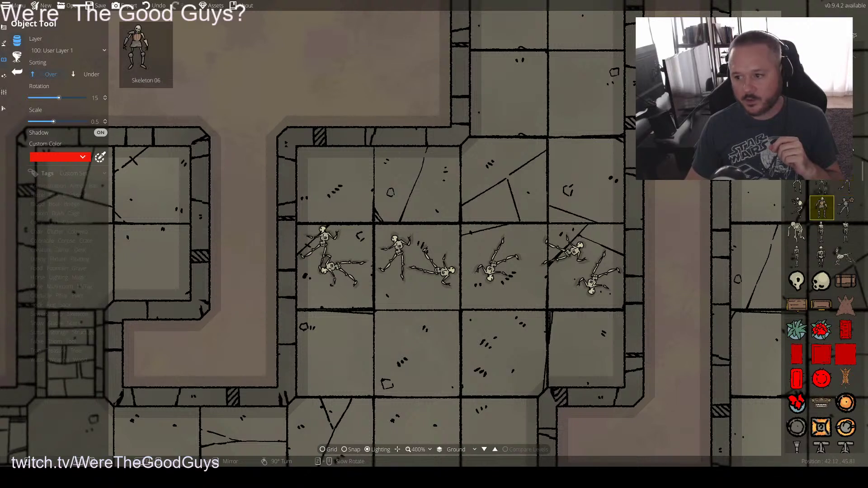
scroll(493, 267, down, 4)
scroll(493, 267, up, 5)
click(507, 255)
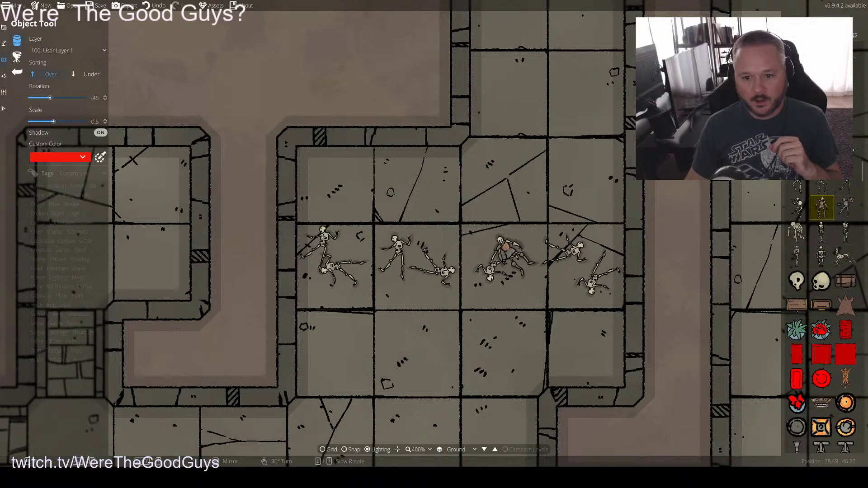
click(561, 271)
scroll(511, 274, down, 12)
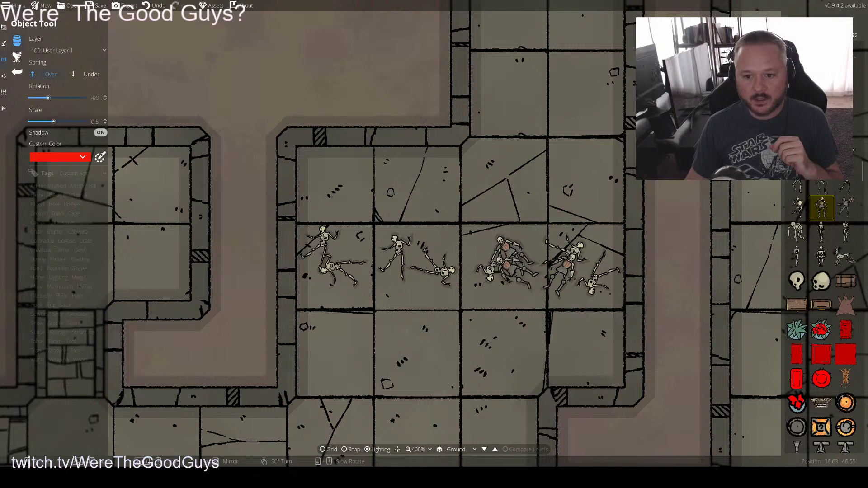
scroll(420, 271, up, 6)
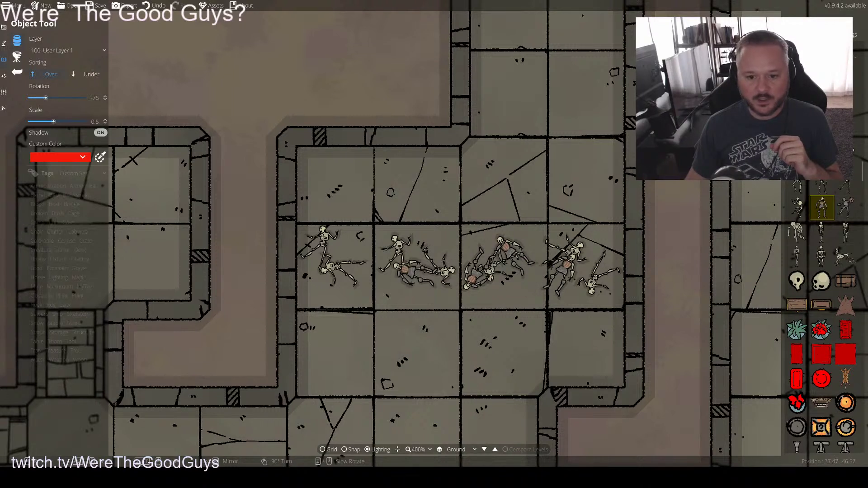
click(411, 271)
scroll(368, 267, up, 5)
scroll(316, 269, up, 3)
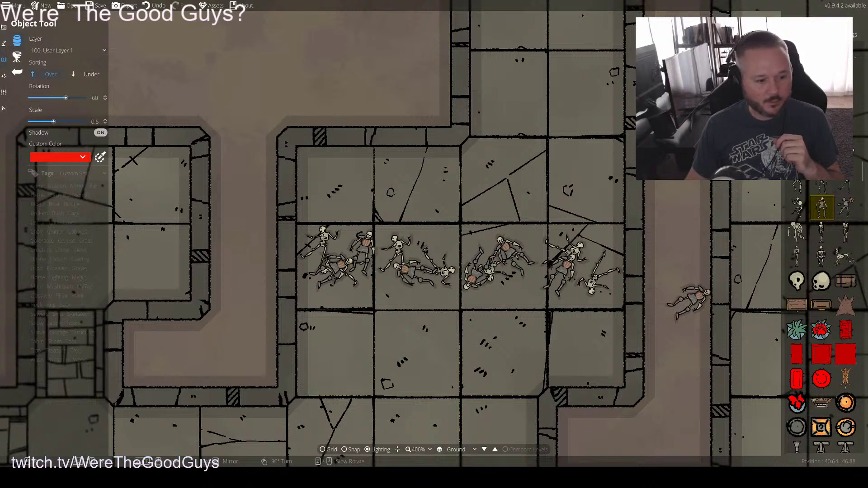
Add crouching large-skulled skeletons at varied rotations to fill the gaps in the skeleton row
mouse_move(845, 208)
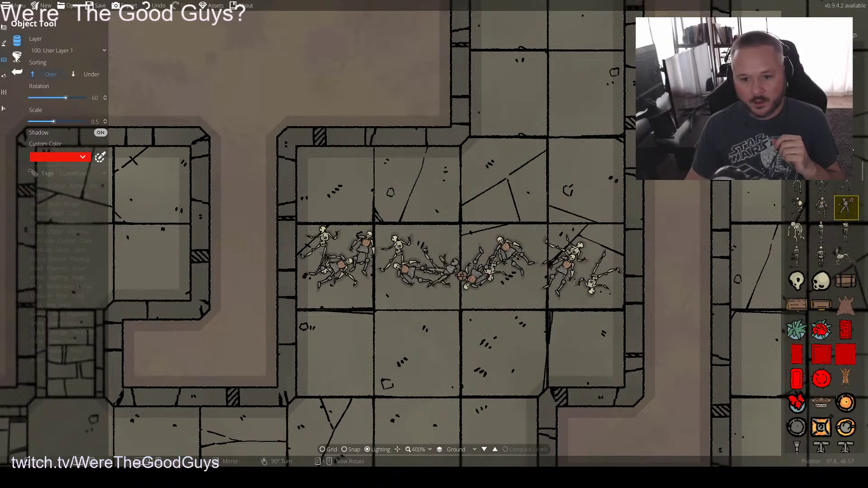
click(797, 208)
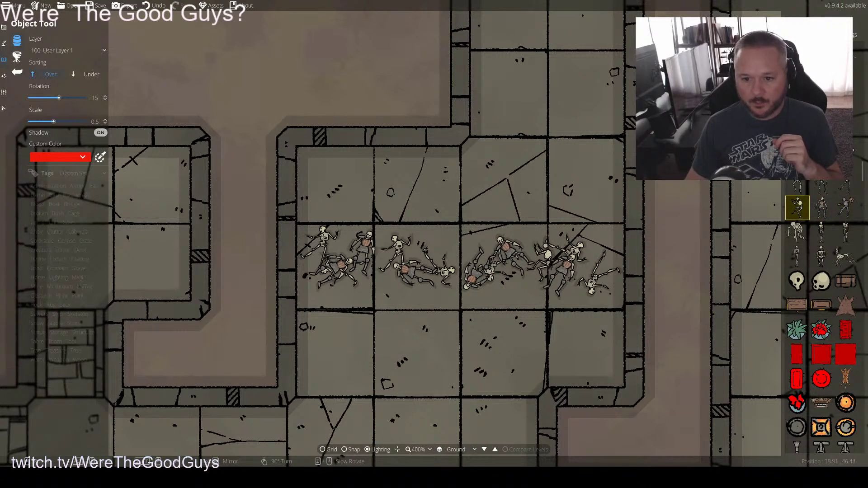
scroll(543, 276, down, 13)
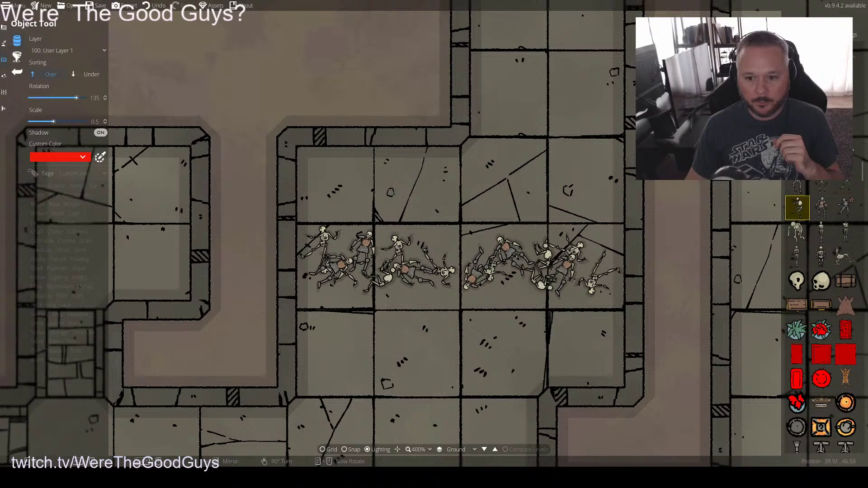
scroll(461, 271, up, 14)
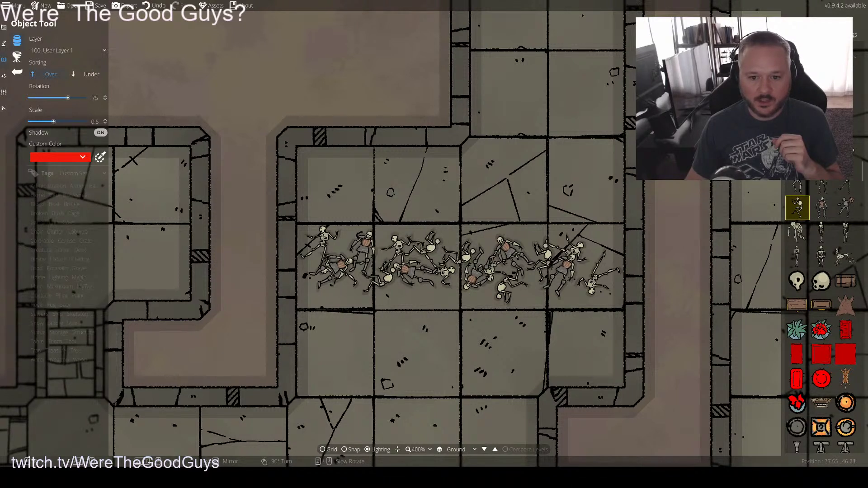
scroll(425, 245, down, 4)
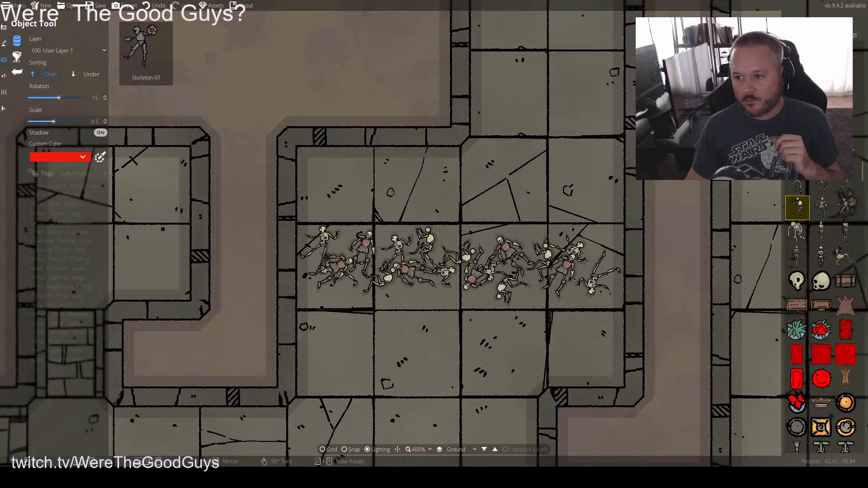
Place shield-bearing Skeleton 07 objects at both ends of the skeleton row, each at a different rotation
click(846, 207)
scroll(592, 264, down, 3)
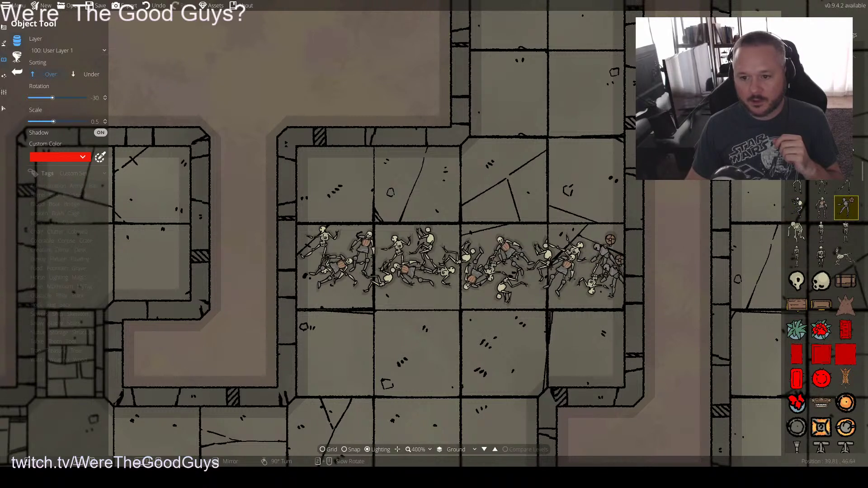
scroll(610, 239, up, 2)
scroll(610, 240, up, 5)
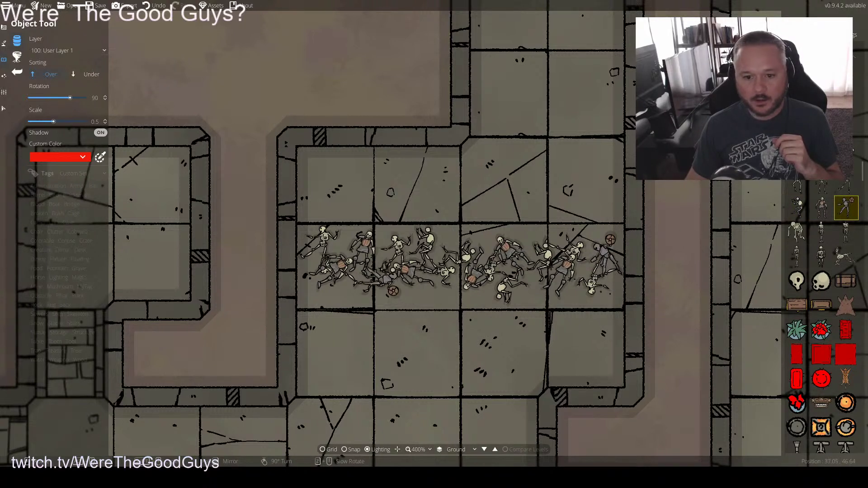
click(376, 280)
scroll(325, 281, up, 5)
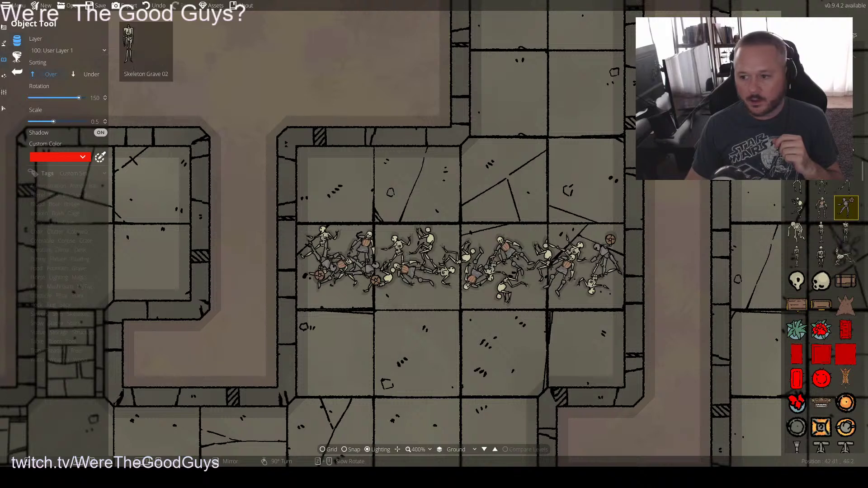
Spread small straight-lying skeletons over the bone pile at varied rotations to make it denser
click(821, 231)
click(821, 256)
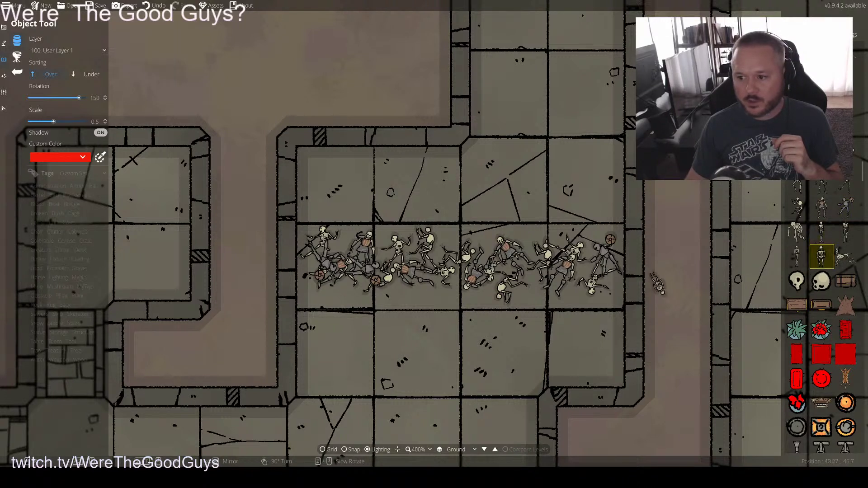
scroll(460, 268, up, 1)
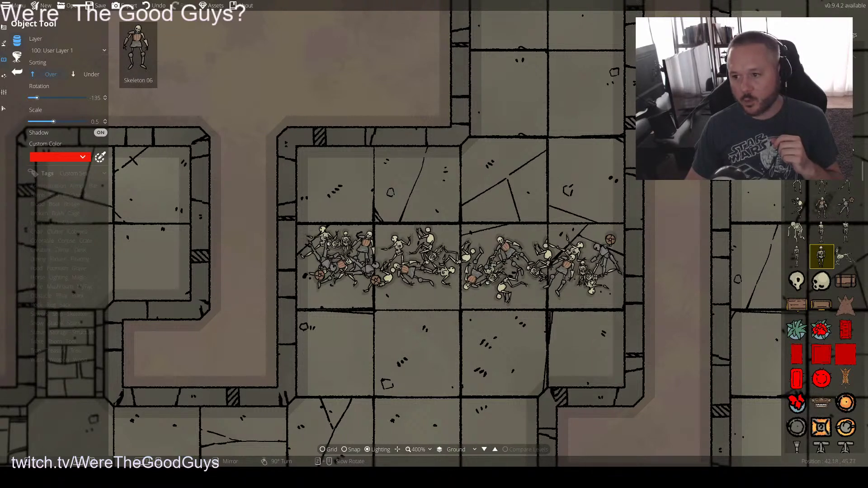
Fill the bone pile with more bare skeletons at varied rotations and scatter both kinds of loose skulls among them
click(837, 186)
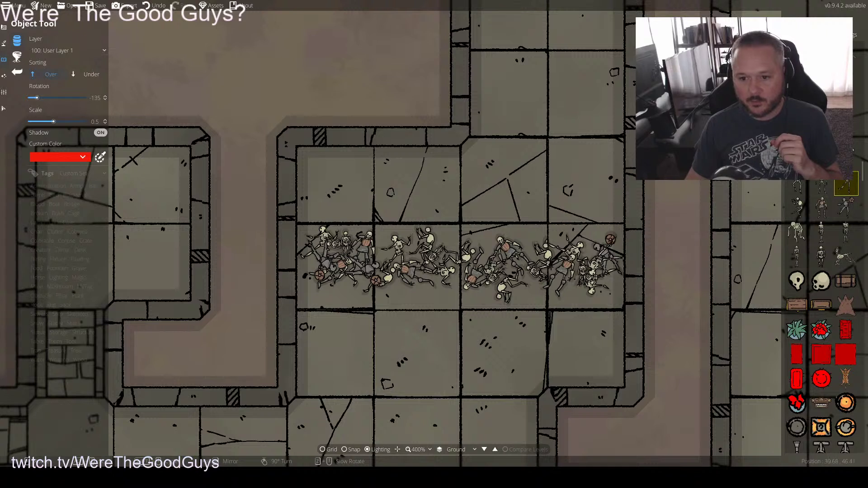
scroll(592, 267, up, 8)
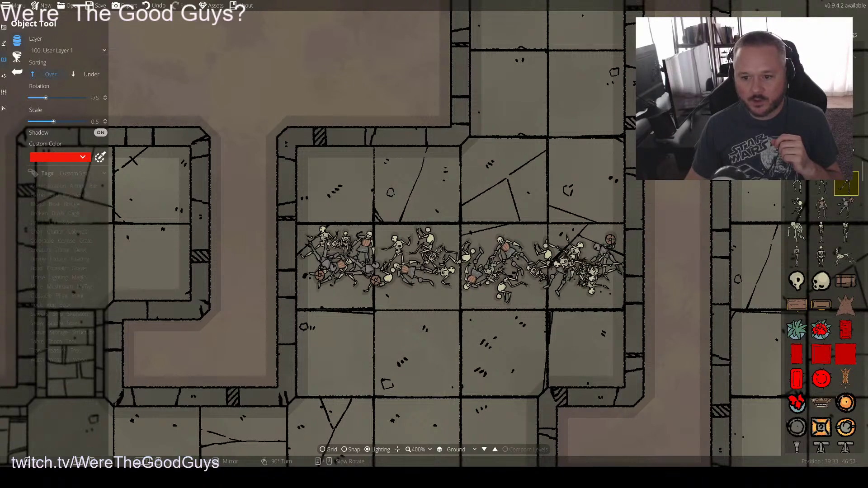
scroll(519, 272, up, 3)
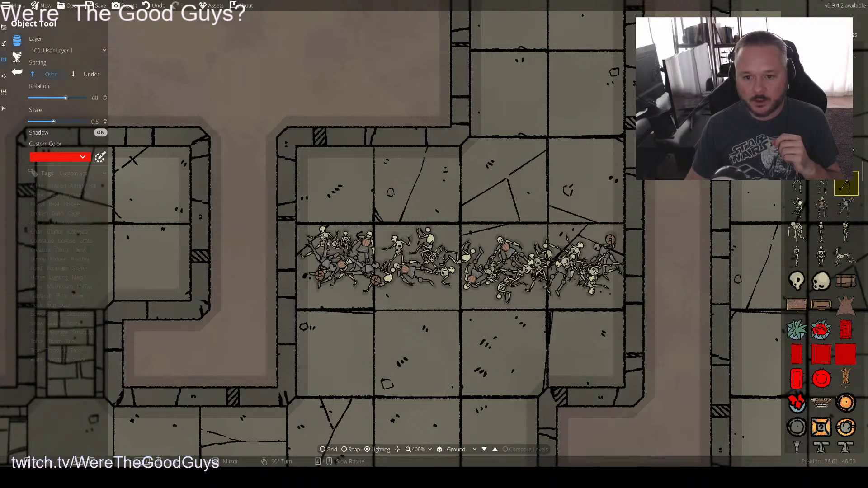
scroll(427, 259, down, 9)
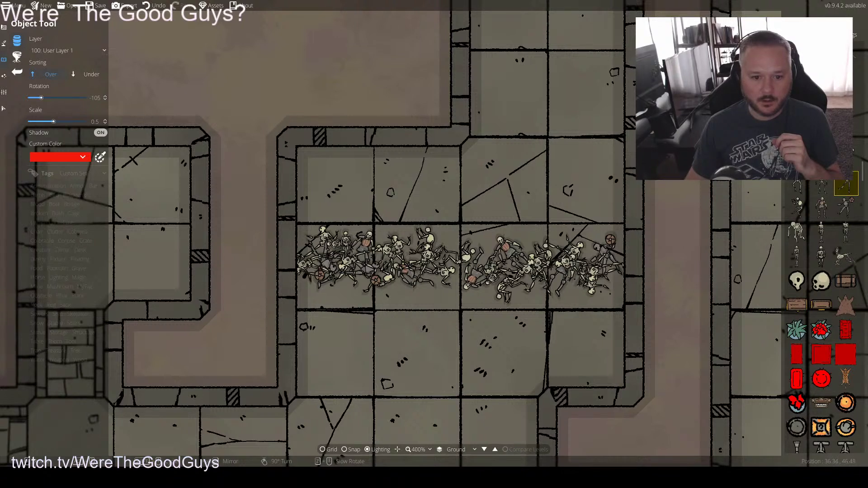
click(796, 280)
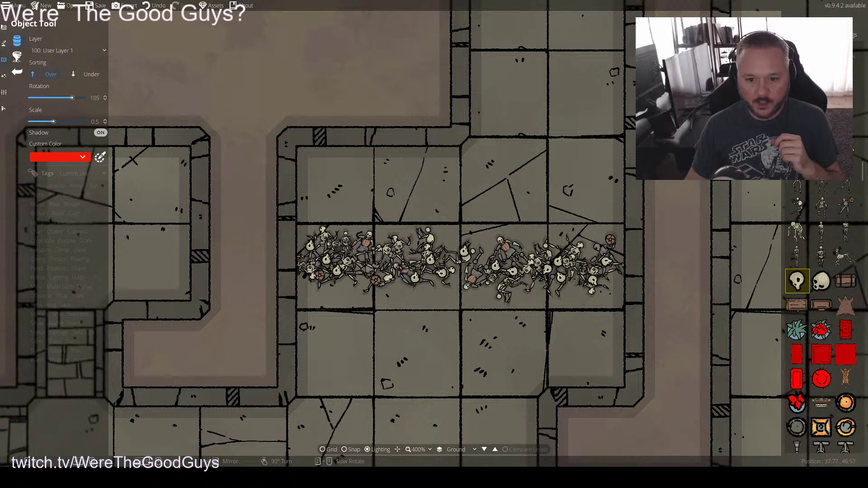
click(432, 290)
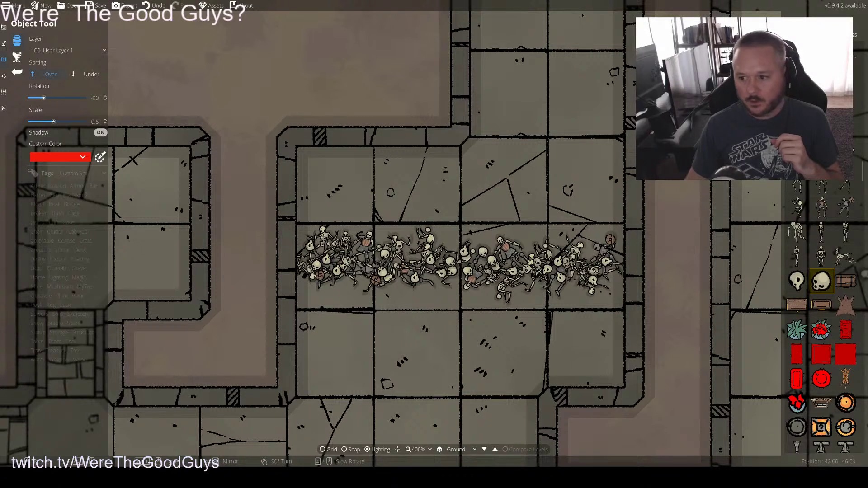
Add shield-bearing skeletons at varied rotations on top of the bone pile, spread across its whole length
click(846, 207)
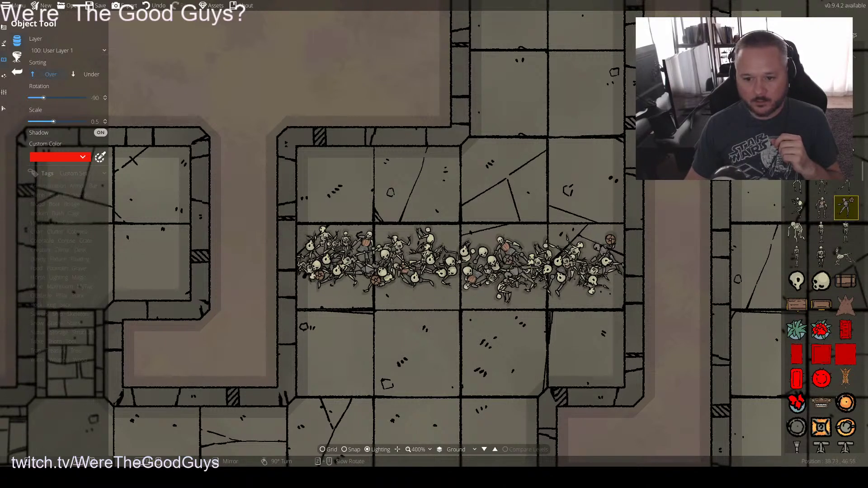
click(509, 260)
click(577, 246)
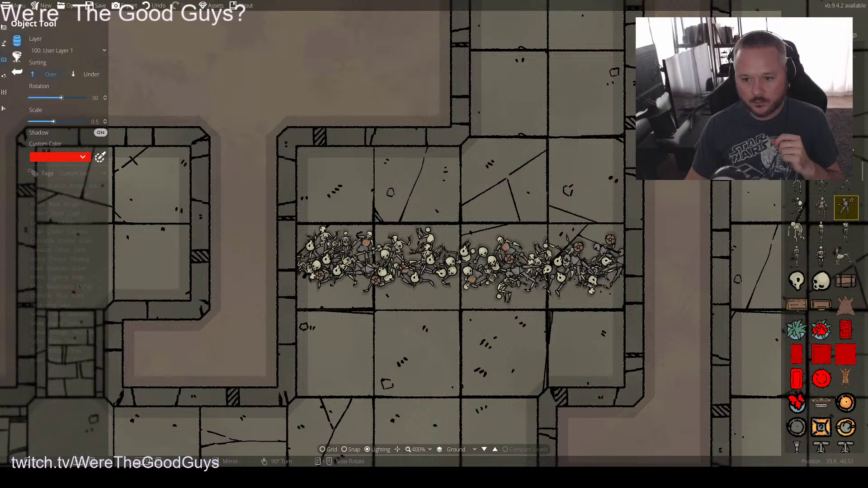
click(618, 253)
scroll(606, 267, down, 6)
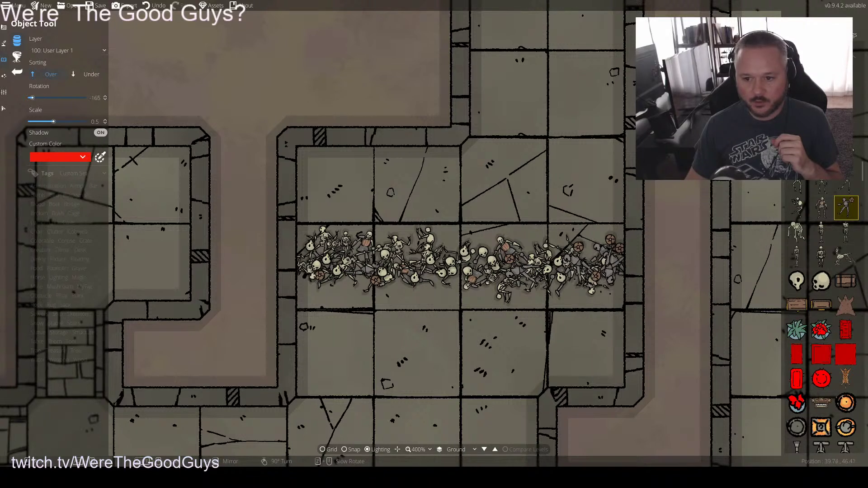
scroll(429, 270, down, 4)
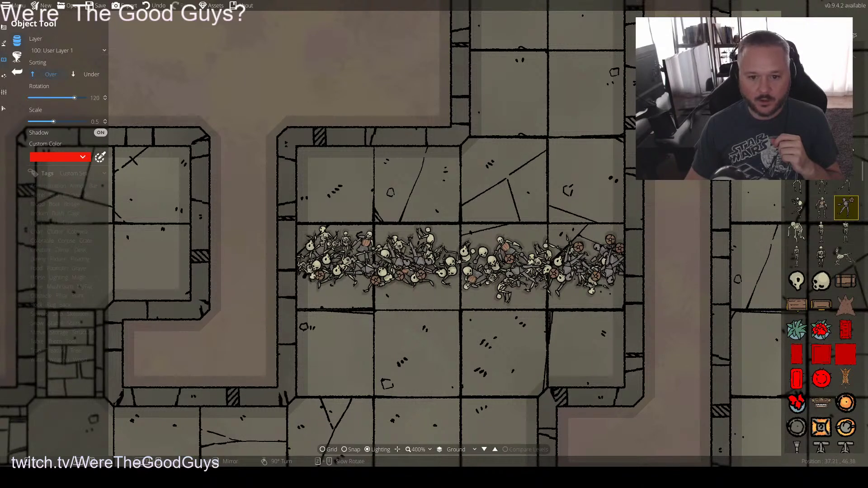
scroll(388, 260, up, 4)
click(371, 261)
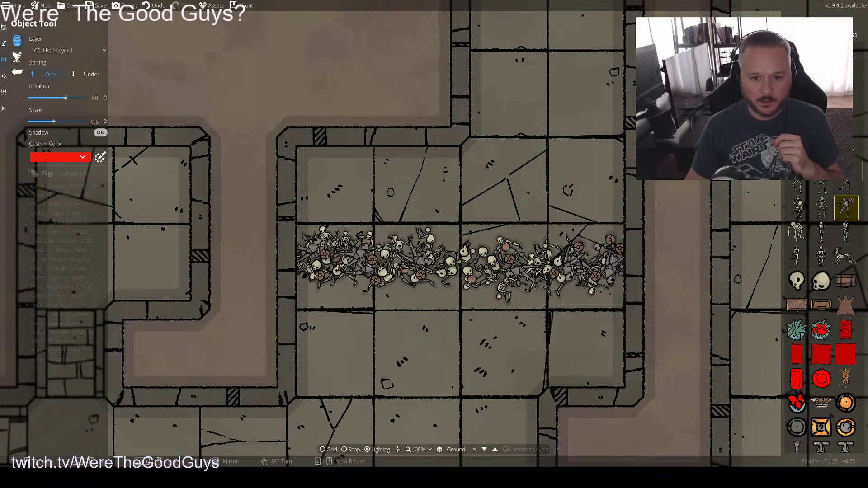
Layer more armoured Skeleton 06 objects over the bone pile, turning each one to a different angle
click(821, 207)
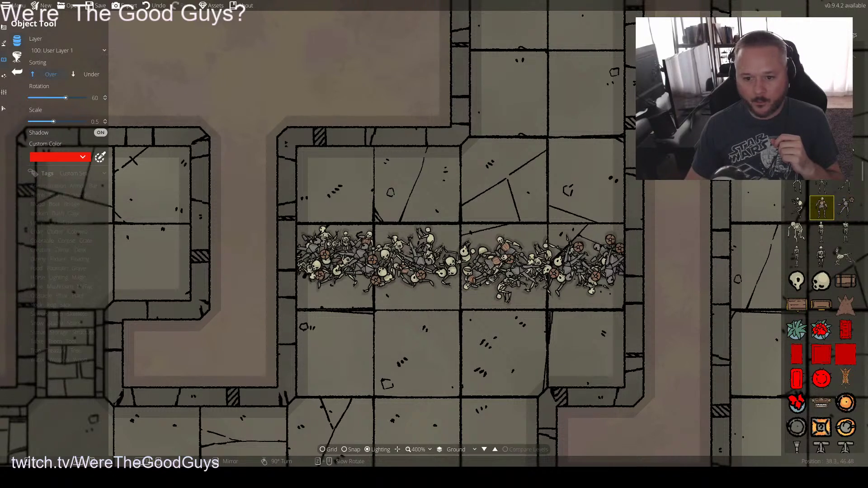
scroll(462, 266, up, 5)
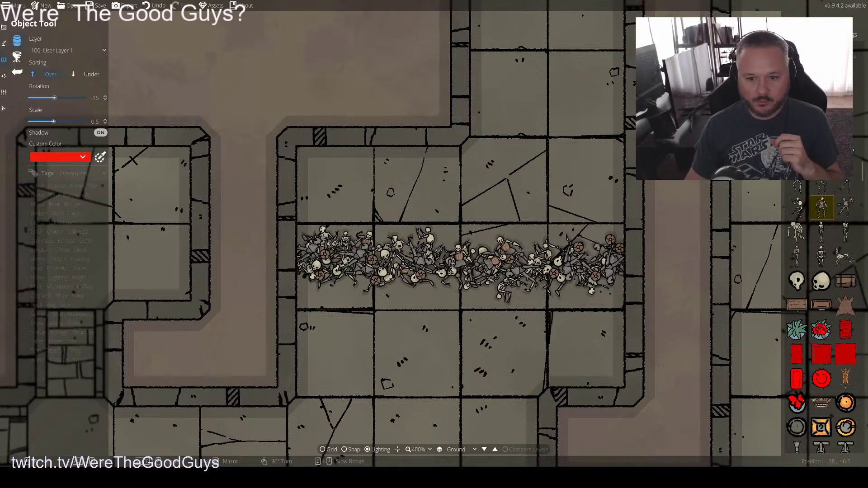
scroll(457, 260, up, 8)
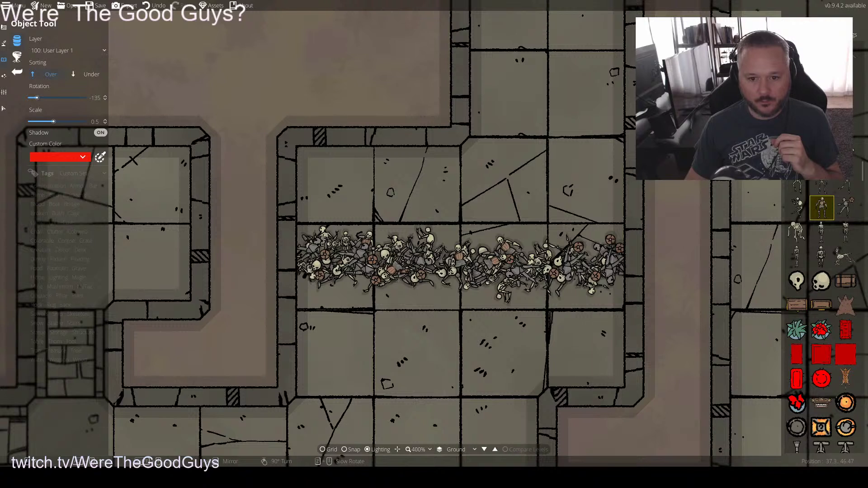
scroll(382, 258, down, 3)
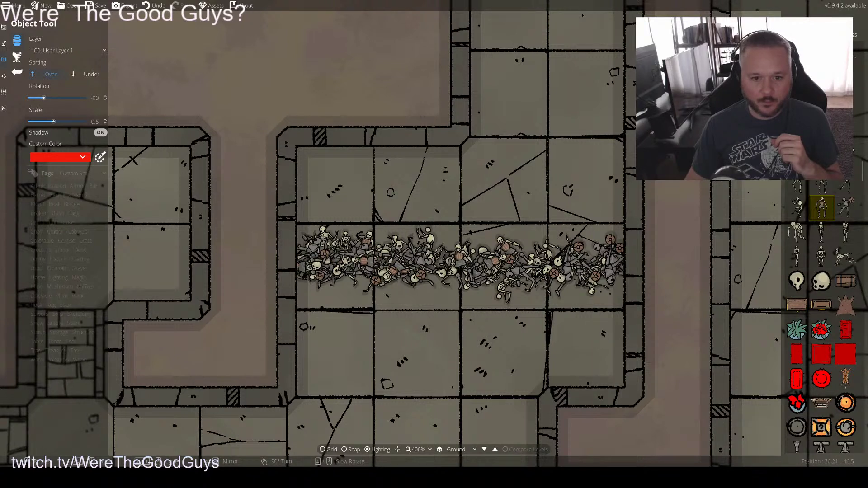
scroll(316, 260, down, 5)
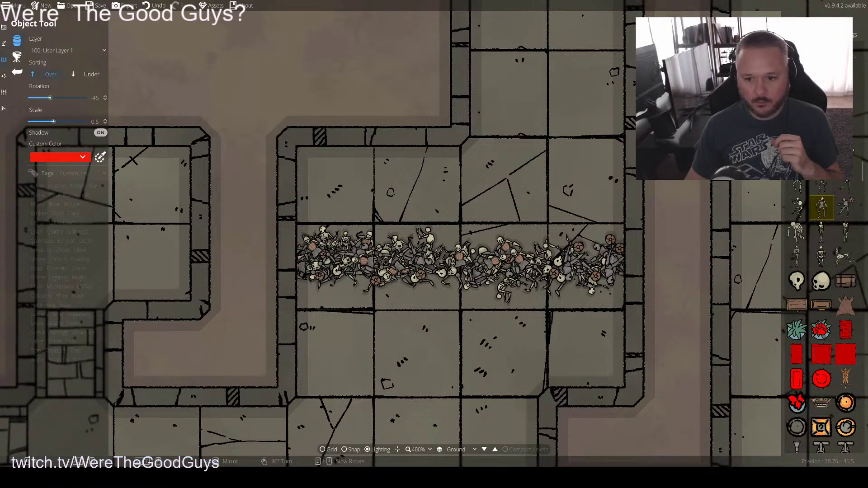
scroll(583, 271, down, 3)
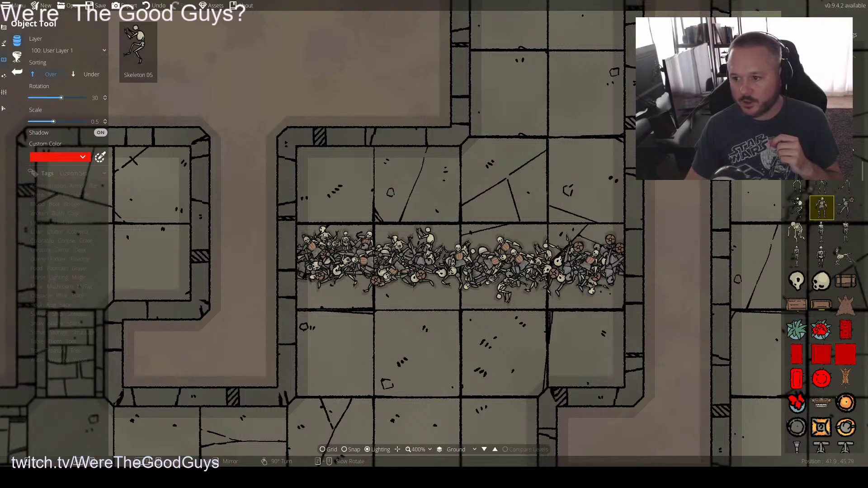
Place large hunched skeletons at varied rotations in several spots along the bone pile
click(797, 232)
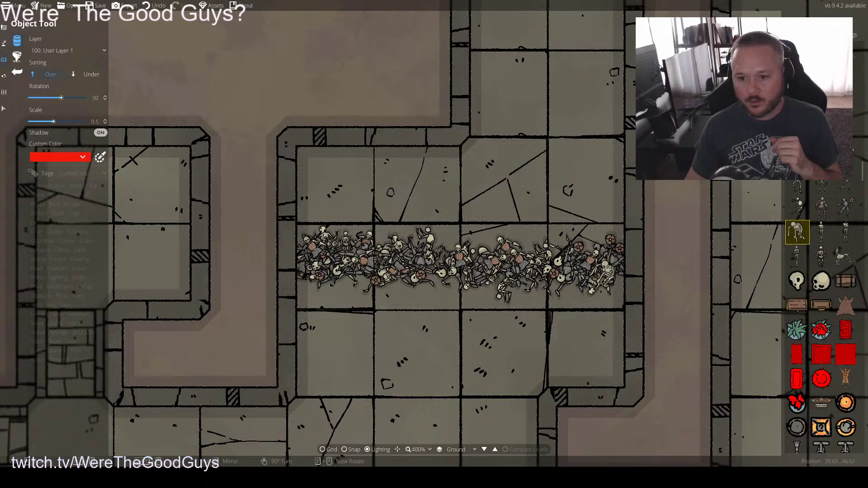
scroll(465, 256, up, 9)
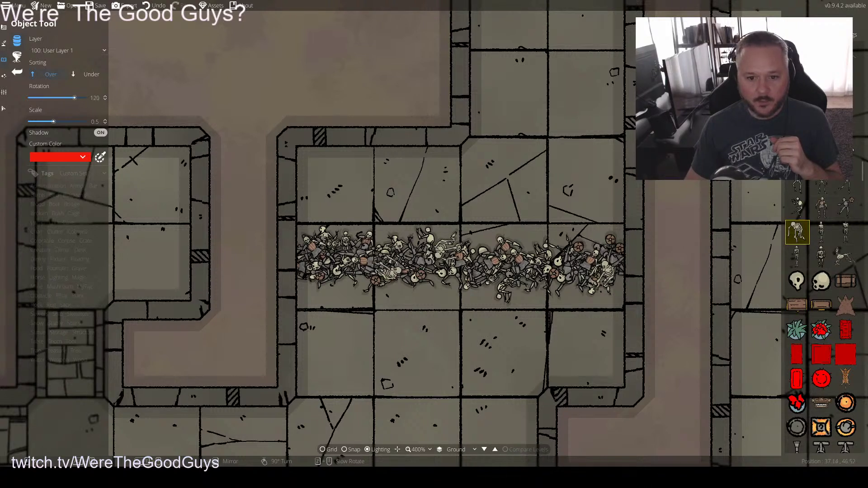
scroll(380, 269, down, 12)
scroll(334, 265, down, 4)
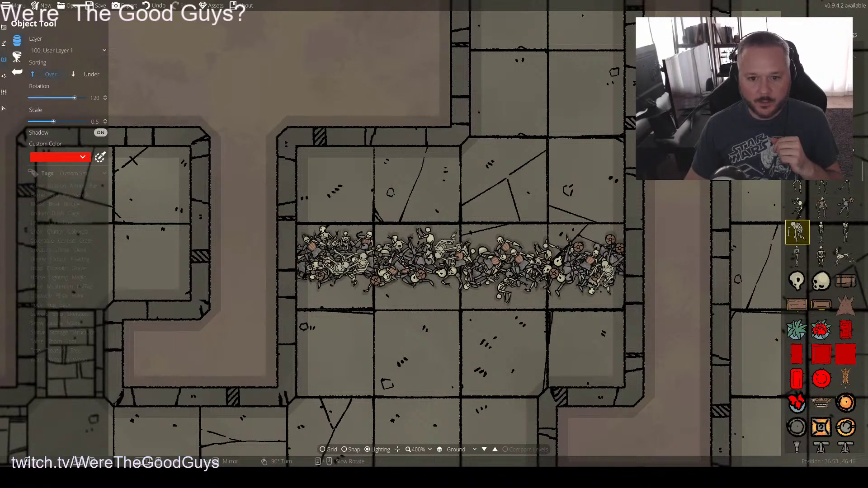
Overlay additional shield-bearing skeletons on the large hunched skeletons near the pile's right end, varying their rotation
click(596, 271)
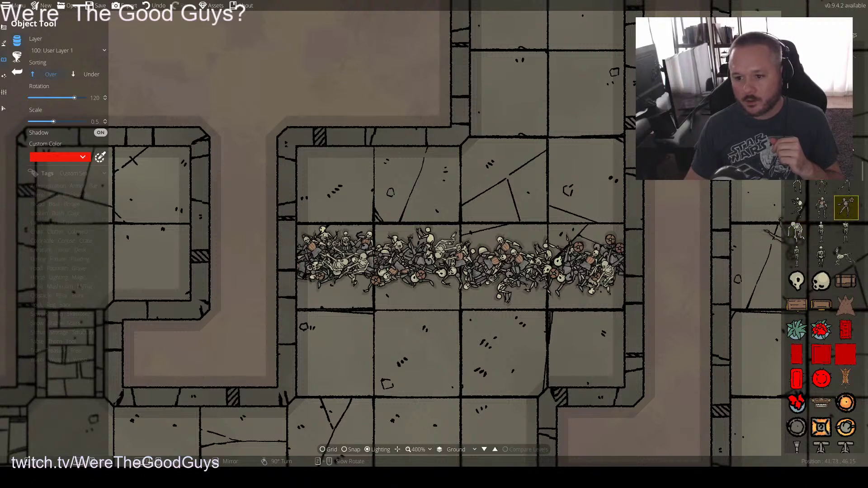
scroll(596, 271, up, 4)
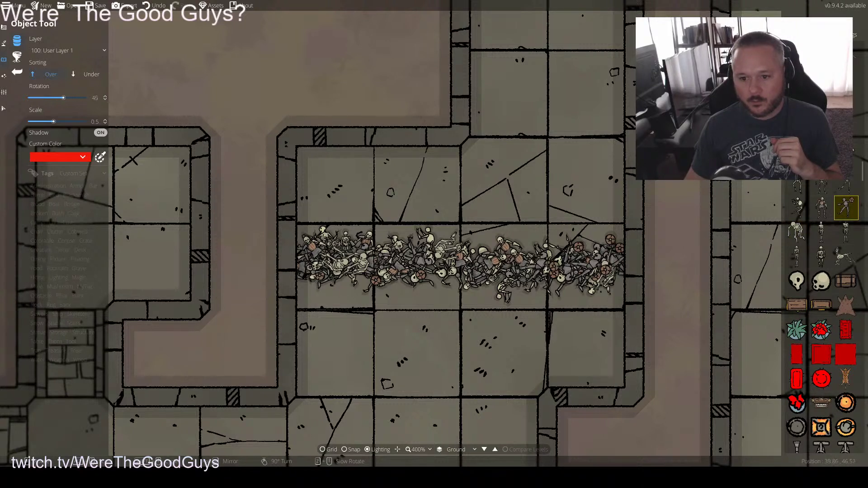
Add more skeletons and then Skull objects at varied rotations across the bone pile spanning the corridor, at scale 0.5
scroll(540, 266, up, 11)
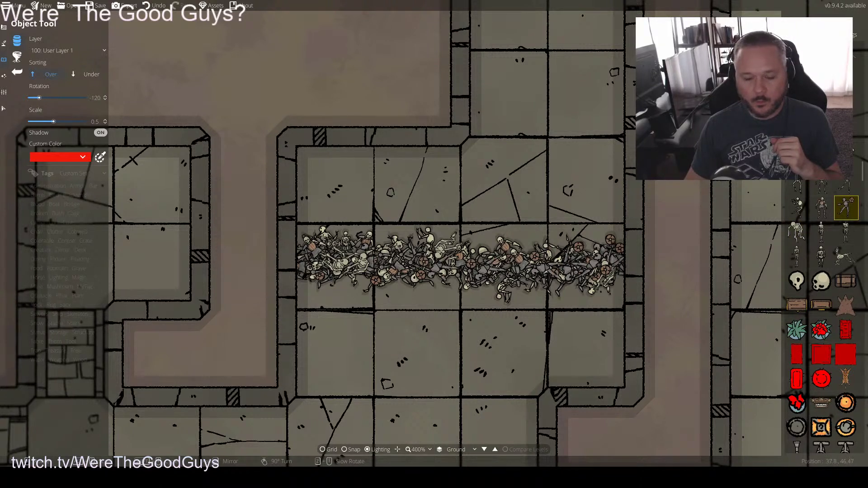
scroll(430, 267, up, 5)
scroll(402, 261, up, 6)
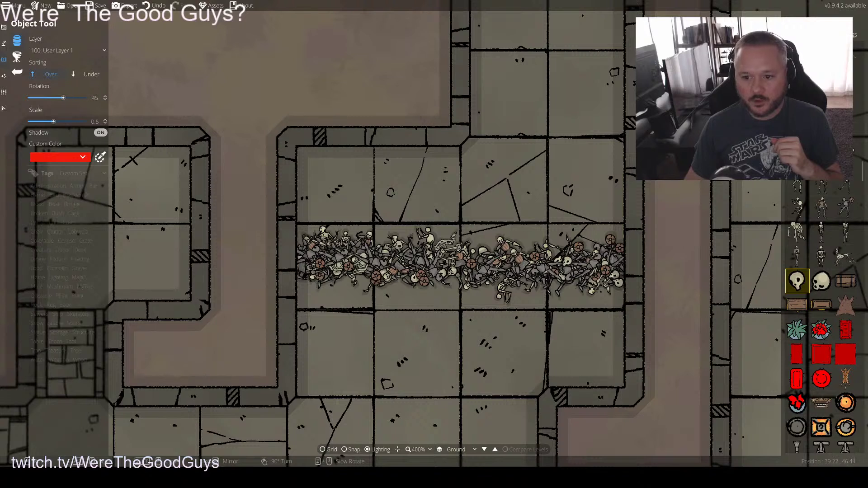
scroll(502, 274, up, 4)
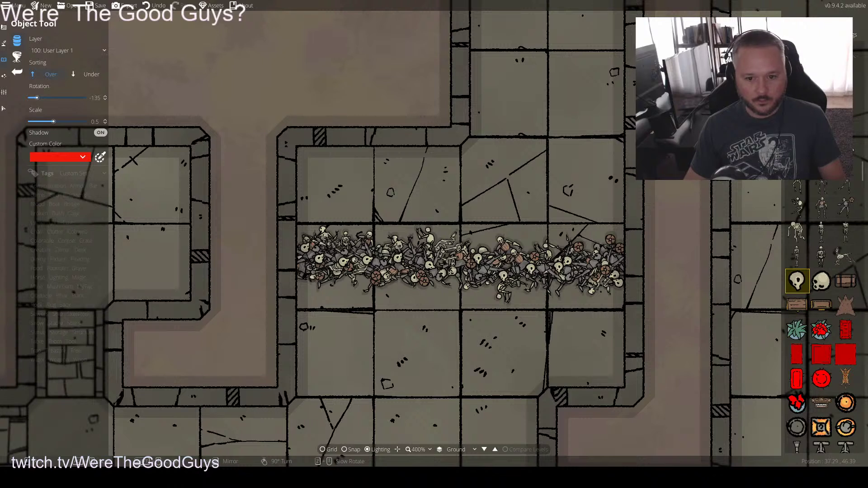
click(820, 280)
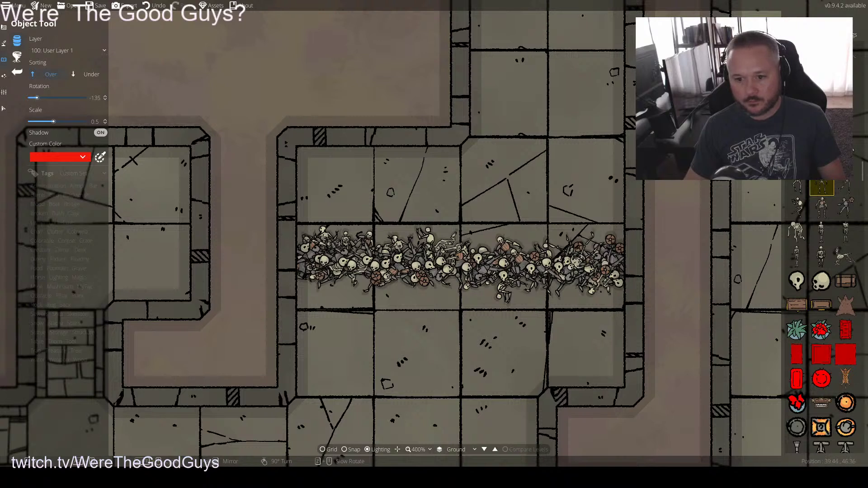
Layer additional skeletons, including Skeleton 06, over the bone pile at varied rotations
scroll(569, 271, down, 9)
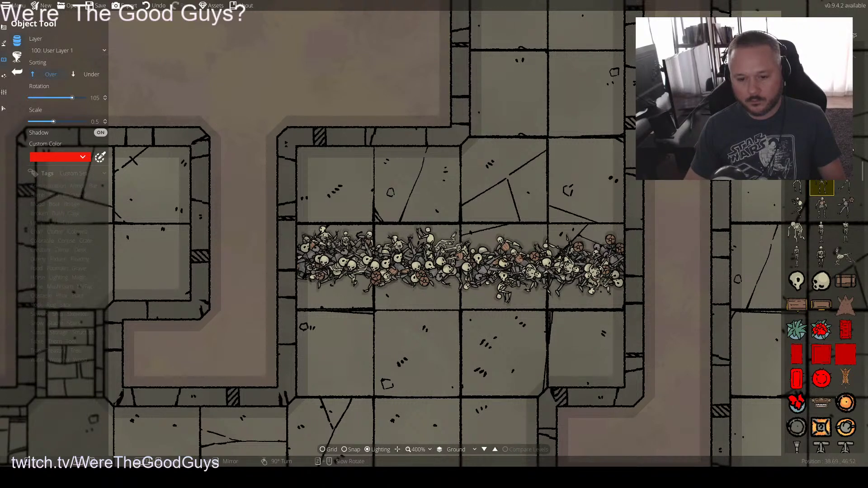
scroll(520, 271, down, 2)
click(822, 208)
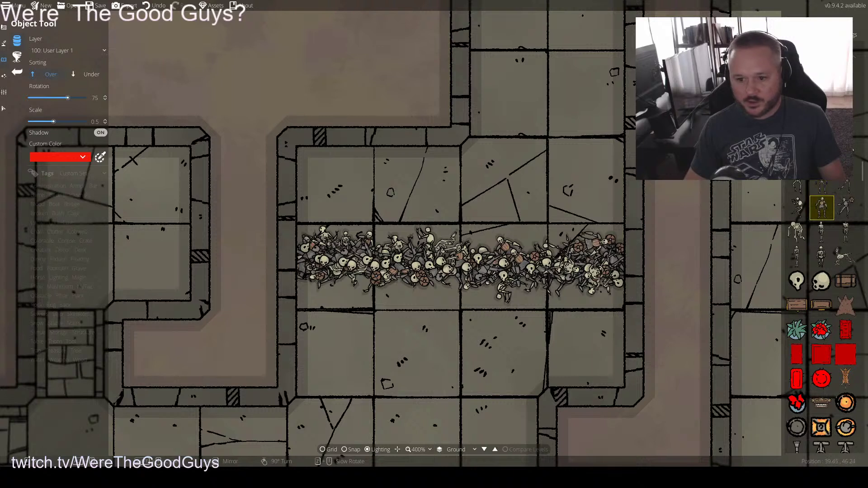
scroll(488, 262, down, 1)
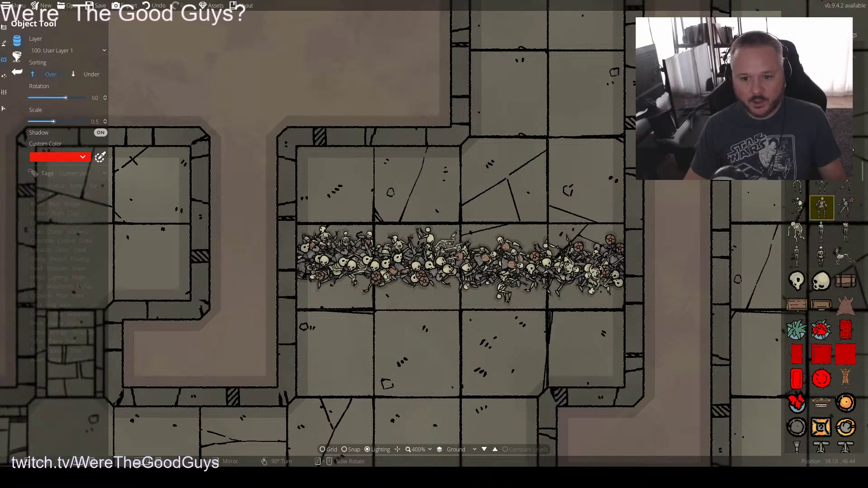
scroll(472, 262, down, 11)
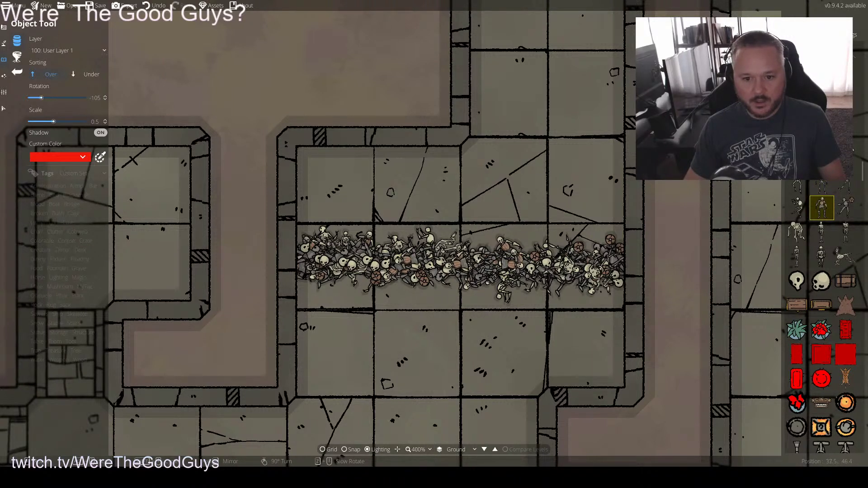
Place two further skeleton poses along the bone pile, rotating the copies differently to fill the barrier
scroll(421, 260, up, 4)
click(846, 208)
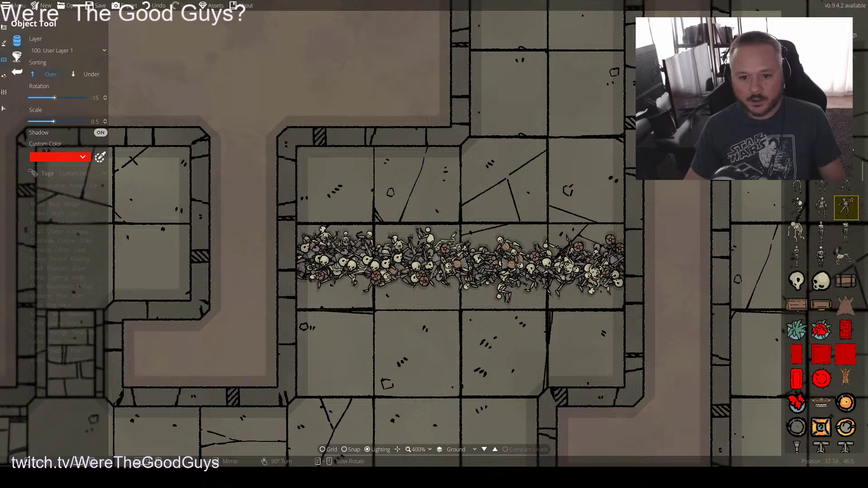
scroll(428, 265, up, 7)
scroll(407, 260, down, 9)
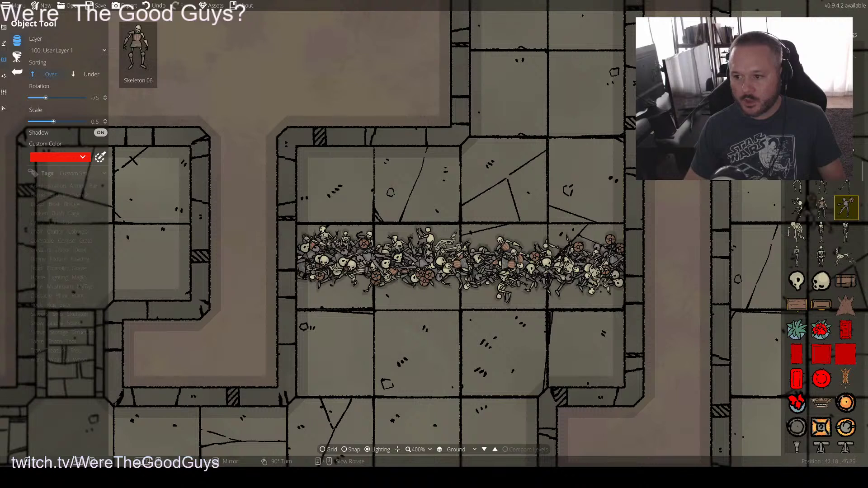
click(846, 184)
scroll(316, 260, down, 1)
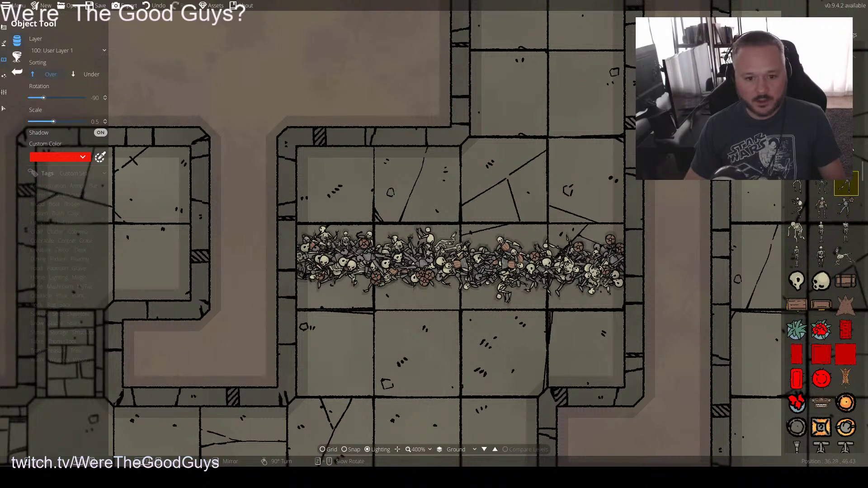
Scatter another round of both skull types, including Skull 02, over the bone pile
click(796, 280)
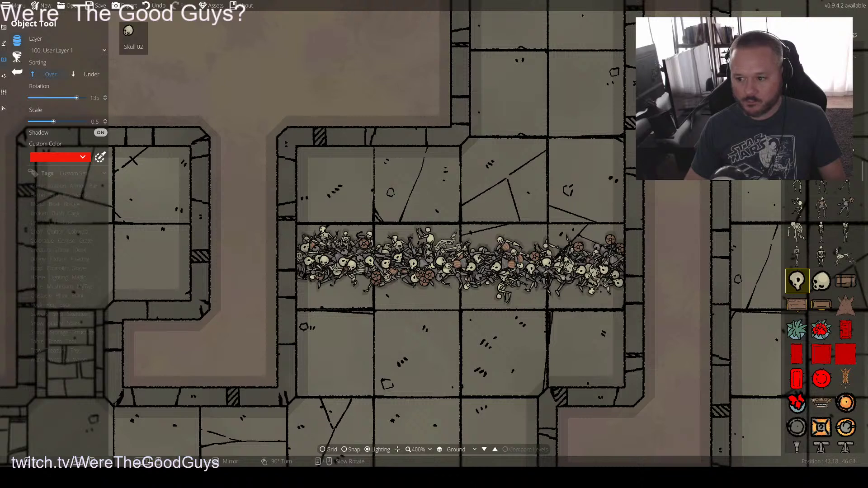
click(687, 273)
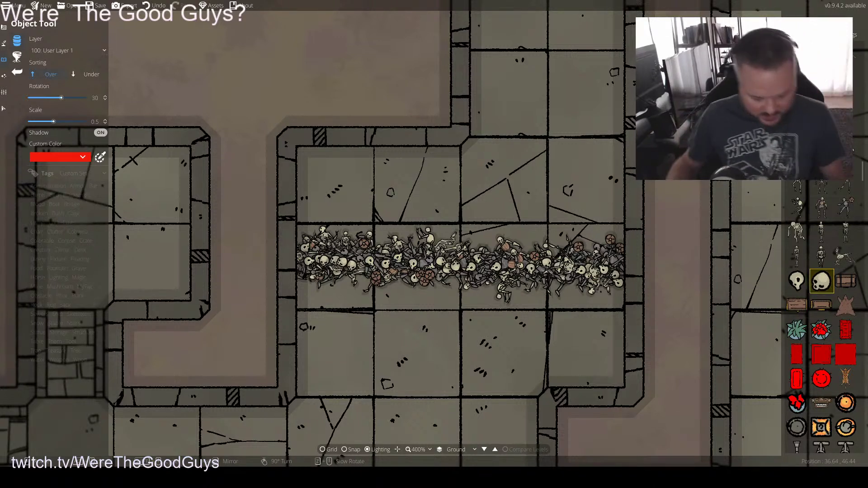
Place a Slack Tub rotated to 90 degrees in the far corner of each of the two small side rooms
drag(471, 293, 539, 148)
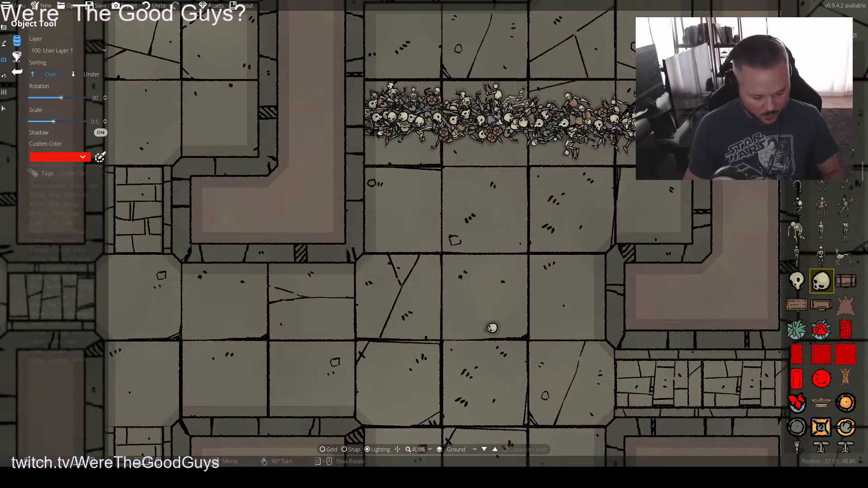
drag(457, 341, 620, 413)
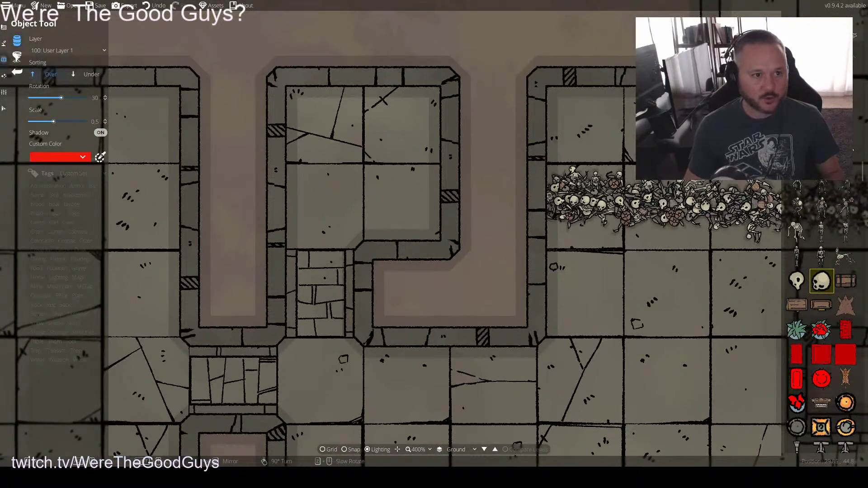
scroll(820, 317, down, 10)
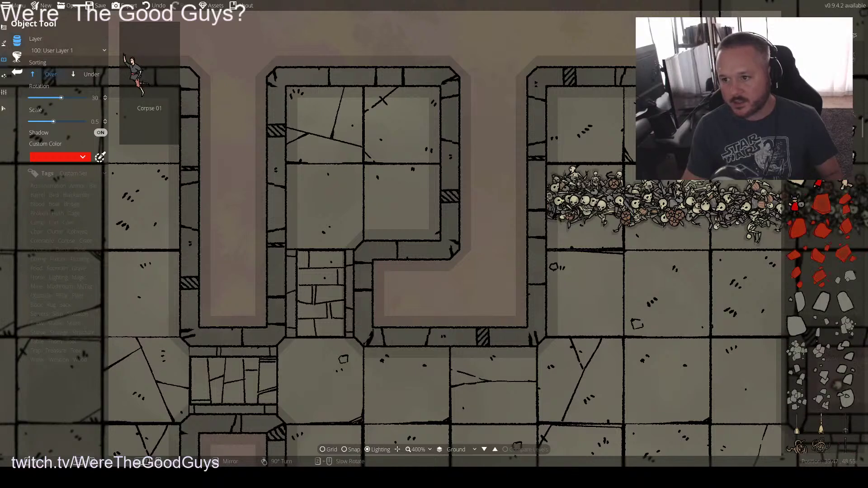
scroll(832, 431, down, 8)
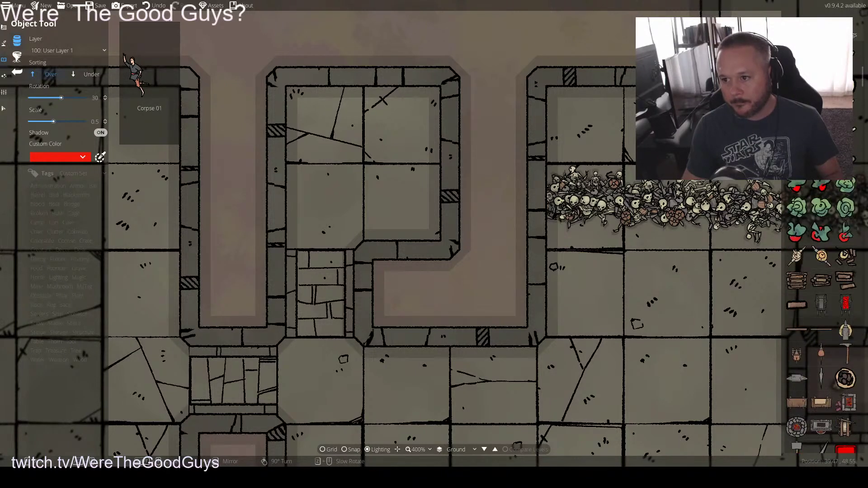
scroll(820, 316, down, 8)
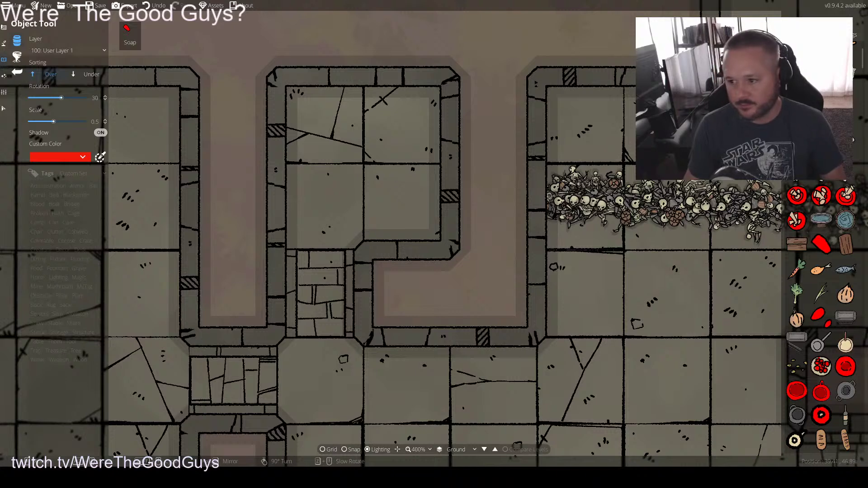
scroll(821, 316, up, 3)
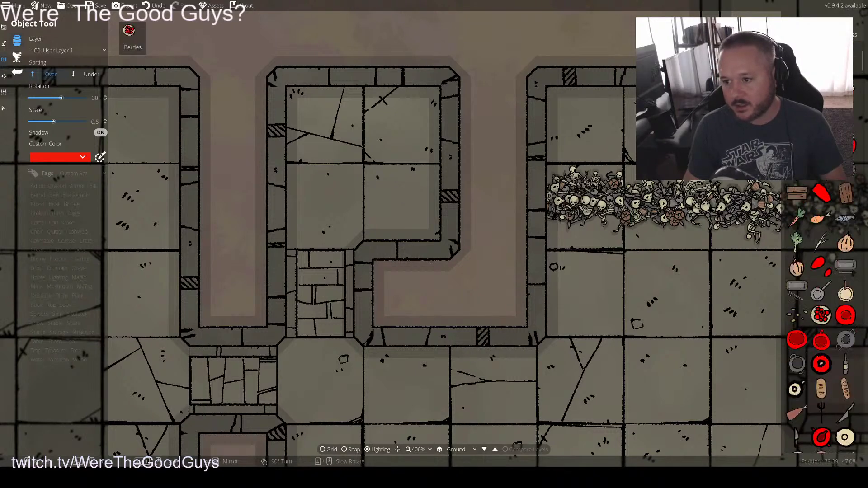
scroll(821, 316, up, 5)
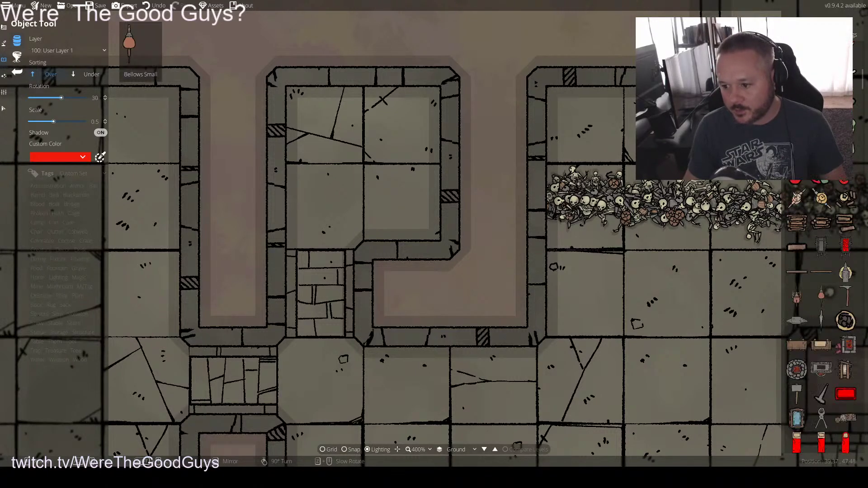
scroll(821, 271, down, 3)
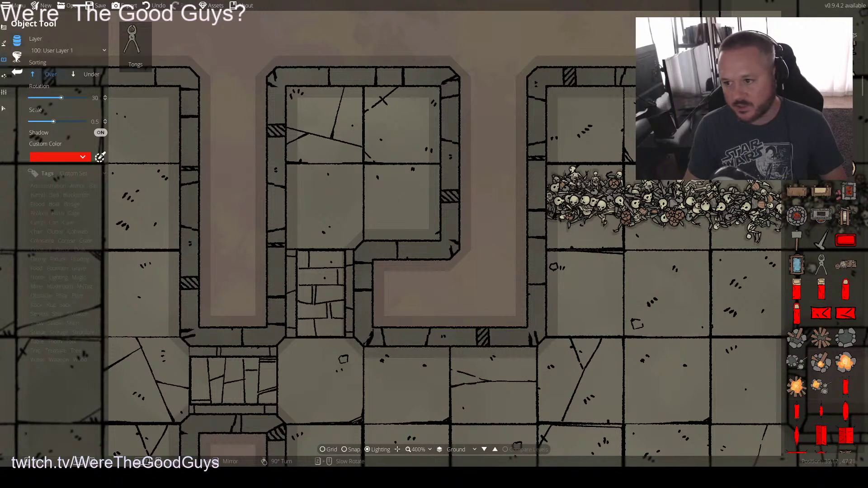
scroll(821, 293, up, 2)
click(797, 316)
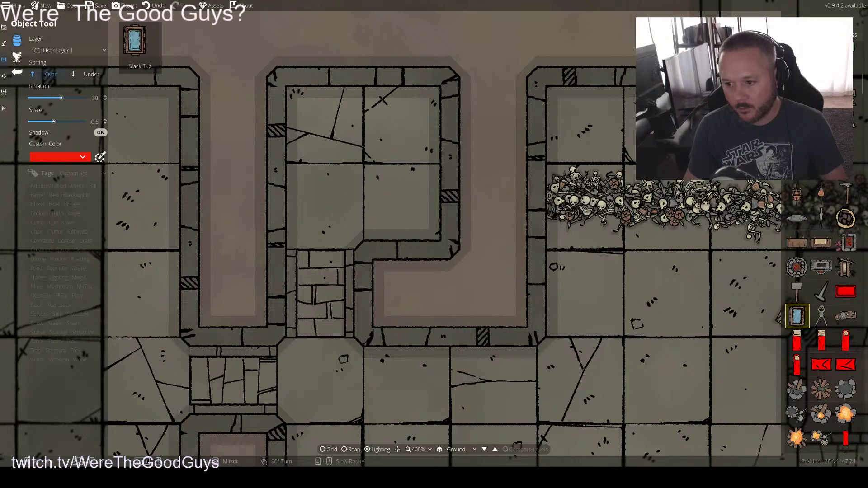
scroll(307, 193, down, 4)
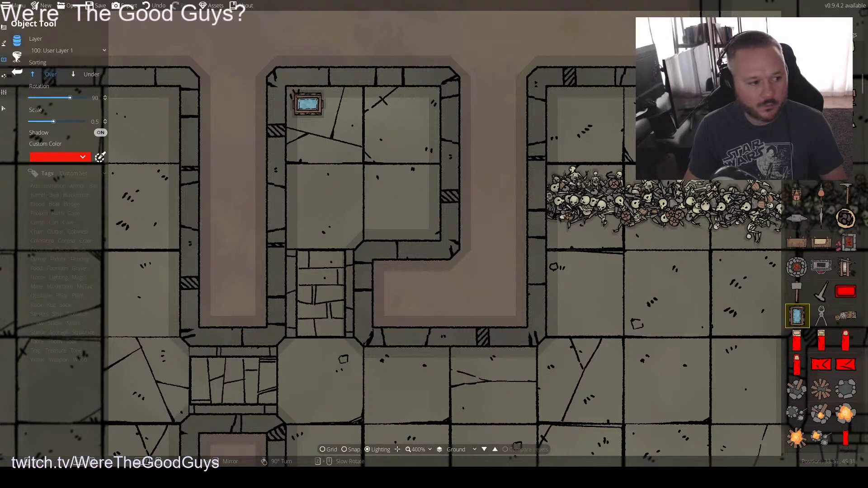
click(308, 104)
key(s)
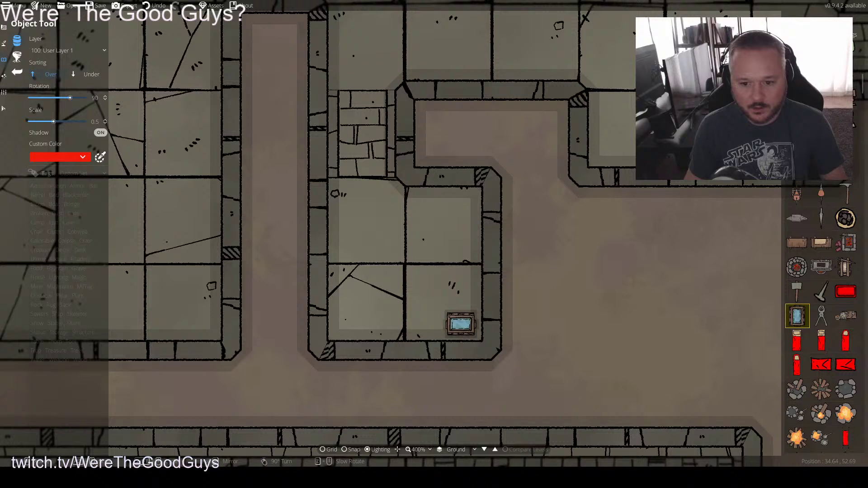
click(460, 324)
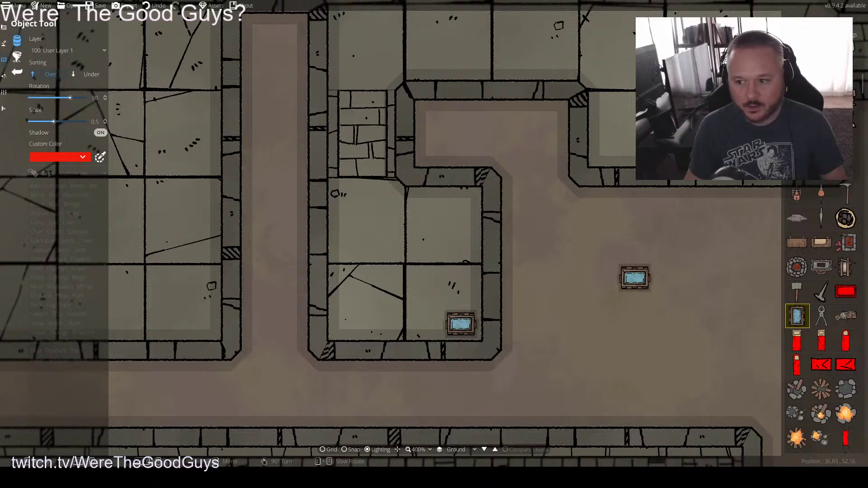
Place Chair 03 rotated to 135 degrees in the southern side room, diagonally away from the tub
key(w)
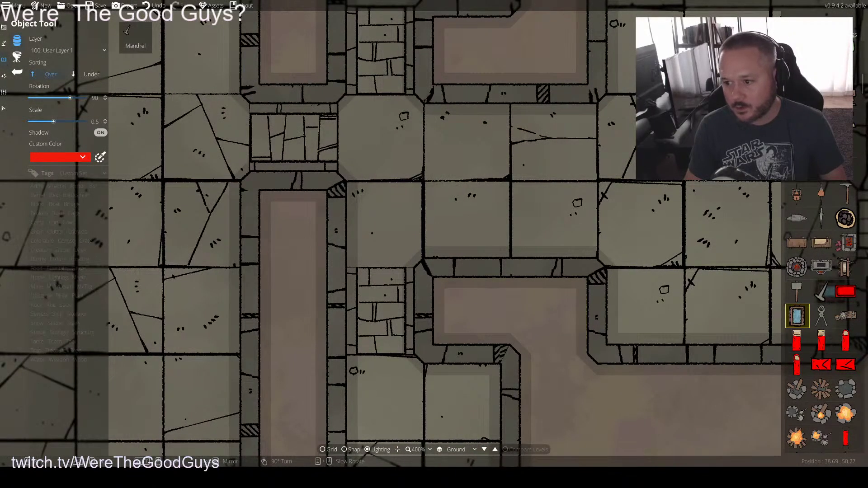
scroll(820, 316, up, 2)
scroll(821, 289, up, 5)
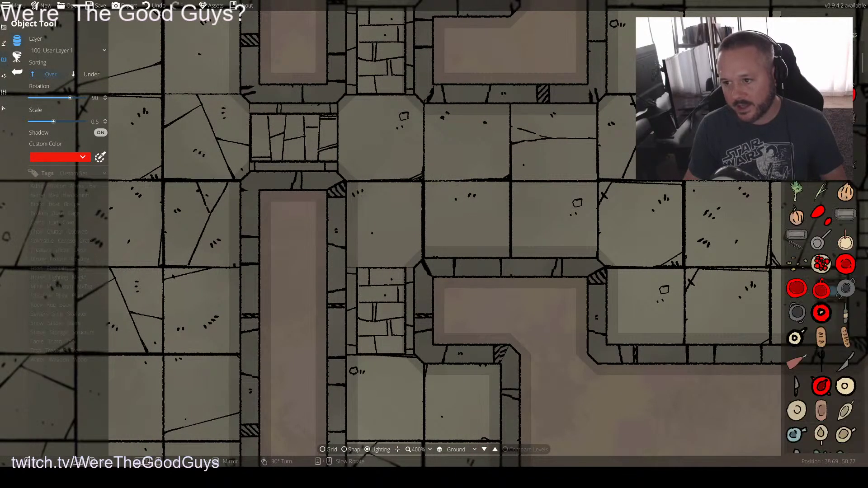
scroll(845, 289, up, 8)
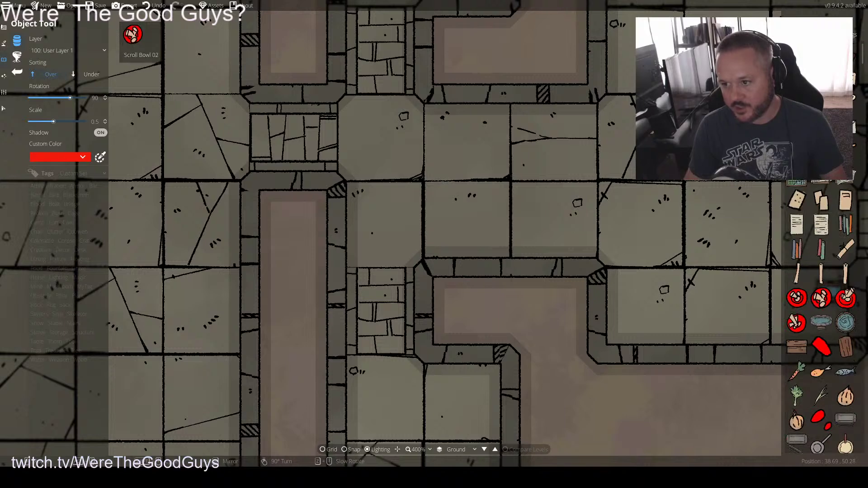
scroll(845, 294, down, 10)
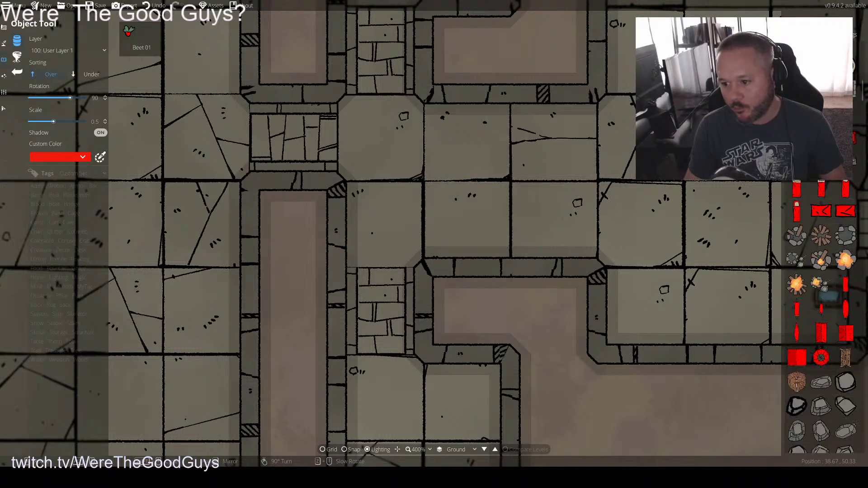
scroll(820, 296, down, 15)
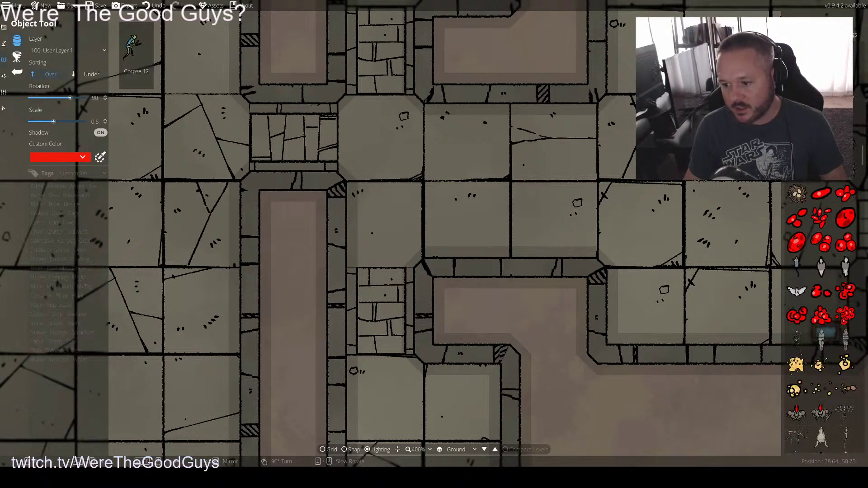
scroll(820, 335, down, 10)
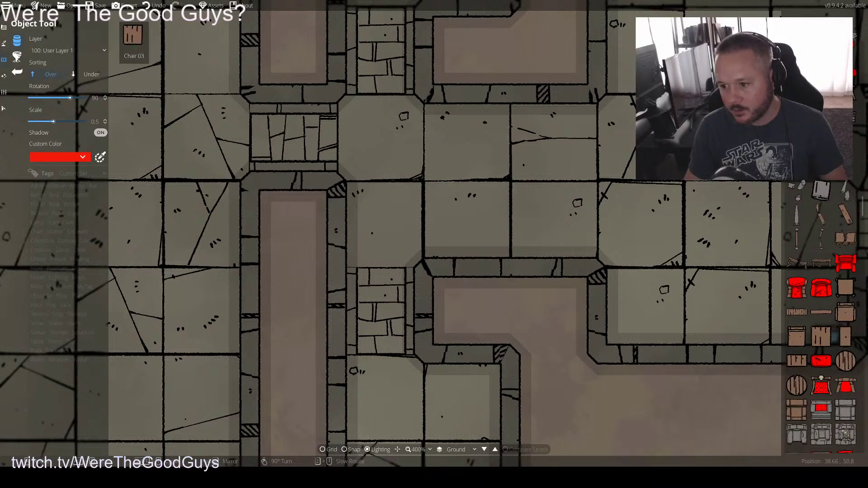
click(820, 336)
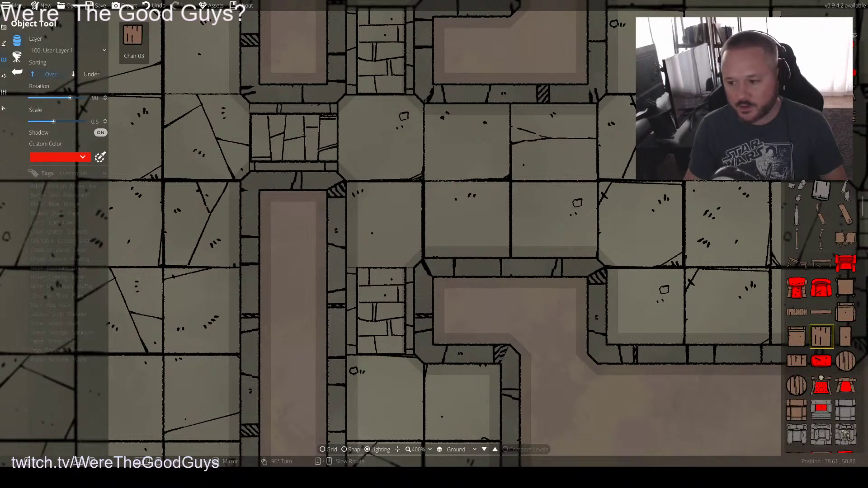
scroll(438, 407, up, 3)
click(441, 406)
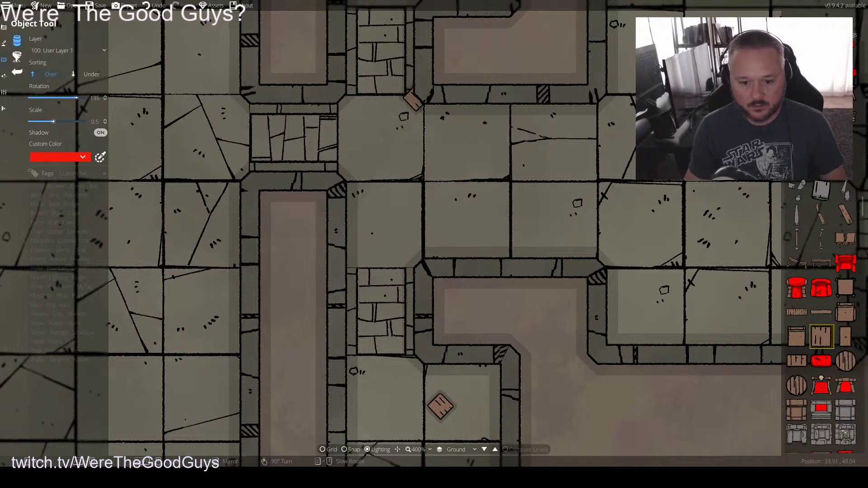
Place a second Chair 03 rotated to 45 degrees in the northern side room
key(w)
scroll(446, 112, down, 6)
scroll(452, 111, down, 7)
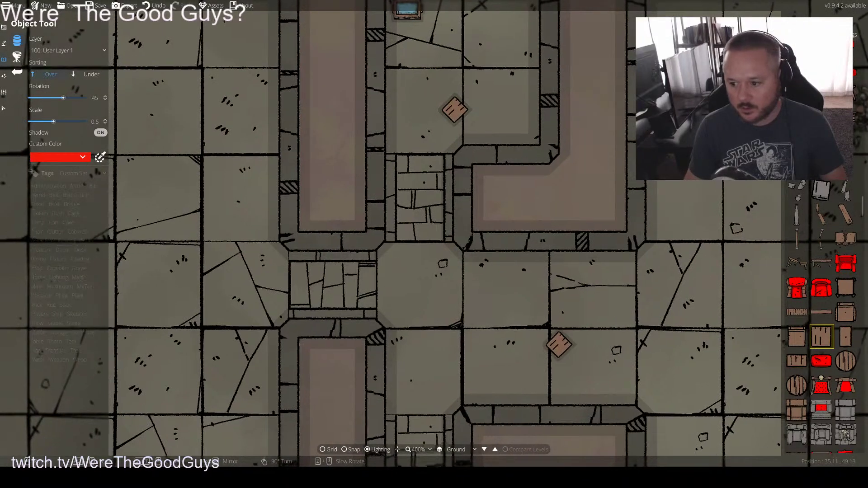
Place two Toilet 04 objects rotated to 90 degrees on the west side of the southern side room
scroll(821, 357, down, 2)
scroll(845, 383, down, 5)
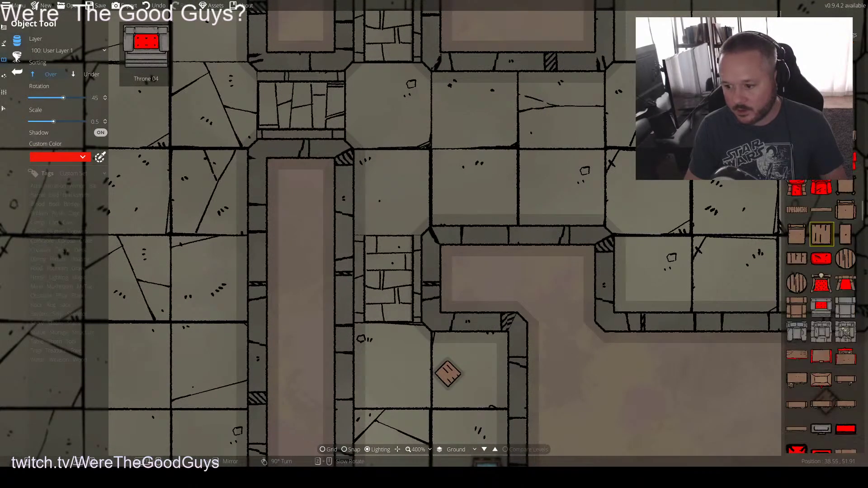
scroll(796, 384, down, 2)
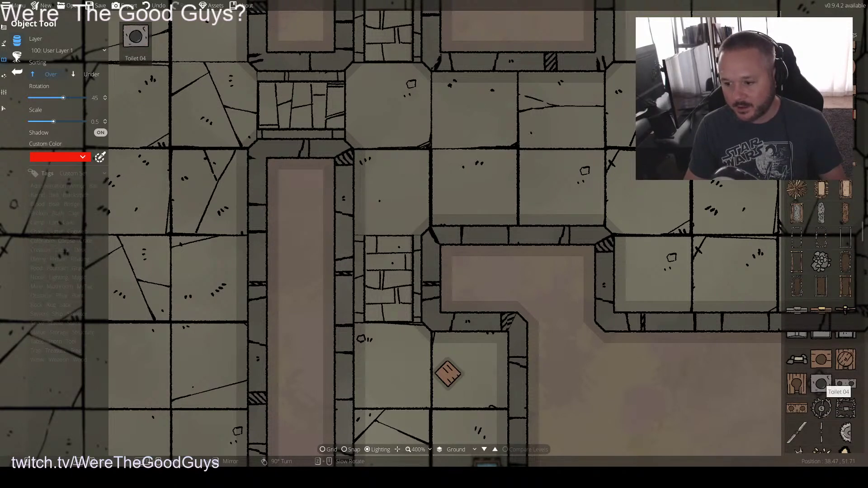
click(821, 384)
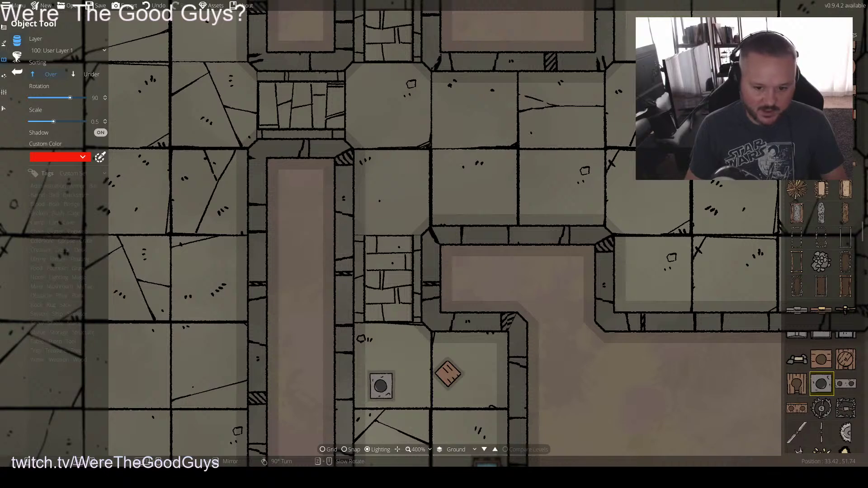
click(381, 385)
key(s)
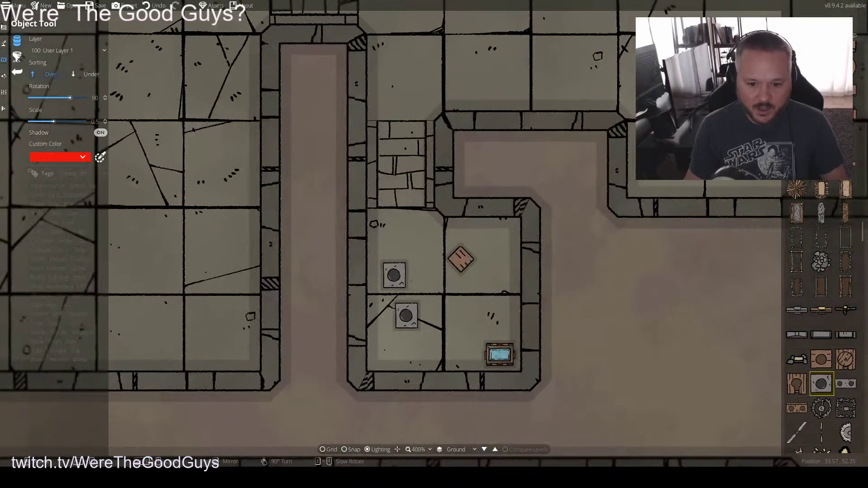
click(393, 341)
Move both toilets in the southern side room flush against its west wall
click(3, 109)
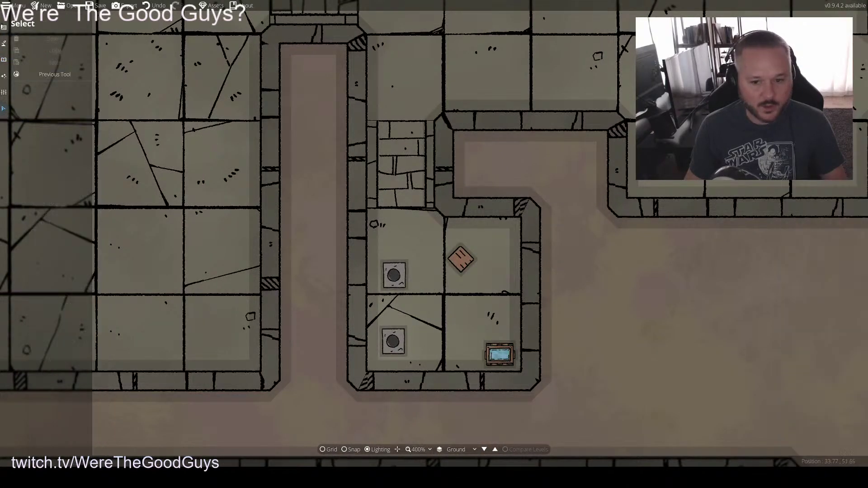
drag(393, 275, 380, 275)
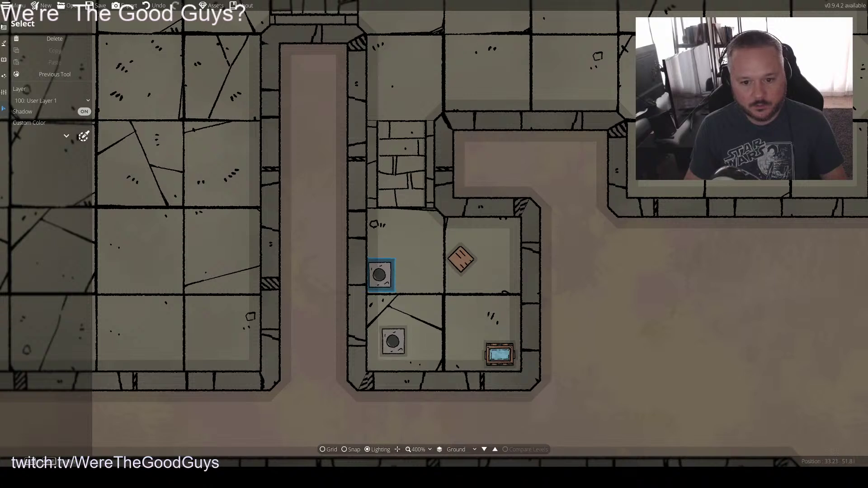
drag(392, 341, 379, 336)
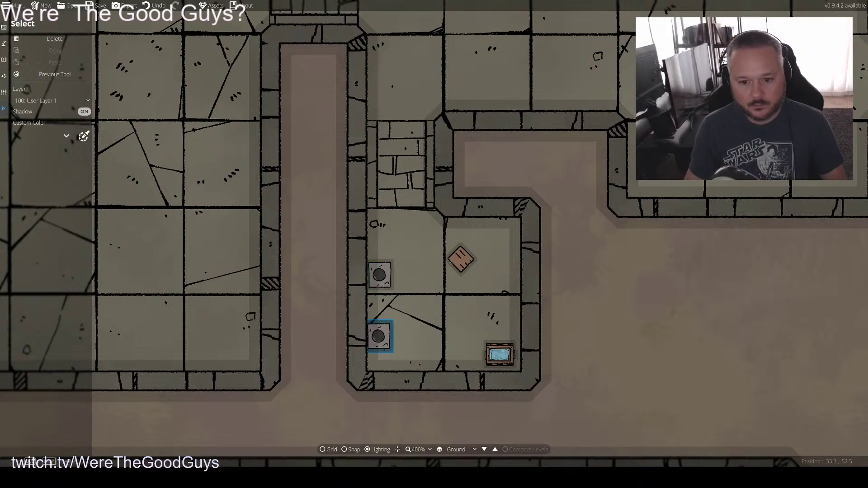
key(Escape)
click(379, 336)
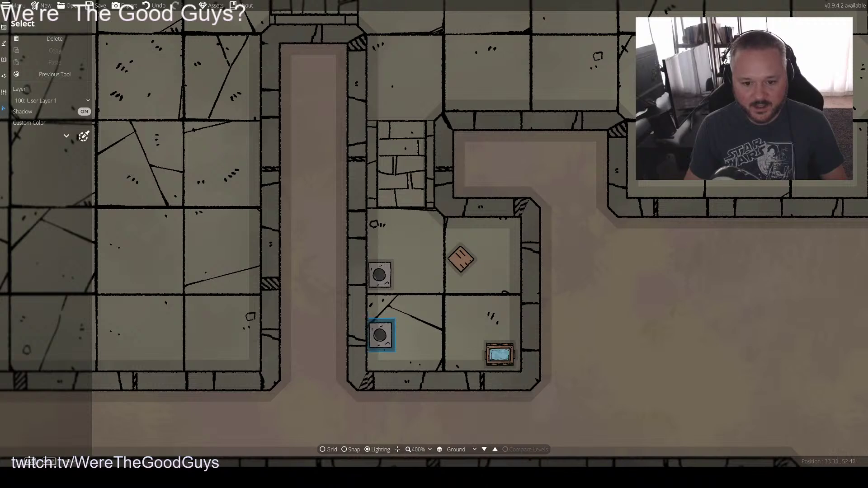
key(Escape)
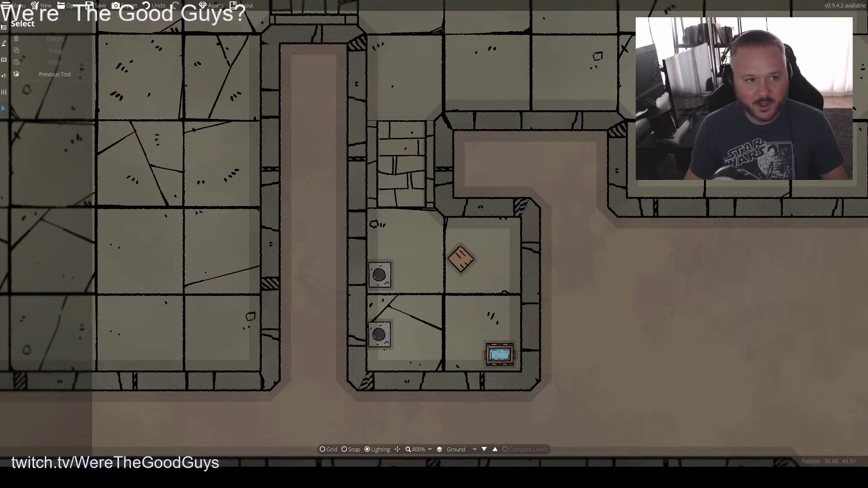
Place two more Toilet 04 objects rotated to 90 degrees along the east wall of the northern side room
key(e)
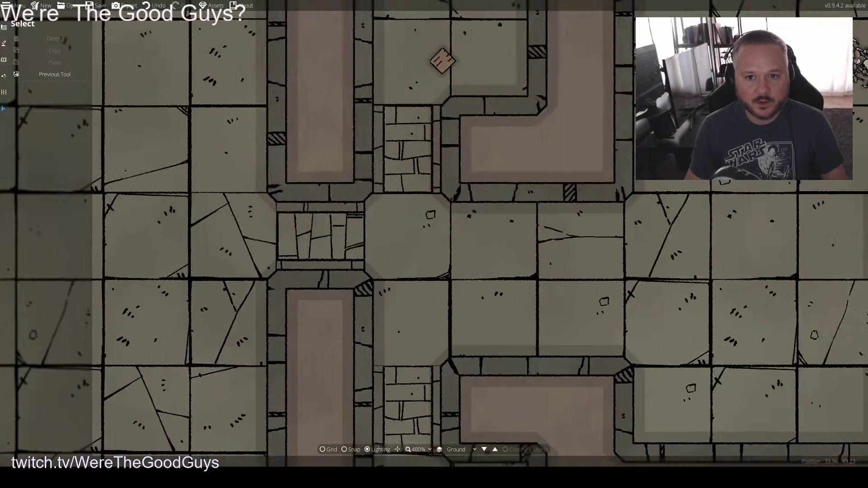
click(4, 60)
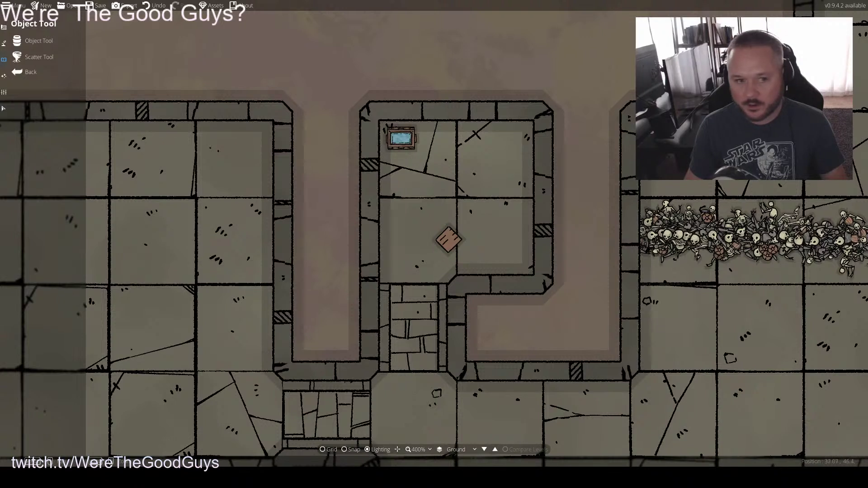
click(38, 41)
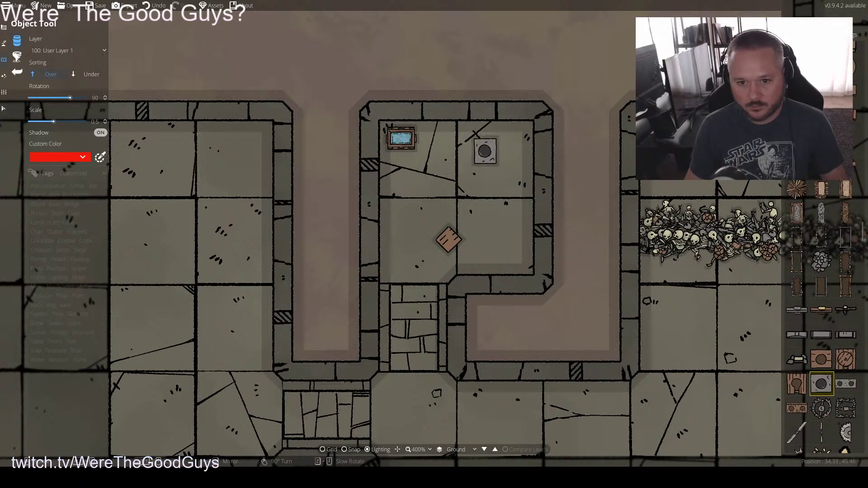
click(520, 238)
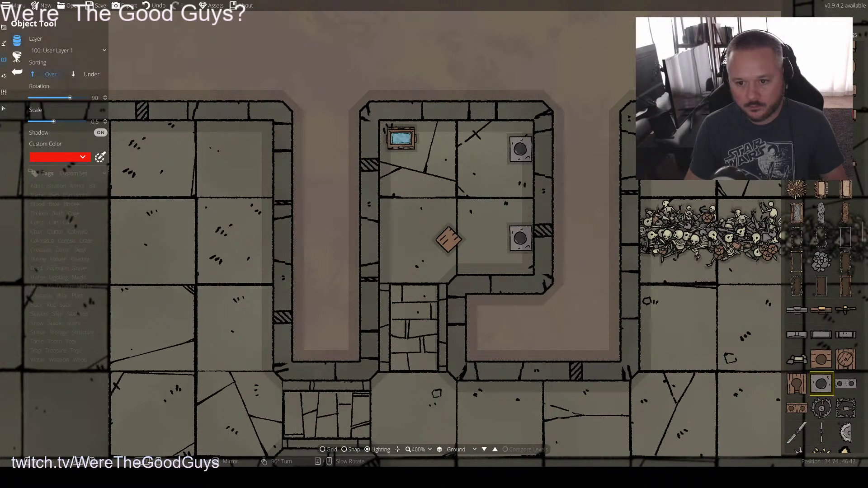
Look through the object library for a piece that can serve as a divider between the toilets
click(846, 384)
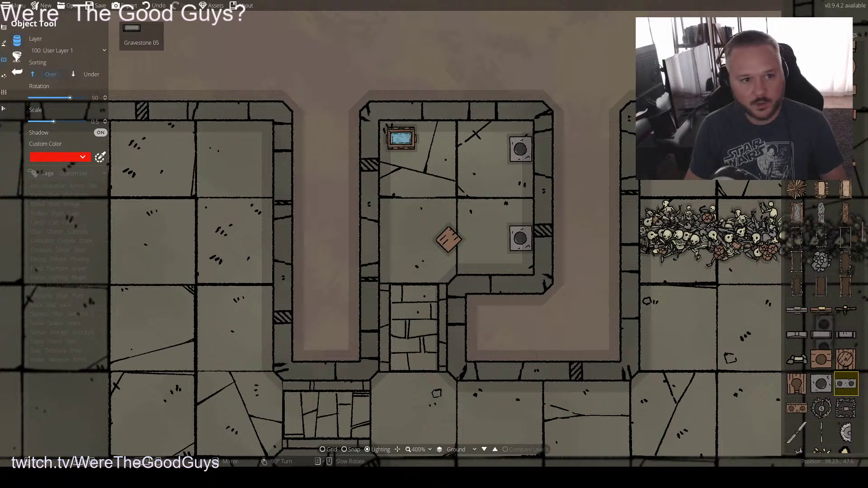
scroll(821, 335, down, 3)
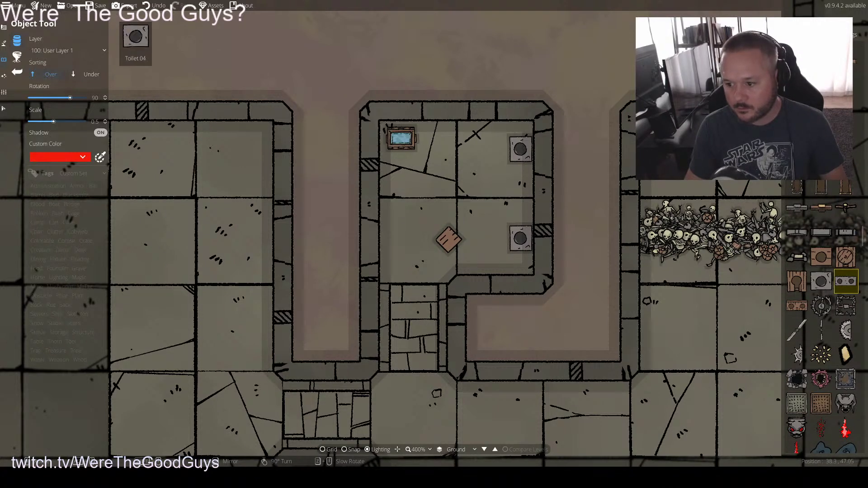
scroll(821, 334, down, 4)
scroll(821, 334, down, 5)
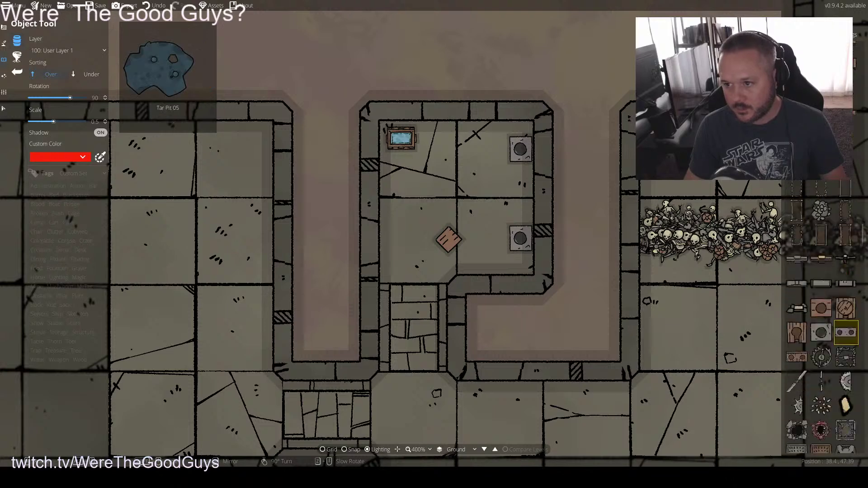
scroll(821, 316, down, 3)
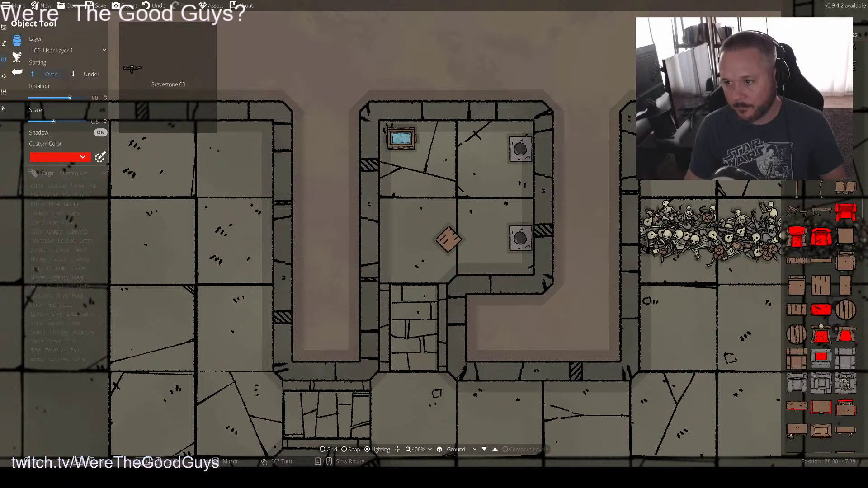
scroll(821, 317, down, 3)
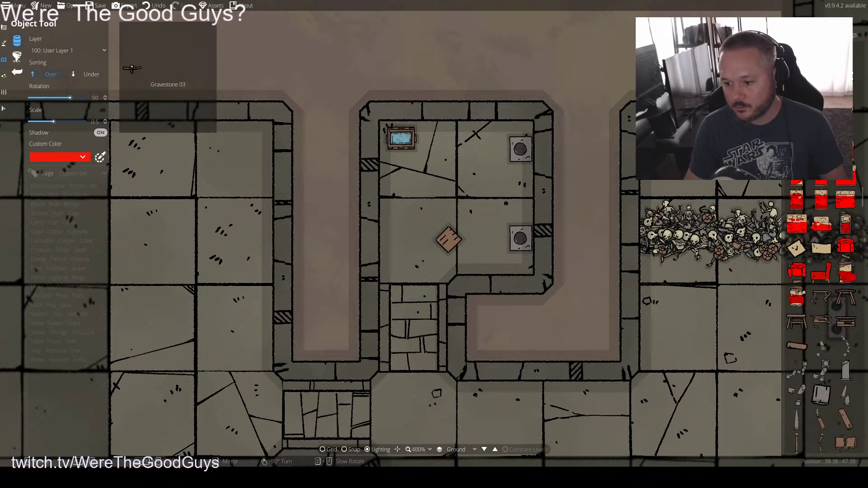
scroll(821, 317, down, 8)
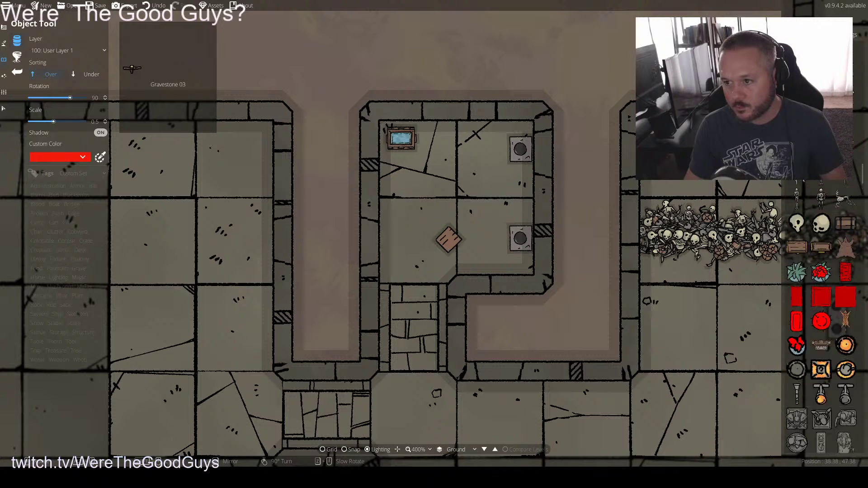
scroll(821, 316, up, 3)
scroll(821, 316, down, 8)
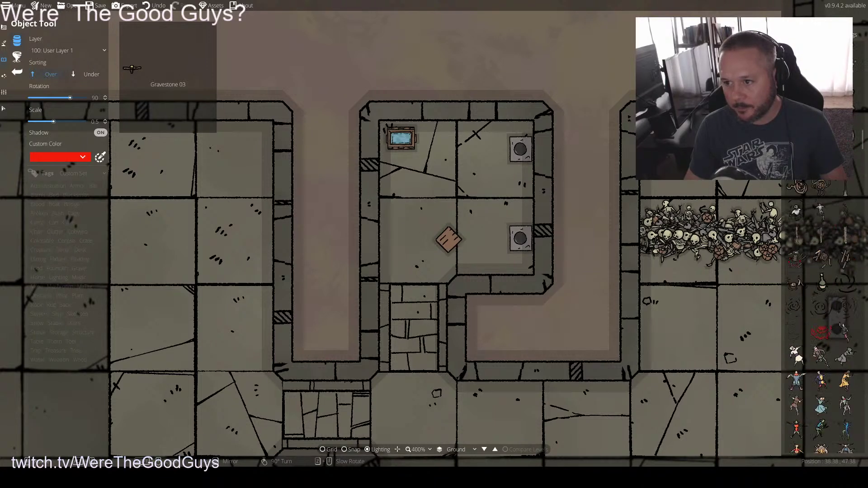
scroll(821, 316, down, 8)
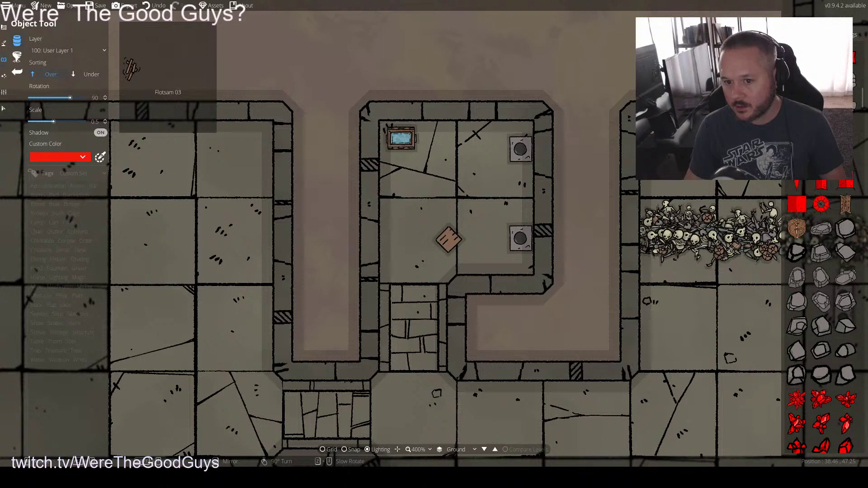
scroll(821, 317, down, 4)
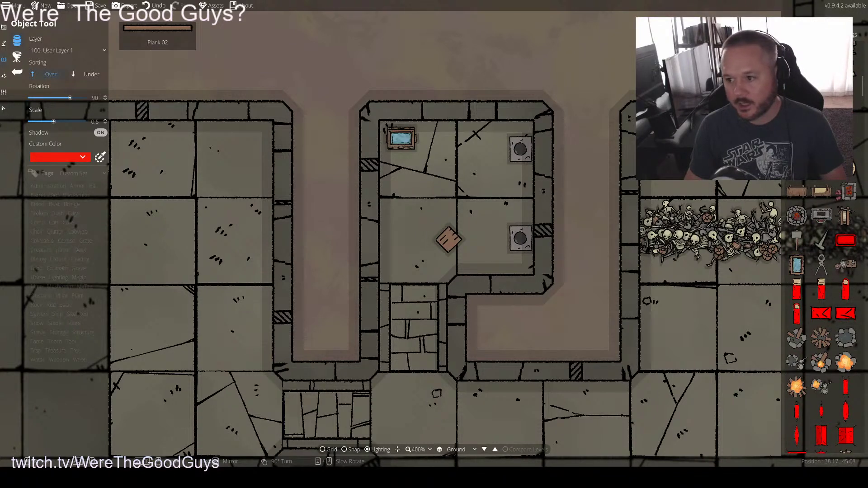
scroll(500, 201, down, 6)
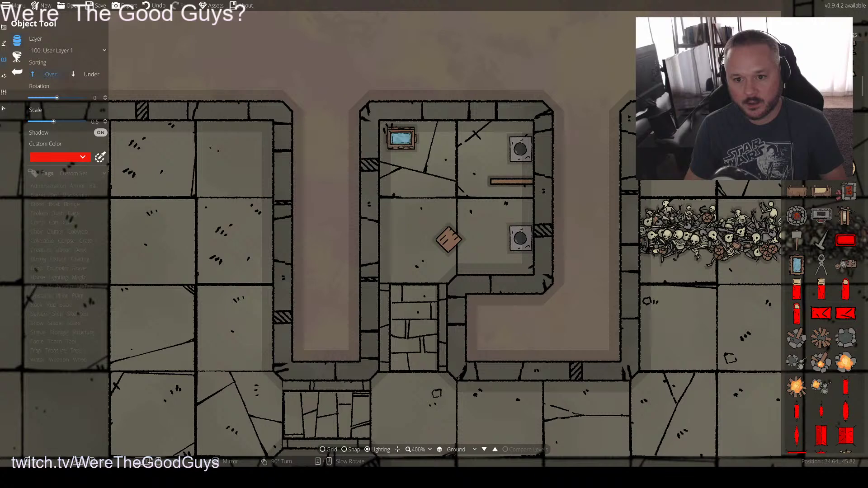
Place Plank 02 at 0 degrees rotation as stall dividers by the toilets, two in each side room
click(511, 181)
key(s)
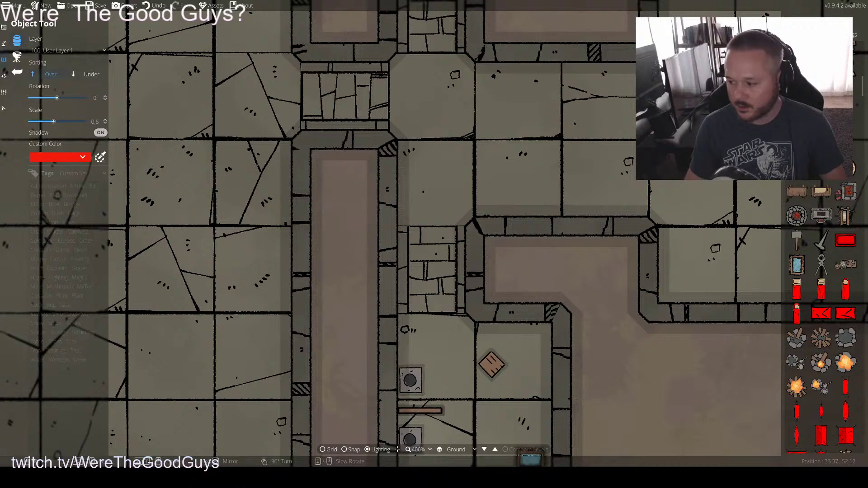
key(s)
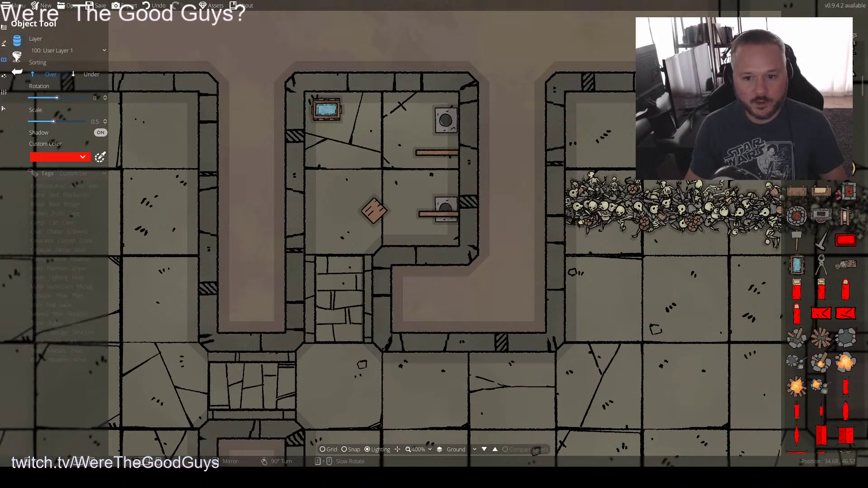
key(e)
key(e)
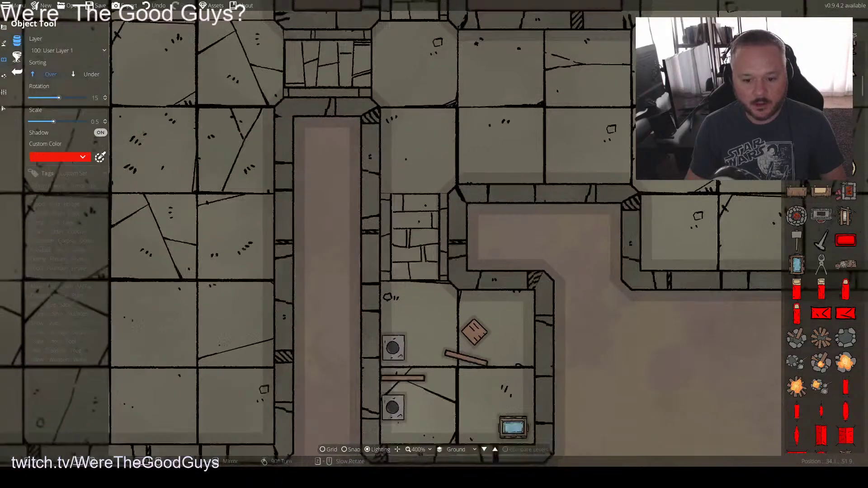
key(q)
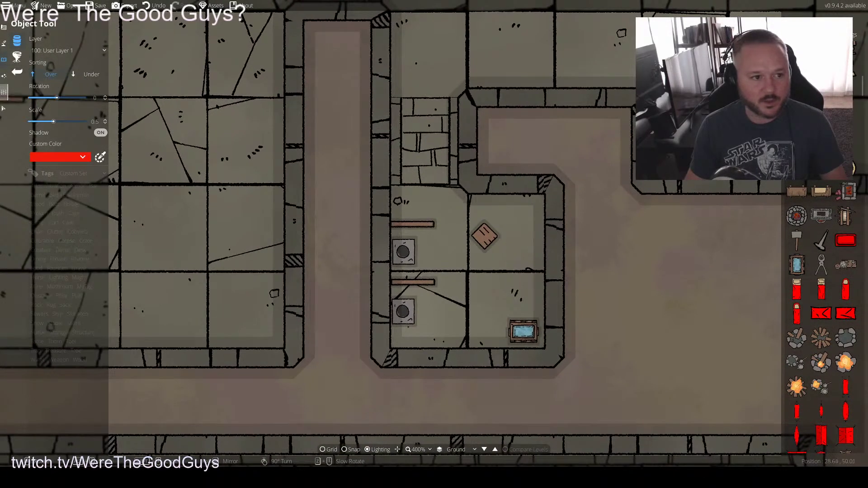
Shift both toilets and both plank dividers in the southern side room slightly south to form evenly spaced stalls
key(v)
drag(403, 312, 404, 322)
drag(413, 282, 413, 296)
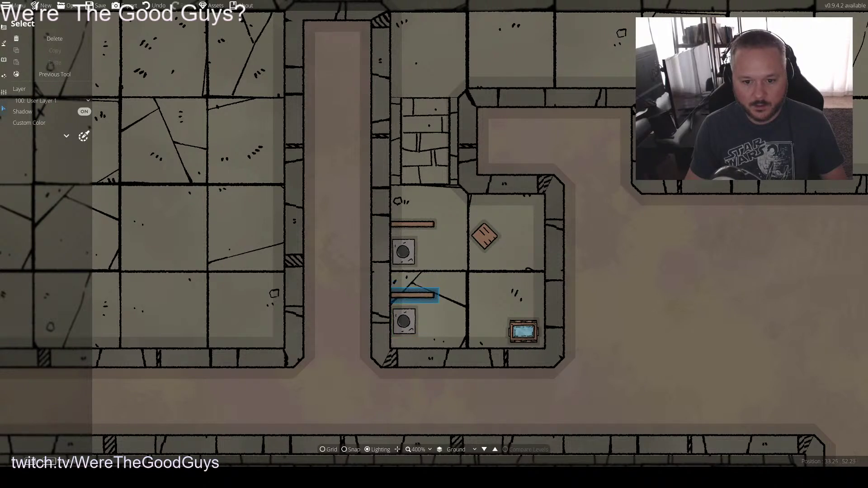
drag(403, 252, 405, 266)
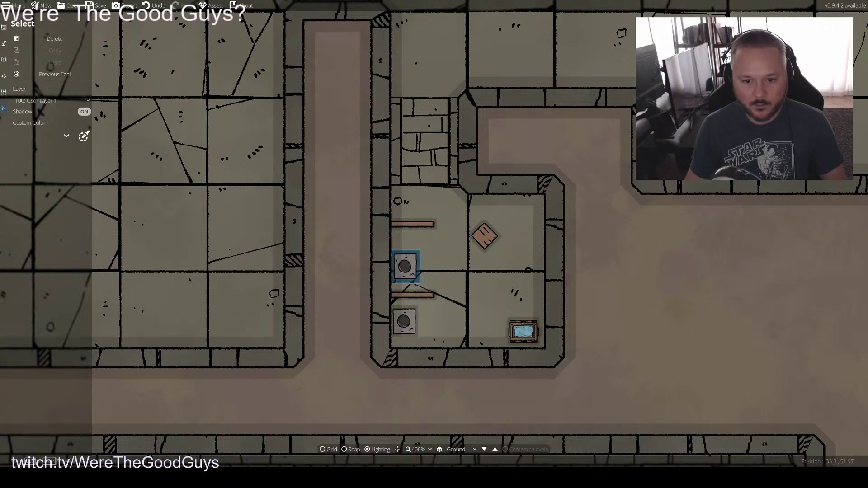
drag(412, 224, 412, 241)
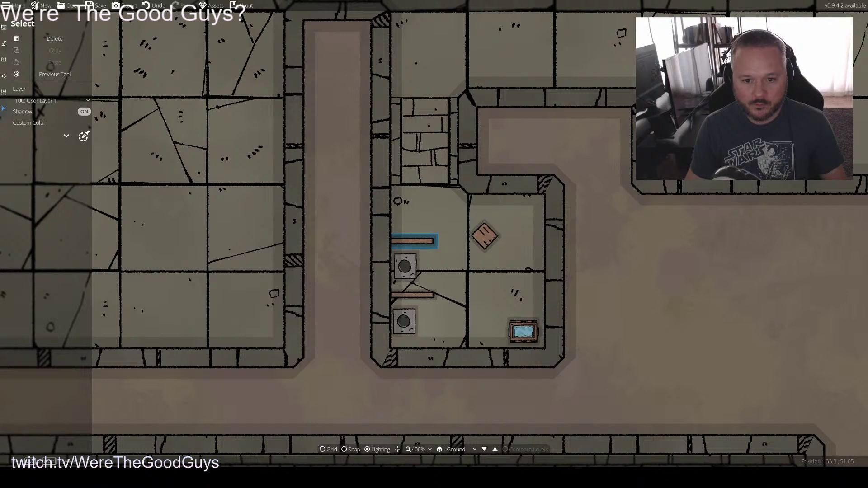
Move the northern side room's southern toilet out from under its plank into the space between the two dividers
click(445, 190)
drag(479, 118, 455, 417)
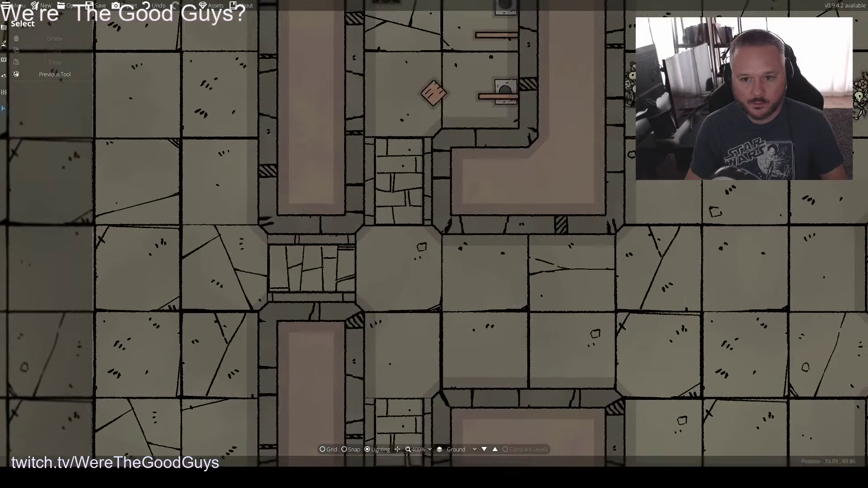
drag(572, 179, 532, 324)
drag(464, 235, 463, 211)
key(Escape)
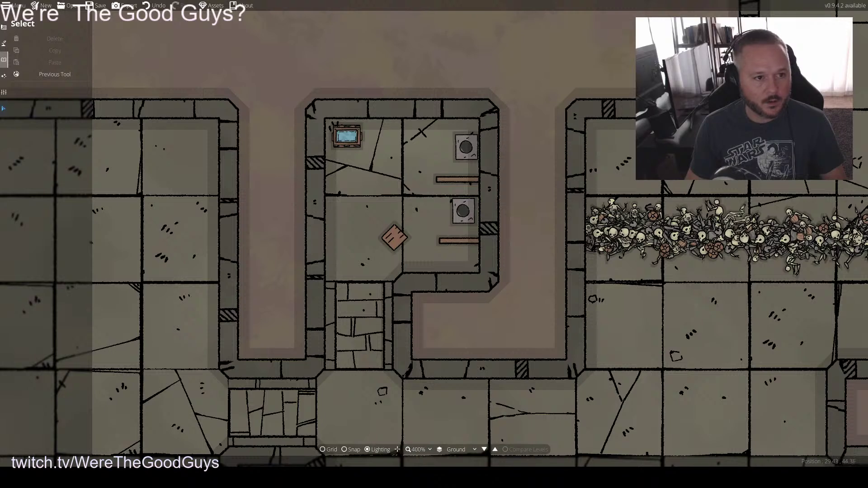
Look through the object library for a piece that can serve as a washbasin in the side rooms
click(4, 43)
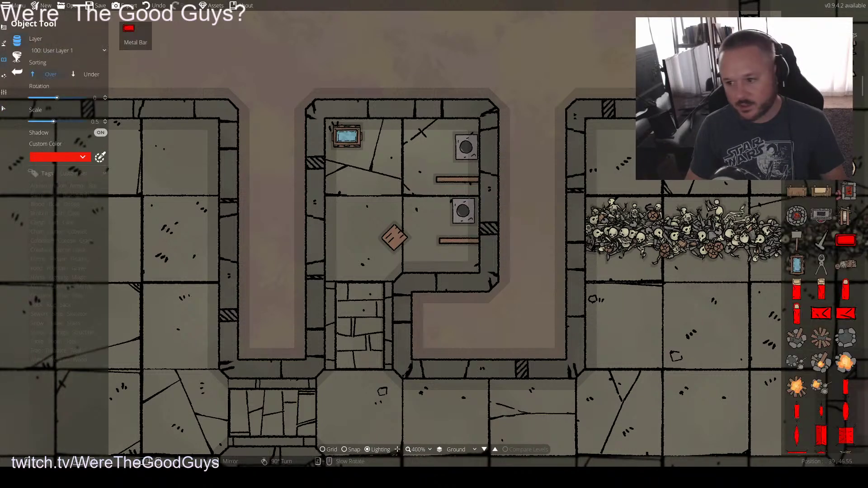
click(821, 313)
scroll(821, 317, down, 5)
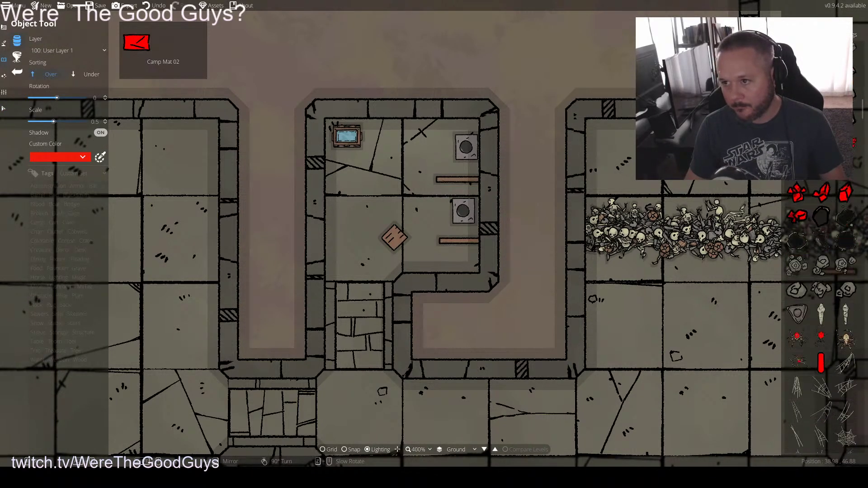
scroll(821, 317, down, 5)
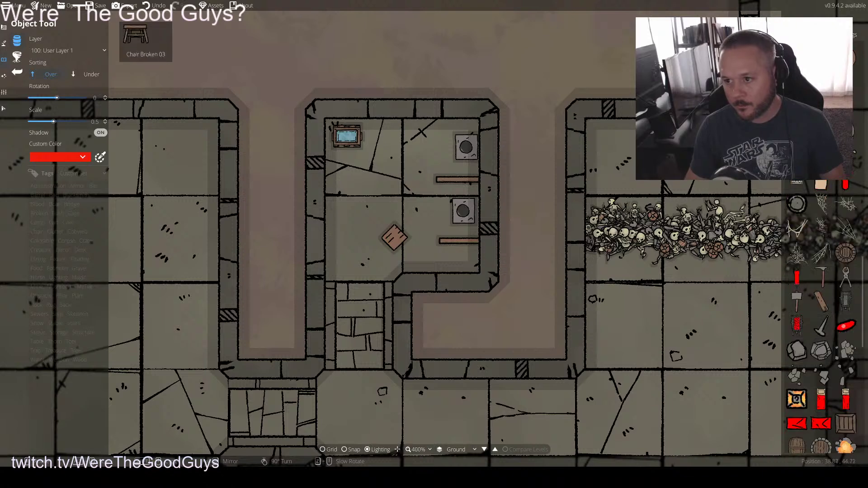
click(844, 445)
scroll(821, 316, down, 5)
click(820, 365)
scroll(821, 316, down, 5)
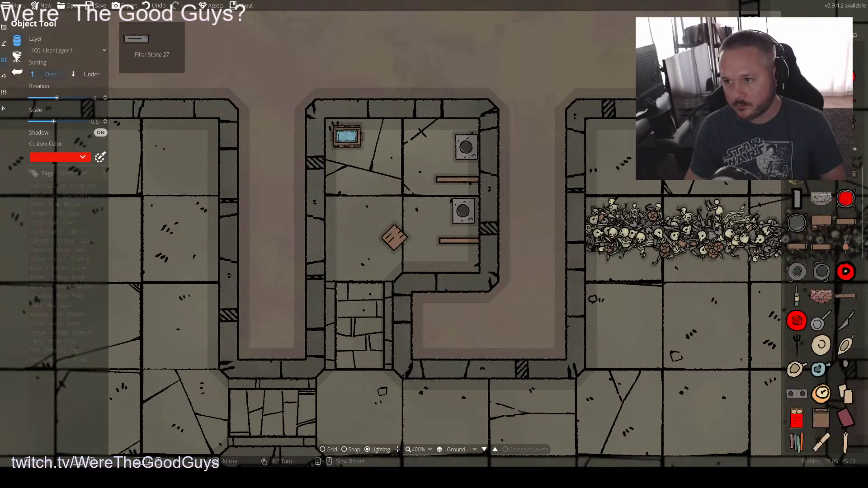
scroll(821, 316, up, 3)
click(845, 223)
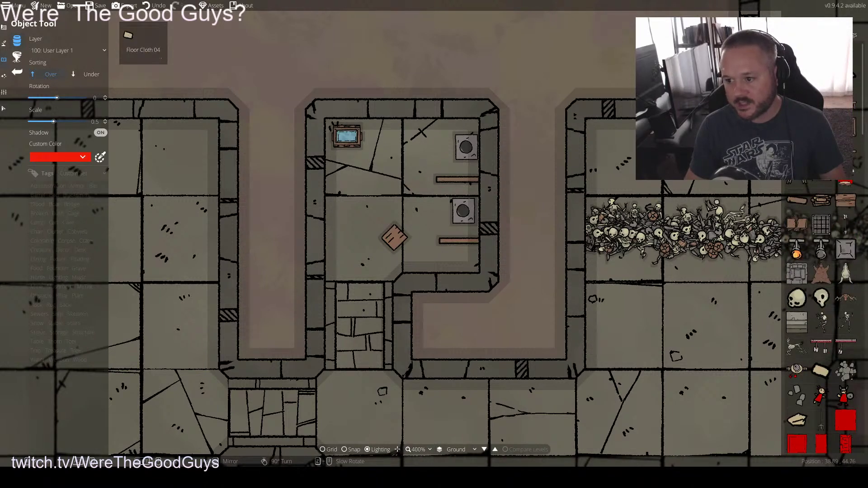
click(845, 298)
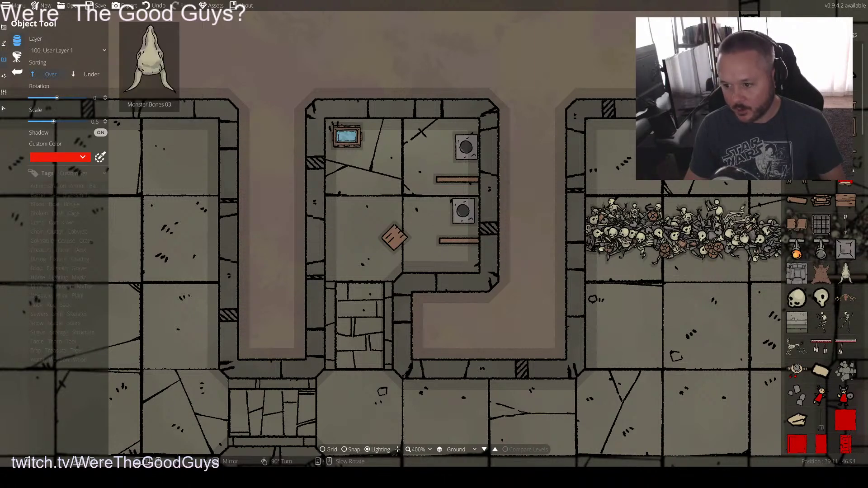
scroll(820, 316, down, 5)
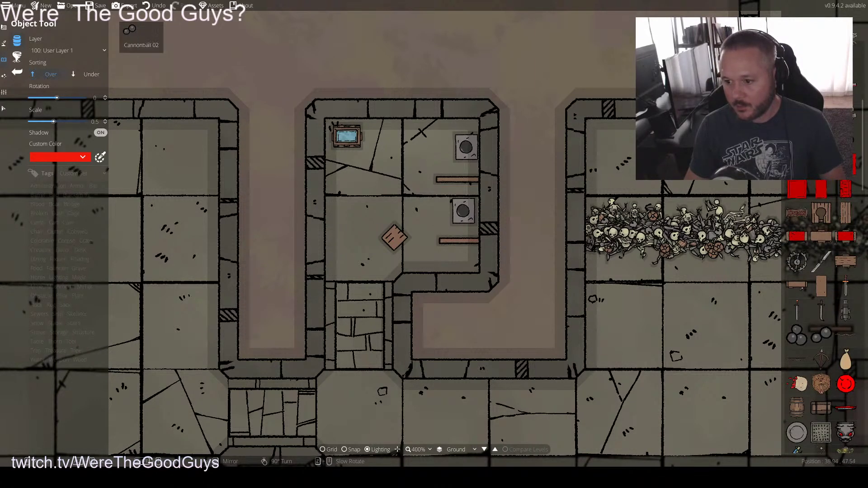
scroll(820, 317, down, 2)
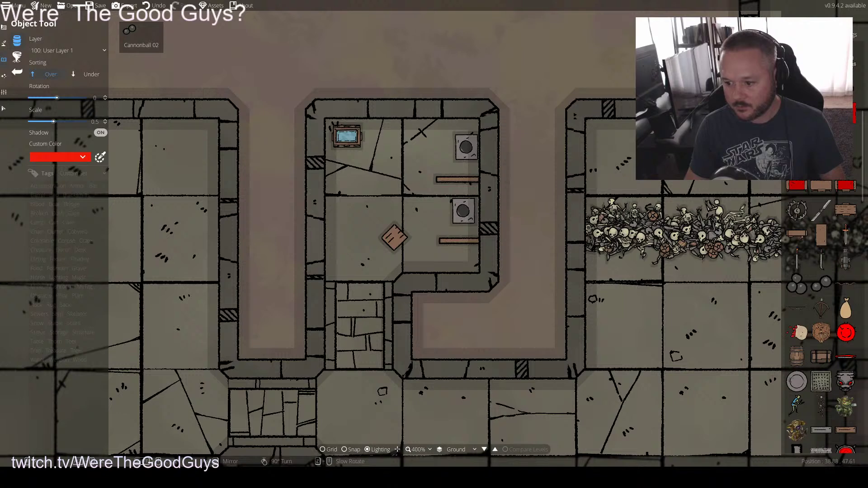
scroll(820, 316, down, 6)
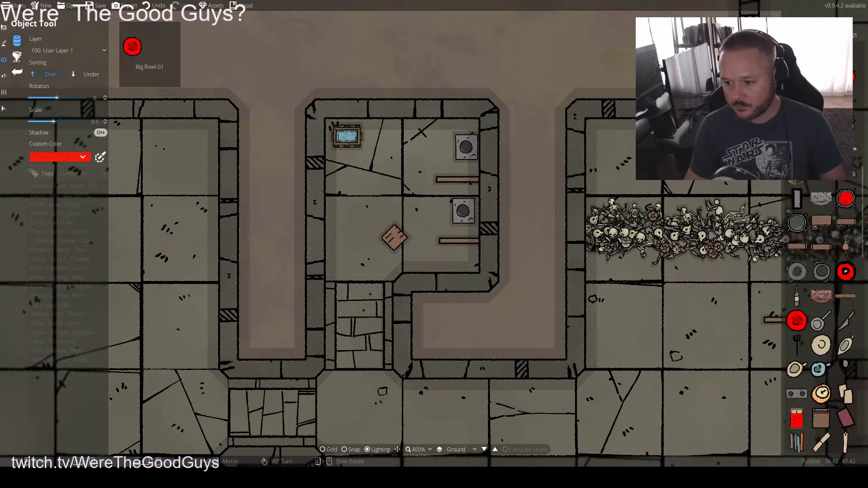
scroll(821, 316, down, 6)
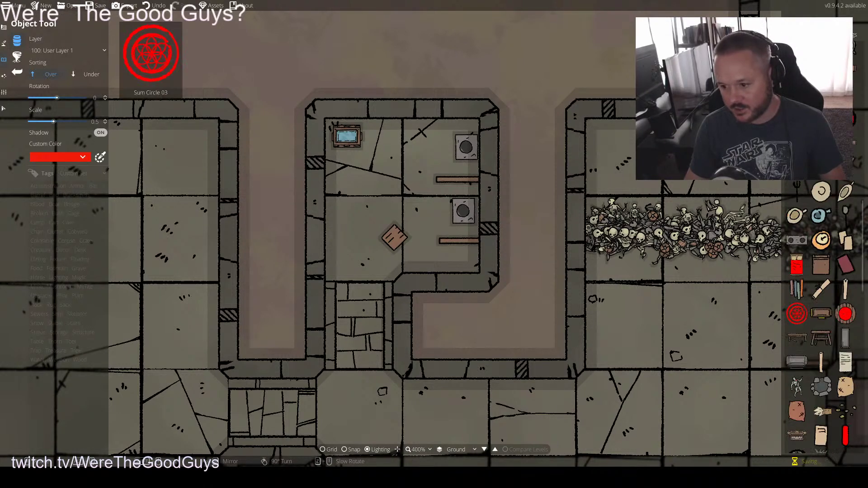
scroll(796, 314, down, 6)
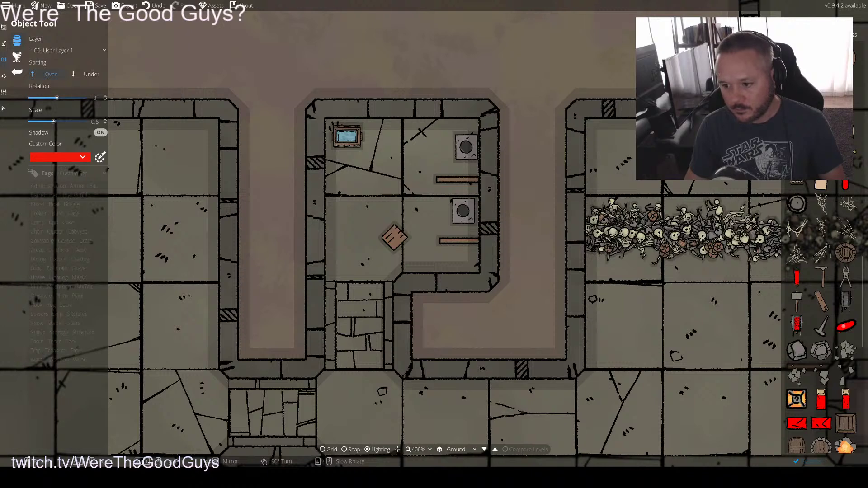
scroll(820, 317, down, 8)
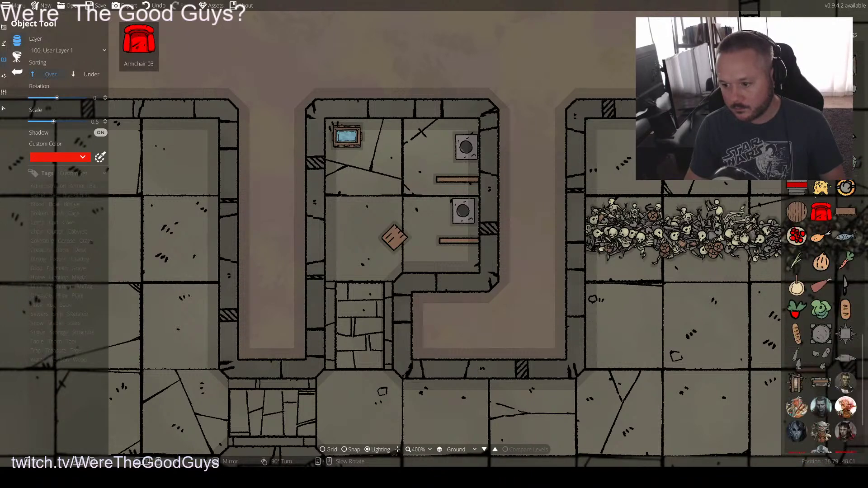
scroll(821, 316, down, 4)
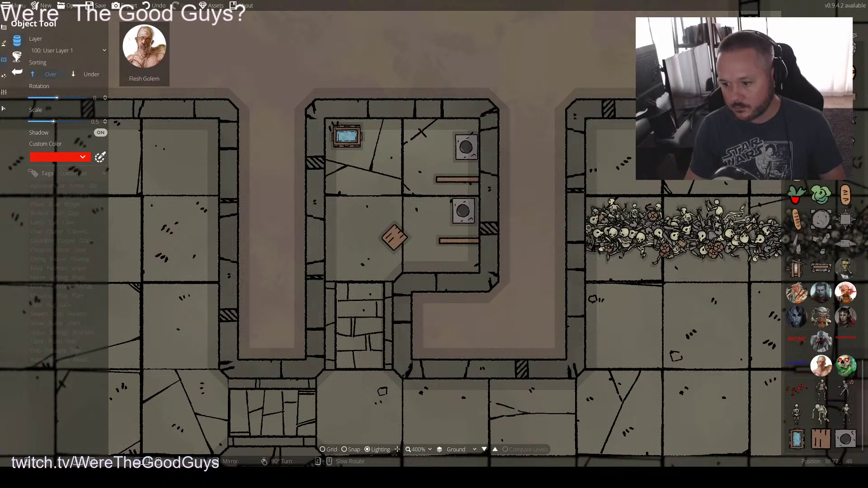
scroll(820, 317, up, 3)
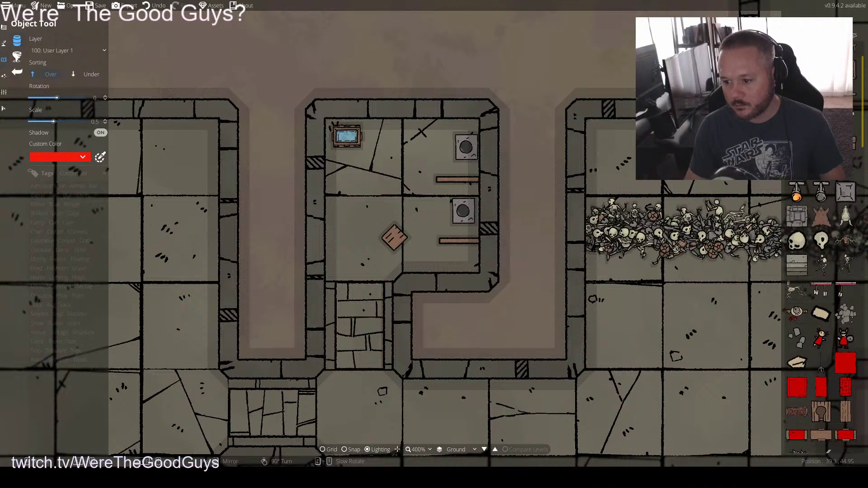
Look over the surrounding dungeon rooms and corridors, ending at the two washrooms
scroll(337, 172, down, 6)
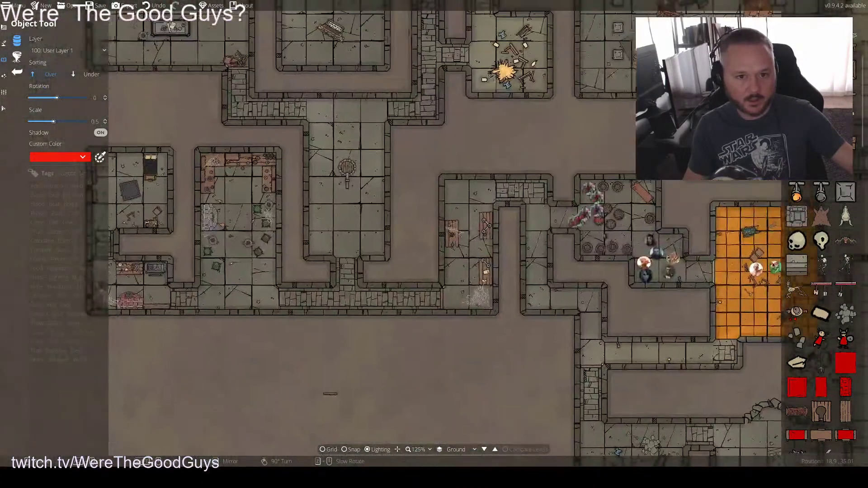
scroll(337, 193, up, 8)
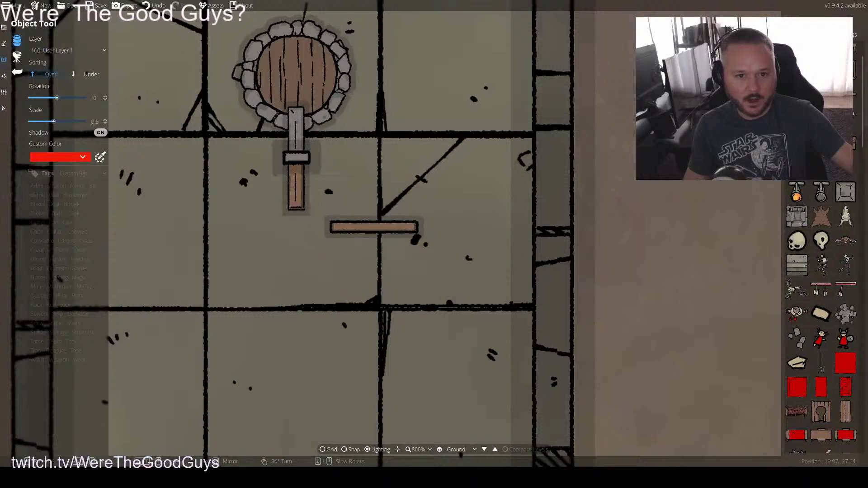
drag(668, 371, 535, 346)
scroll(535, 346, down, 5)
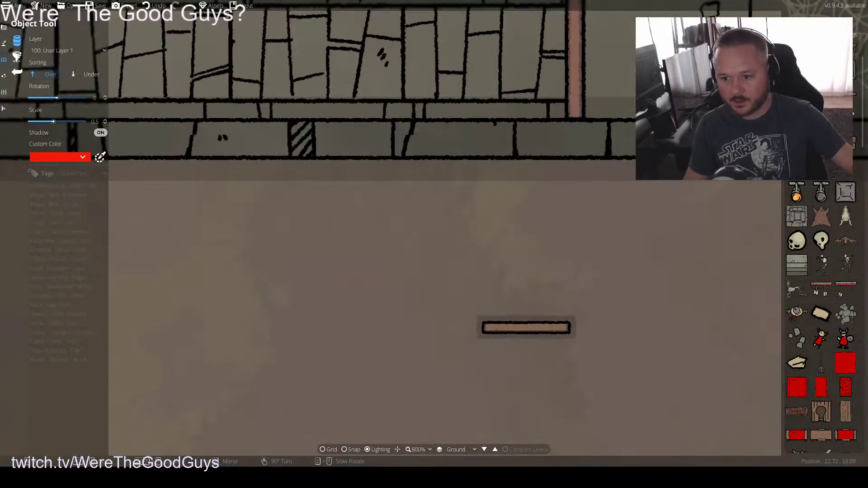
scroll(522, 325, down, 5)
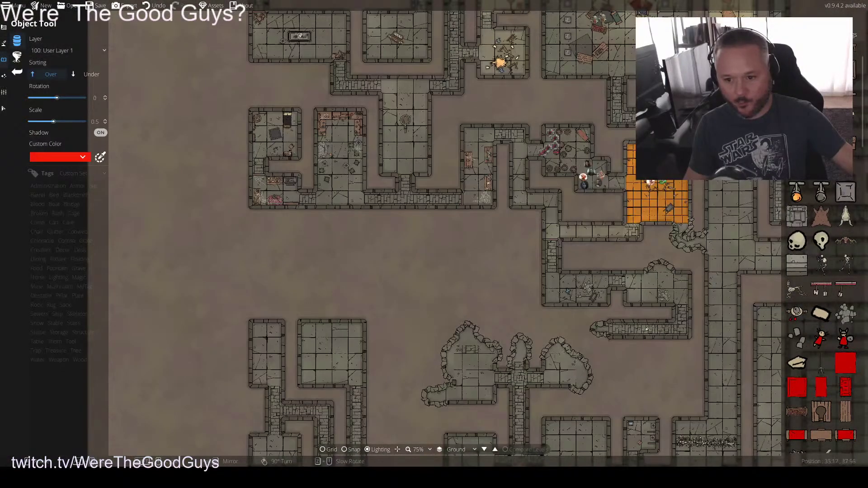
scroll(434, 226, up, 3)
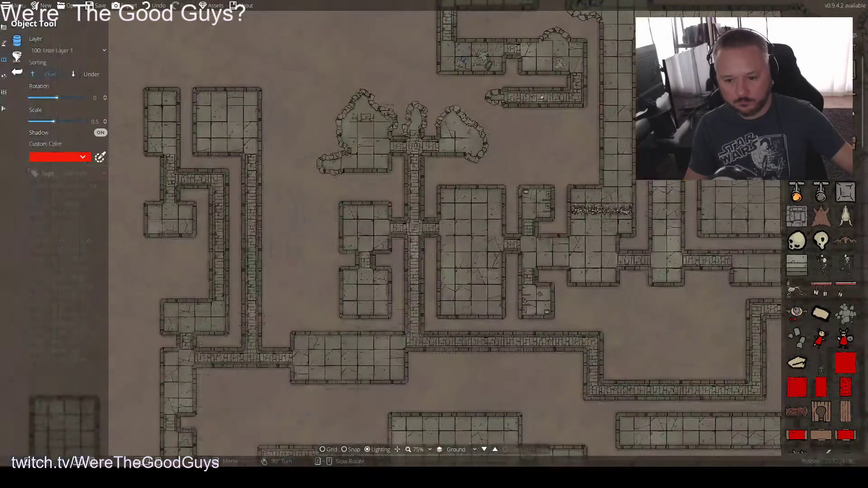
scroll(434, 226, up, 2)
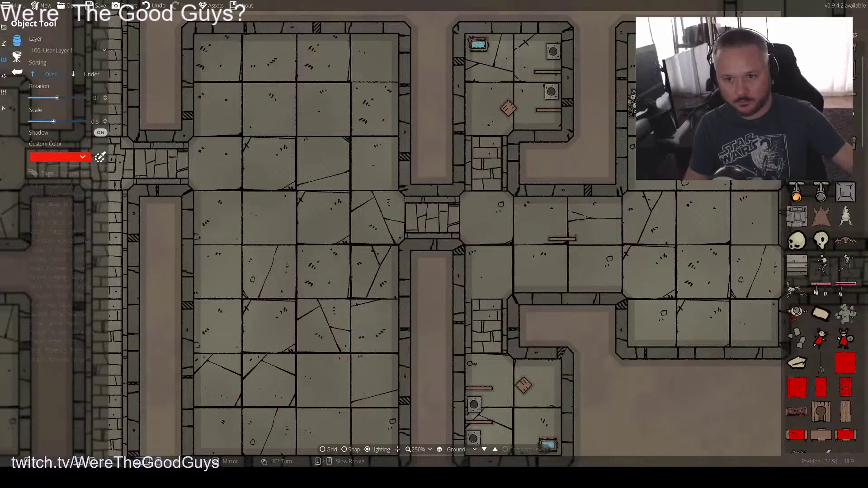
key(Up)
Place the round metal basin at 0 degrees rotation and 0.5 scale just east of the tub in the northern washroom
scroll(821, 294, up, 1)
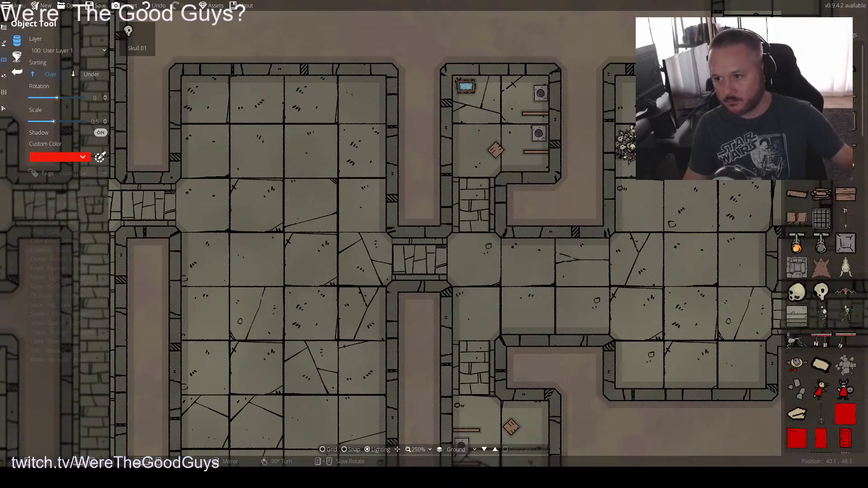
scroll(821, 316, down, 5)
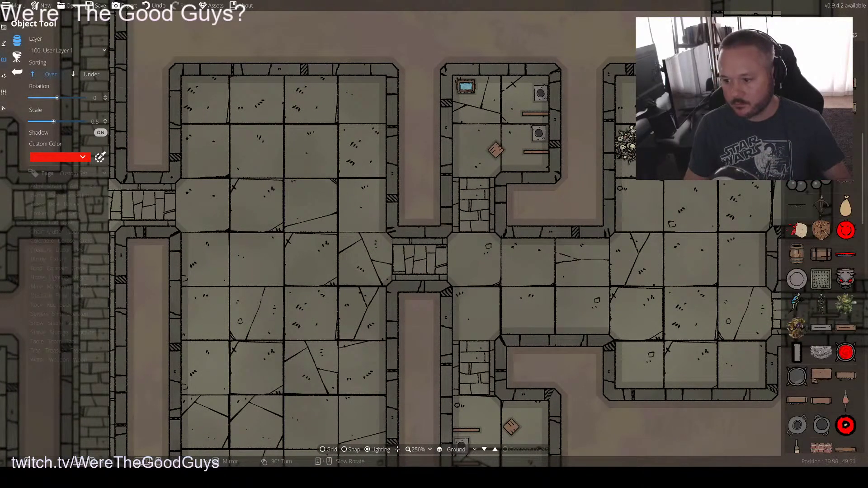
click(822, 328)
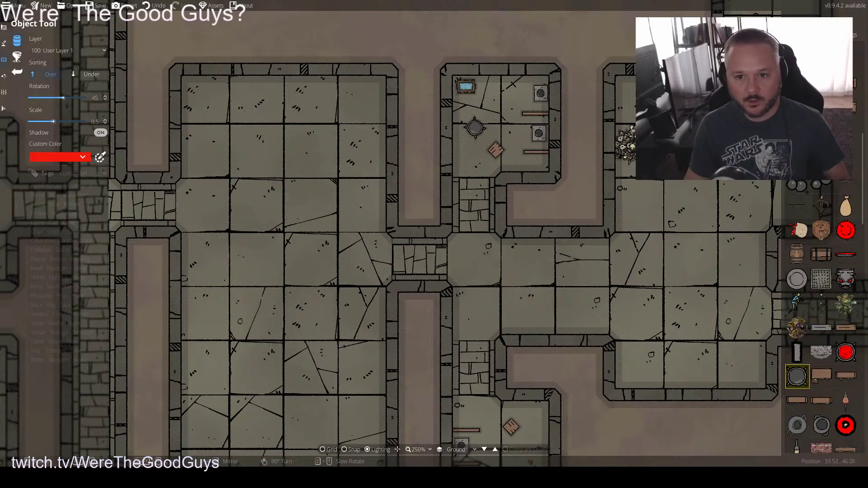
scroll(475, 127, down, 3)
scroll(475, 129, up, 6)
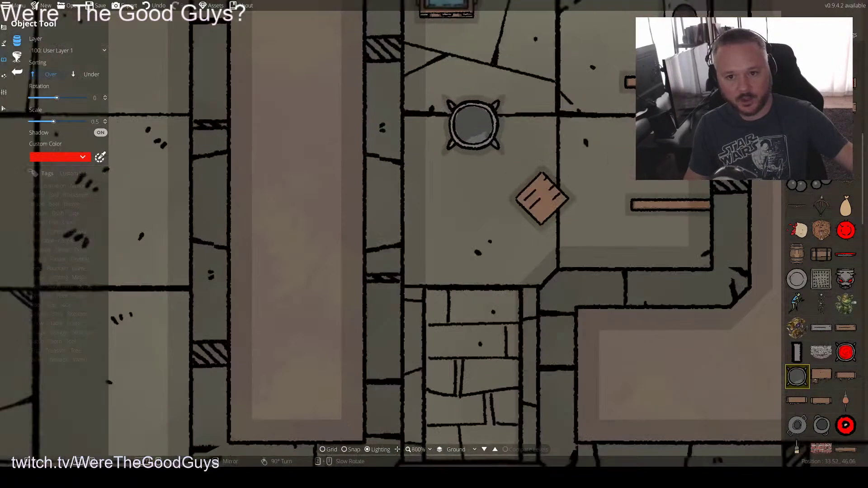
scroll(460, 113, down, 1)
key(Up)
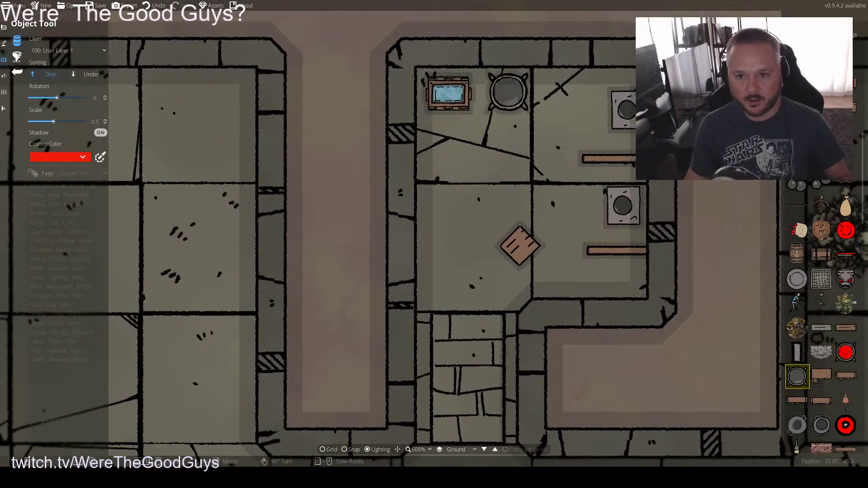
click(517, 94)
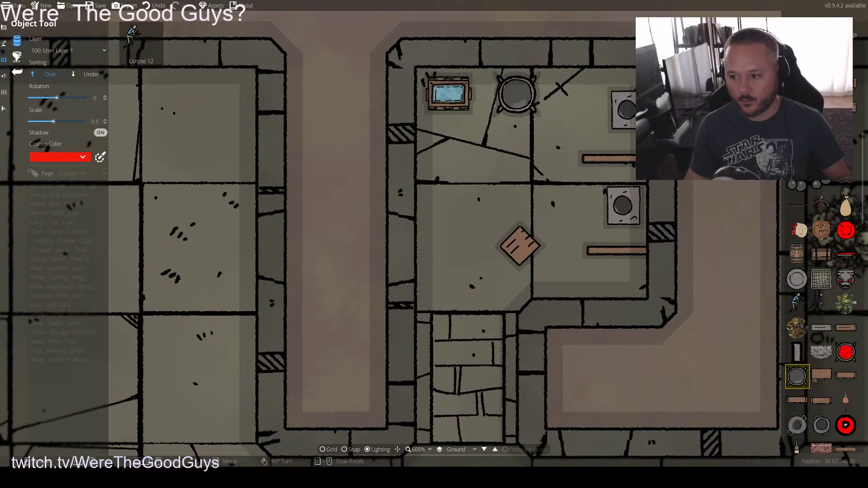
Fit a grey stone pillar at -90 degrees rotation and 0.3 scale as a tap on the northern washroom's round basin
click(821, 328)
scroll(514, 76, down, 7)
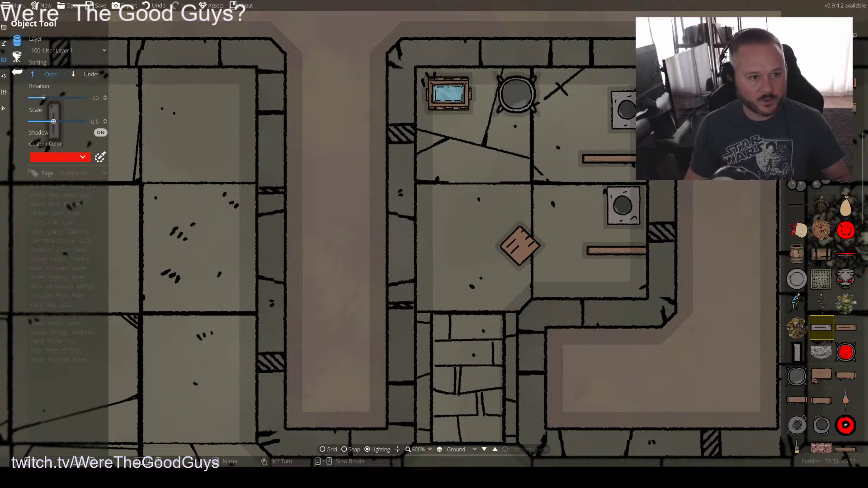
drag(54, 121, 47, 121)
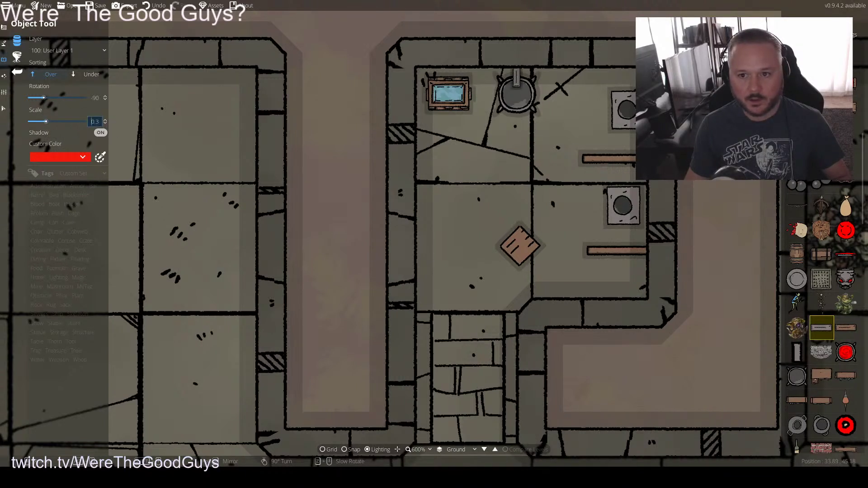
Place the round basin at 0.5 scale just north of the southern washroom's tub and shift that tub slightly southeast
drag(477, 250, 480, 5)
drag(490, 400, 486, 11)
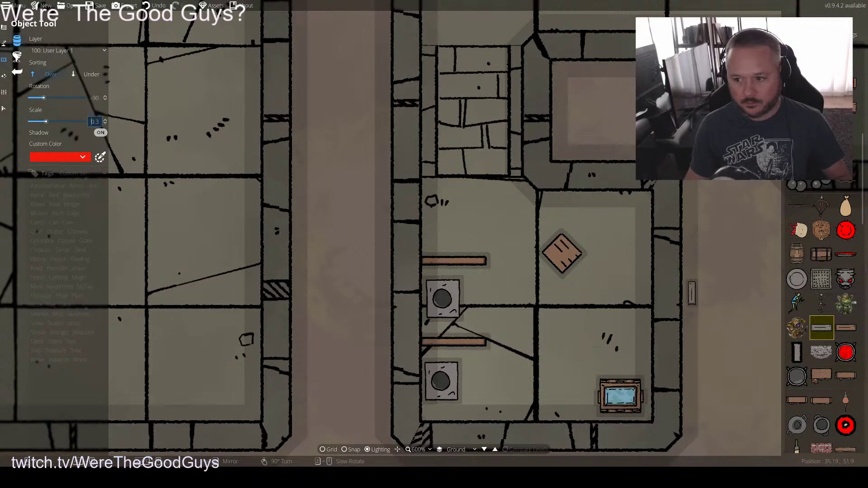
click(797, 376)
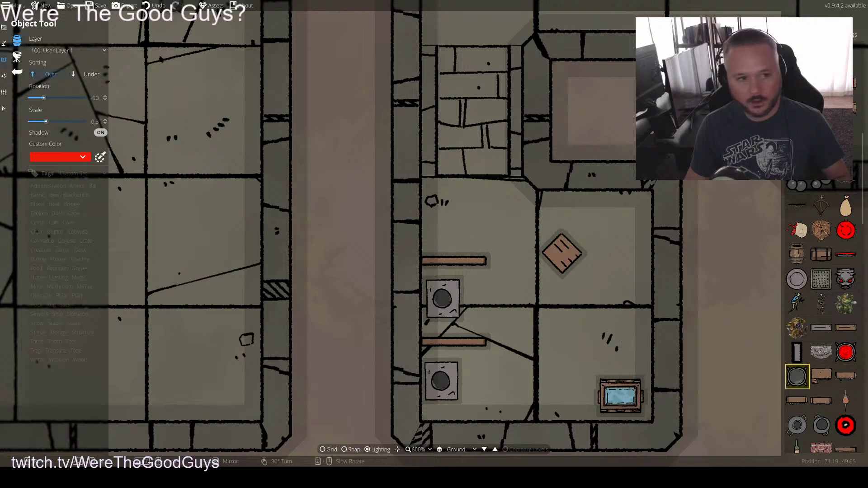
drag(45, 121, 53, 122)
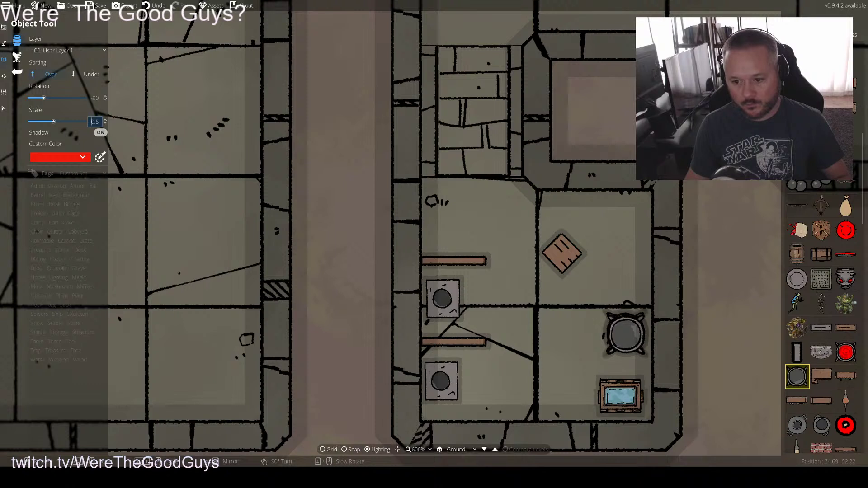
click(625, 332)
click(3, 109)
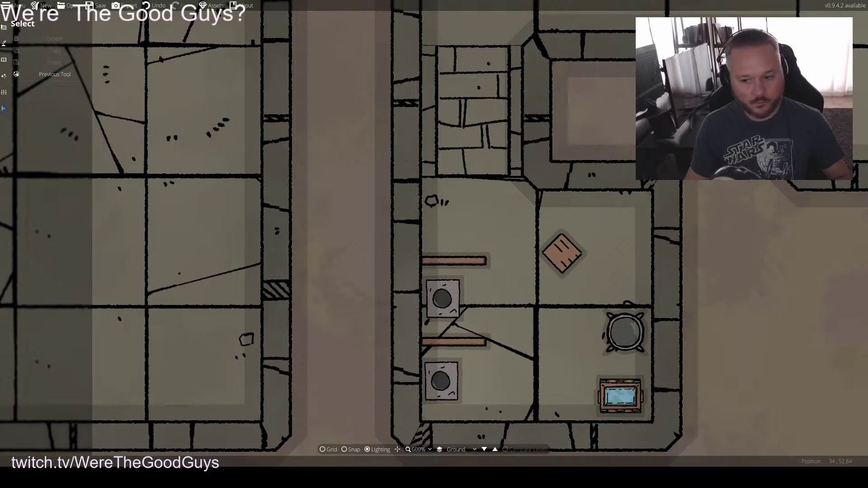
drag(620, 396, 622, 398)
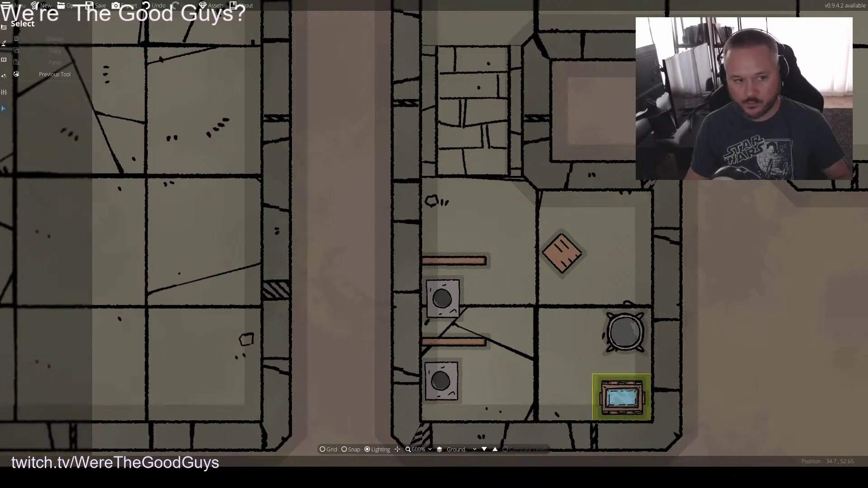
Fit grey stone pillars at 0.3 scale as taps on the southern washroom's round basin and water tub, and save the map
key(o)
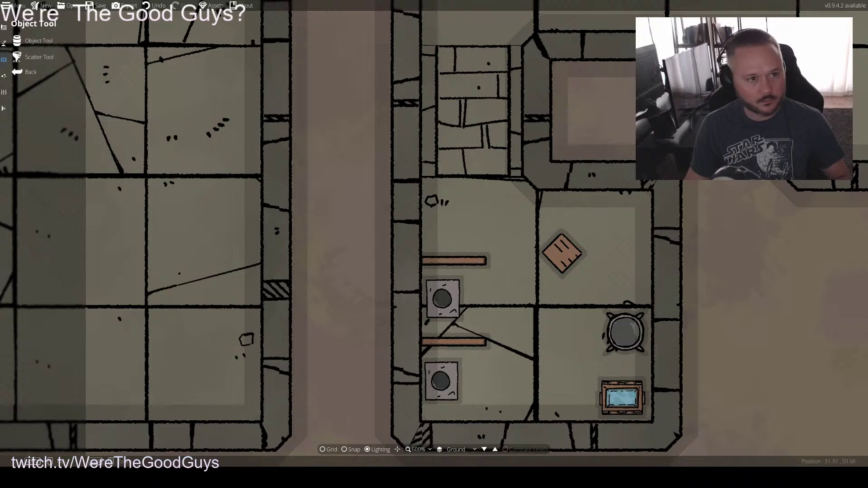
click(38, 40)
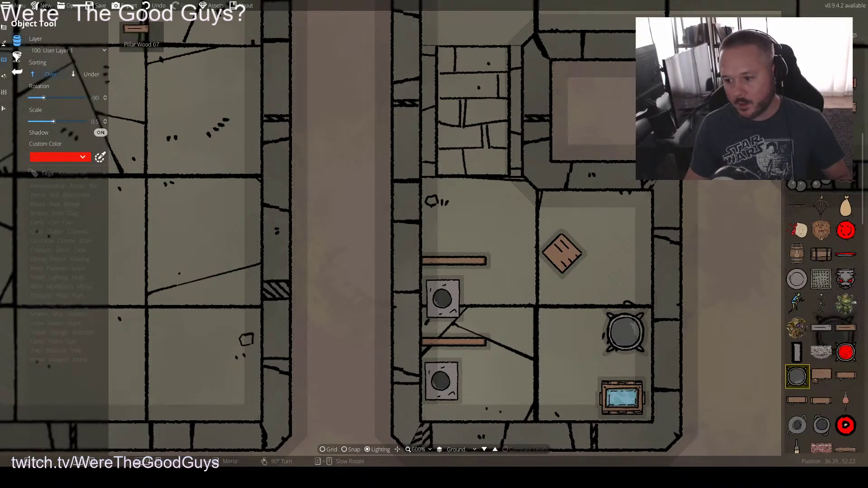
click(822, 327)
drag(53, 122, 49, 121)
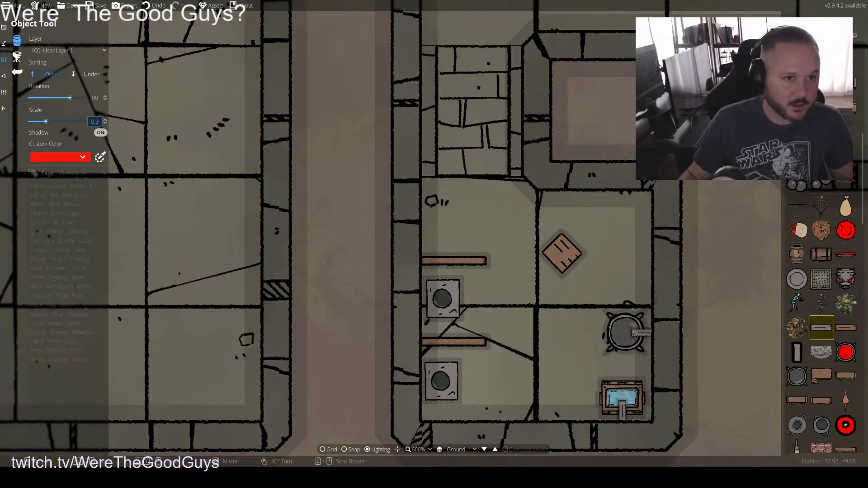
key(ctrl+s)
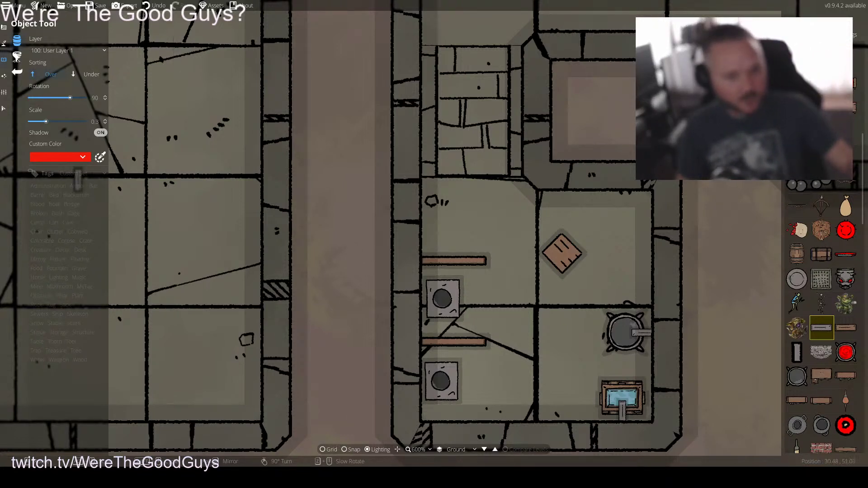
Place the small plank table at 45 degrees rotation and 0.5 scale in the southwest part of the large hall
scroll(321, 195, down, 5)
scroll(327, 199, up, 1)
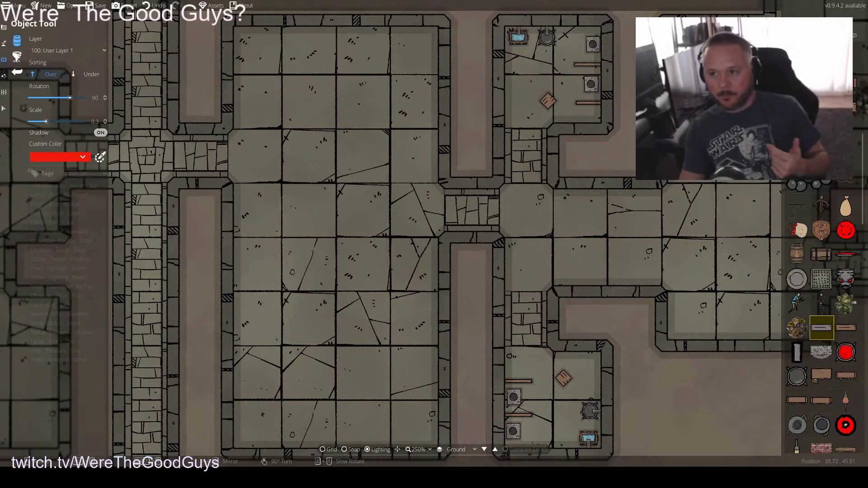
click(797, 35)
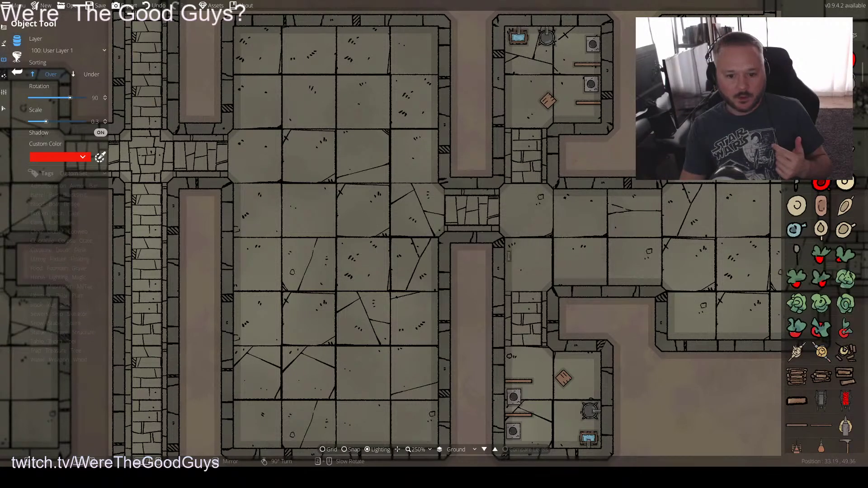
drag(478, 284, 524, 270)
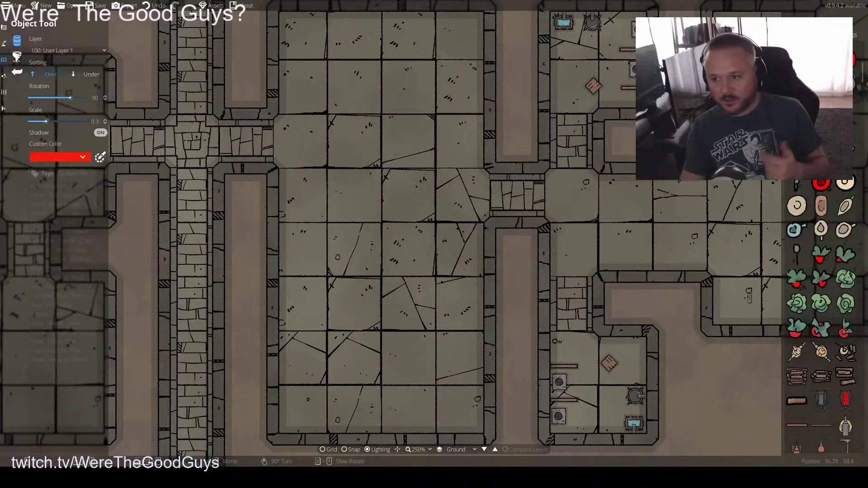
scroll(820, 316, down, 10)
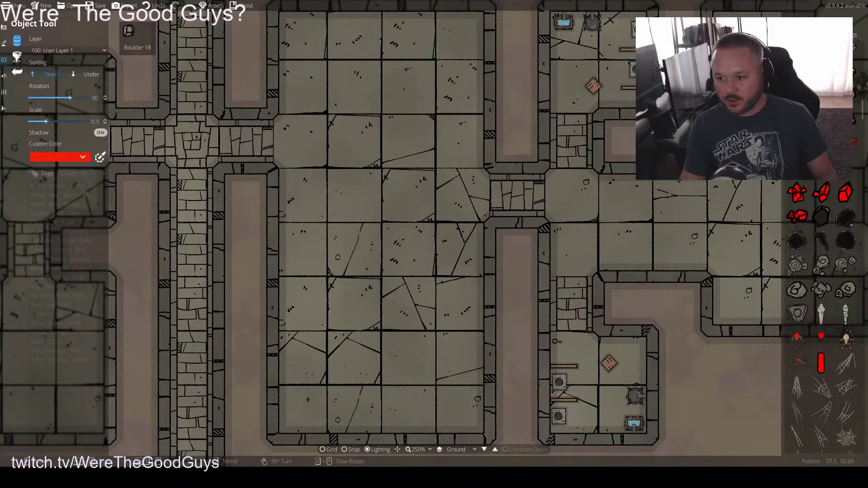
scroll(820, 317, down, 5)
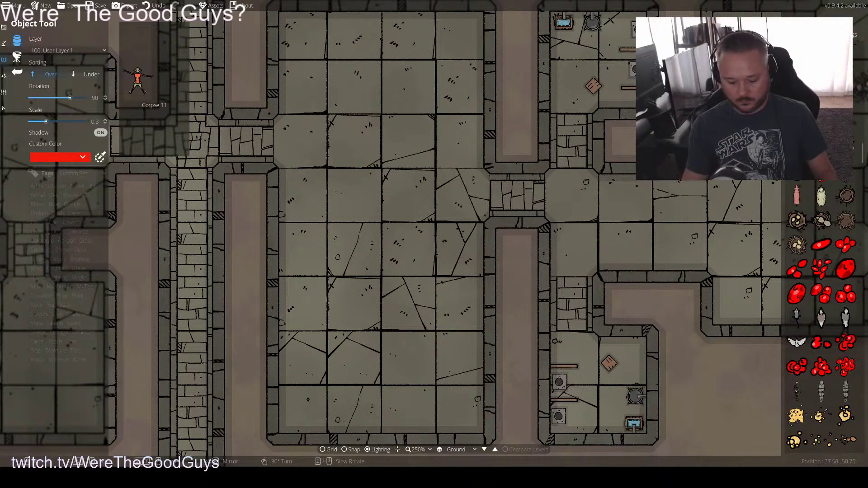
scroll(820, 317, down, 15)
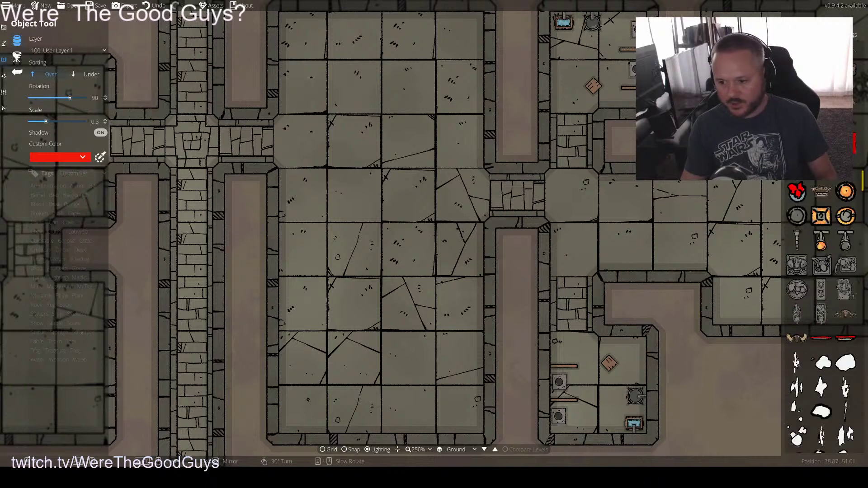
scroll(821, 316, down, 10)
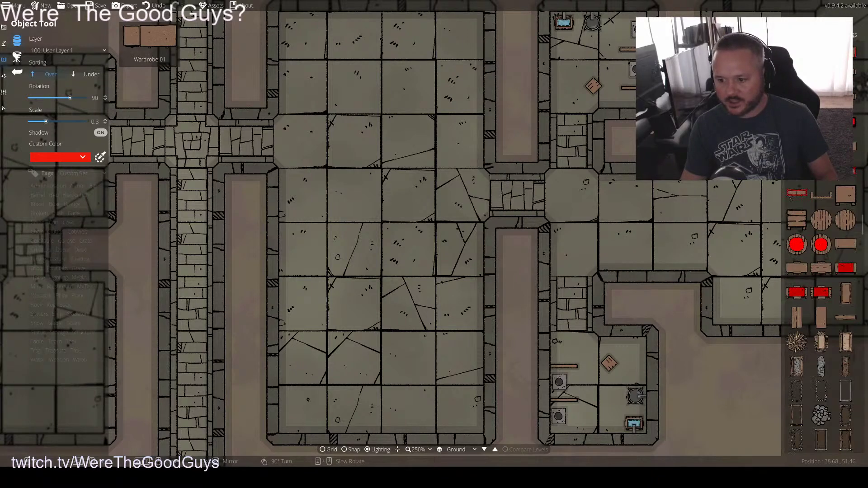
scroll(836, 344, down, 10)
scroll(823, 316, up, 10)
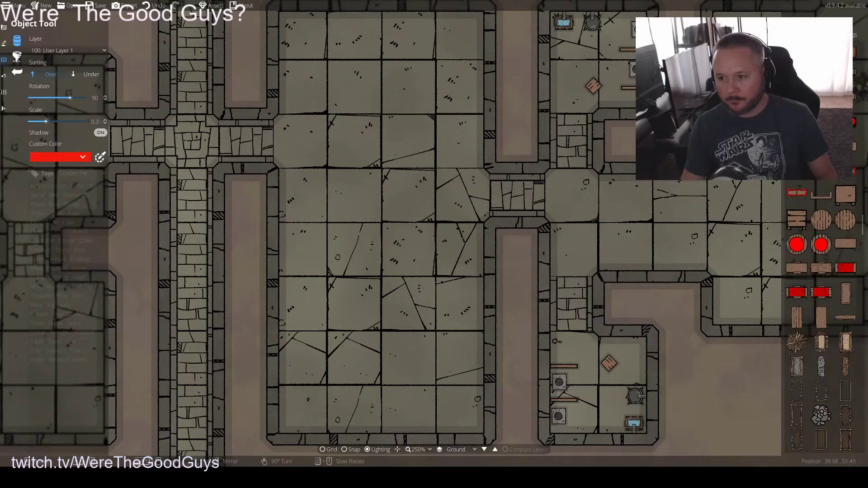
click(822, 269)
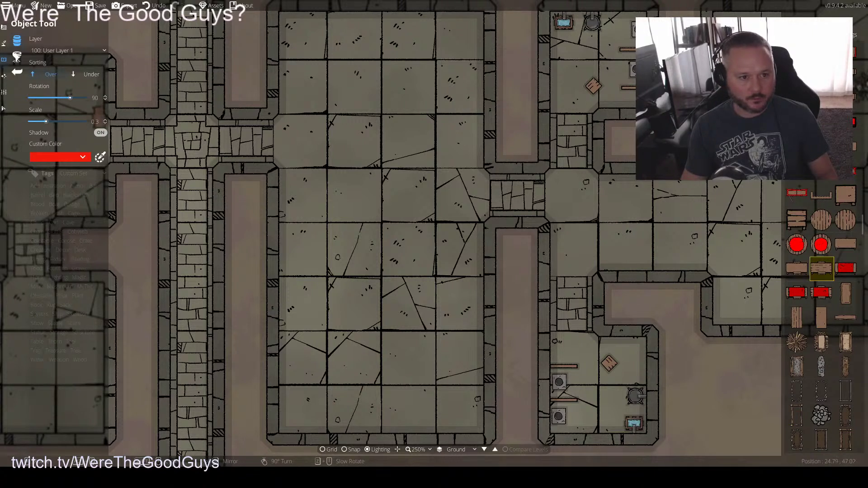
scroll(51, 115, up, 3)
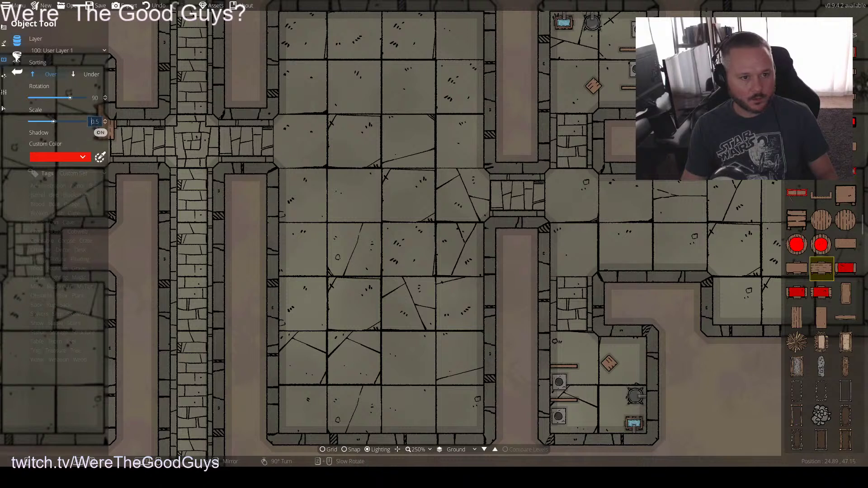
scroll(328, 366, down, 4)
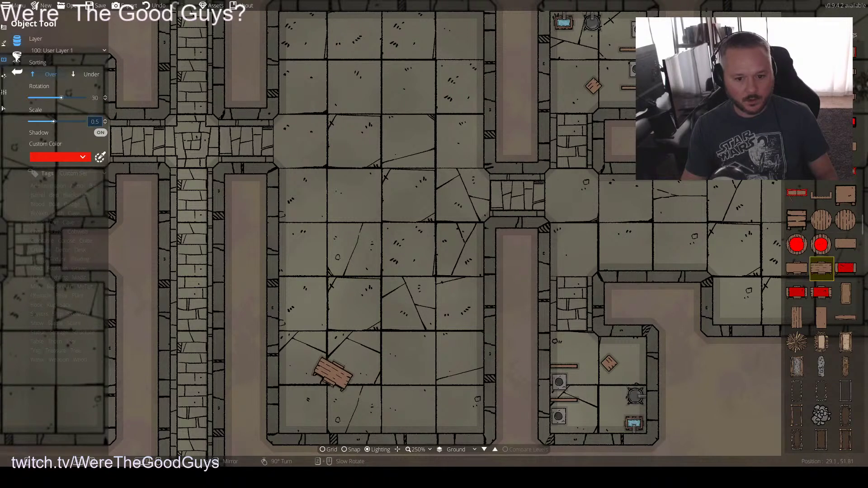
scroll(332, 373, up, 1)
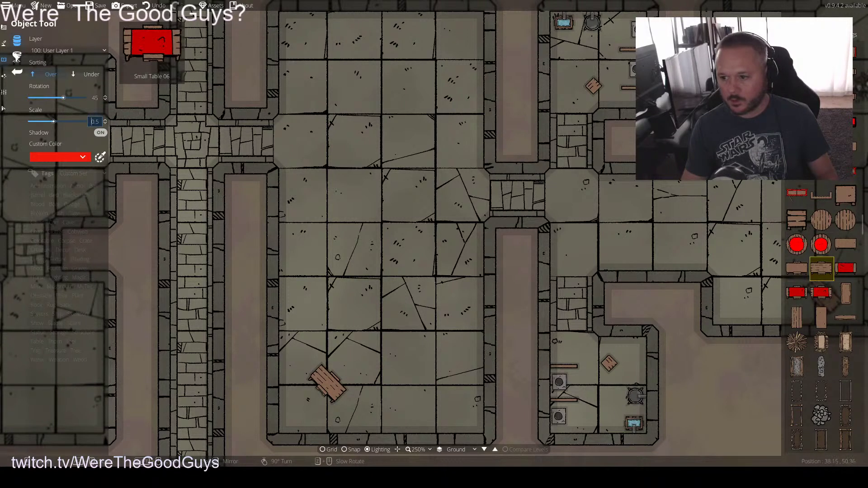
Place Small Table 04 with a dark red cloth at 0 degrees rotation and 0.5 scale in the large hall's northeast part
click(825, 272)
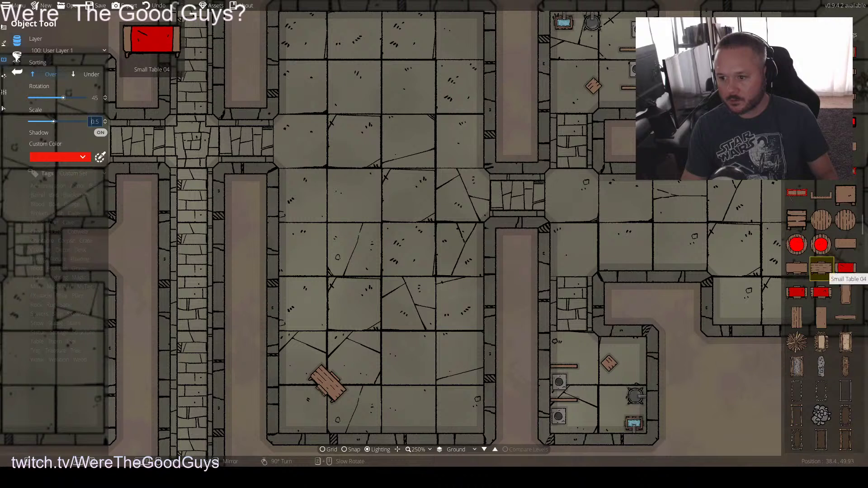
click(846, 269)
scroll(436, 86, down, 2)
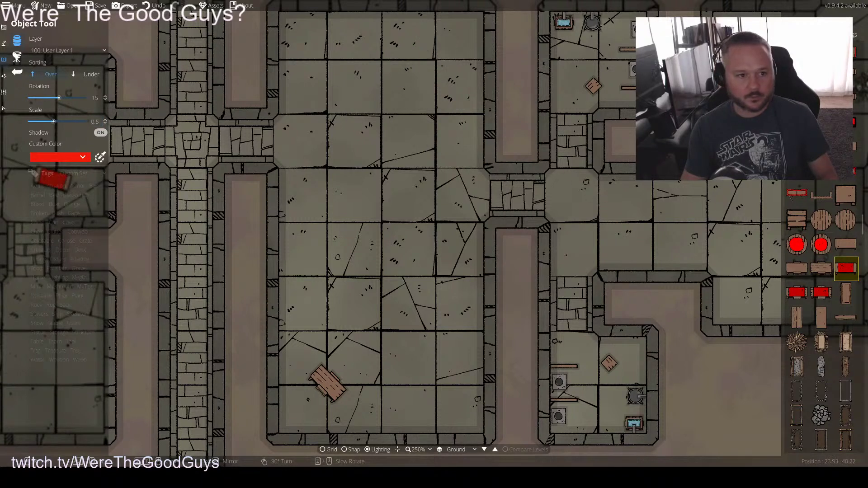
click(56, 157)
click(34, 171)
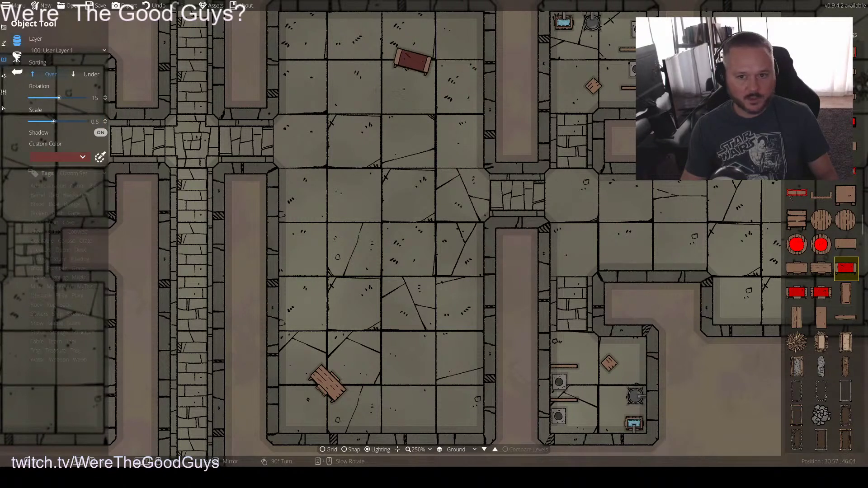
scroll(416, 63, down, 4)
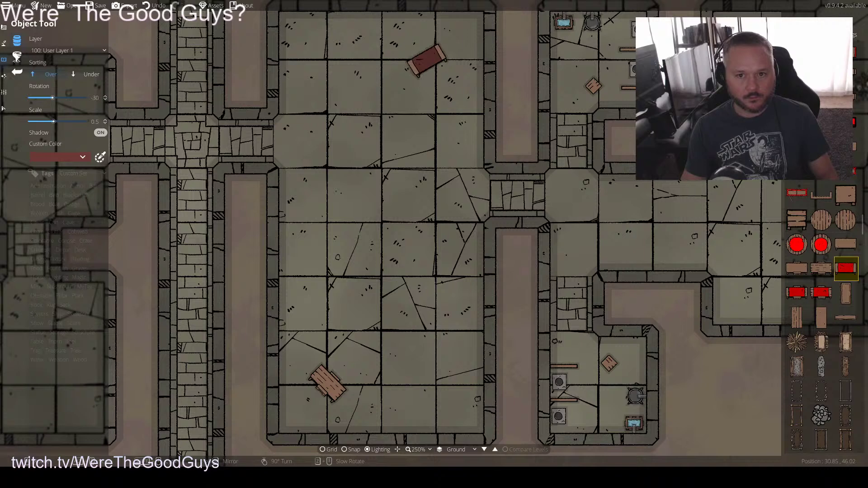
scroll(427, 61, up, 2)
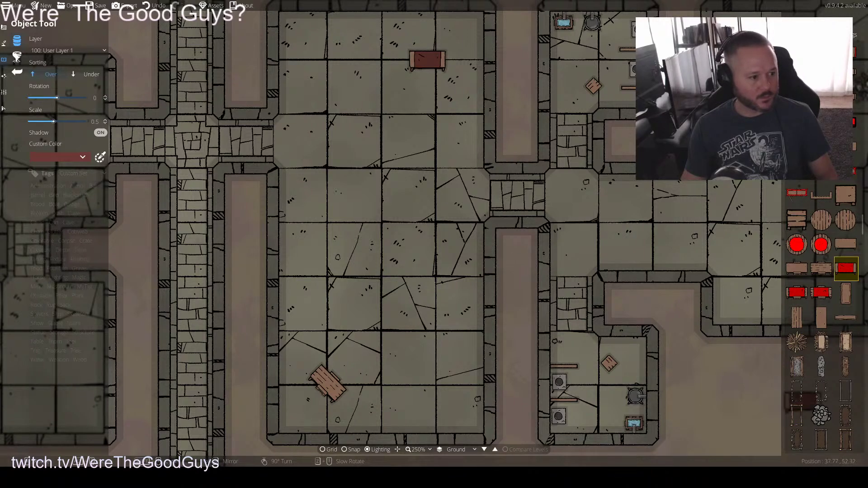
Place a green square carpet at -45 degrees rotation and 0.5 scale in the southeast part of the large hall
scroll(821, 317, down, 10)
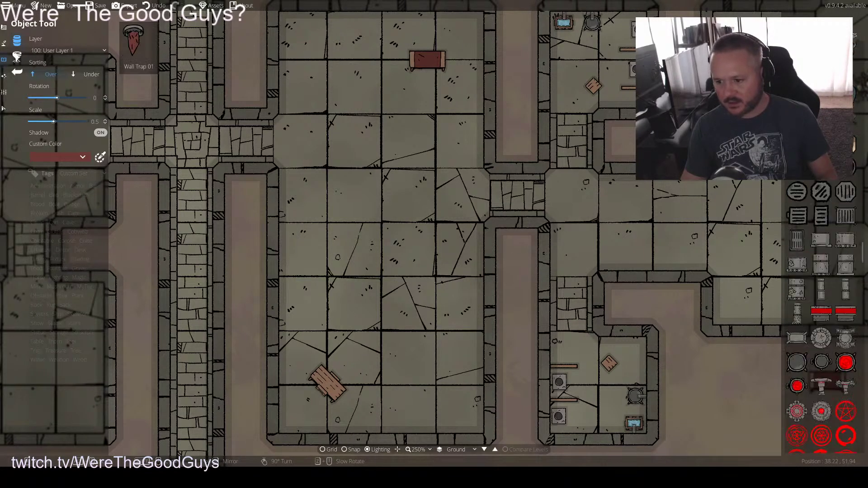
scroll(821, 317, down, 10)
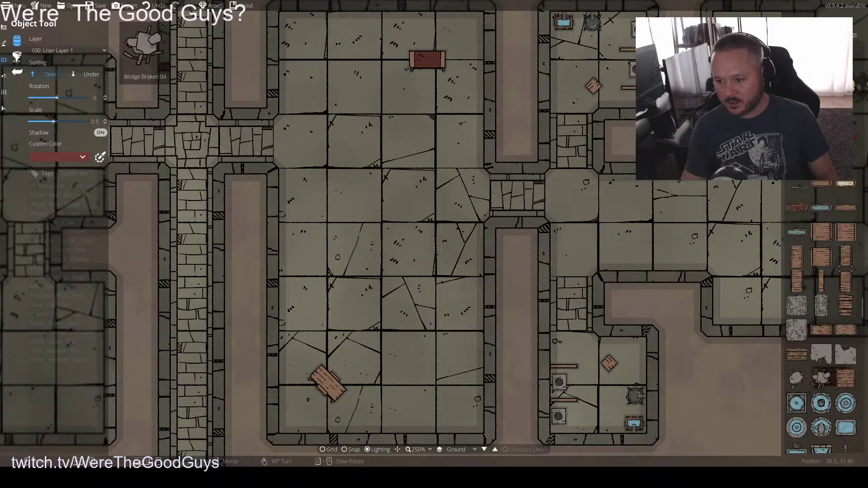
scroll(821, 316, up, 8)
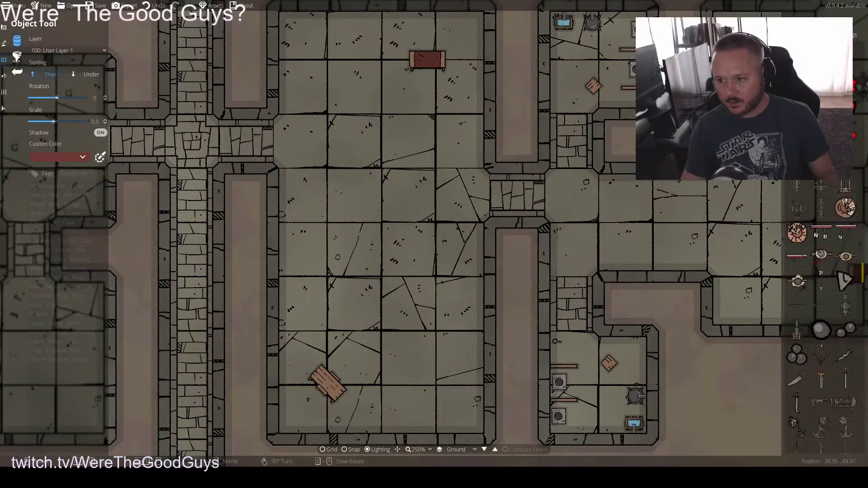
scroll(821, 294, down, 5)
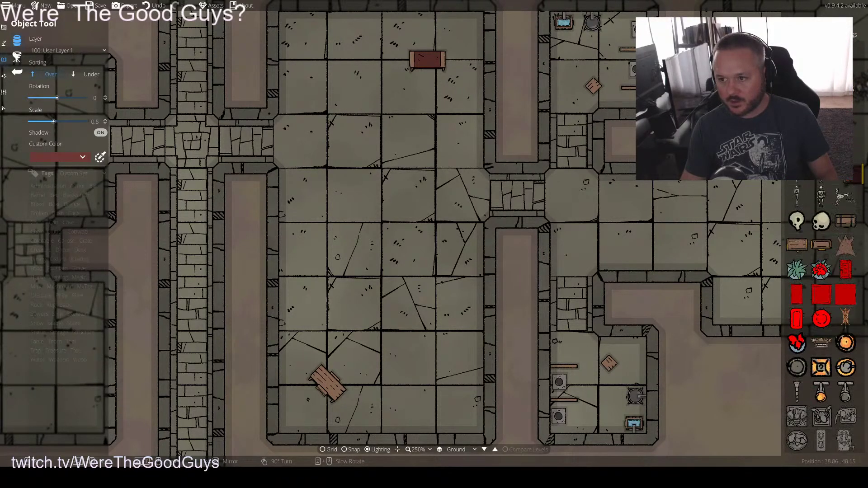
click(82, 157)
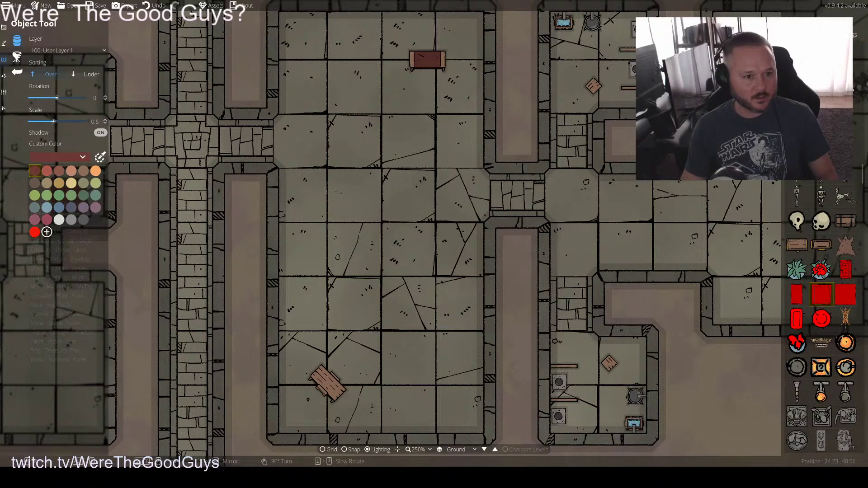
click(46, 195)
click(82, 157)
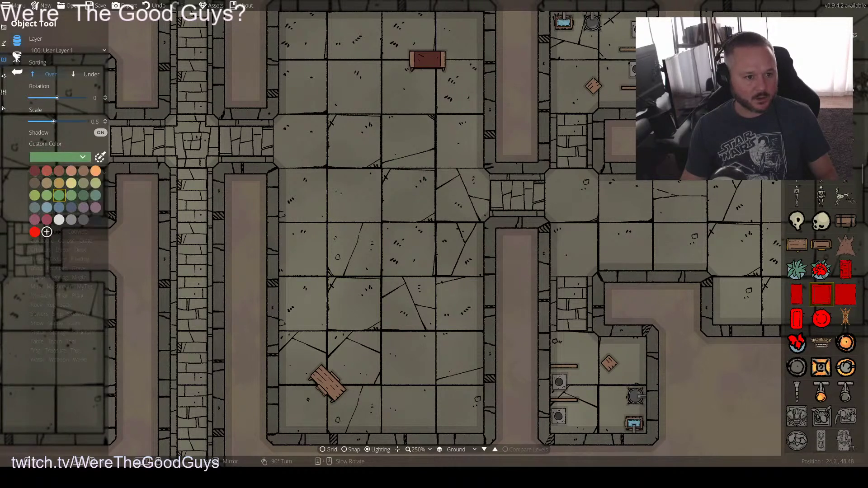
click(83, 157)
scroll(402, 305, down, 3)
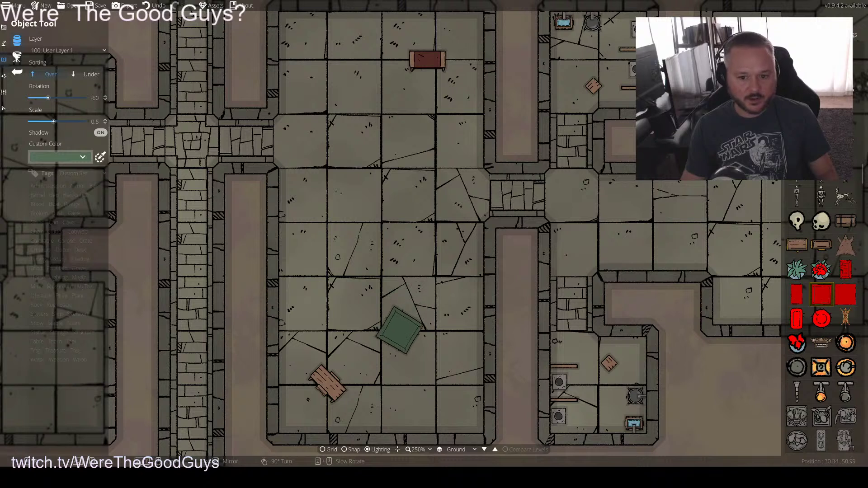
click(418, 344)
Place a dark grey square carpet at -120 degrees rotation and 0.5 scale in the northwest part of the large hall
click(59, 157)
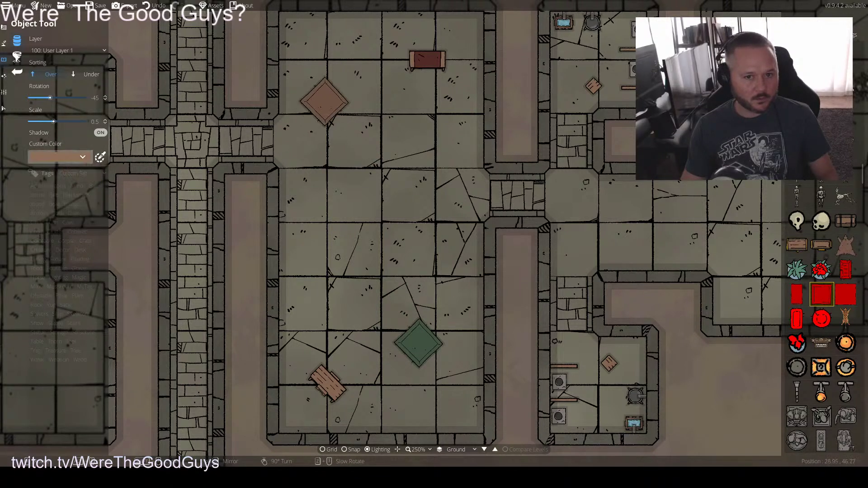
click(84, 170)
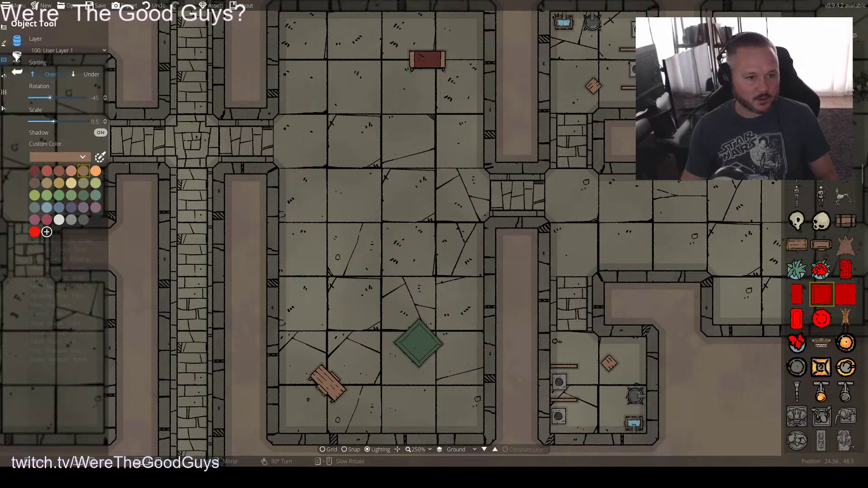
scroll(336, 100, down, 5)
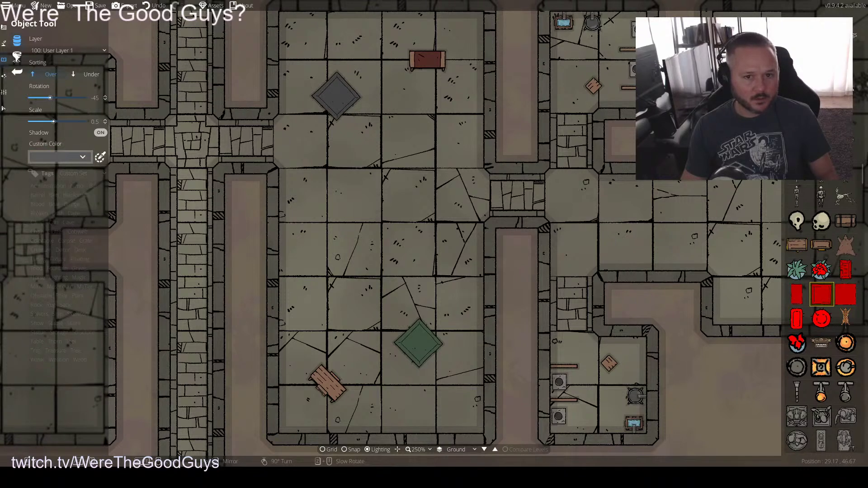
click(337, 100)
scroll(821, 294, down, 5)
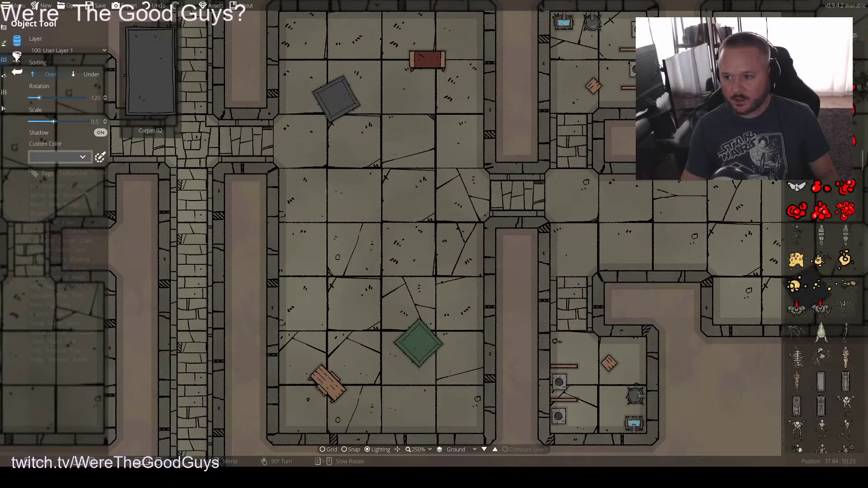
Place two small bottles at 0.25 scale on the floor of the large hall, north of the plank table
scroll(820, 294, down, 10)
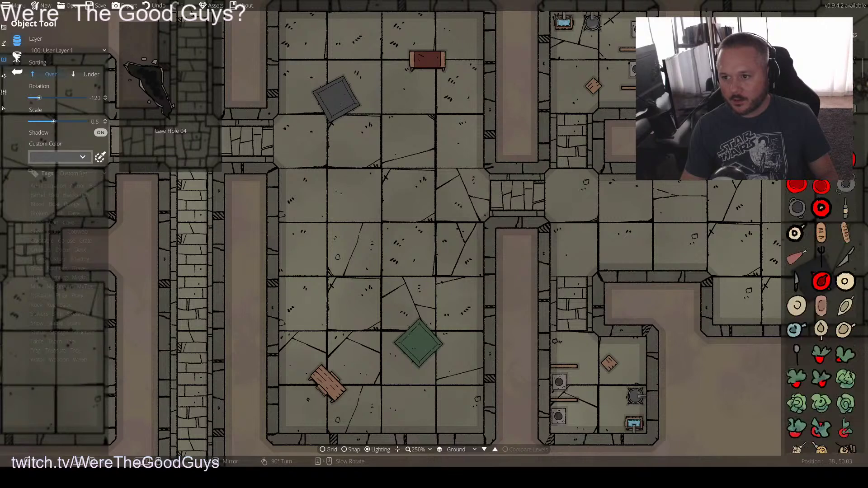
scroll(820, 294, down, 8)
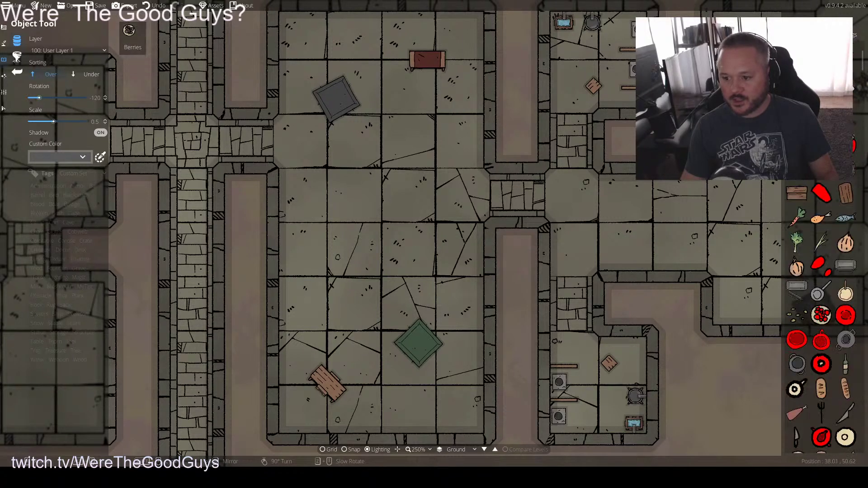
scroll(820, 294, down, 2)
click(846, 262)
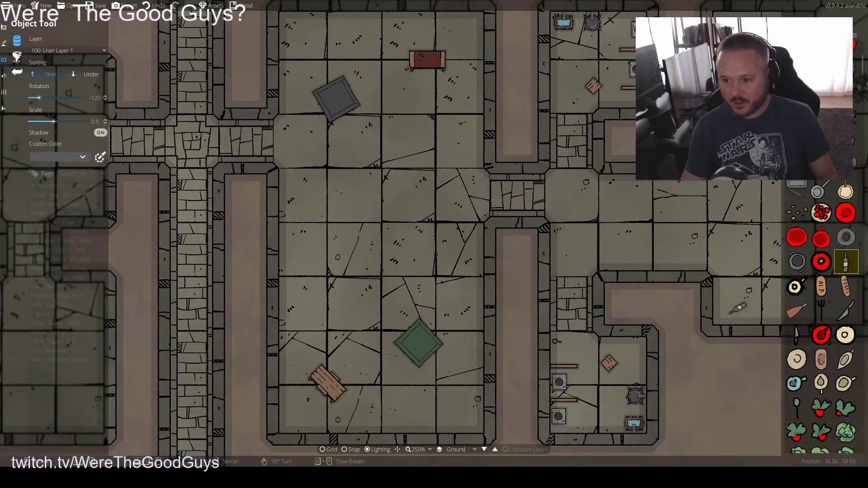
drag(53, 121, 43, 122)
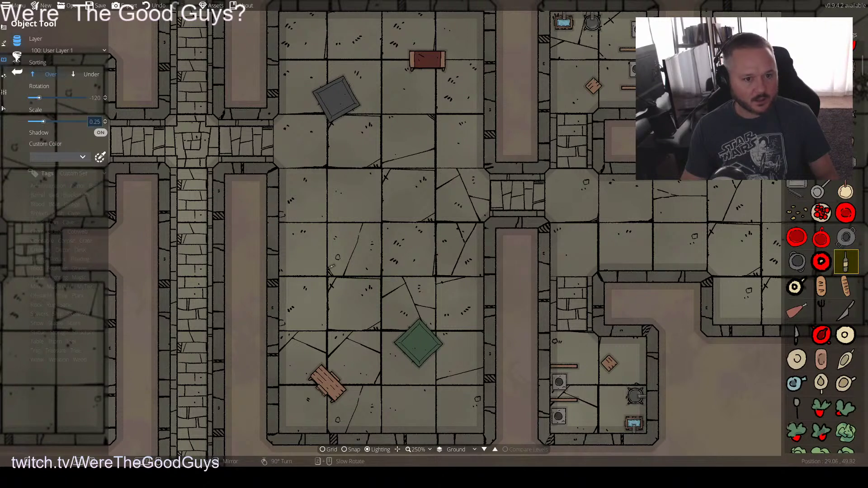
click(340, 326)
scroll(342, 308, up, 11)
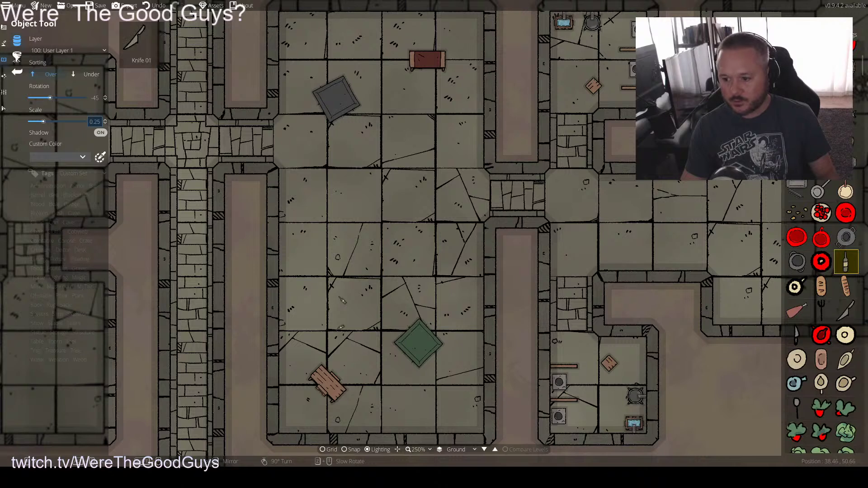
Place a small tabletop item on the red-cloth table and a food item on the plank table at 0.5 scale
scroll(821, 316, up, 5)
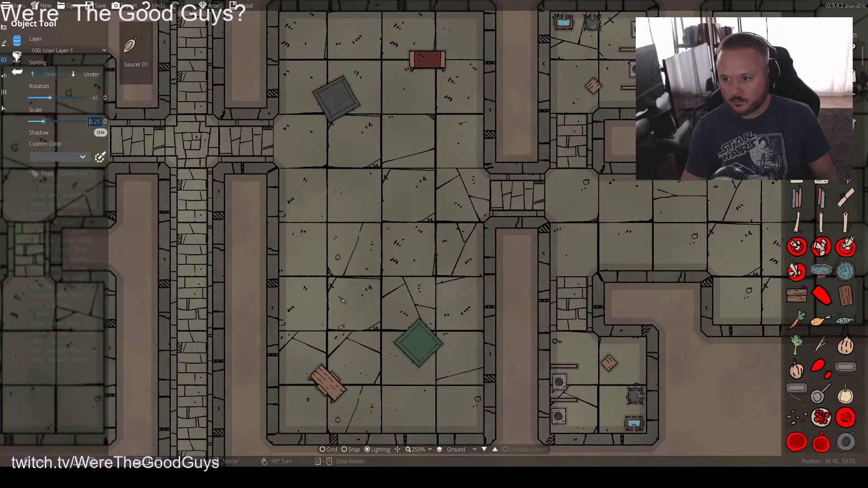
scroll(821, 294, up, 1)
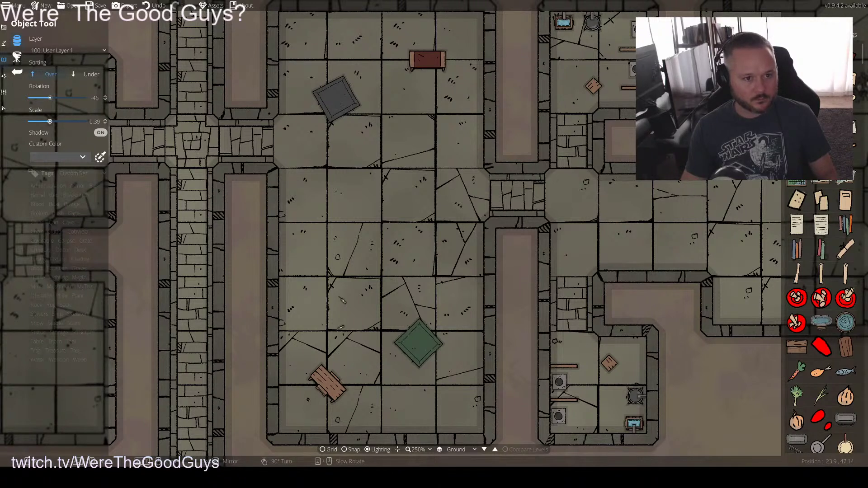
drag(49, 122, 51, 122)
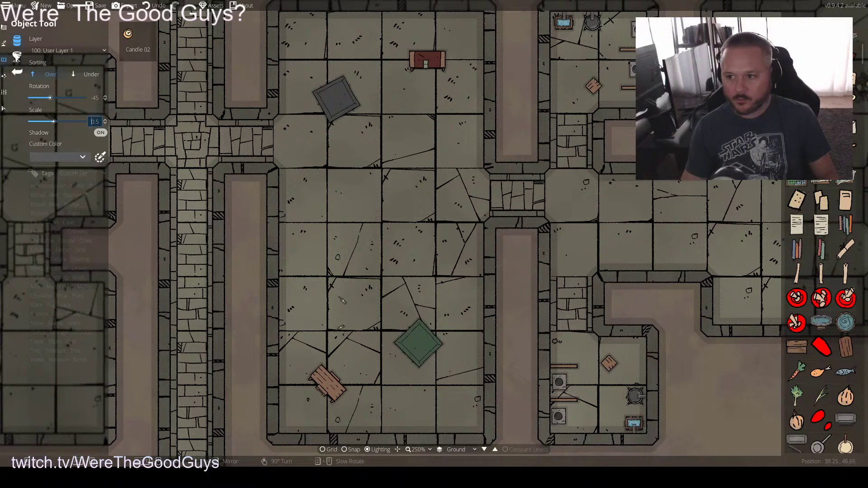
click(821, 372)
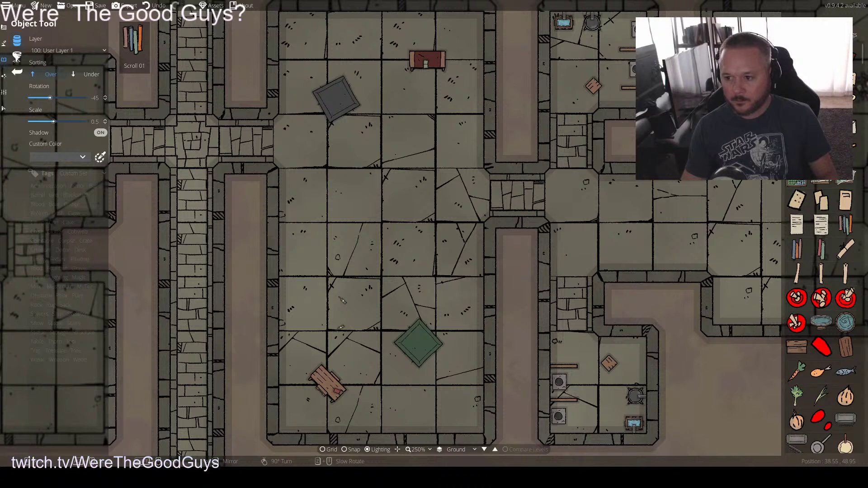
Place a pair of paper sheets and a single sheet at 0.5 scale on the floor northeast of the green carpet
click(821, 199)
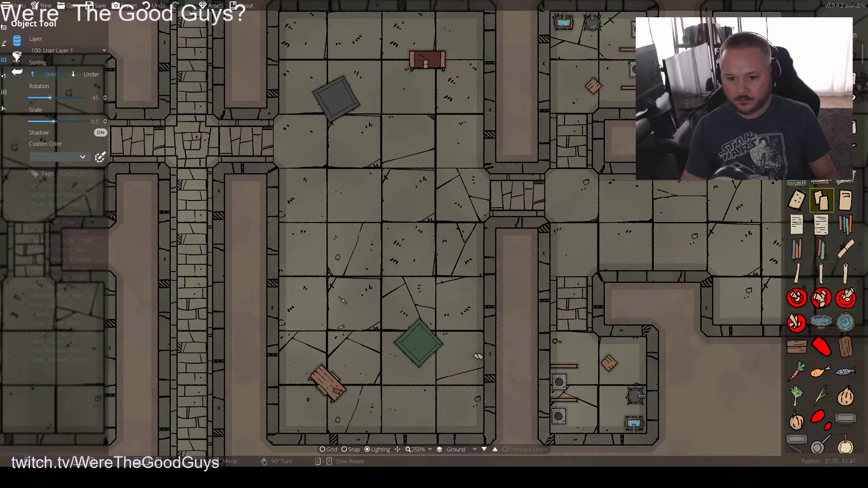
click(454, 268)
scroll(450, 312, up, 4)
click(454, 311)
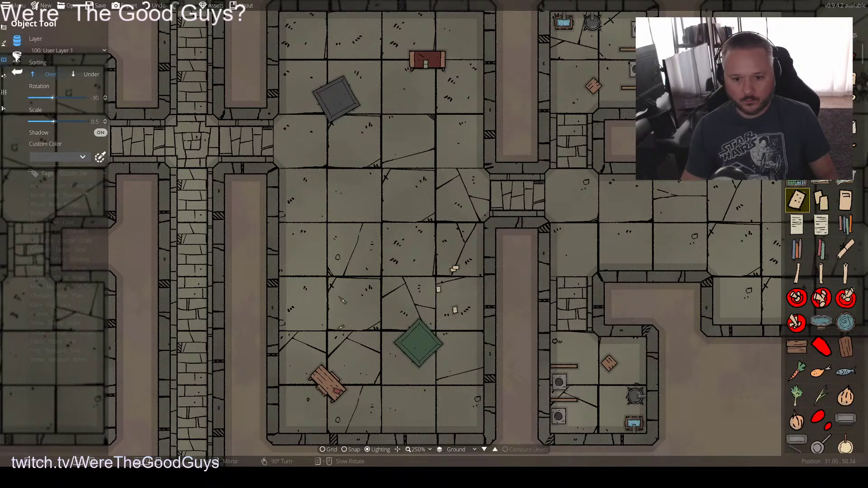
Scatter two single sheets at -30 and -75 degrees and a paper pair at 60 degrees just north of the dark grey carpet
click(316, 49)
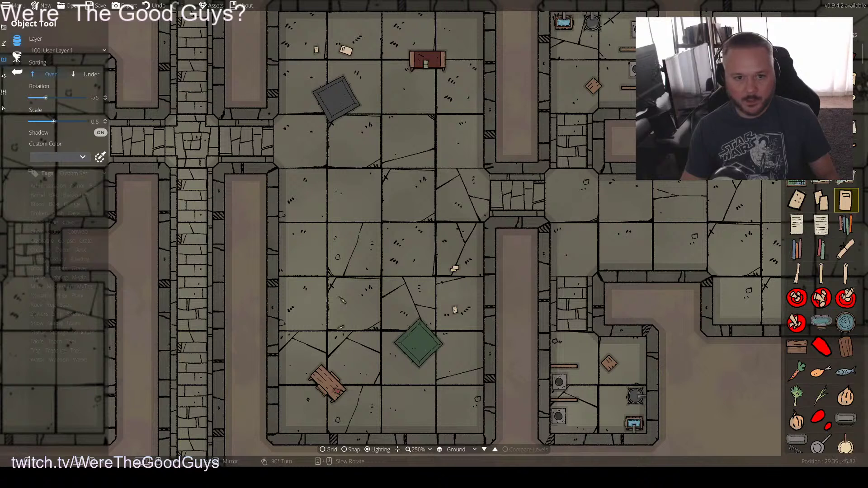
click(796, 199)
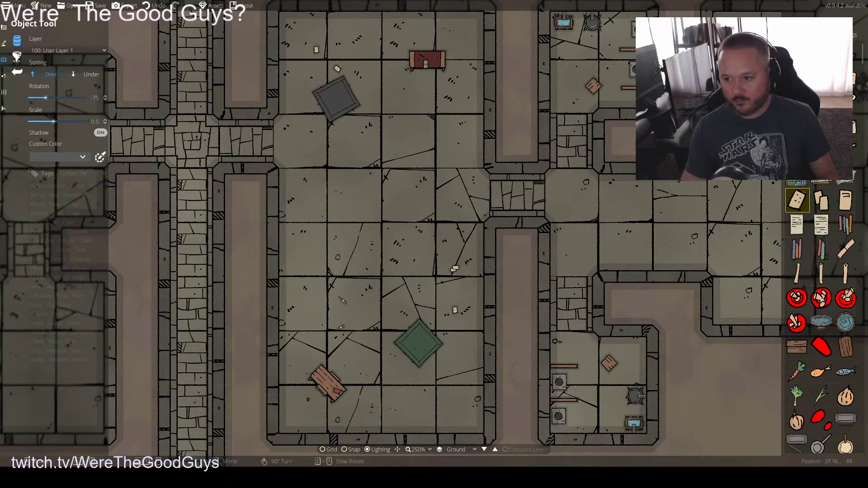
click(336, 69)
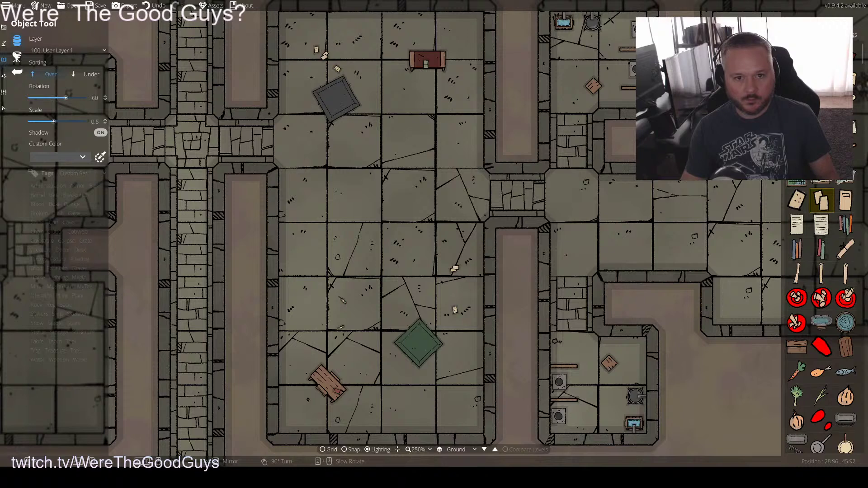
click(348, 44)
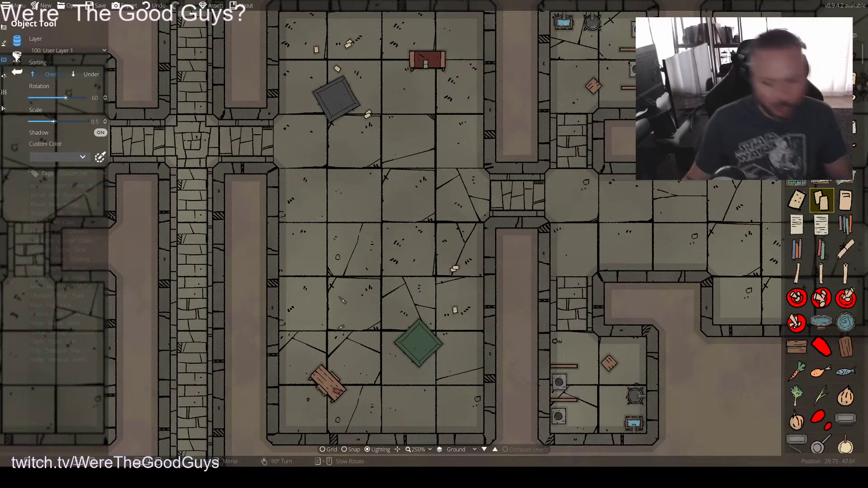
Browse the object library for furnishings suited to the large empty room with the collapsed east wall
scroll(821, 316, down, 3)
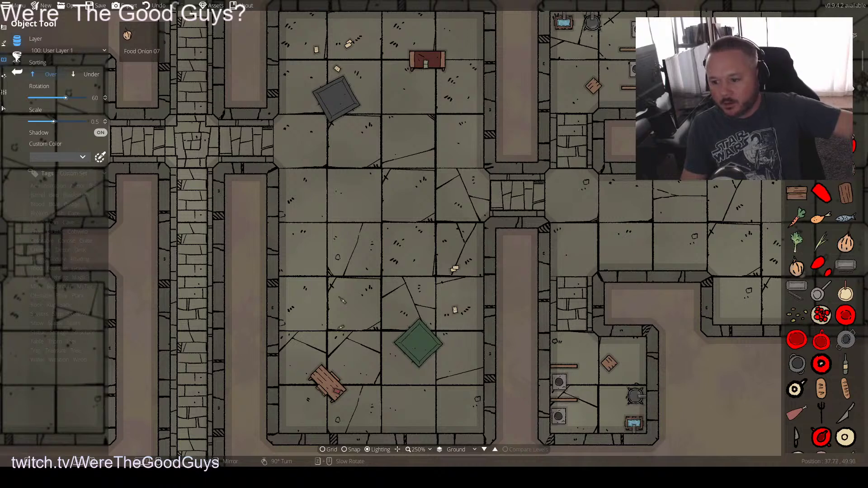
scroll(821, 316, down, 5)
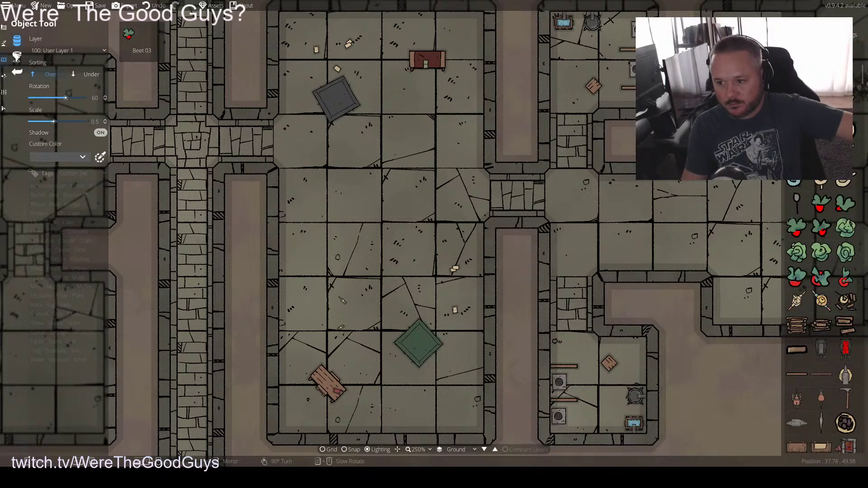
scroll(821, 255, down, 5)
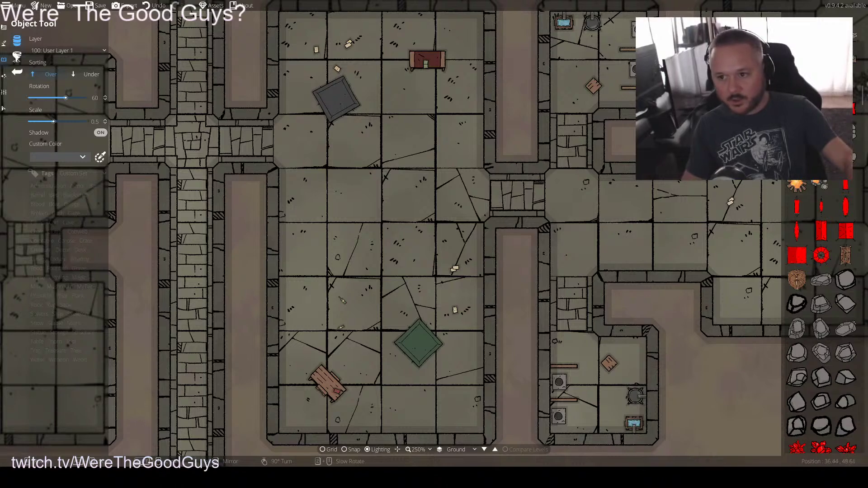
scroll(434, 226, down, 5)
scroll(560, 207, up, 3)
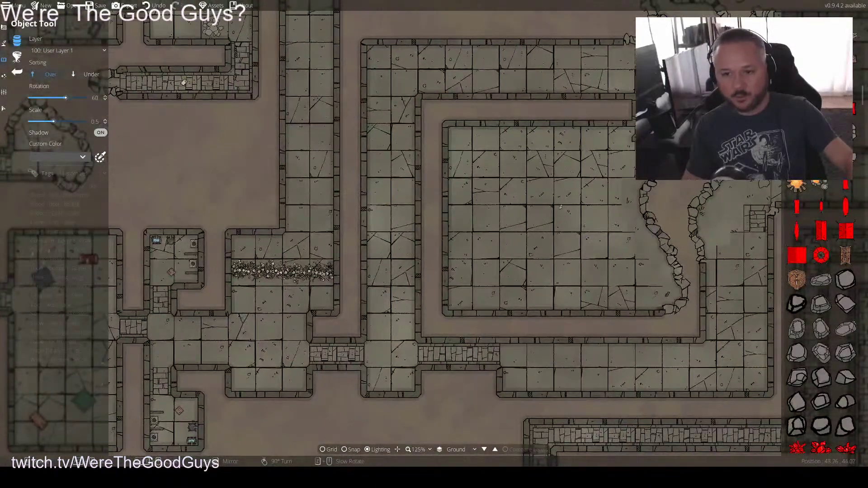
scroll(560, 207, up, 4)
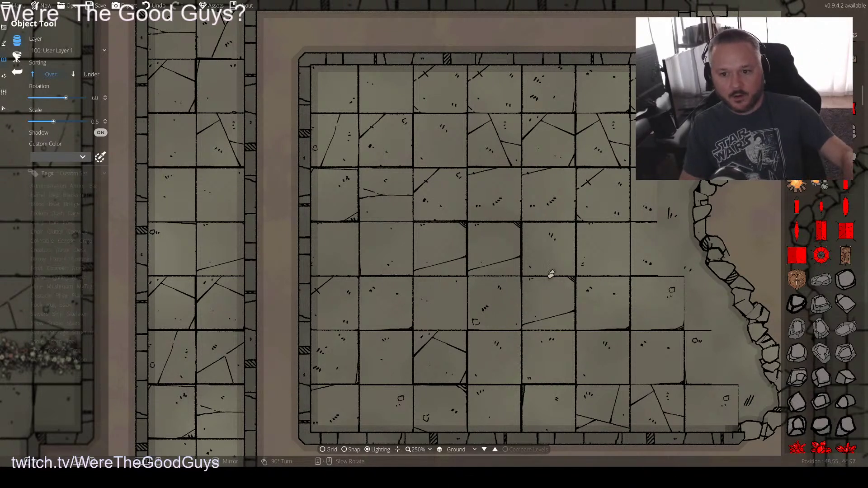
scroll(820, 316, down, 4)
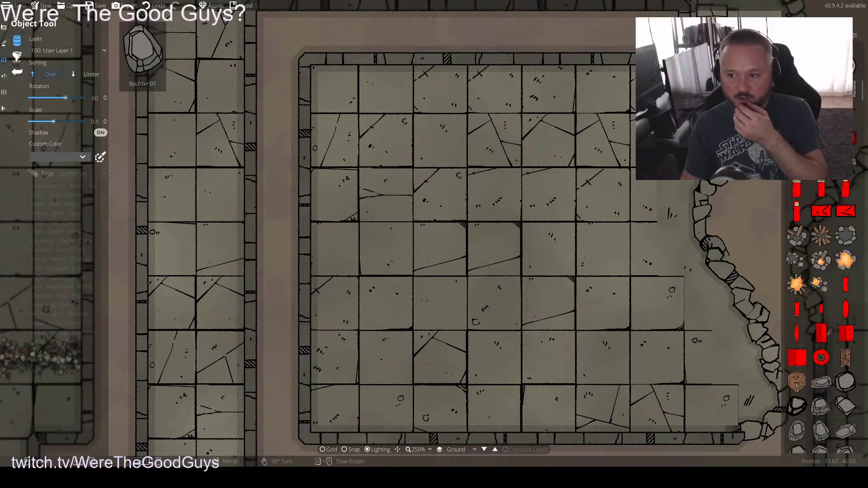
scroll(820, 316, down, 10)
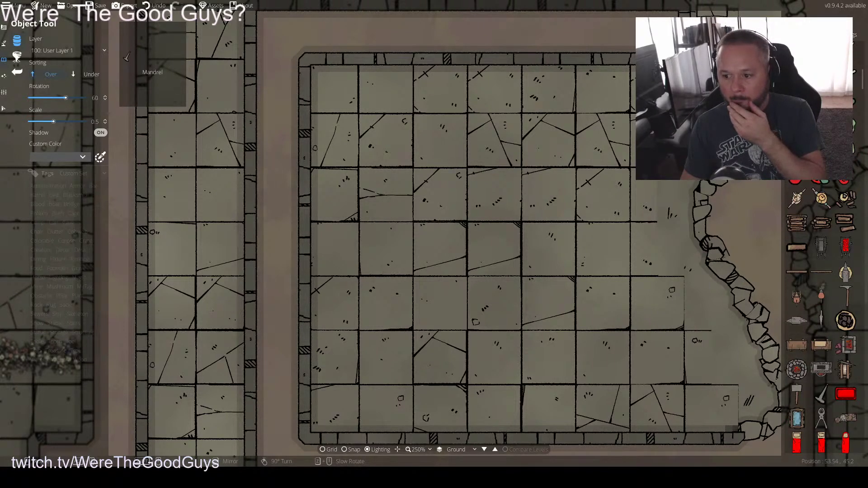
scroll(820, 316, up, 5)
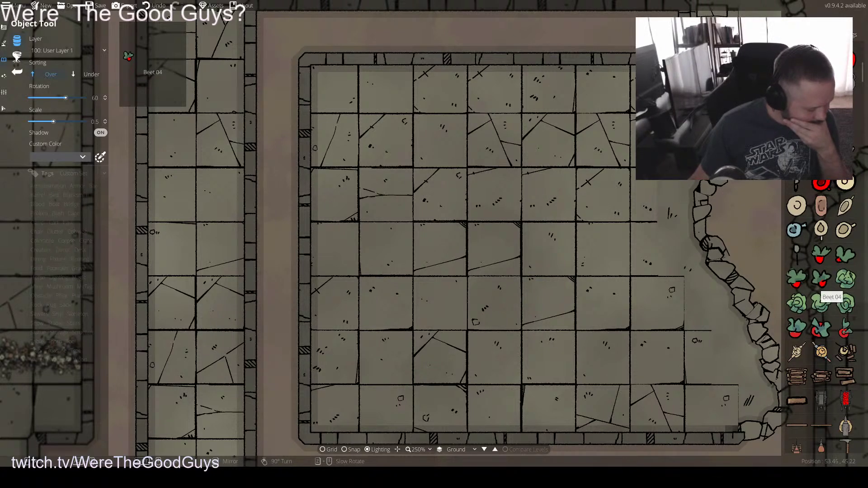
scroll(820, 294, down, 5)
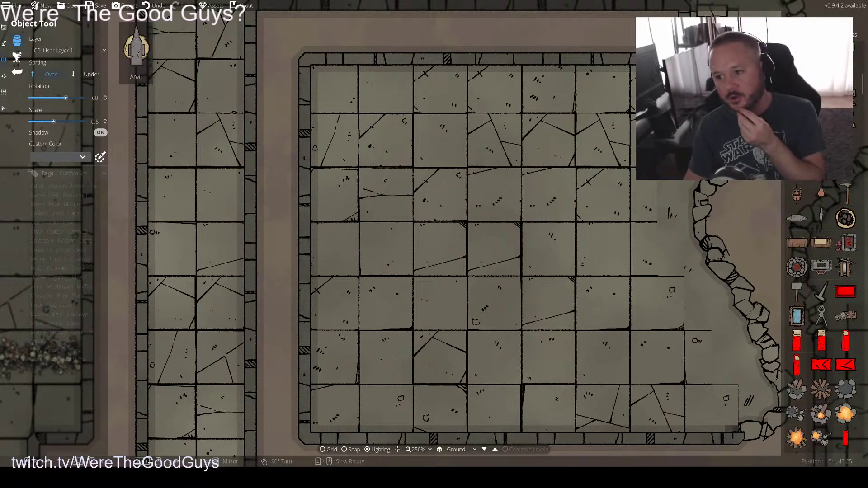
scroll(820, 316, down, 10)
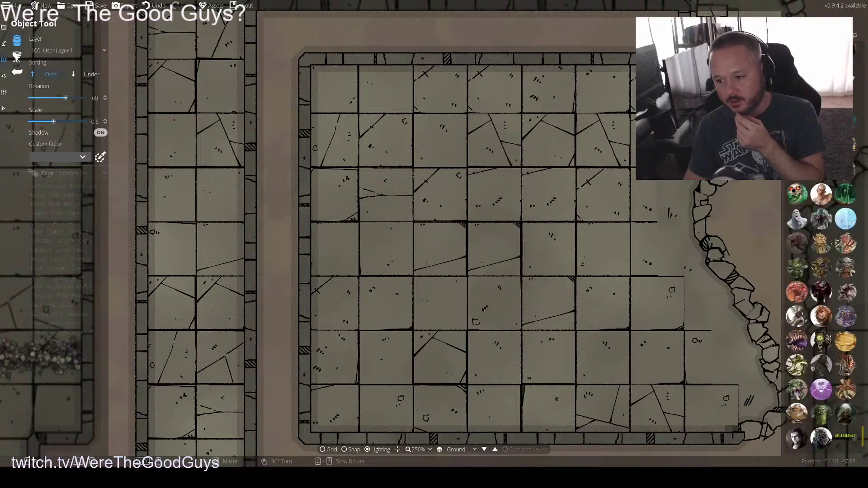
scroll(820, 317, down, 4)
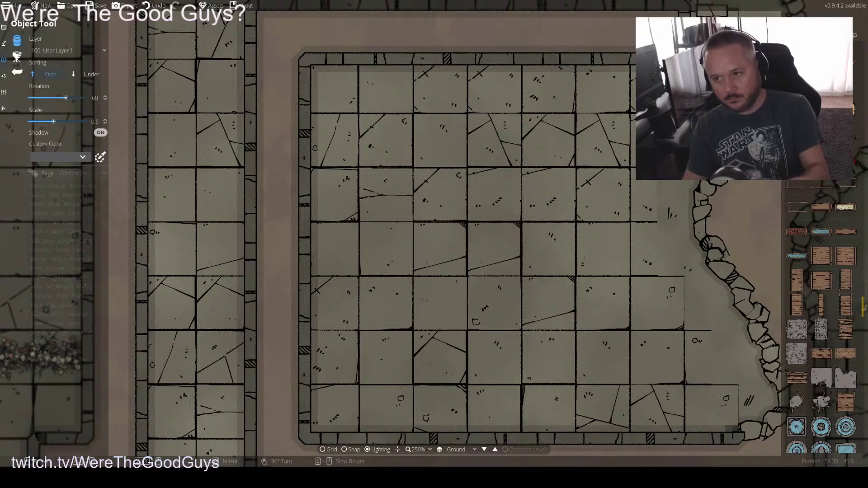
Place Lantern 01 at 60 degrees rotation and 0.5 scale near the middle of the large empty room
scroll(823, 248, up, 6)
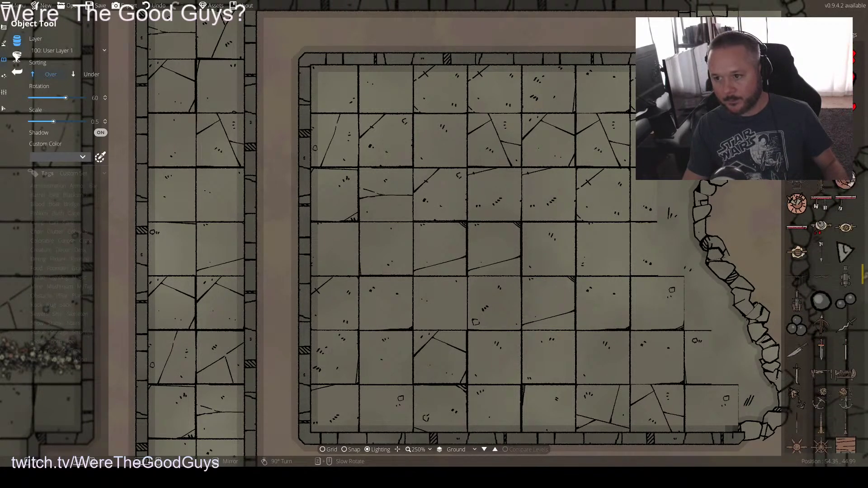
scroll(821, 317, up, 3)
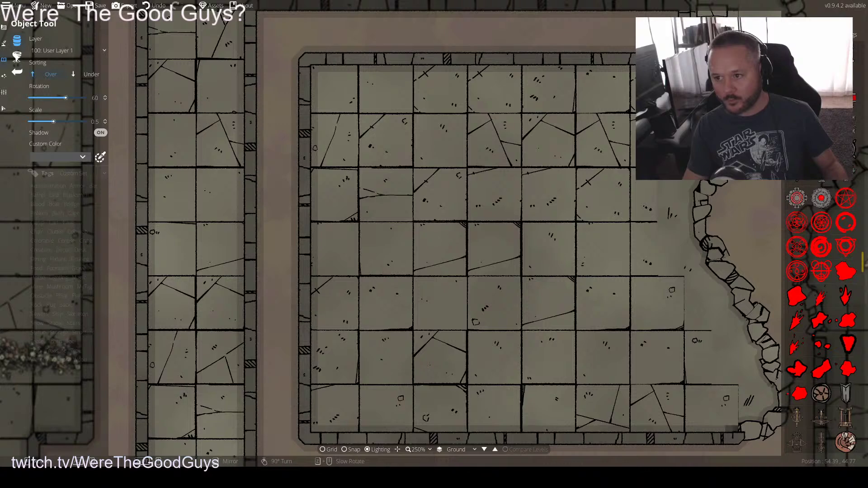
scroll(821, 317, up, 3)
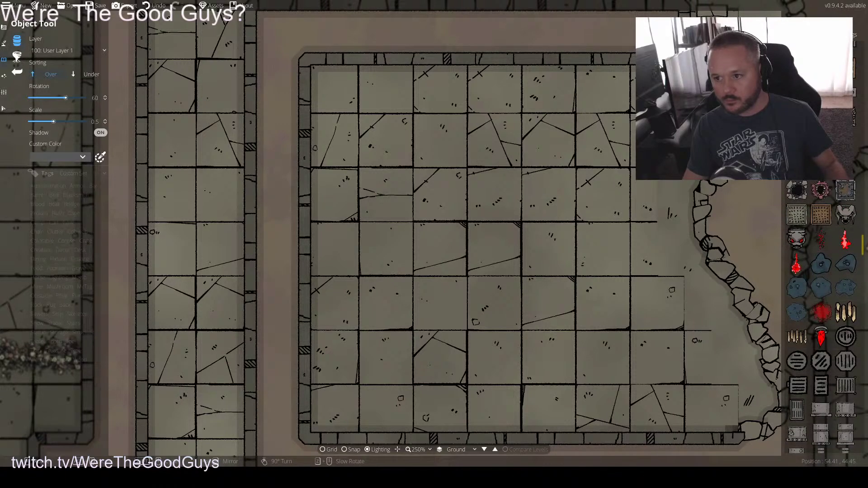
scroll(821, 317, up, 10)
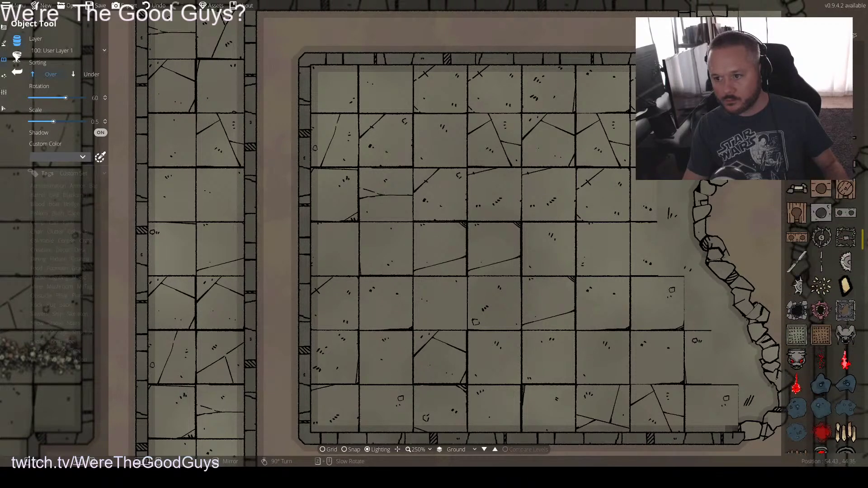
scroll(821, 316, up, 10)
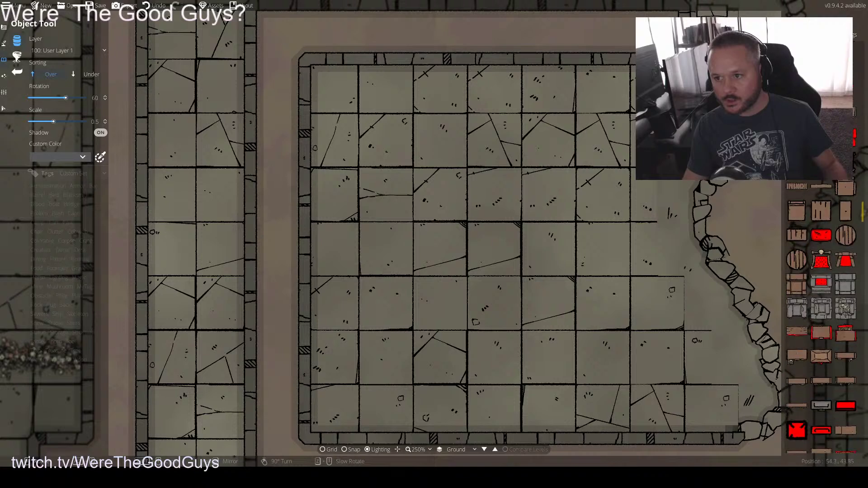
scroll(821, 316, up, 8)
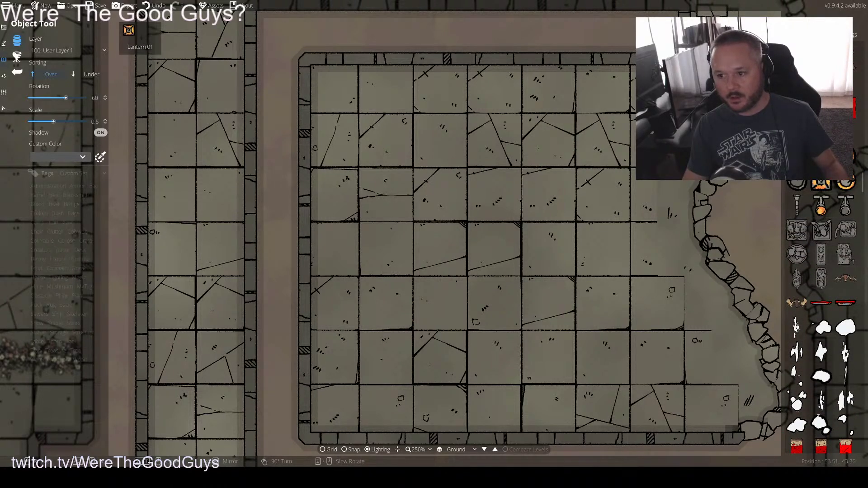
click(820, 184)
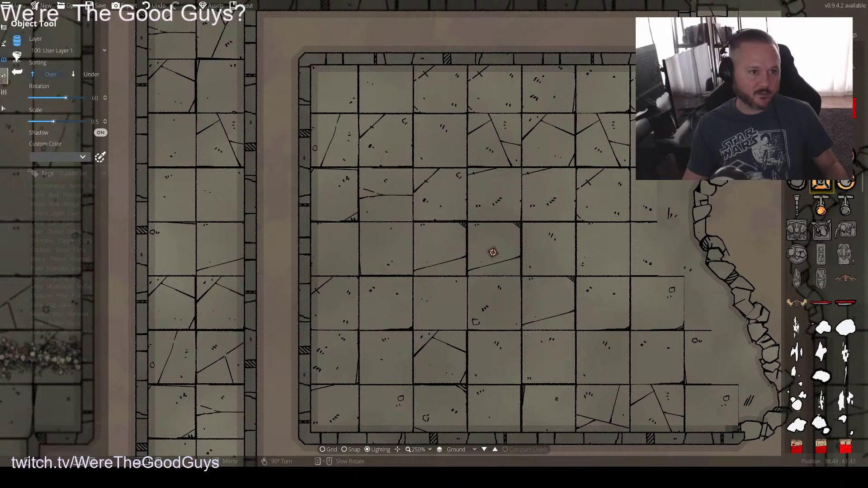
Add a soft pale yellow light with shadows on over the lantern in the large empty room
click(4, 75)
click(34, 57)
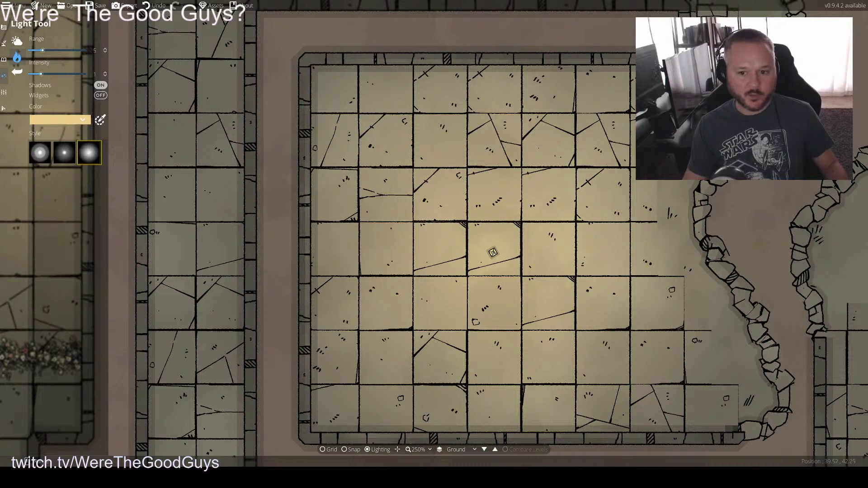
click(59, 119)
click(95, 133)
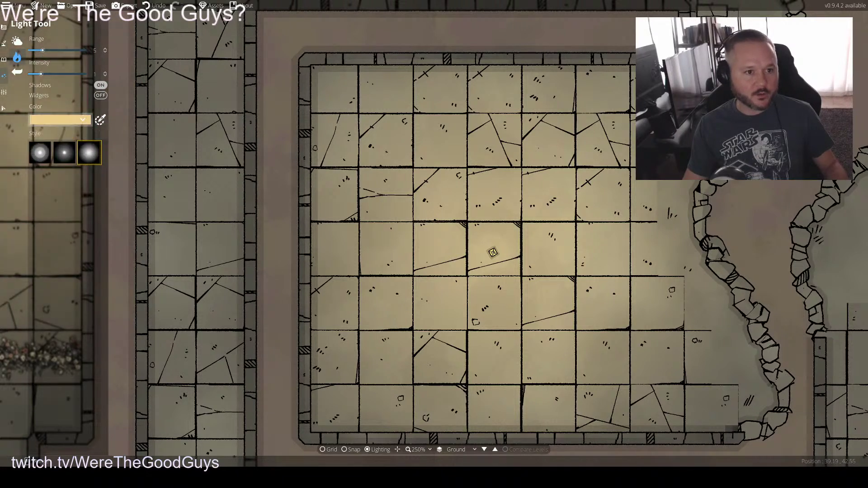
Find Mine Cart 02 in the object library and ready it for placement around the lantern in the large empty room
click(4, 59)
click(39, 40)
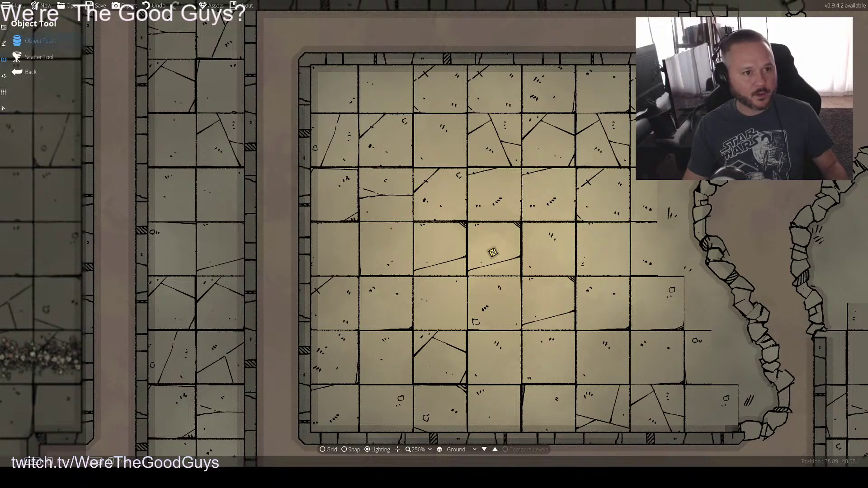
scroll(820, 311, down, 10)
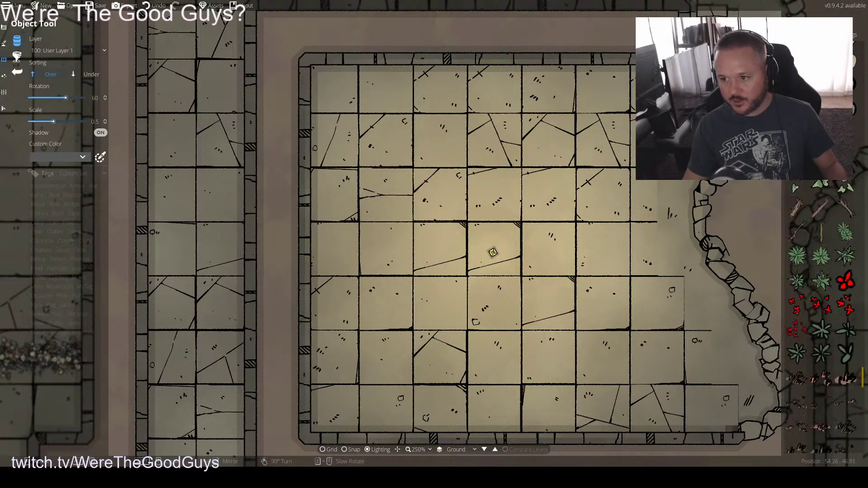
scroll(820, 312, up, 5)
scroll(821, 312, up, 4)
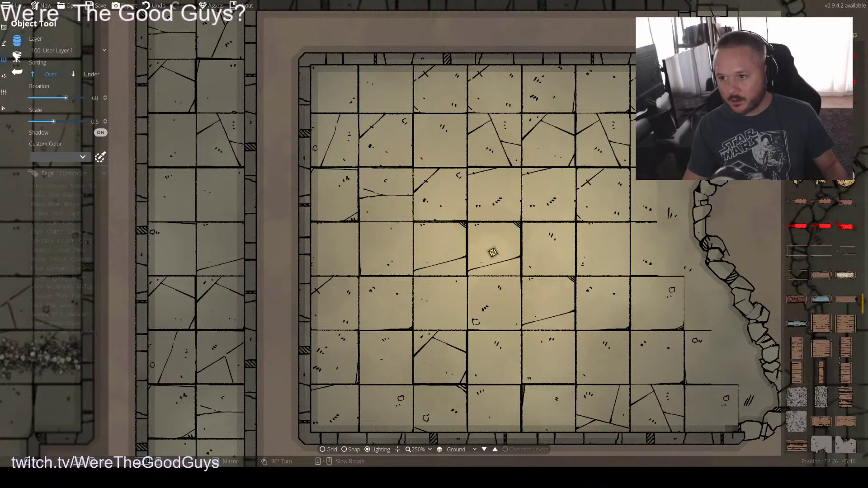
scroll(820, 312, up, 3)
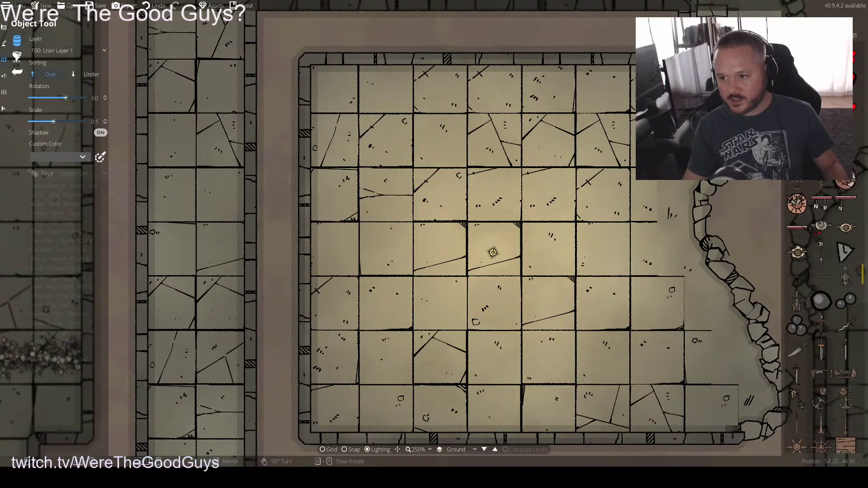
scroll(820, 312, up, 3)
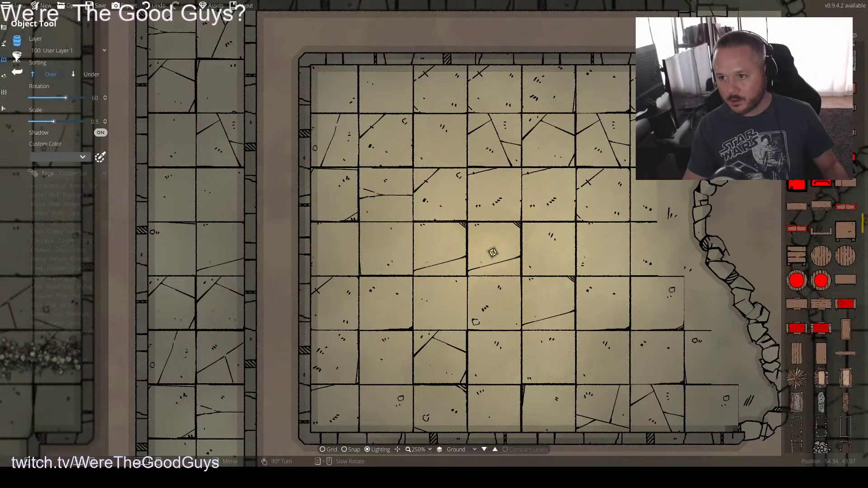
scroll(821, 312, up, 3)
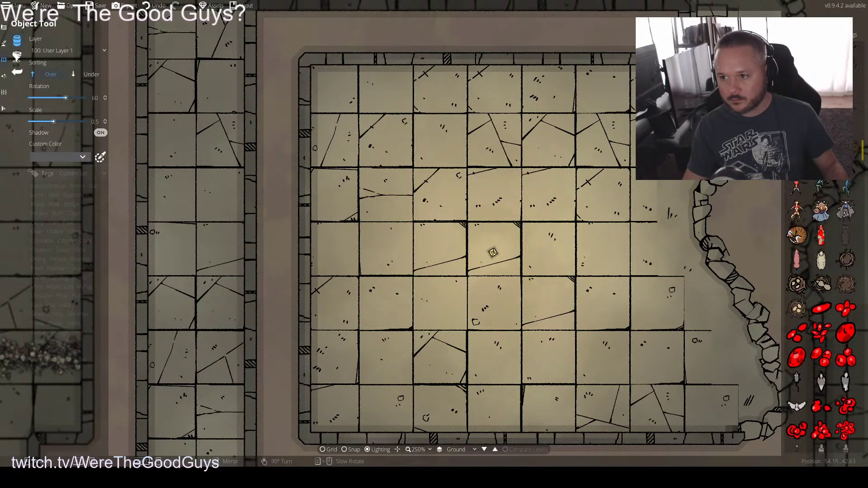
scroll(820, 312, up, 4)
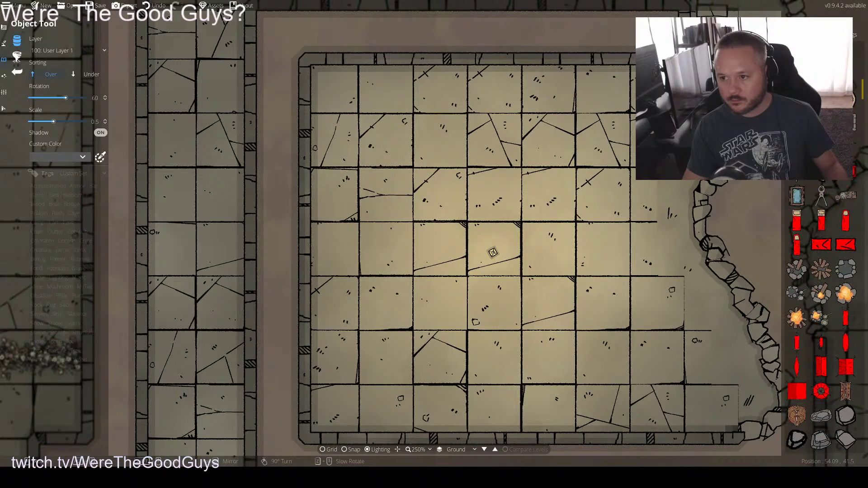
scroll(820, 316, up, 1)
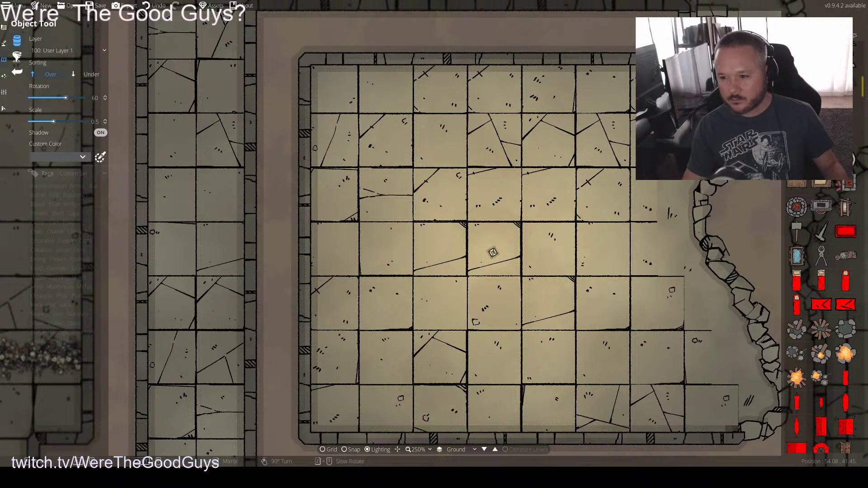
scroll(846, 176, up, 1)
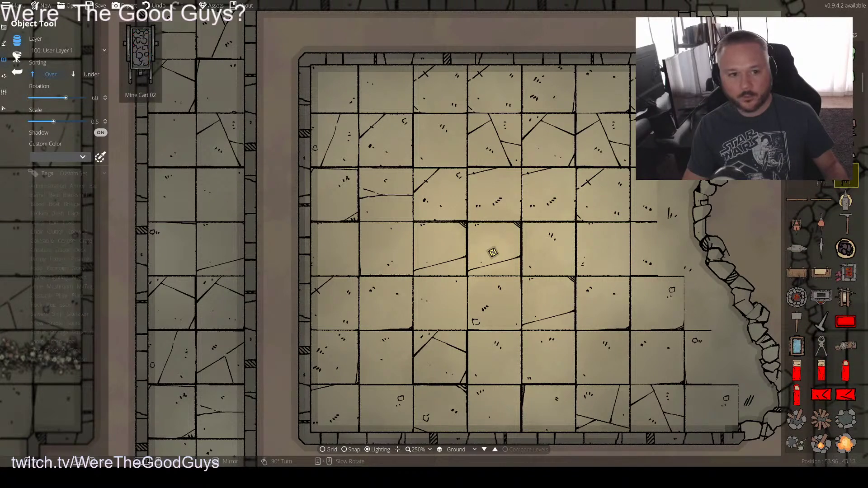
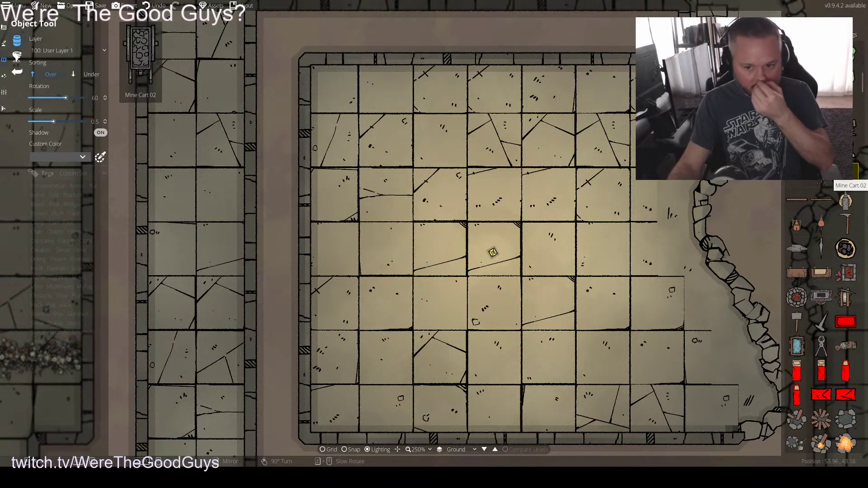
click(845, 181)
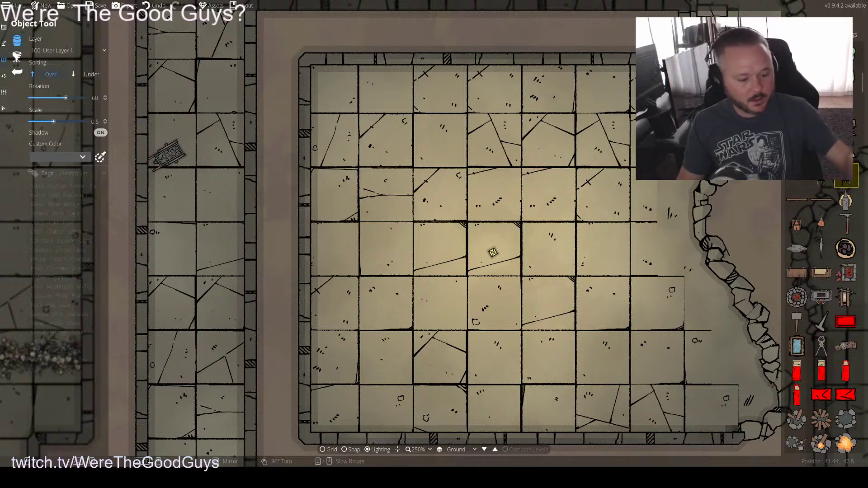
scroll(470, 183, up, 3)
drag(500, 219, 412, 151)
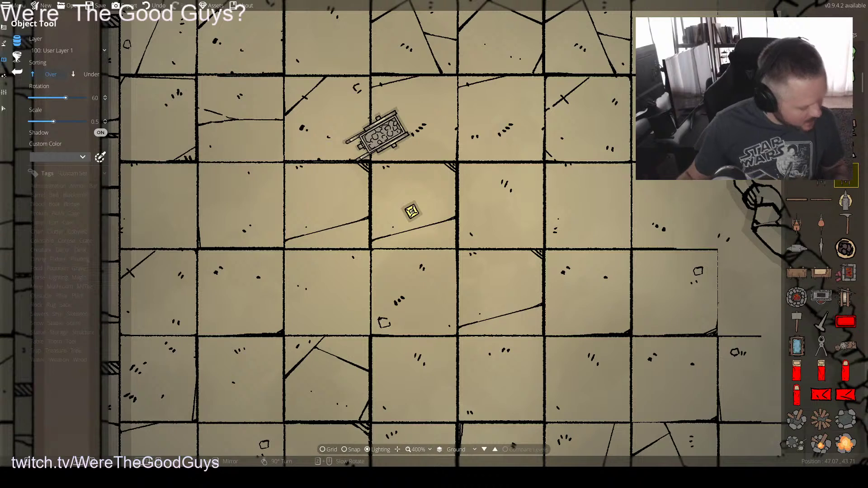
drag(380, 133, 59, 67)
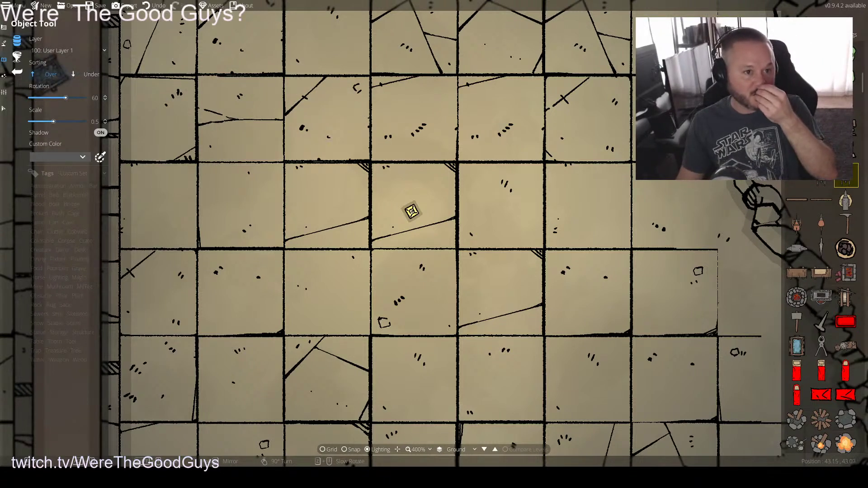
Try a new golden yellow custom colour, hex fdbf2c, on the mine cart
click(82, 157)
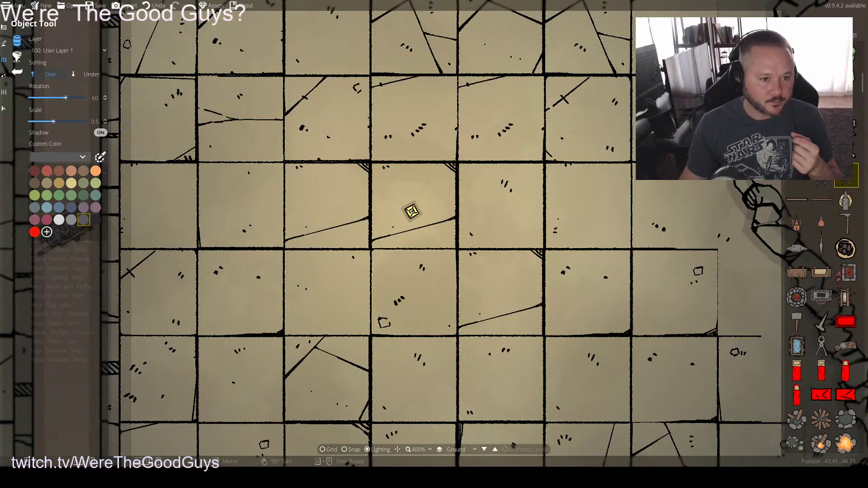
click(47, 232)
drag(123, 206, 124, 188)
drag(72, 179, 102, 180)
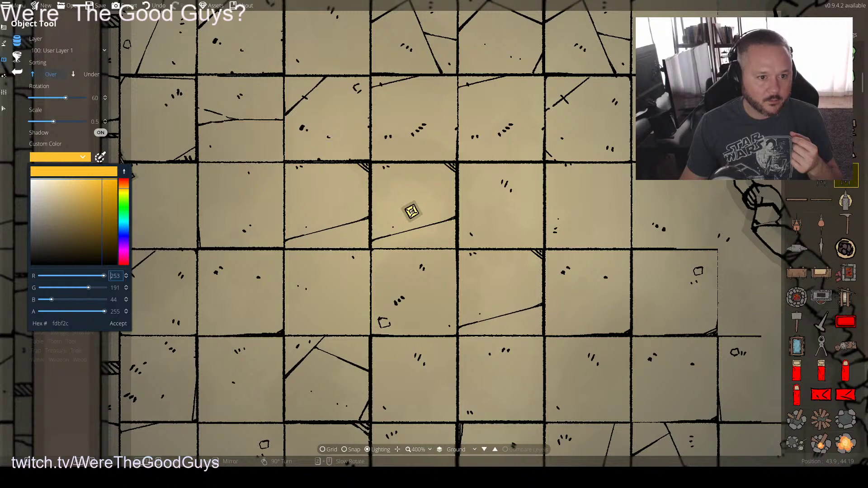
click(118, 324)
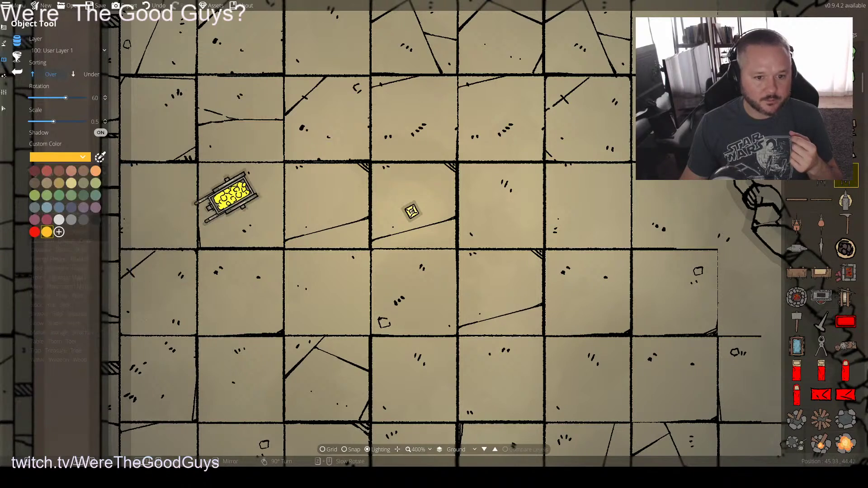
Try an orange custom colour, hex ff992c, on the mine cart by lowering the green value to 153
click(84, 156)
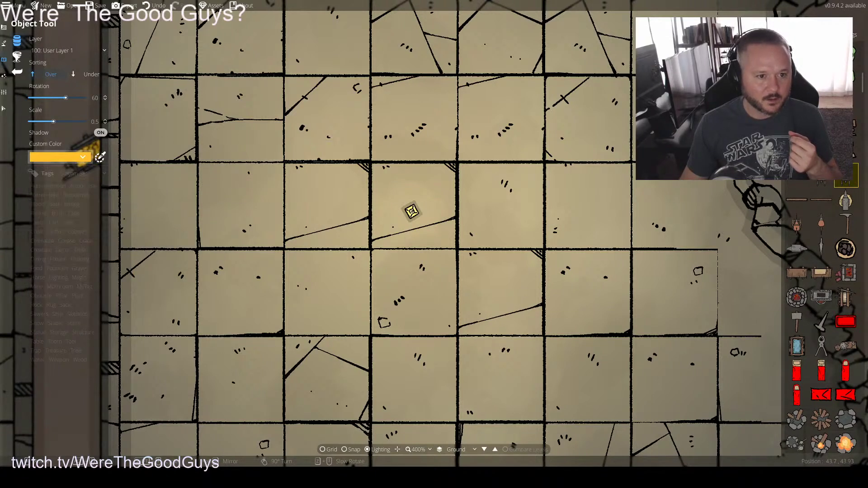
click(83, 157)
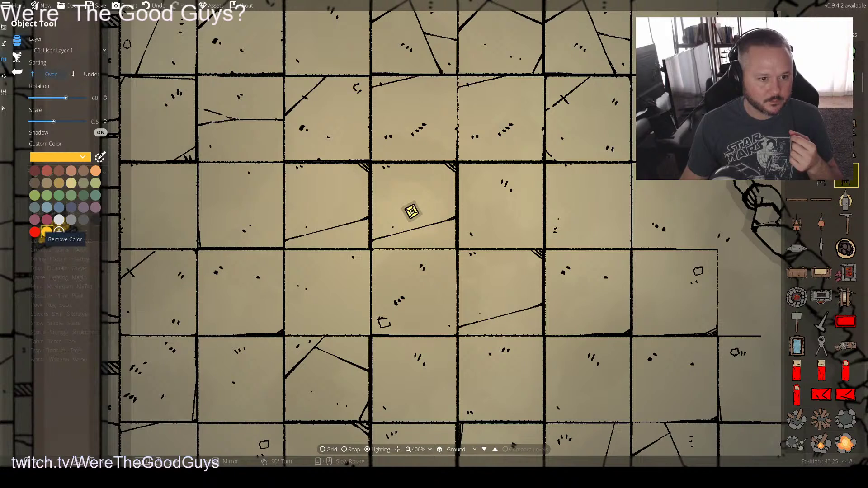
click(58, 231)
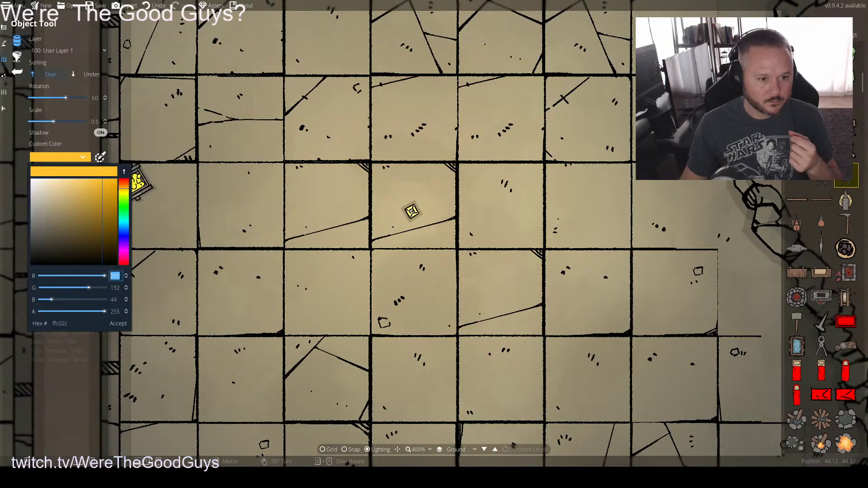
click(79, 287)
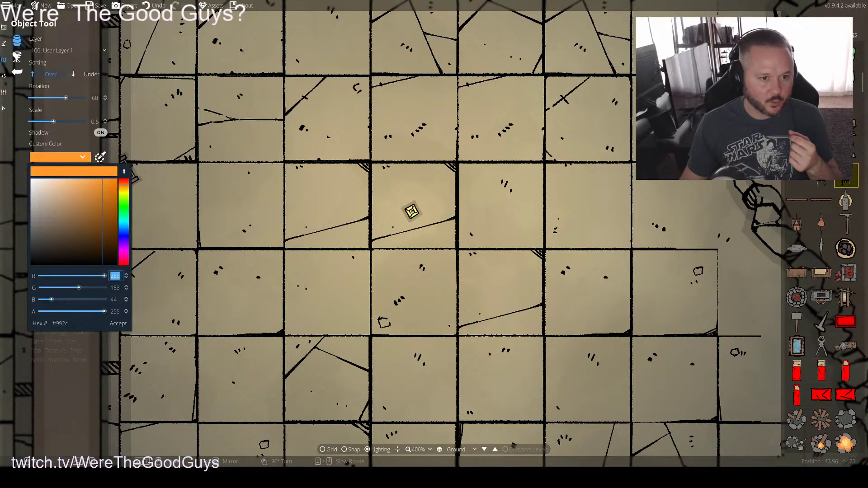
click(118, 323)
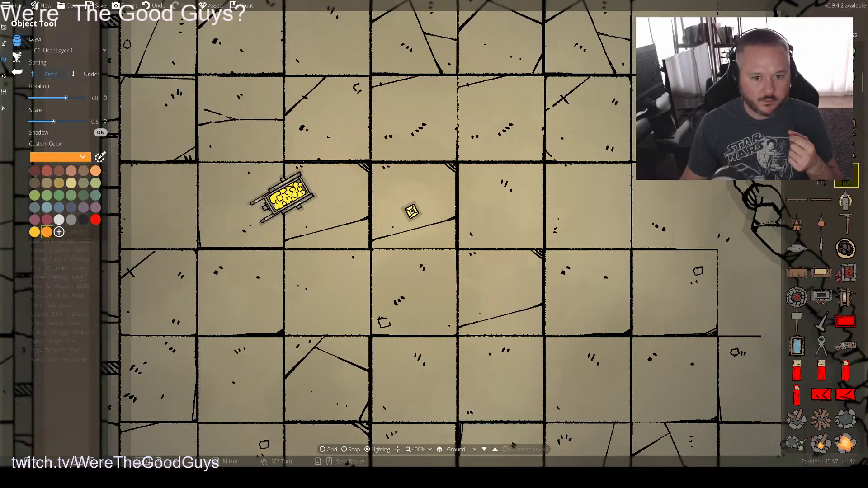
Compare the saved yellow and orange custom colours on the mine cart
scroll(194, 181, up, 1)
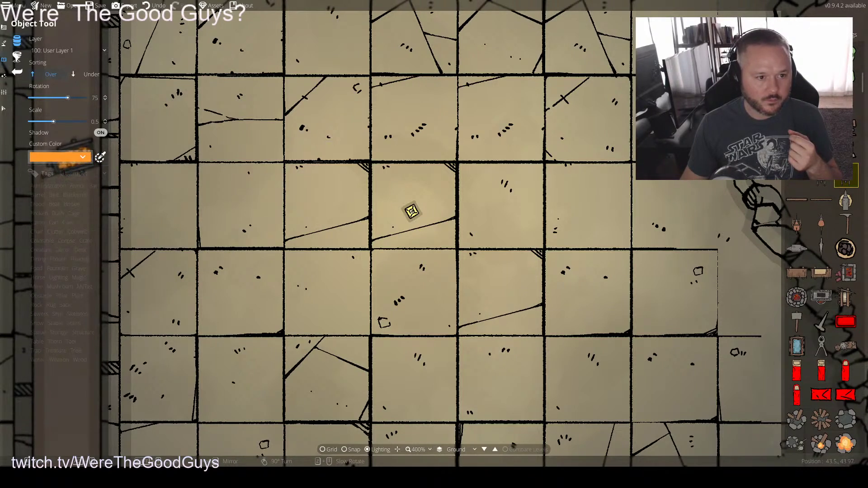
click(72, 157)
click(40, 228)
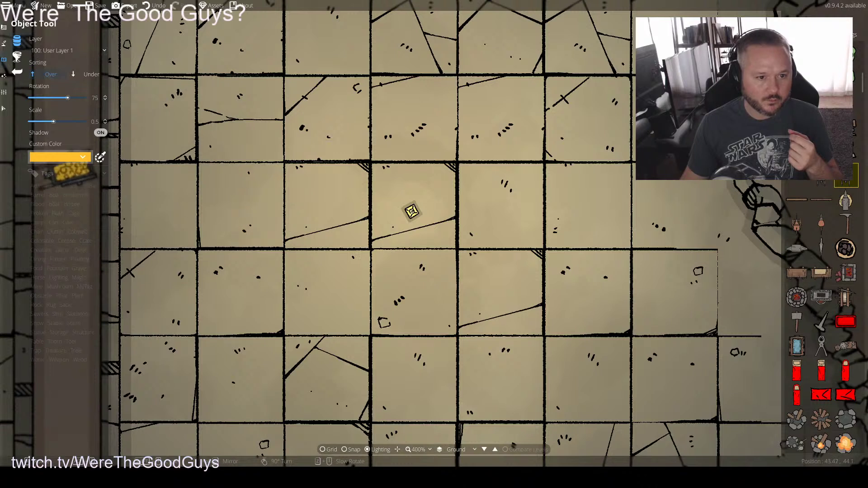
click(73, 157)
click(32, 228)
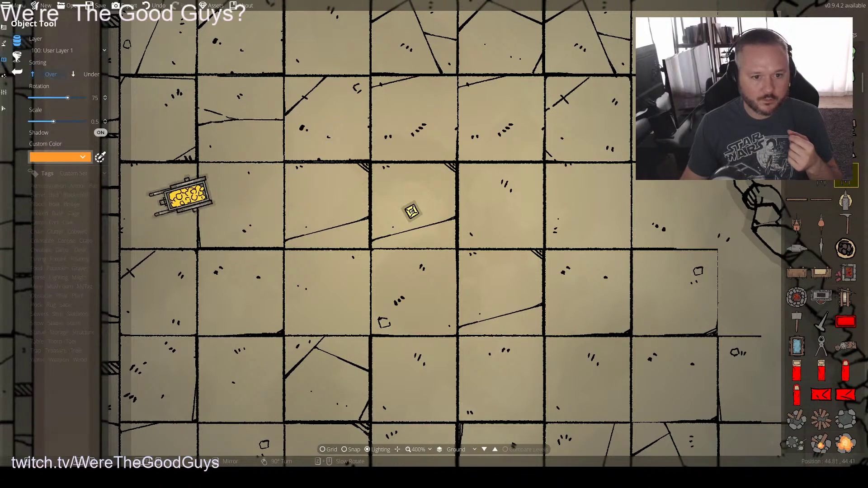
Try a more saturated orange custom colour, hex f48713, on the mine cart
click(75, 156)
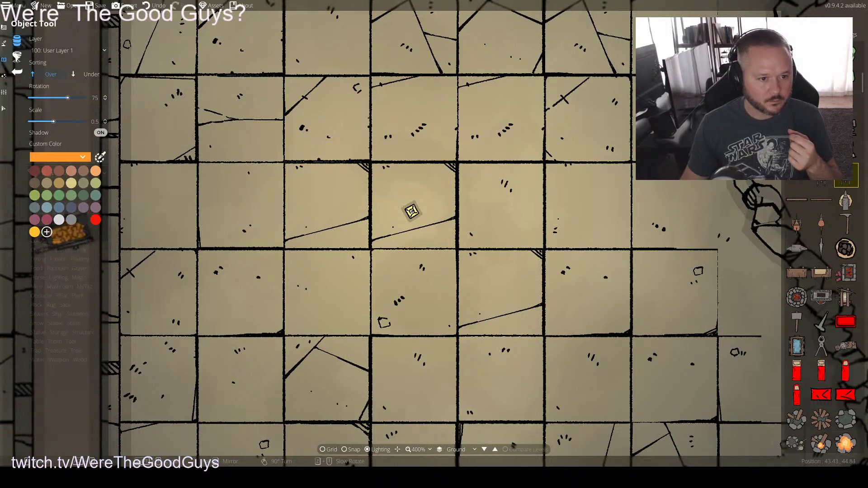
click(47, 232)
click(110, 183)
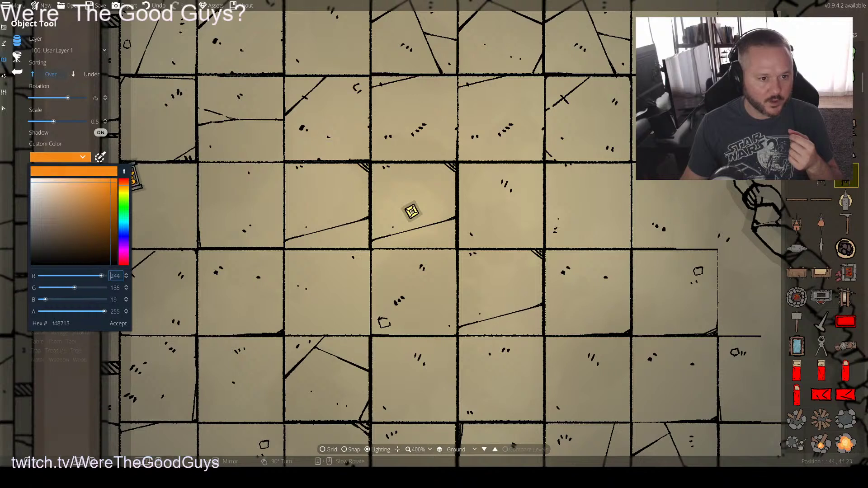
click(118, 323)
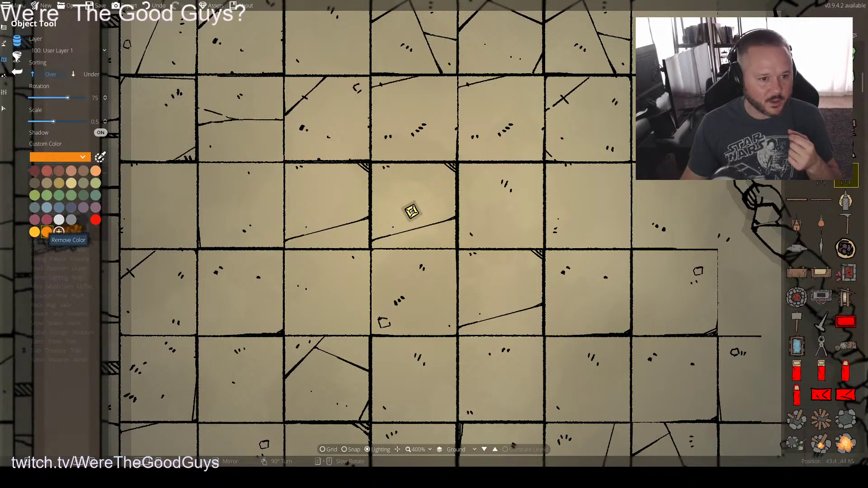
Set the mine cart's custom colour to a dark orange, hex cf6b00
click(59, 232)
drag(111, 179, 116, 194)
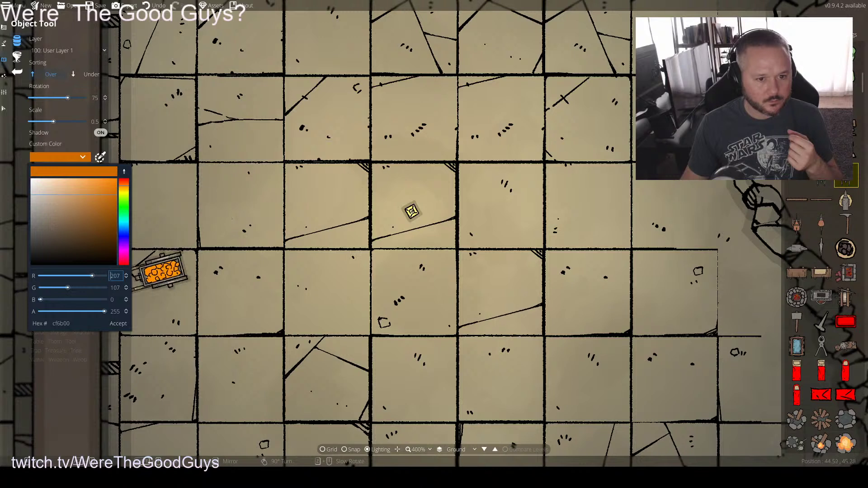
click(118, 323)
Place five orange mine carts around the lantern at 0.5 scale, varying the rotation, including 30, -135 and -15 degrees
scroll(258, 149, down, 2)
scroll(248, 109, down, 2)
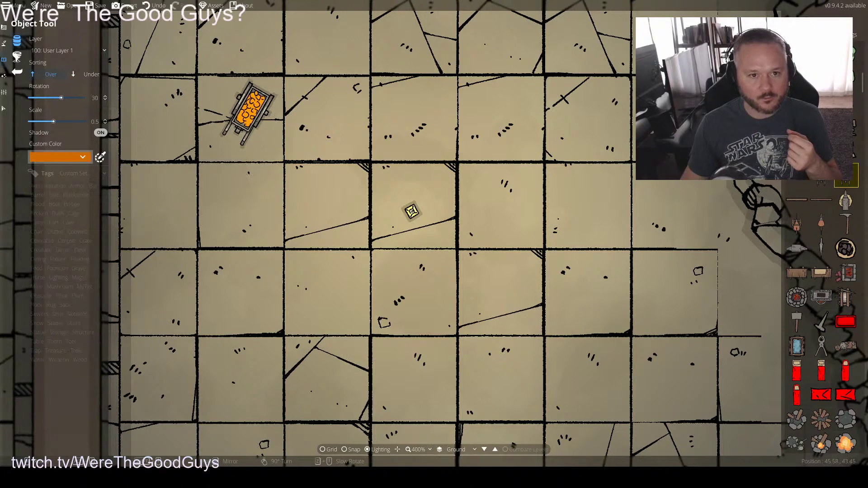
click(248, 111)
scroll(603, 135, down, 5)
click(588, 147)
scroll(595, 280, down, 4)
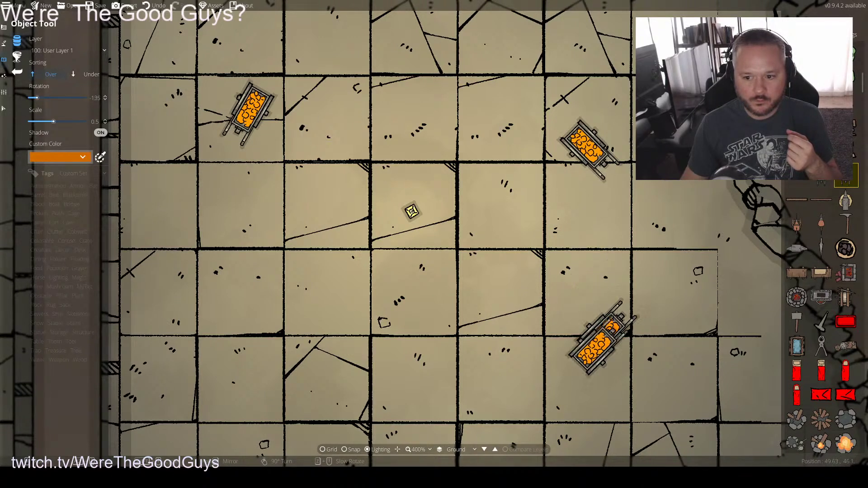
click(604, 334)
scroll(294, 339, up, 1)
click(224, 309)
scroll(436, 344, up, 6)
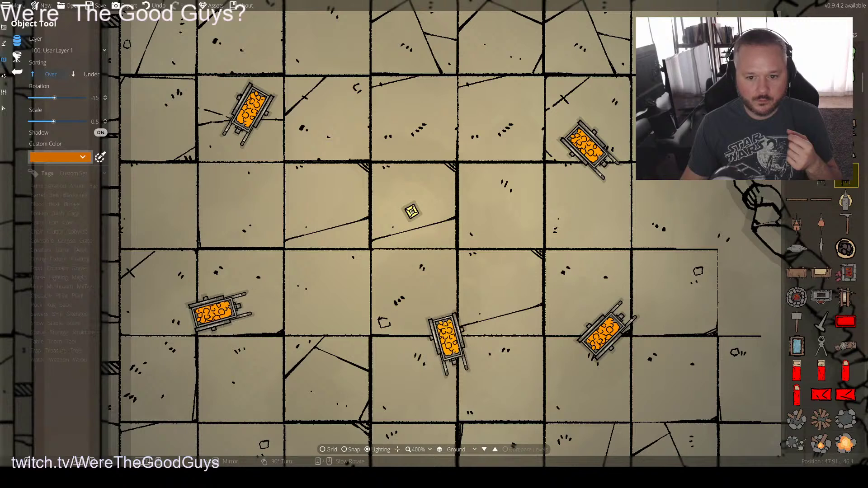
click(443, 336)
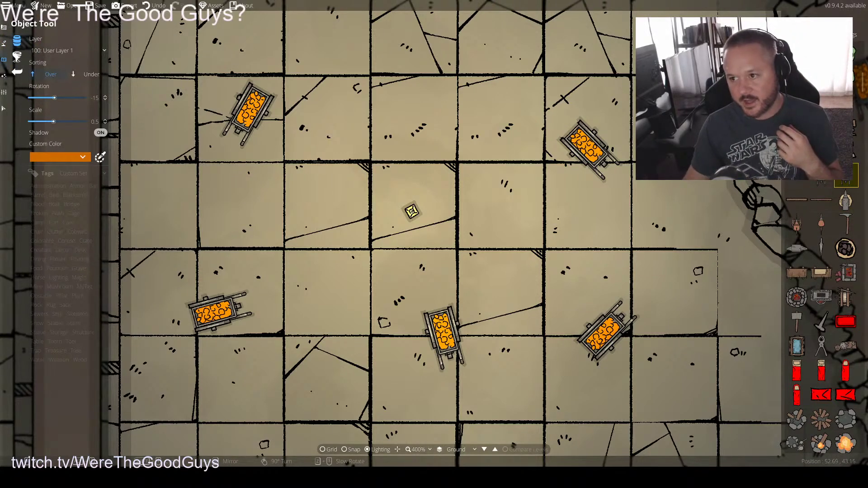
Browse the object library for mining props to add around the orange mine carts
scroll(820, 294, down, 10)
scroll(821, 316, down, 15)
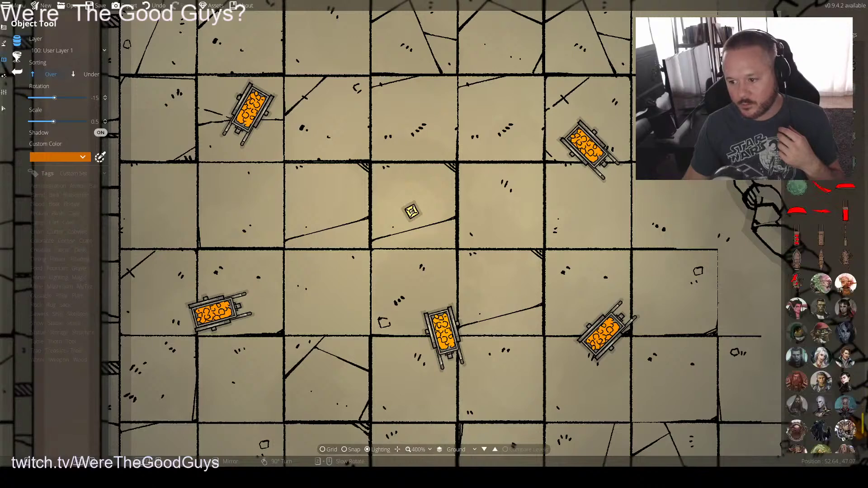
scroll(821, 316, up, 3)
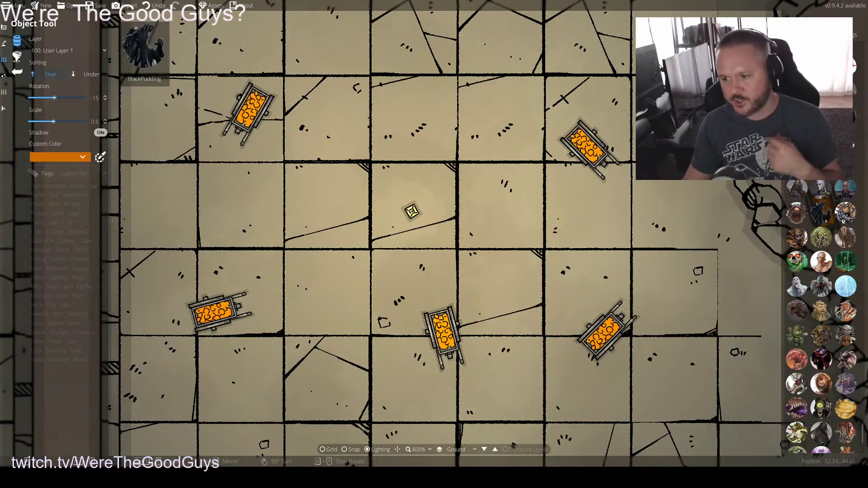
scroll(820, 190, down, 3)
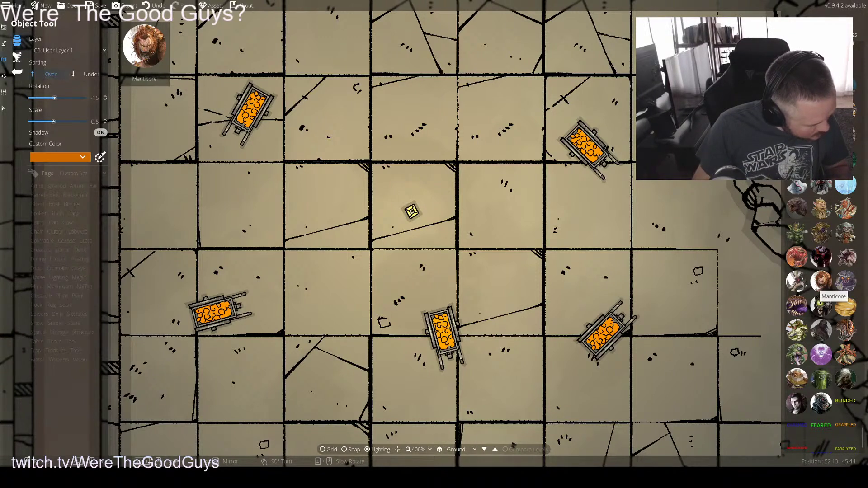
scroll(836, 280, down, 5)
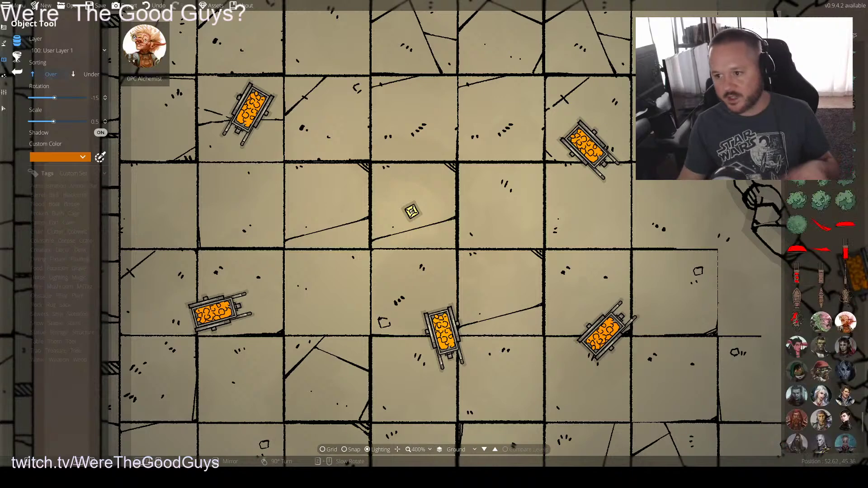
scroll(821, 316, down, 6)
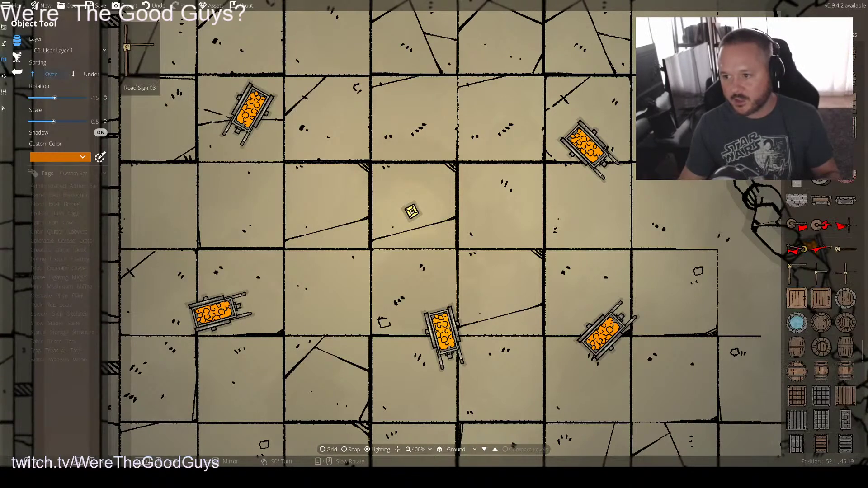
scroll(820, 294, up, 2)
scroll(821, 317, down, 5)
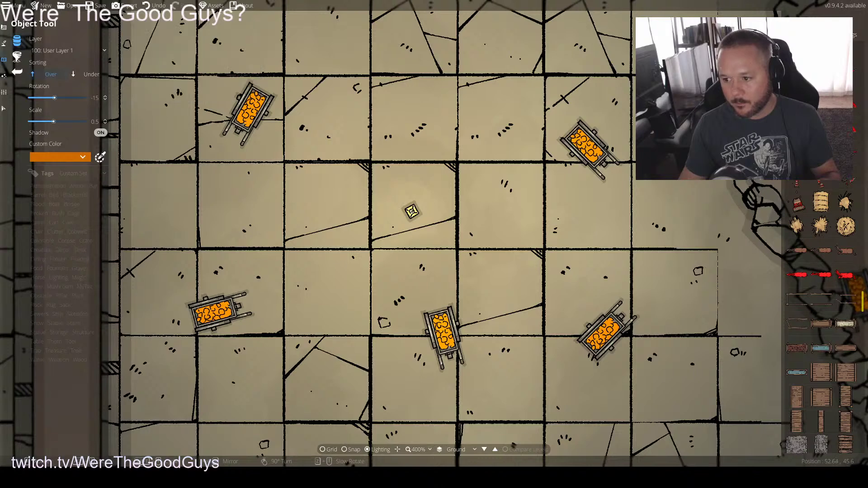
scroll(820, 316, down, 5)
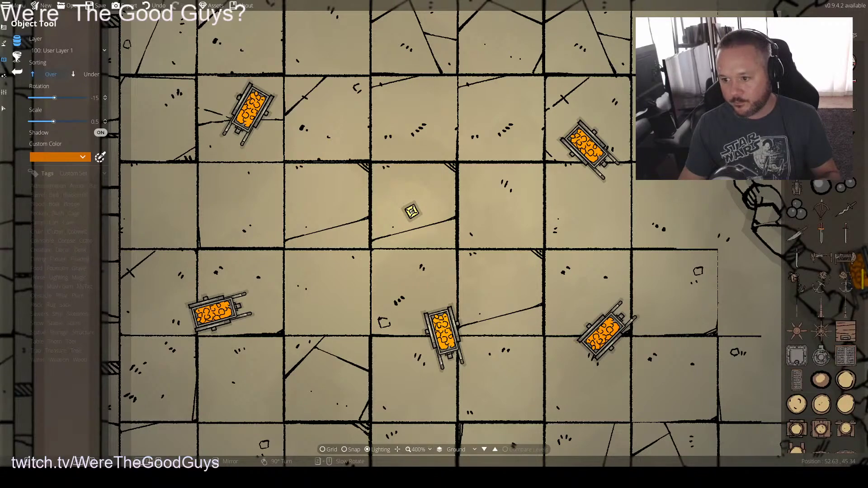
scroll(820, 316, down, 6)
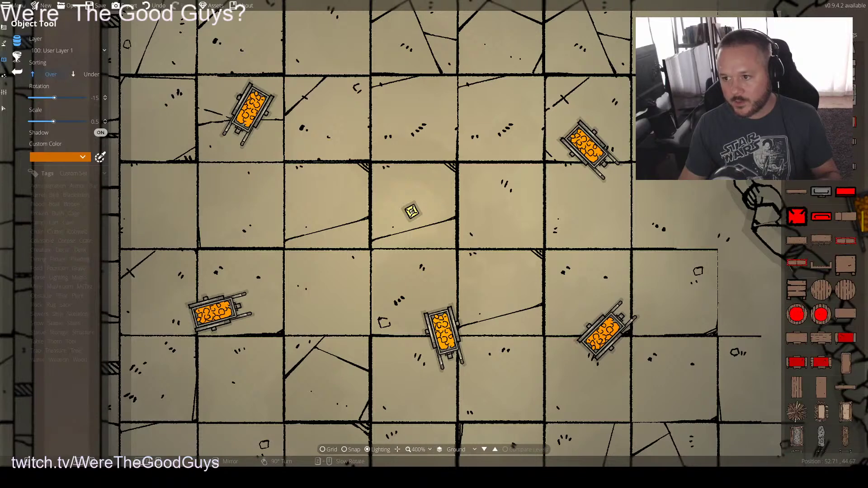
scroll(821, 316, down, 6)
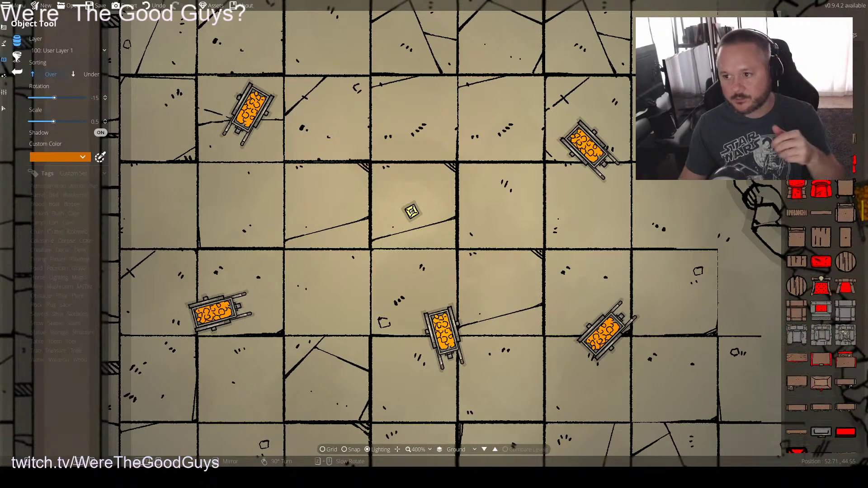
scroll(821, 316, up, 5)
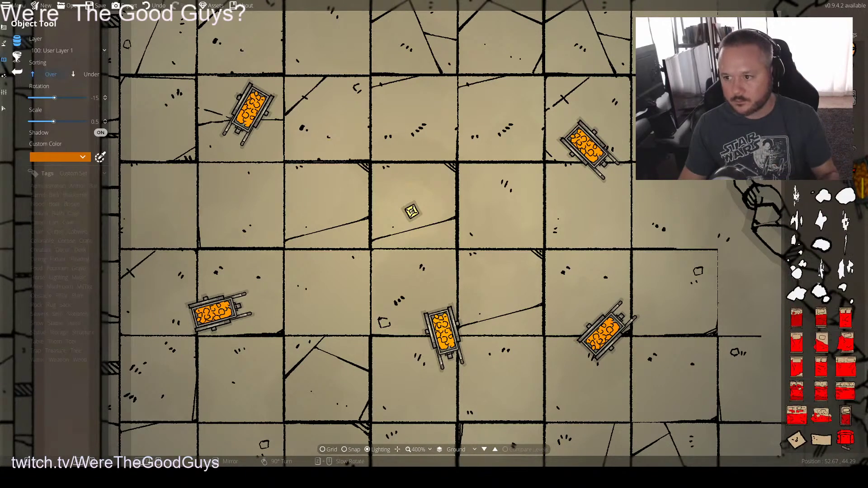
scroll(820, 316, up, 8)
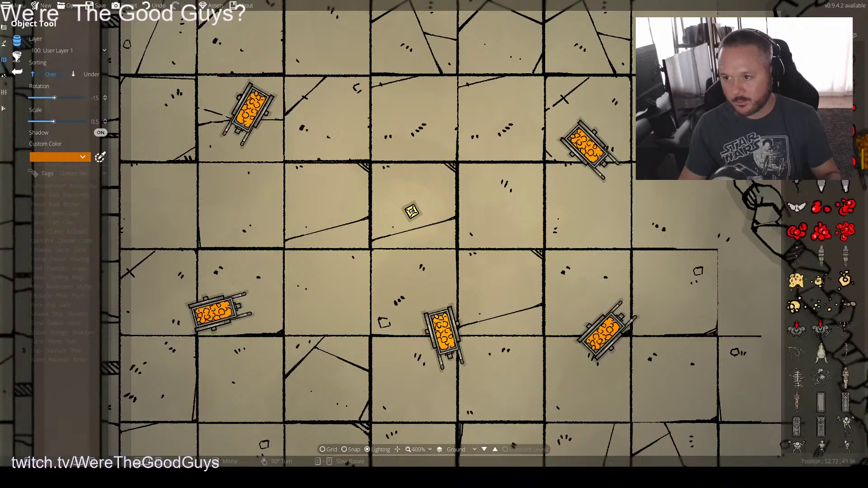
scroll(821, 317, up, 1)
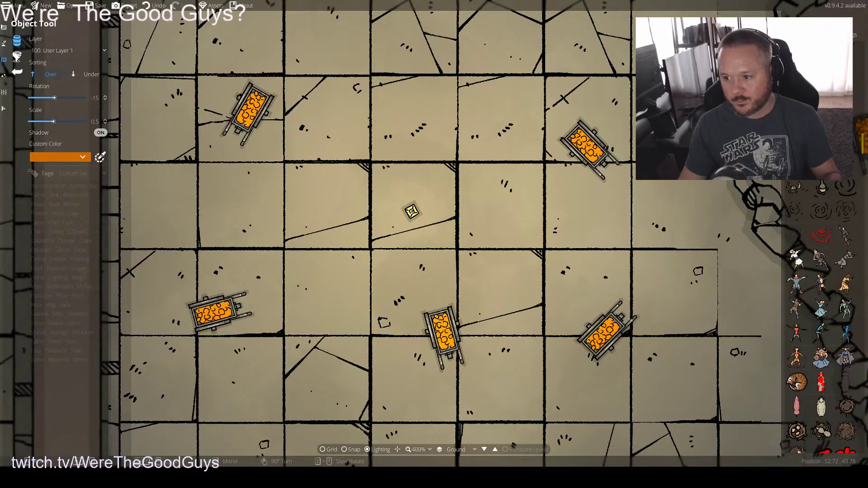
scroll(821, 316, up, 3)
scroll(821, 317, up, 3)
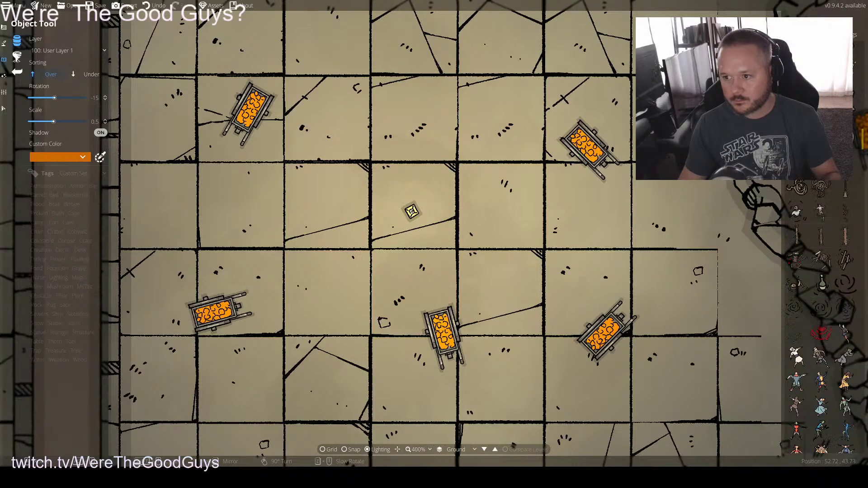
scroll(820, 317, up, 5)
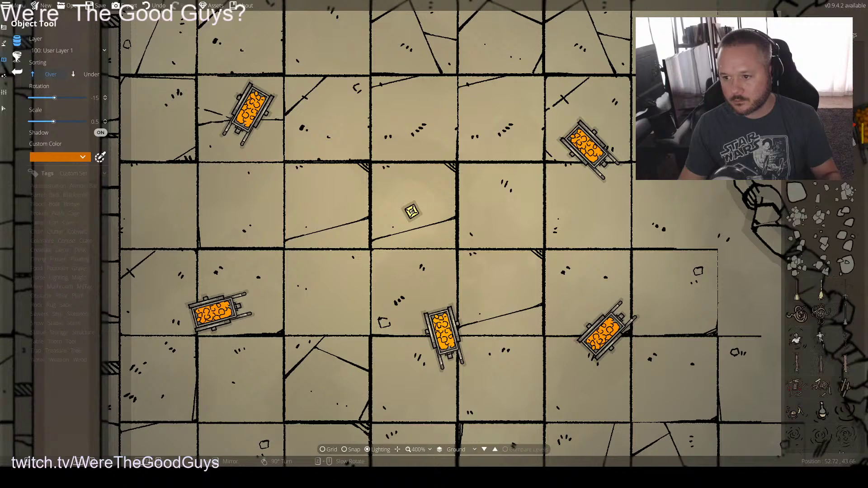
Place two pickaxes at 0.5 scale, one below the upper-left mine cart at -45 degrees and one below the lower-right cart at 30 degrees
scroll(821, 316, up, 5)
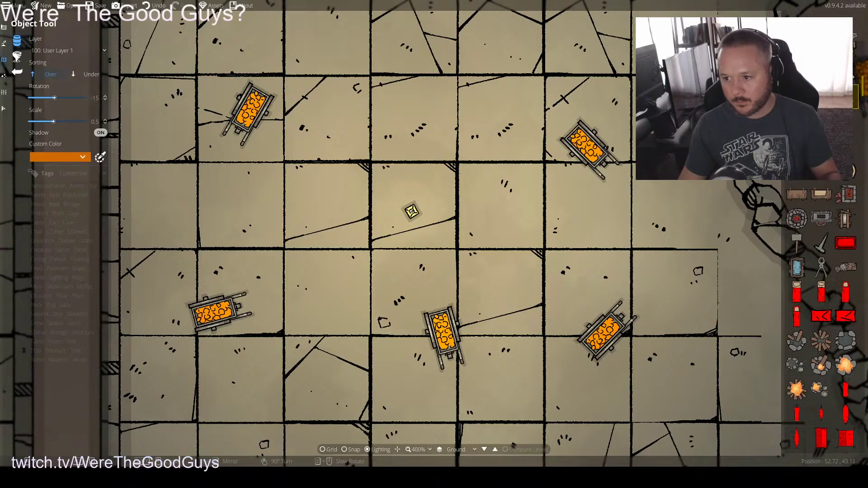
scroll(820, 316, up, 3)
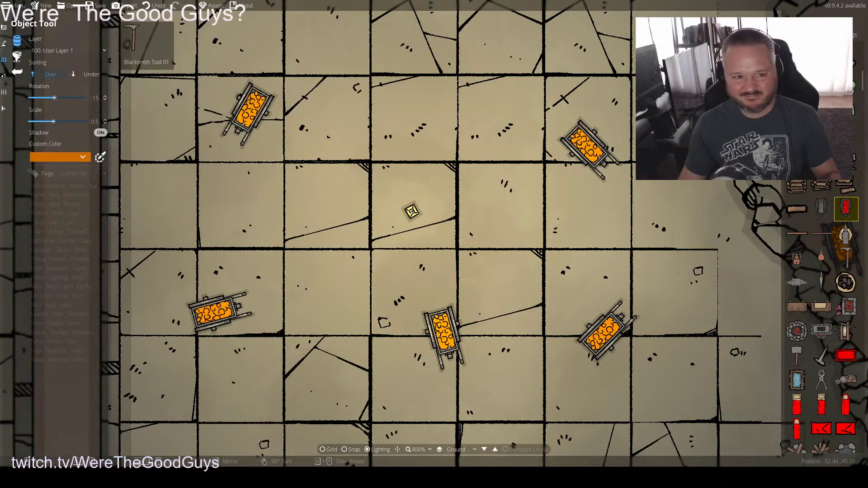
click(846, 257)
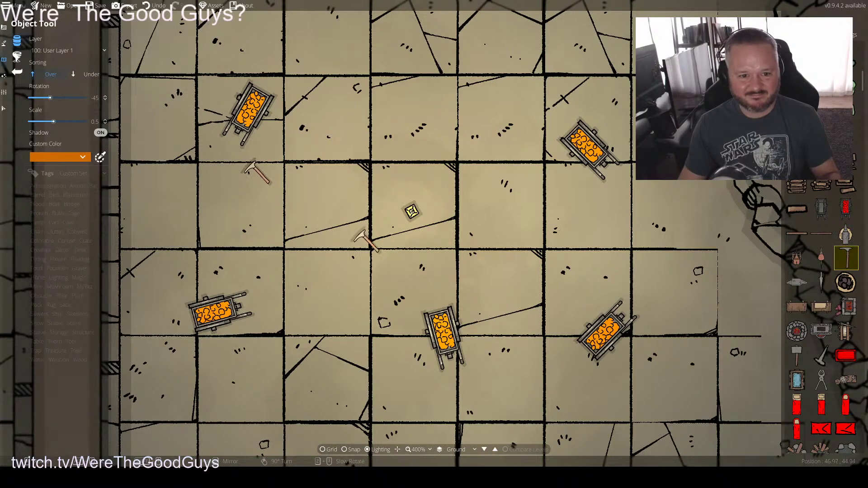
scroll(588, 380, up, 5)
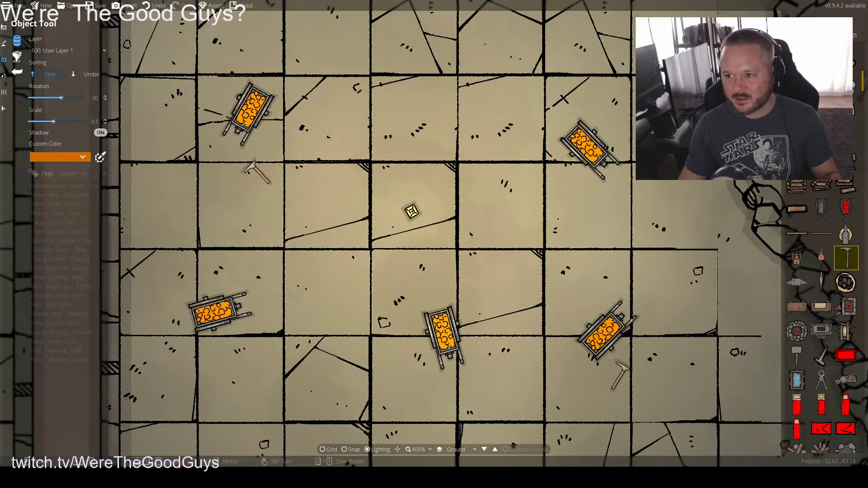
Browse the object library's character tokens, crates, barrels and sacks for more props for the mine cart room
scroll(821, 316, down, 10)
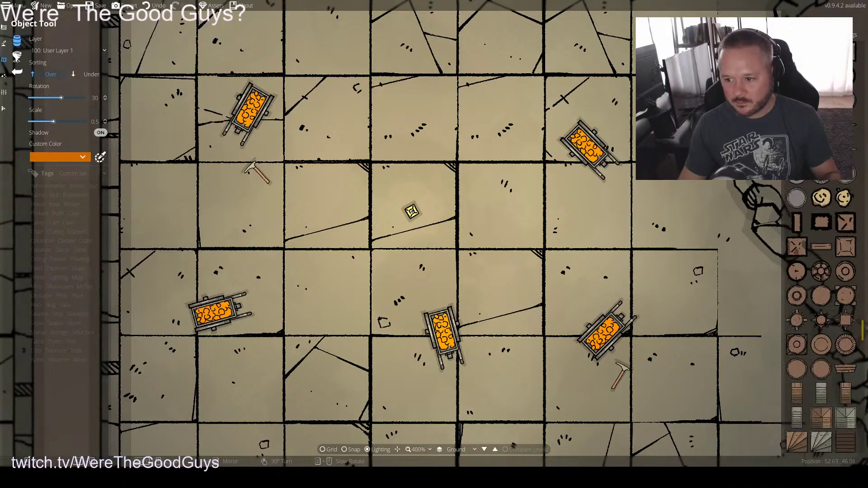
scroll(821, 316, down, 15)
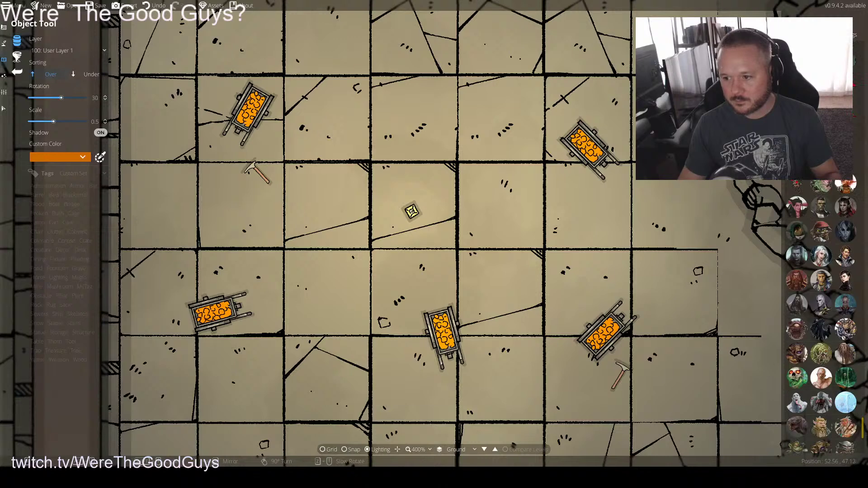
scroll(821, 316, up, 12)
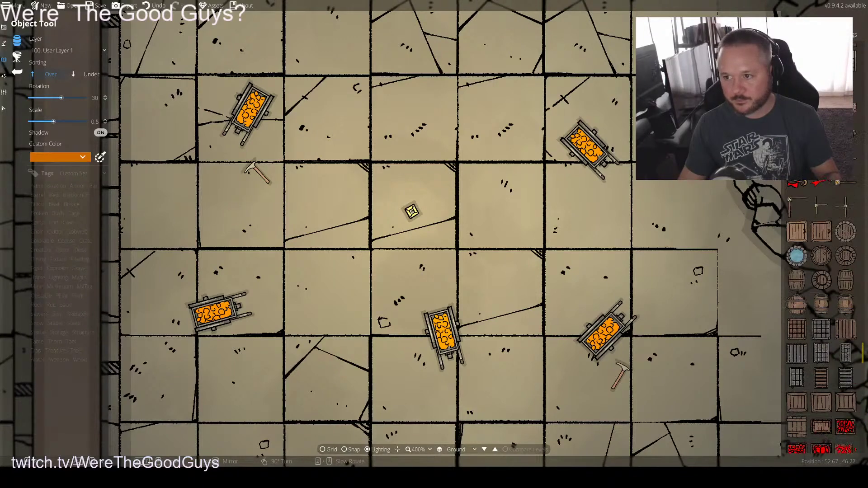
scroll(821, 316, up, 2)
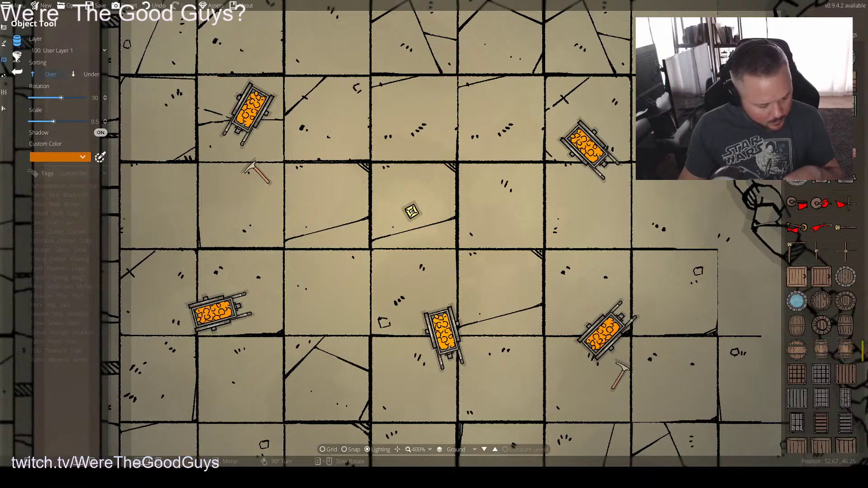
scroll(821, 316, down, 3)
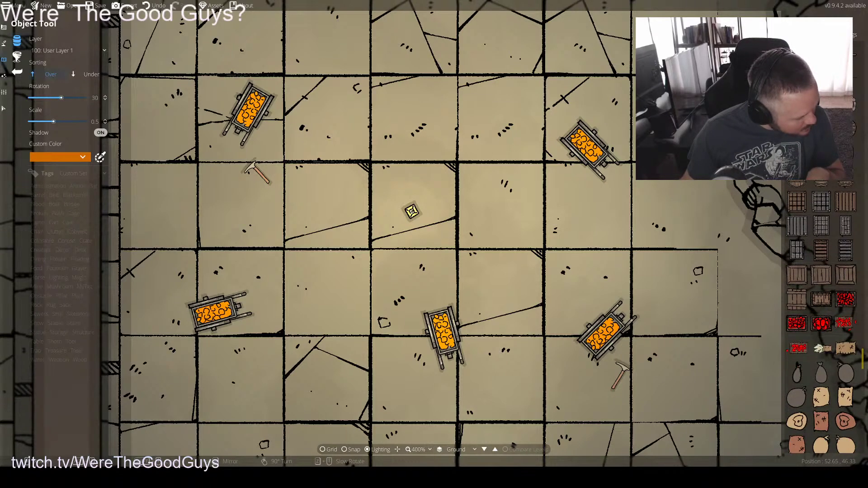
scroll(820, 317, up, 1)
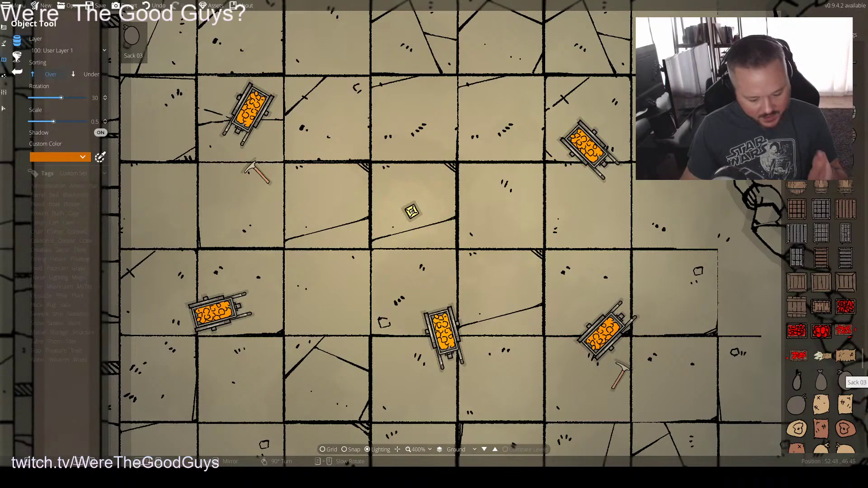
Review the northern part of the dungeon map, including the campfire room, the bed room, the blue-floored room and the checkered chambers
scroll(411, 211, down, 6)
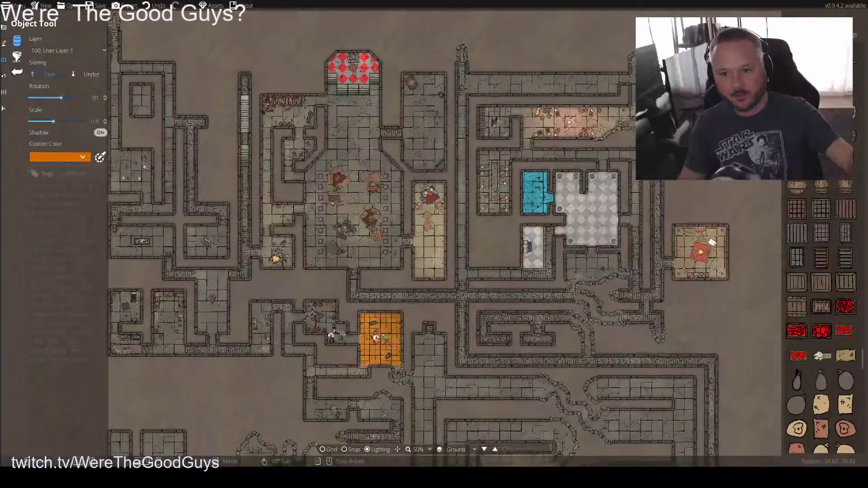
drag(343, 206, 326, 293)
scroll(558, 248, up, 4)
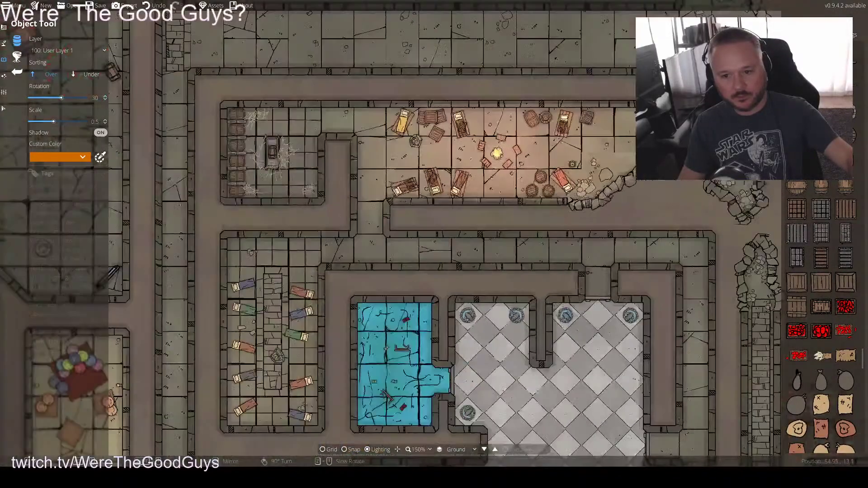
scroll(558, 249, down, 1)
drag(412, 249, 547, 160)
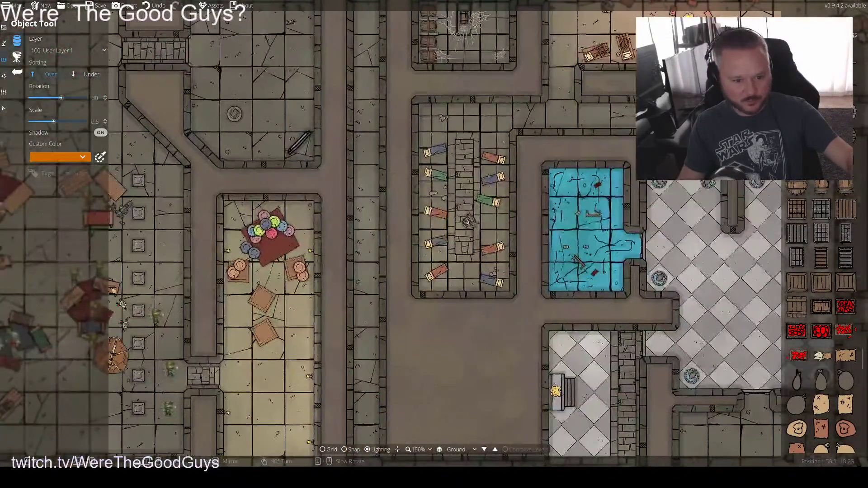
drag(510, 330, 421, 465)
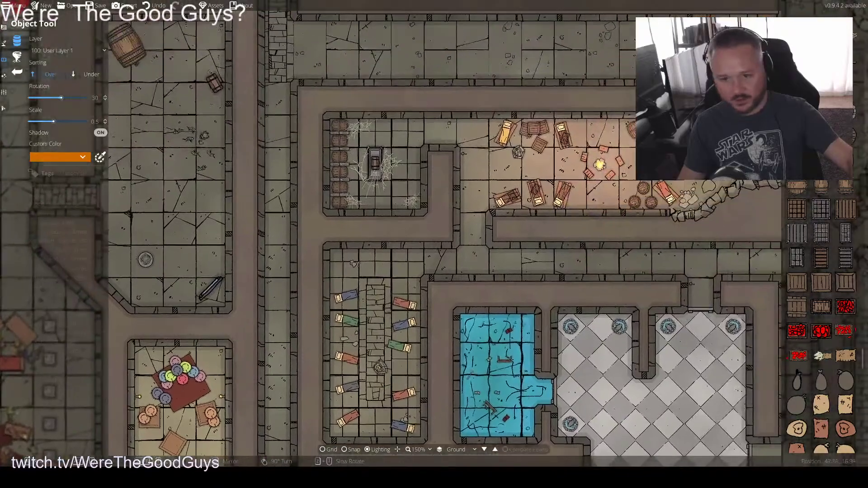
drag(520, 253, 396, 206)
drag(317, 438, 377, 280)
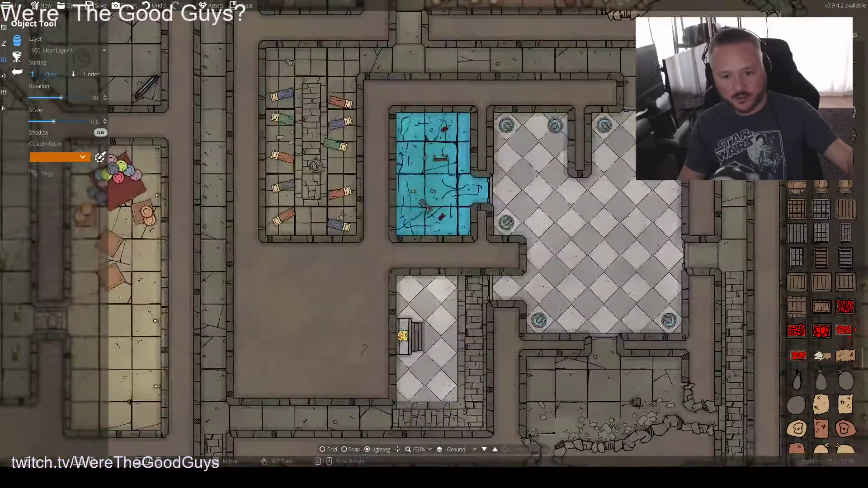
drag(385, 442, 700, 167)
Examine the rooms and corridors around the orange-floored room, the bone-pile barrier and the lantern-lit mine cart room
key(s)
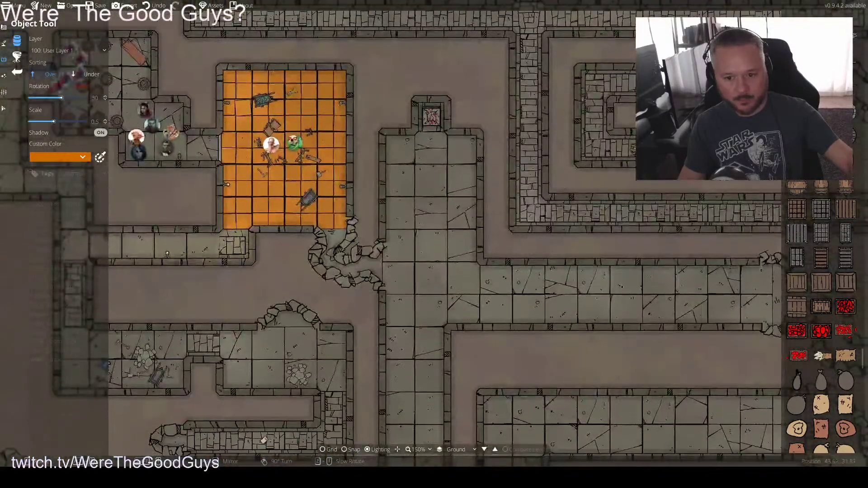
key(s)
key(d)
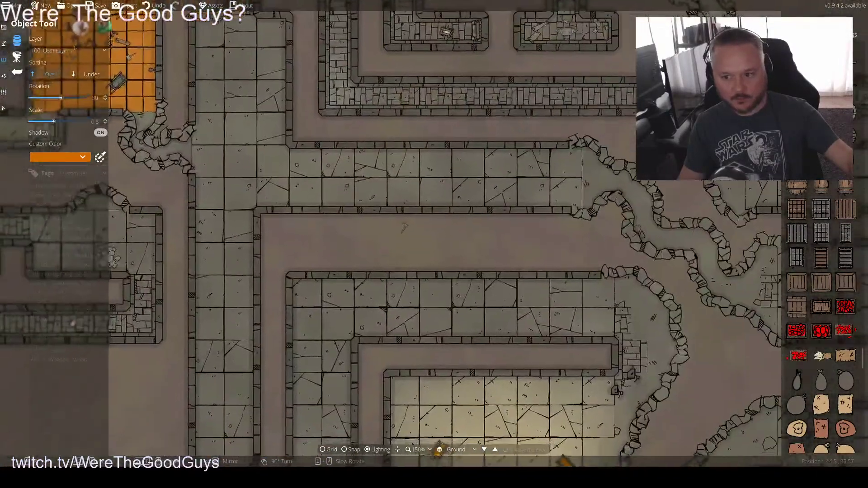
key(a)
scroll(575, 189, down, 2)
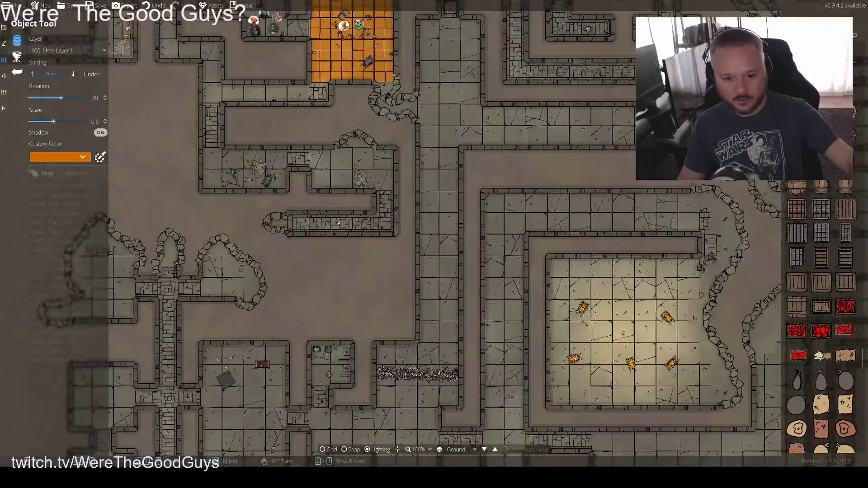
key(s)
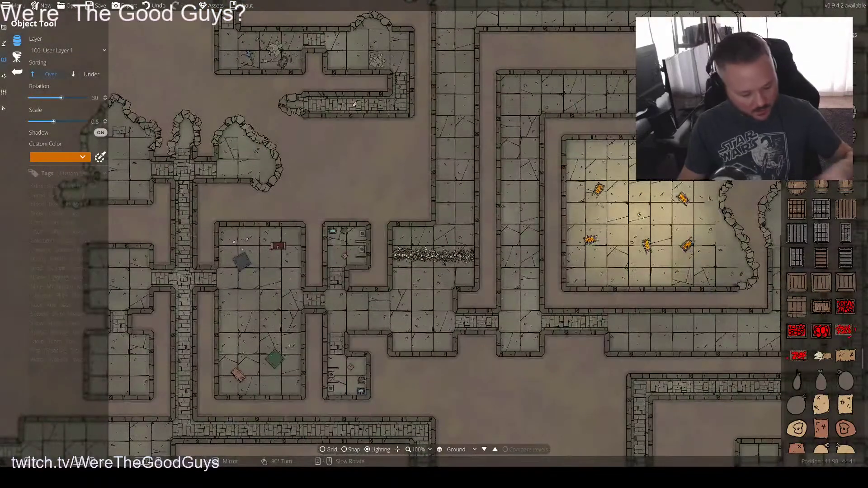
key(d)
key(w)
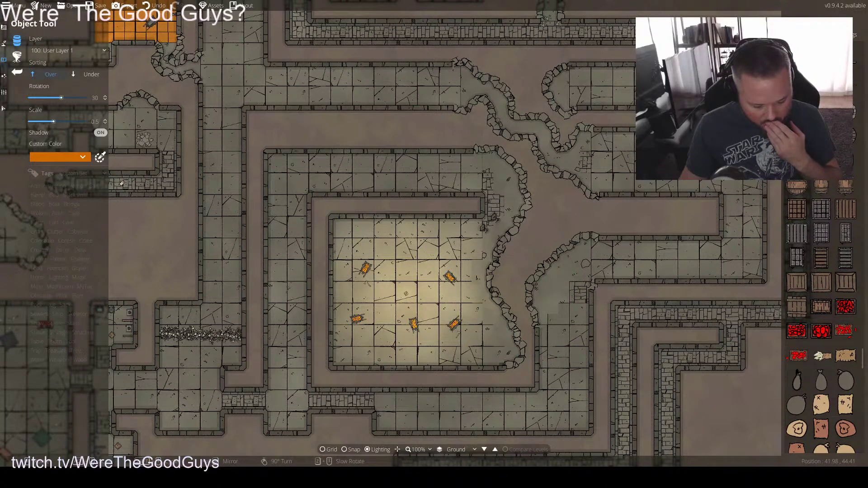
key(w)
key(d)
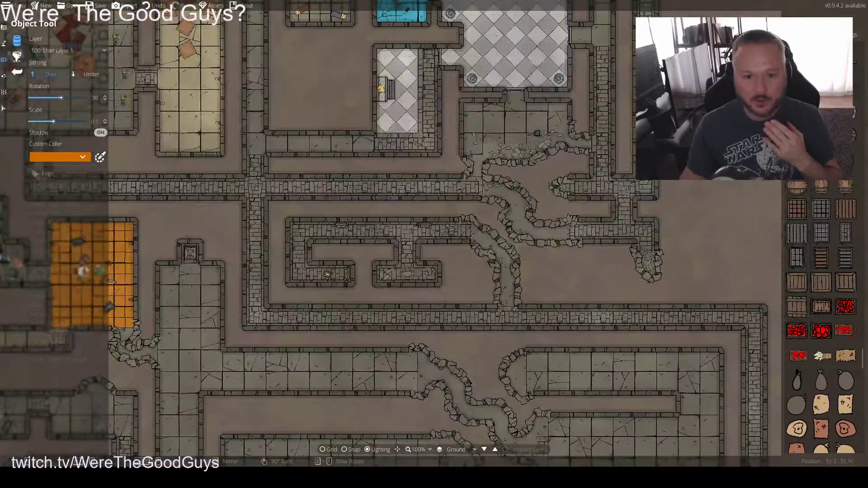
Look over the rooms around the long hall and browse the object library for furniture for the small room to its west
key(s)
key(d)
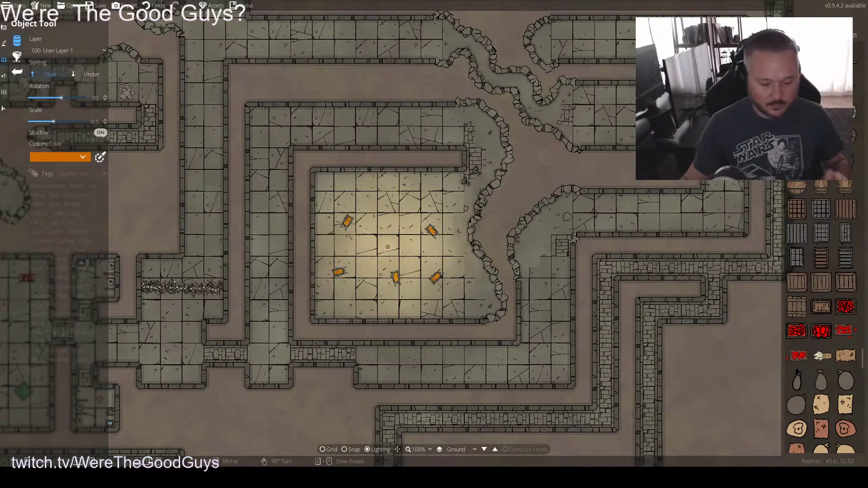
drag(488, 332, 701, 427)
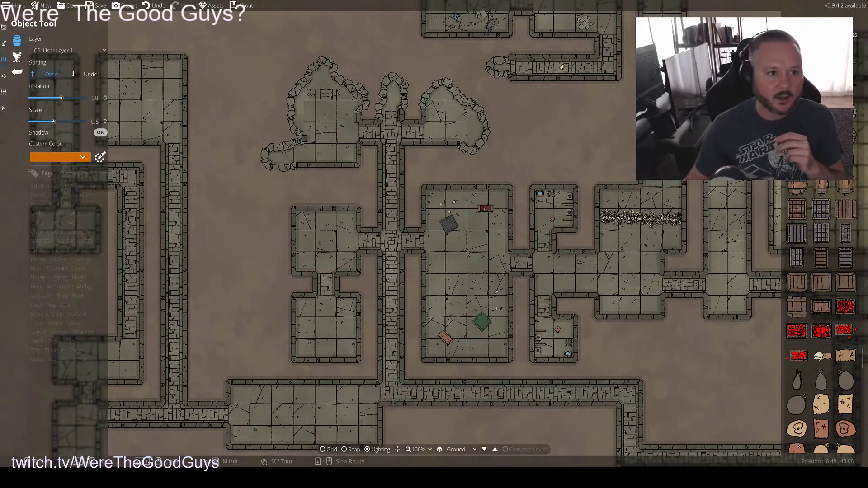
scroll(820, 316, down, 10)
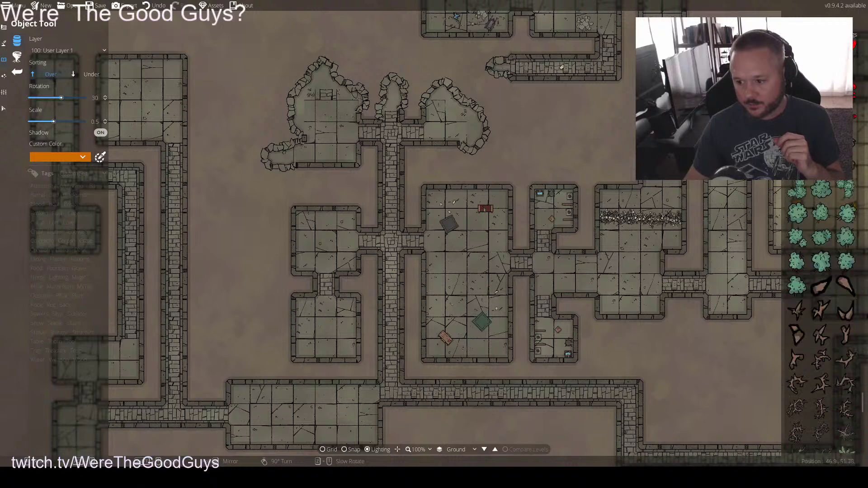
scroll(821, 258, up, 5)
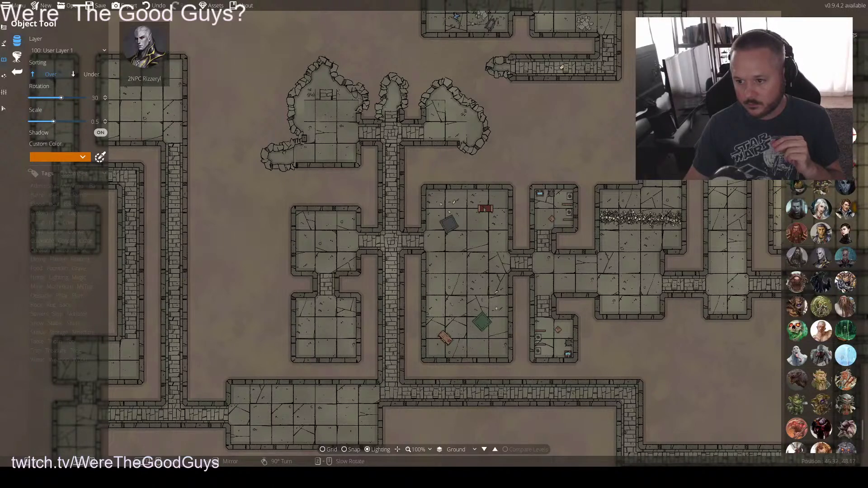
scroll(820, 260, down, 3)
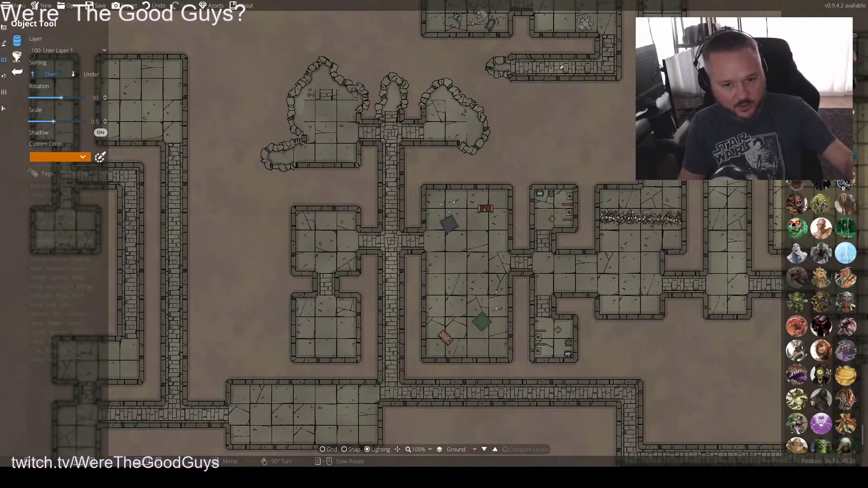
scroll(288, 249, up, 3)
scroll(821, 272, up, 5)
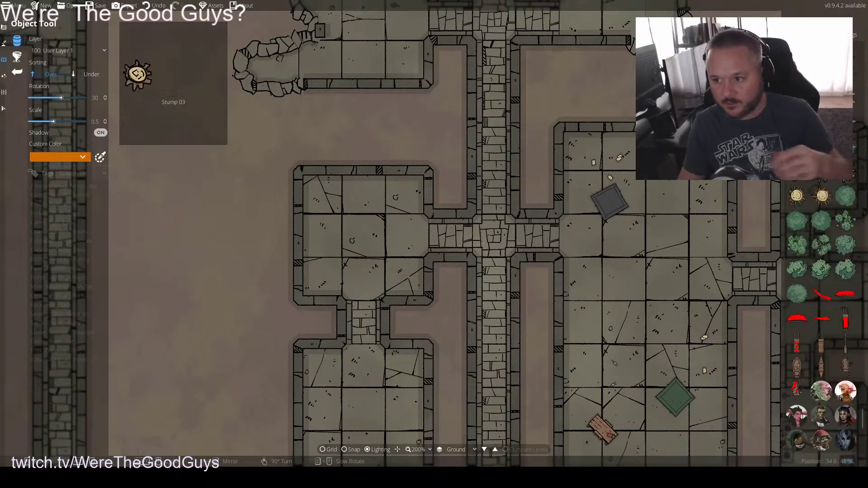
scroll(821, 289, down, 10)
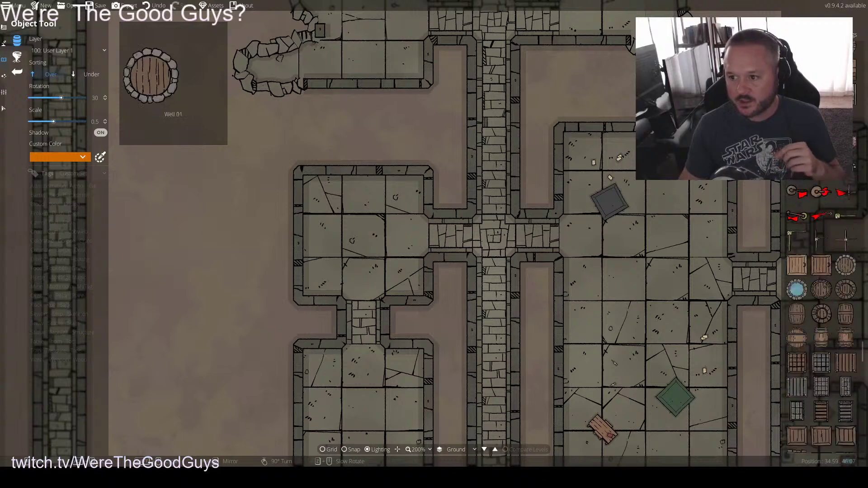
scroll(832, 272, down, 5)
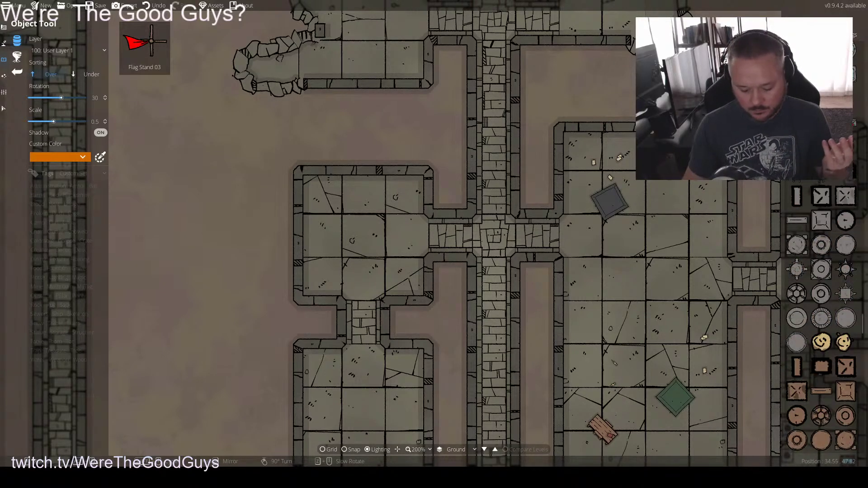
scroll(821, 317, down, 5)
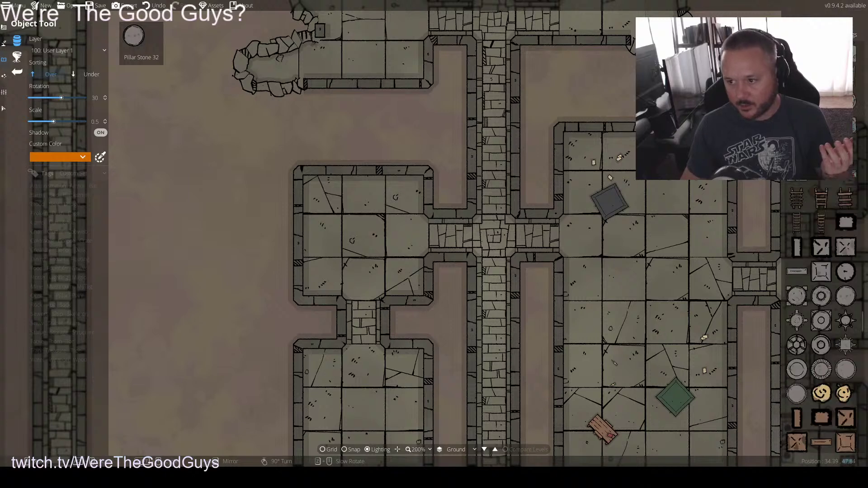
scroll(820, 317, down, 8)
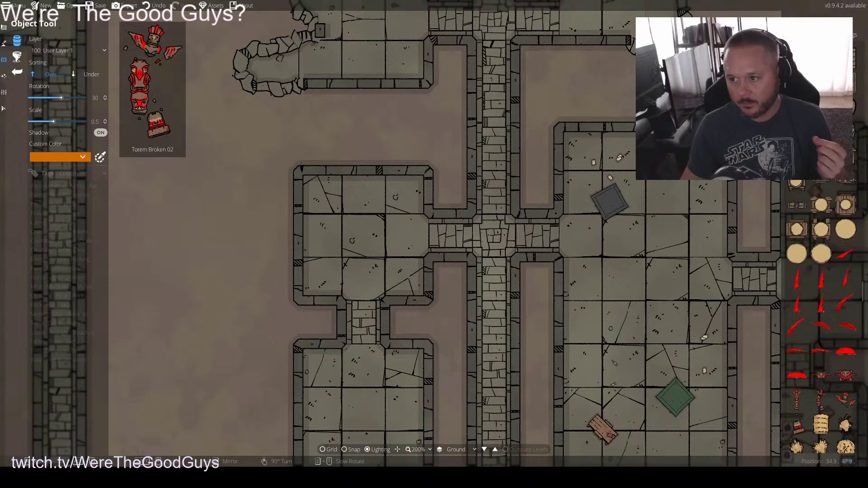
scroll(820, 317, down, 10)
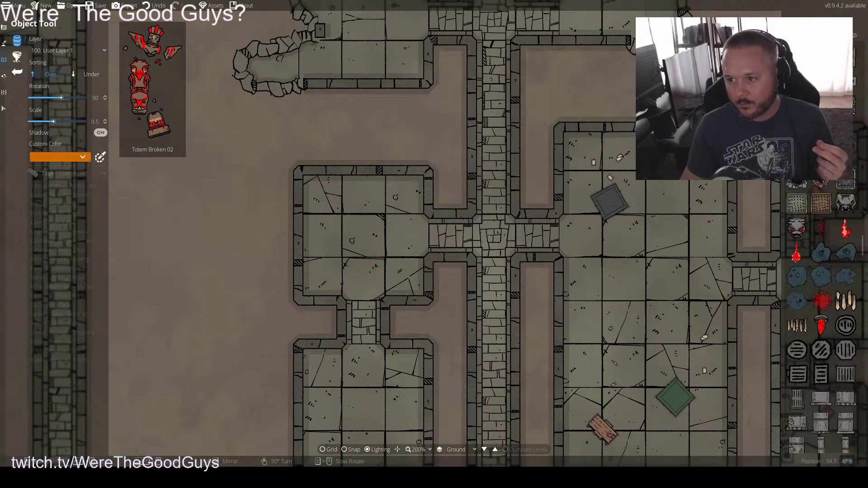
scroll(821, 316, down, 8)
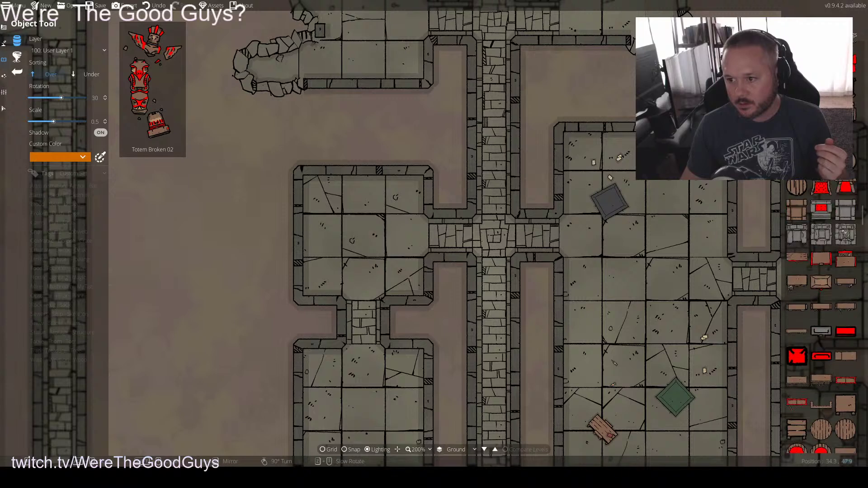
Place a throne recoloured brown in the southwest corner of the small room, at 0.5 scale and 45 degrees rotation
click(821, 259)
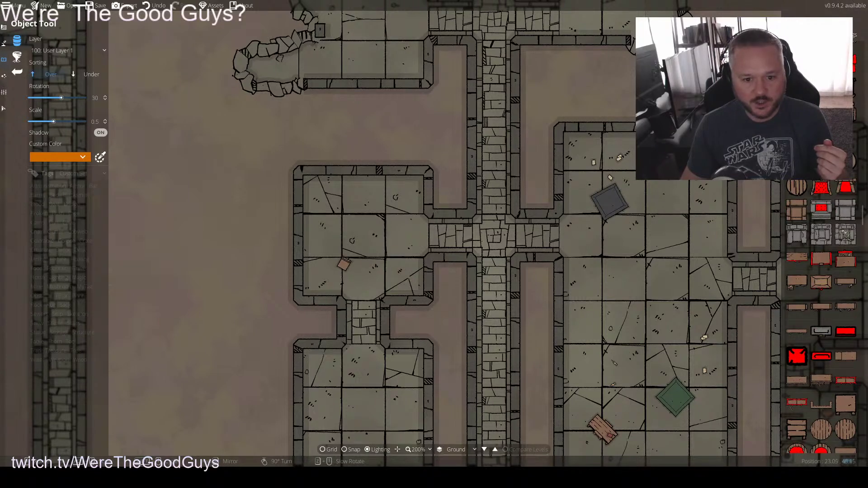
scroll(330, 270, up, 1)
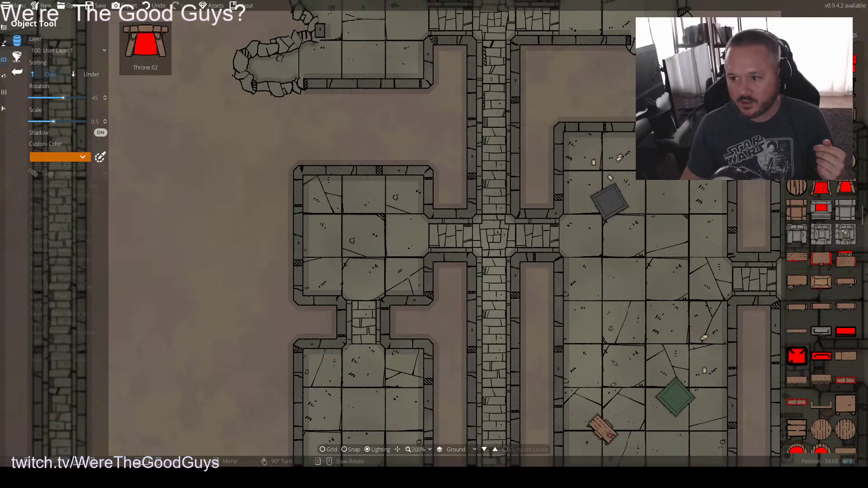
click(845, 187)
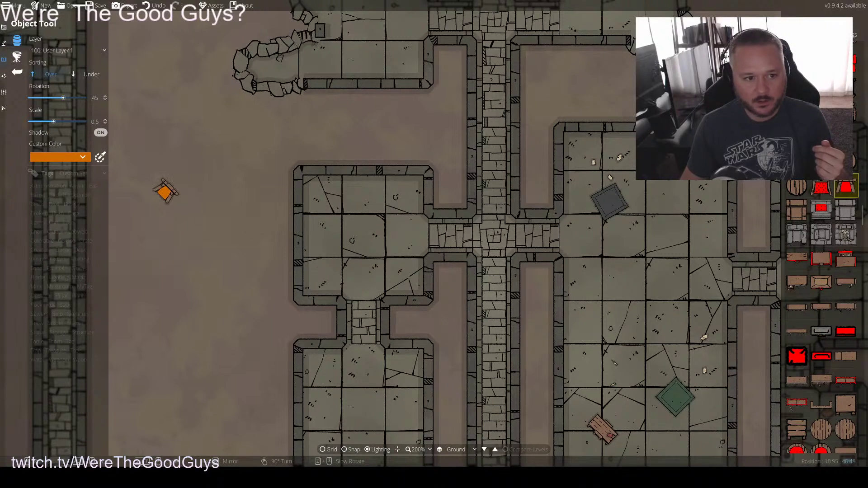
click(82, 157)
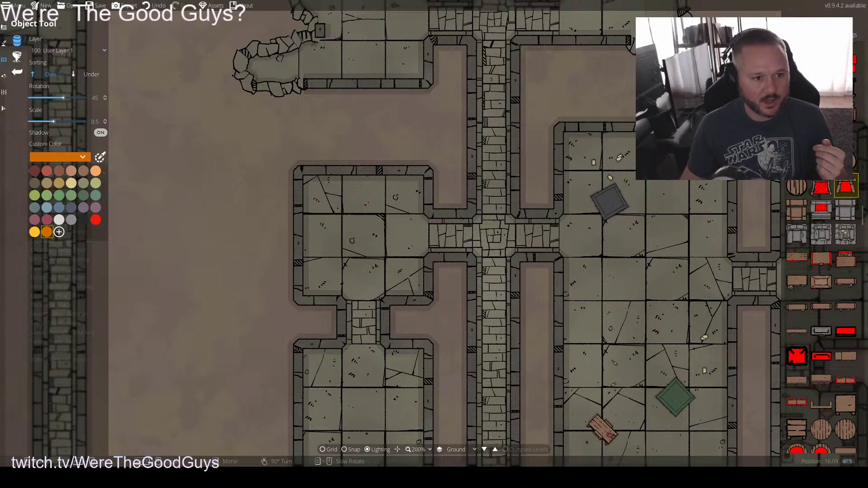
click(84, 196)
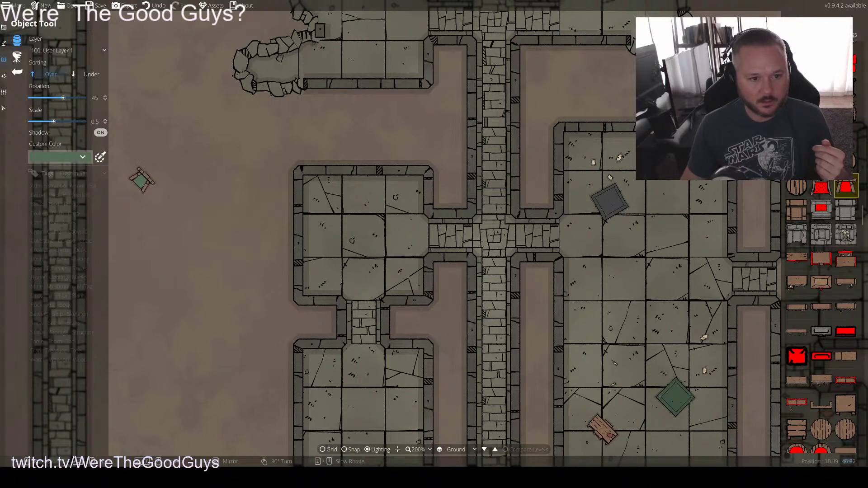
click(82, 157)
click(83, 170)
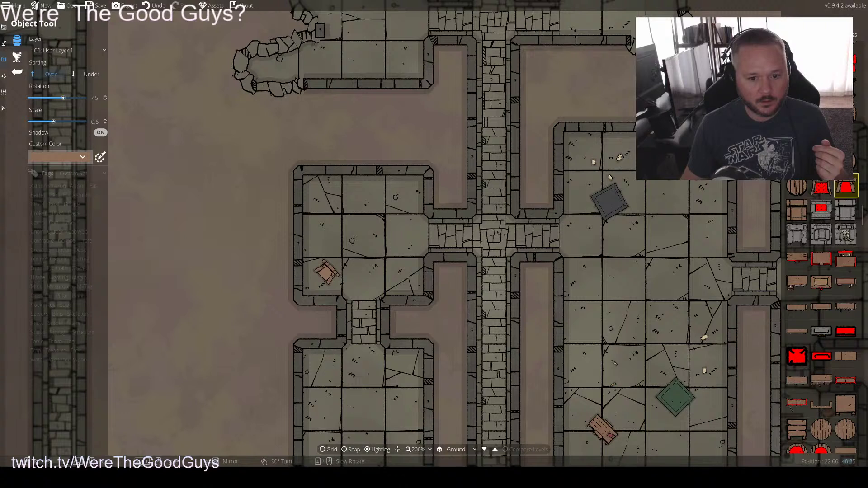
click(326, 273)
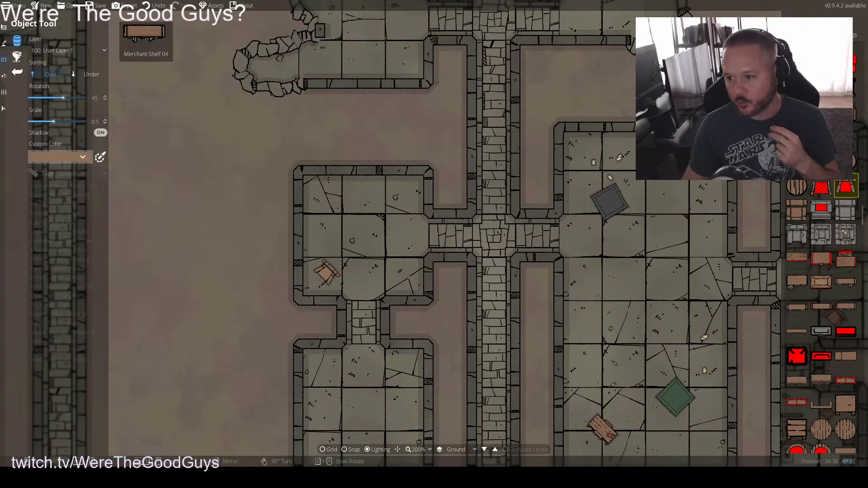
Place the Small Table 08 plank table in the centre of the small room, rotated to 105 degrees at 0.5 scale
scroll(821, 317, down, 3)
scroll(821, 316, down, 2)
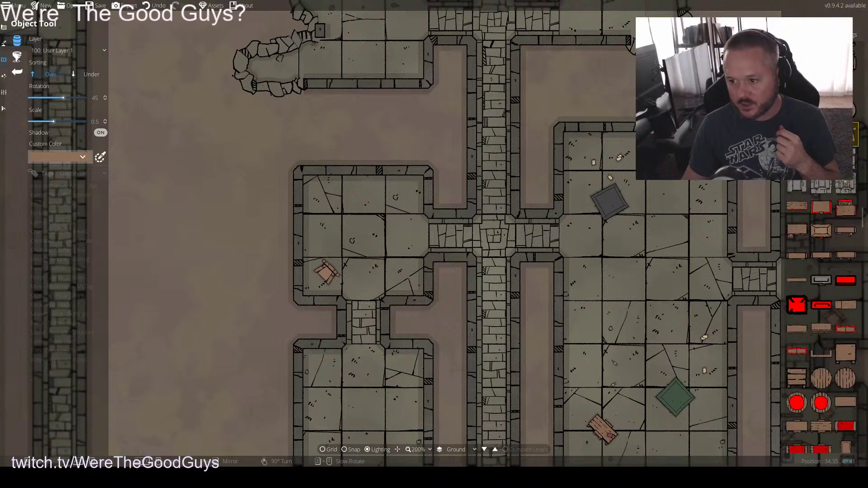
scroll(820, 317, down, 2)
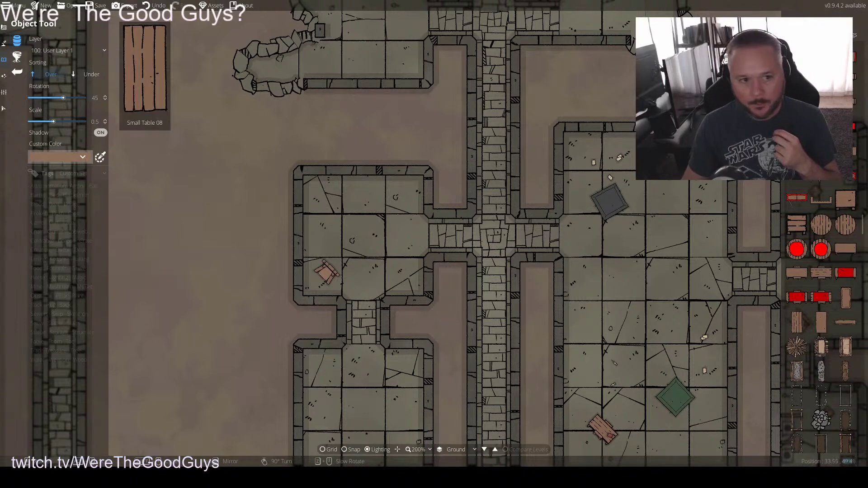
click(797, 321)
scroll(362, 234, up, 4)
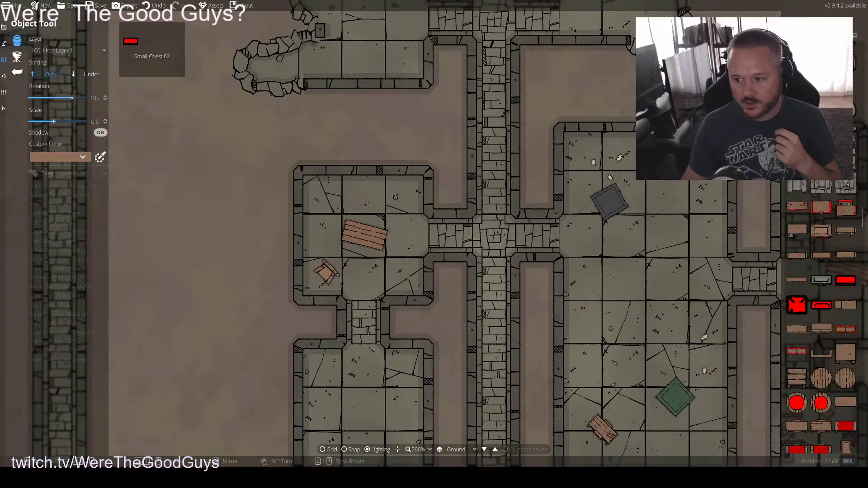
Place four rubble stones at 0.25 scale in a curved line on the western end of the plank table, varying their rotation
scroll(821, 317, up, 5)
scroll(820, 316, up, 8)
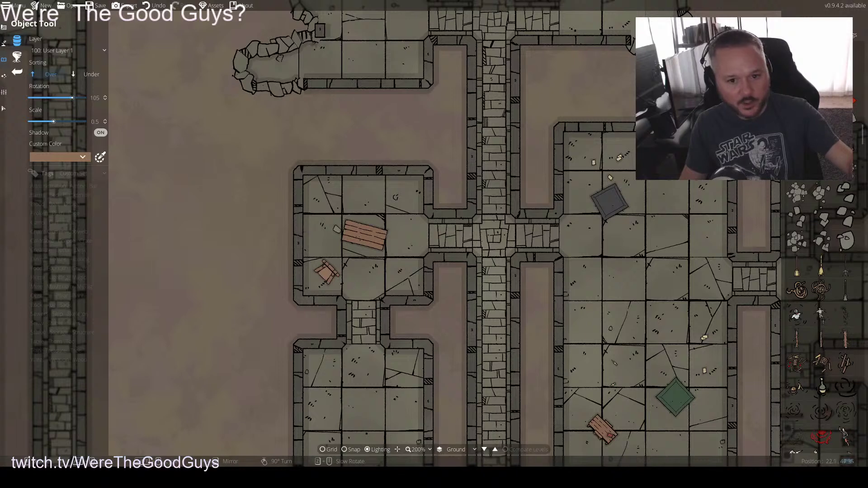
scroll(346, 230, up, 3)
scroll(349, 231, up, 2)
drag(53, 121, 47, 122)
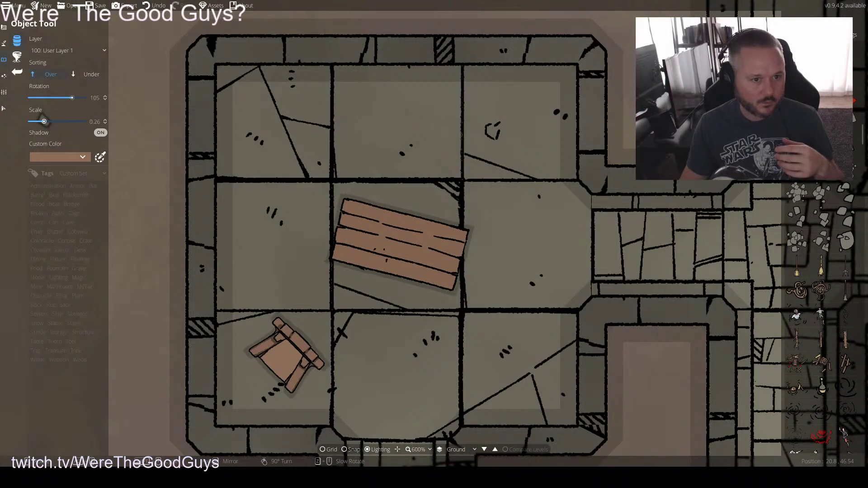
scroll(352, 240, down, 4)
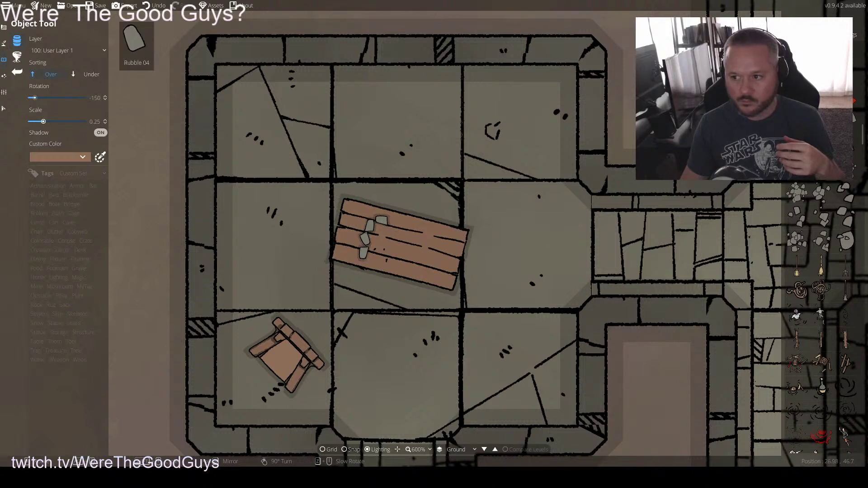
Extend the line of 0.25-scale rubble stones across the table to its eastern end and build a small cluster in its middle, varying the rotations
click(845, 144)
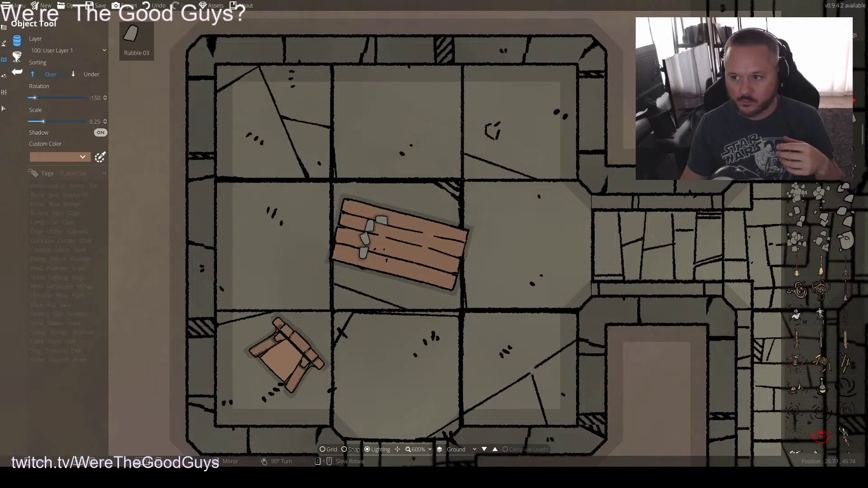
scroll(365, 213, down, 1)
scroll(394, 222, down, 7)
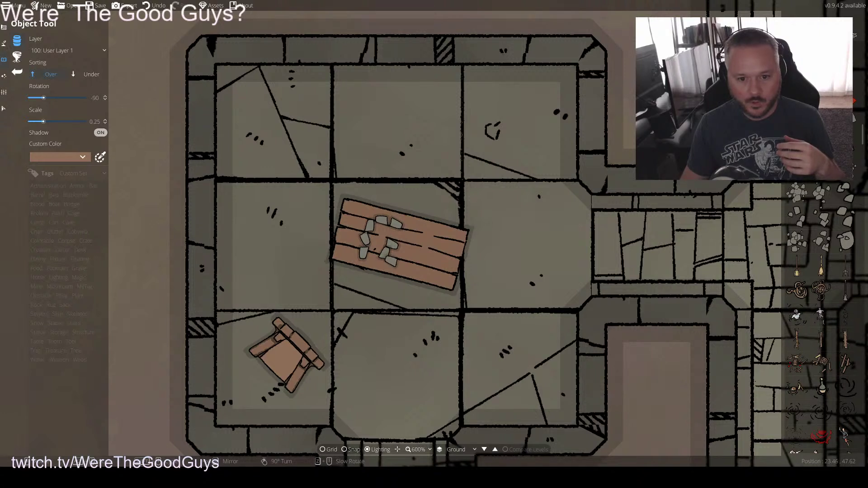
scroll(361, 251, down, 3)
click(353, 254)
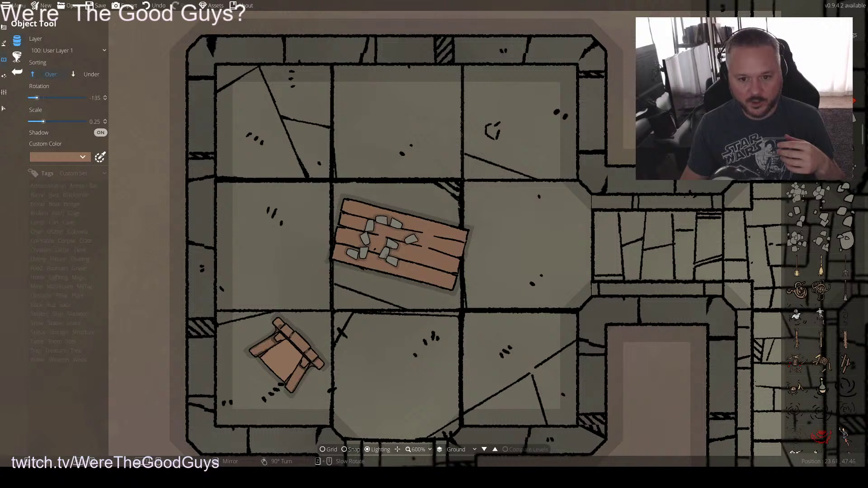
scroll(410, 239, up, 3)
click(403, 248)
scroll(407, 239, down, 11)
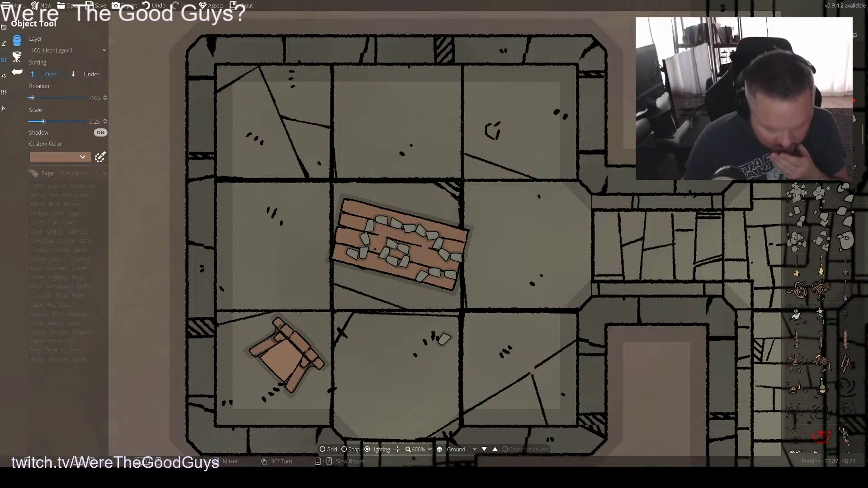
Look through the object library for furniture to put in the empty square room to the south
key(Down)
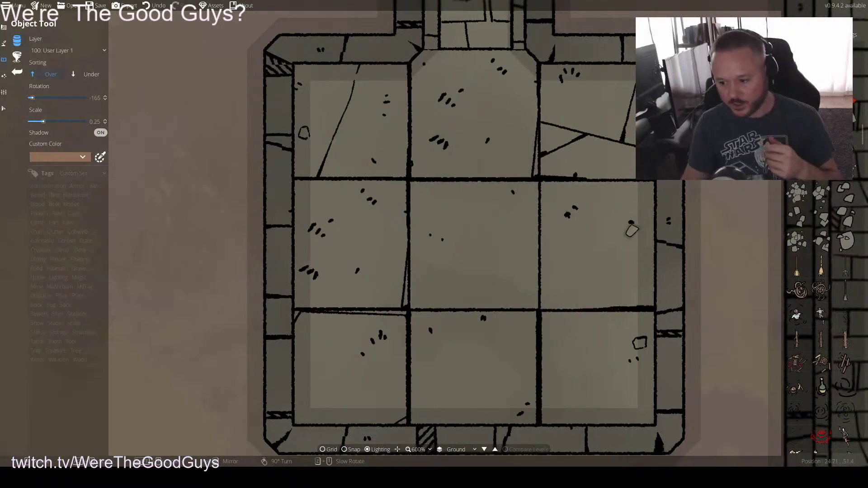
scroll(821, 266, down, 10)
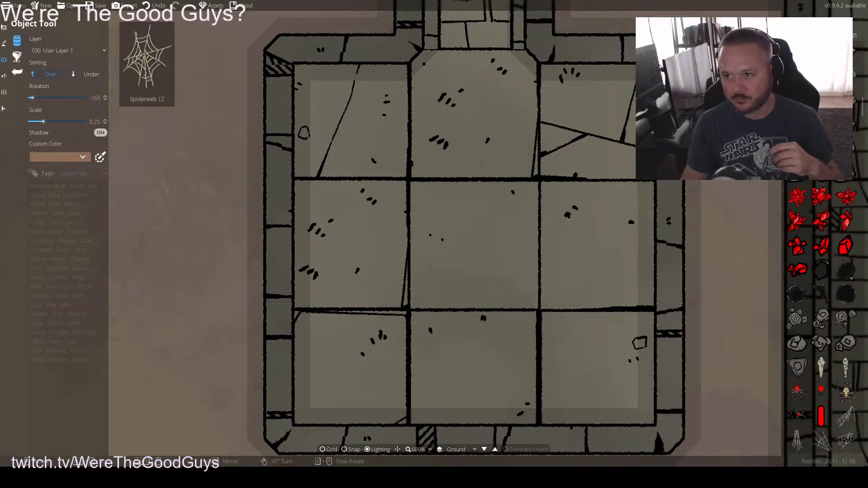
scroll(822, 267, down, 5)
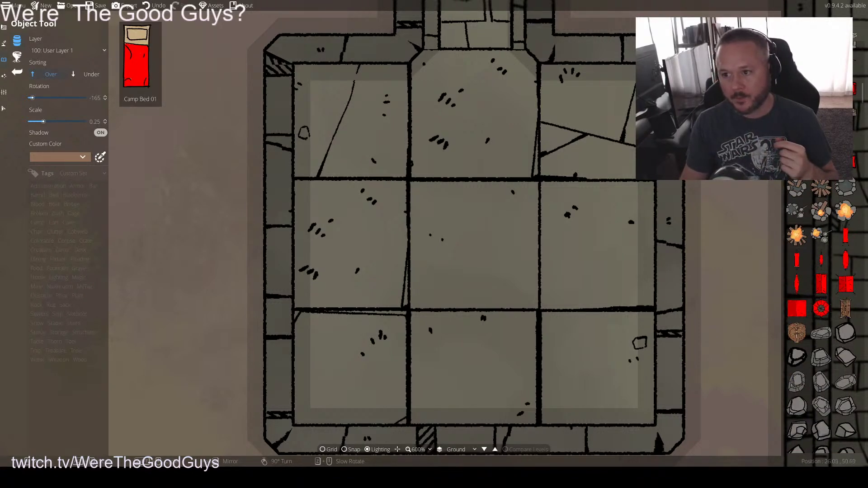
scroll(821, 317, up, 3)
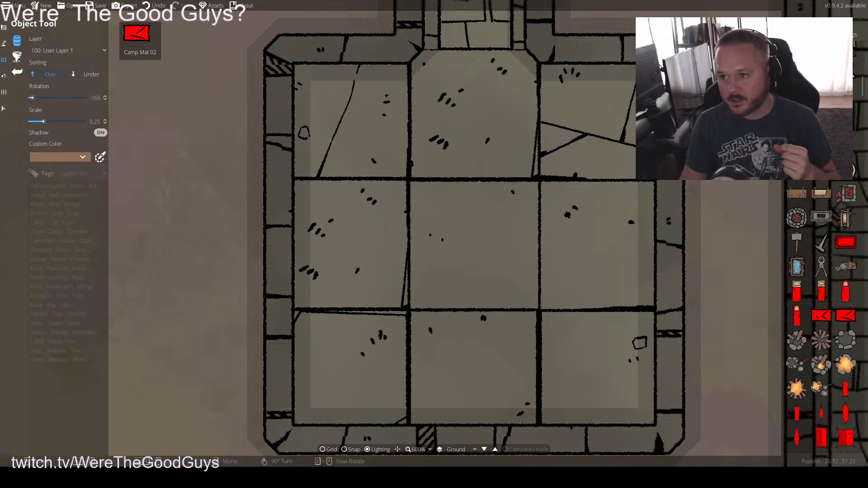
scroll(821, 317, up, 5)
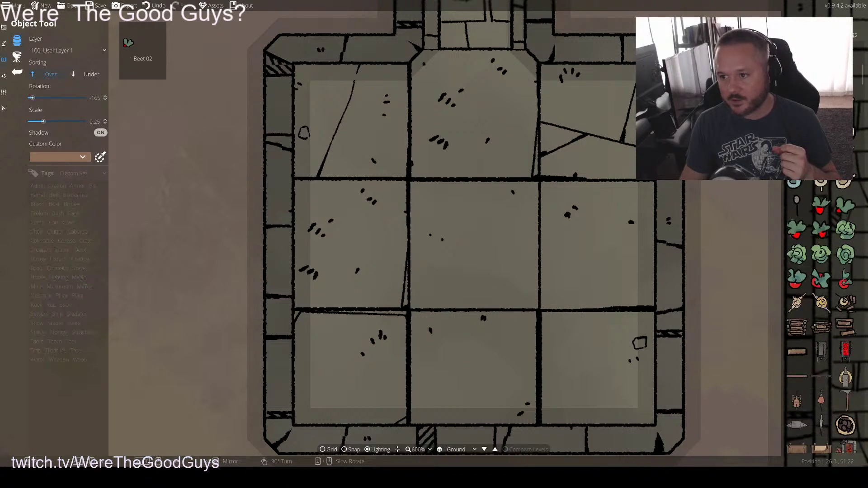
scroll(821, 316, up, 5)
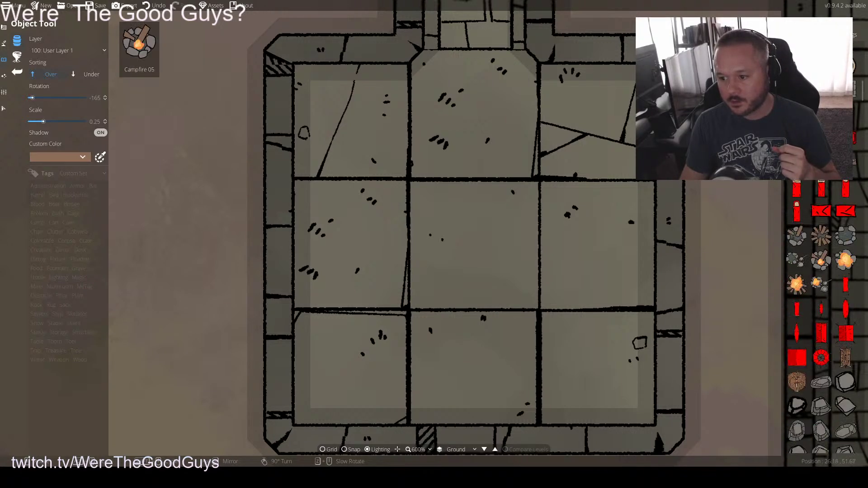
scroll(820, 316, up, 5)
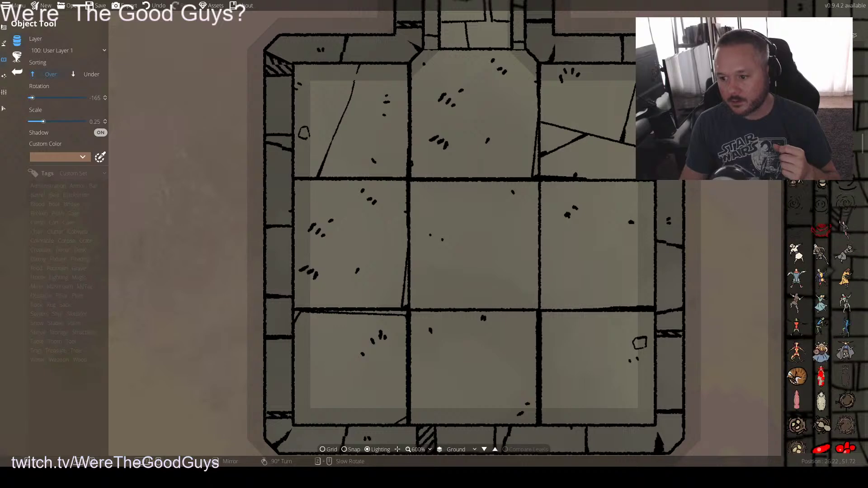
scroll(821, 317, down, 3)
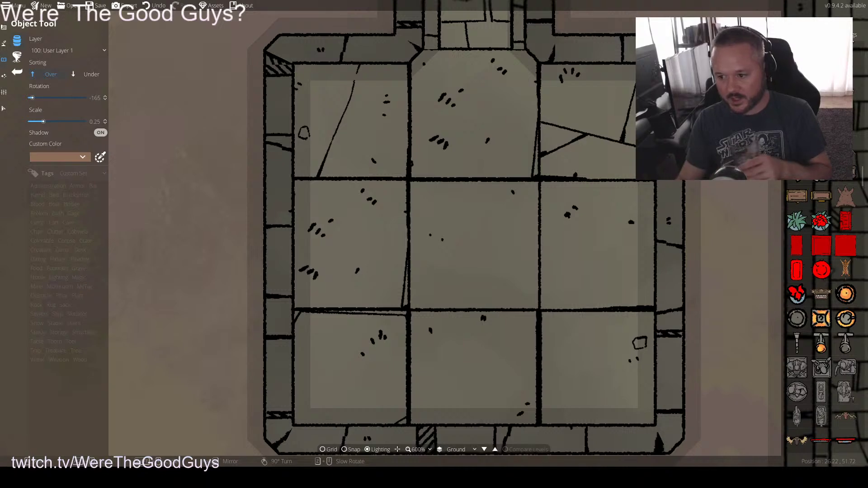
click(820, 270)
scroll(821, 317, down, 5)
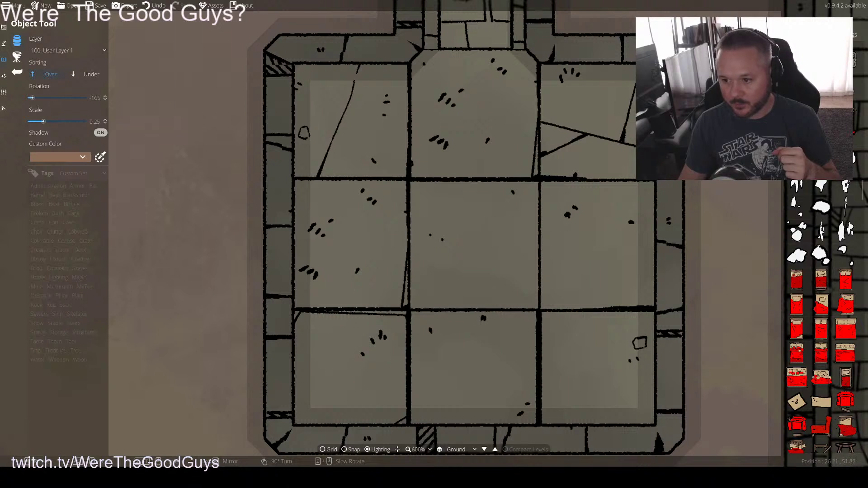
Choose a bed with a rumpled blanket and set it to green, -105 degrees rotation and 0.5 scale
click(846, 426)
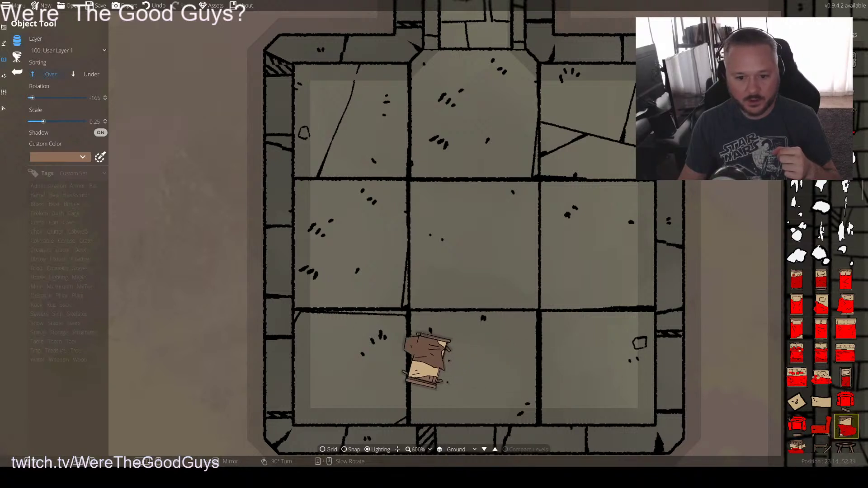
click(82, 157)
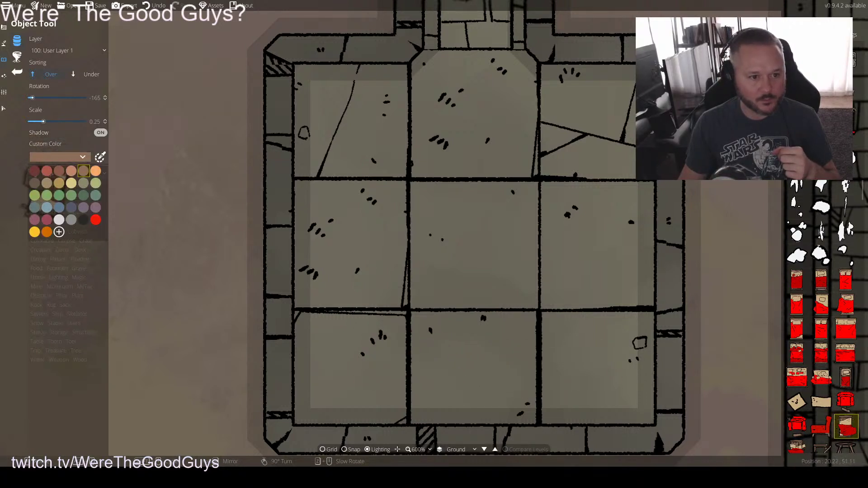
click(45, 190)
scroll(348, 367, up, 6)
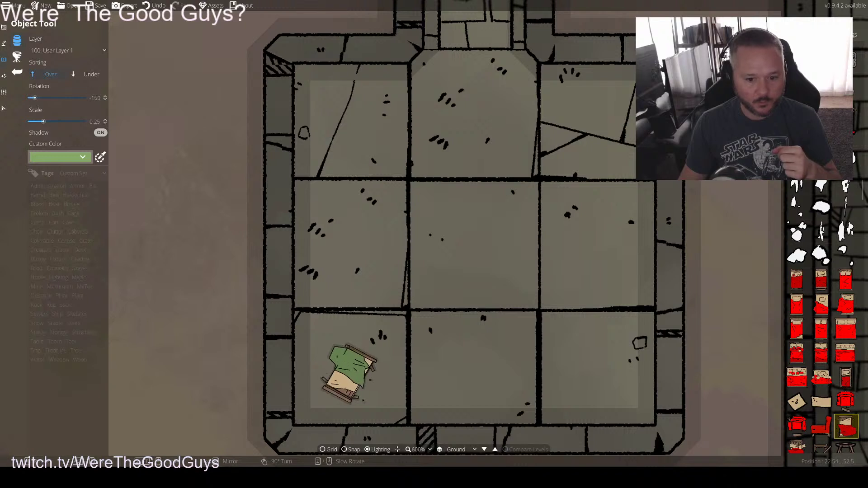
scroll(351, 367, down, 2)
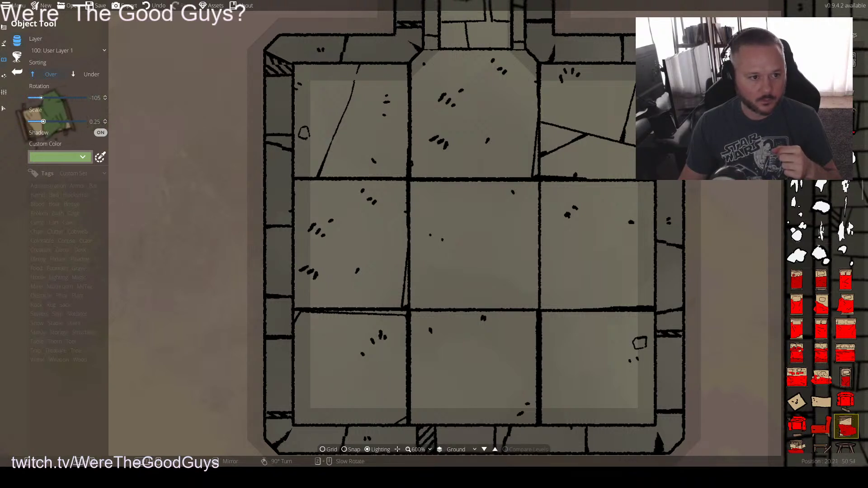
drag(43, 121, 53, 121)
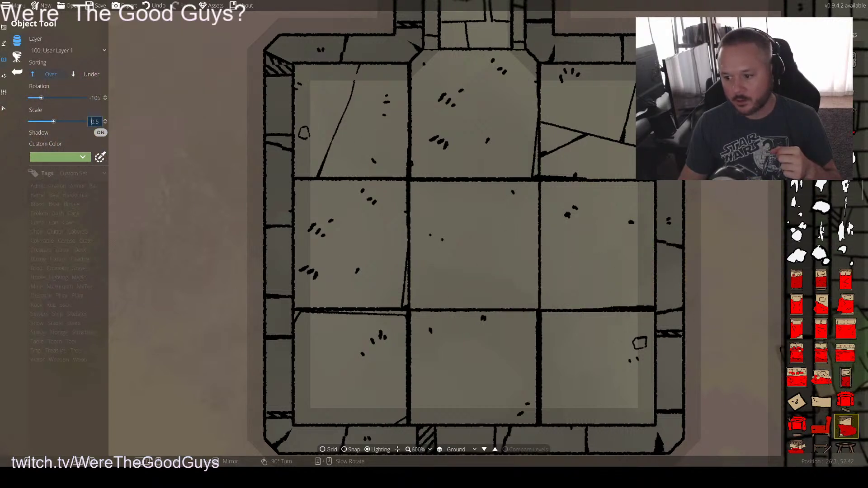
Try several green bed variants and place the one with the thrown-back blanket just south of the room's centre
click(797, 280)
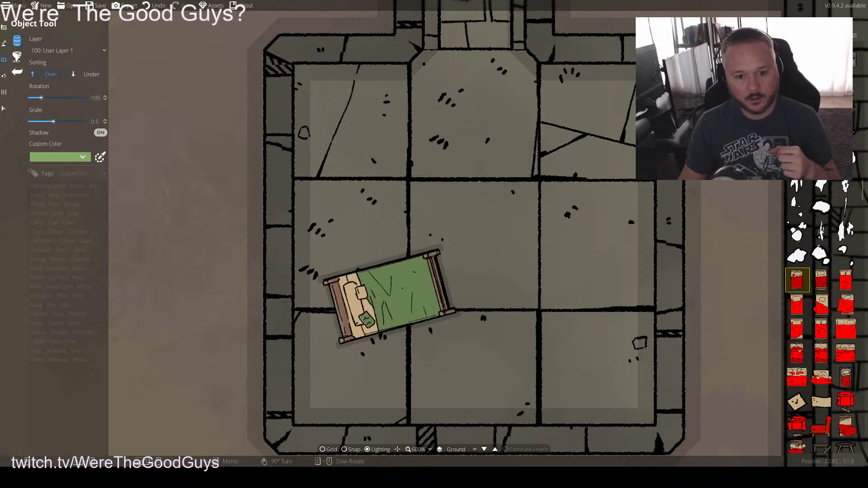
click(821, 280)
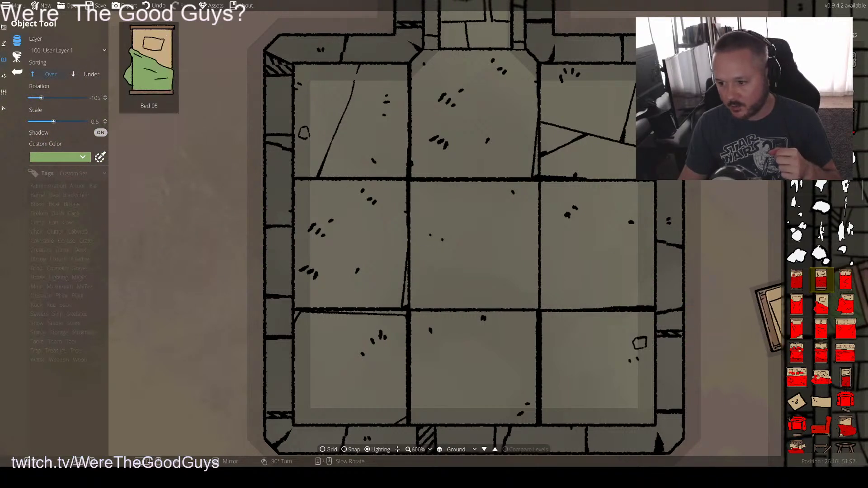
click(821, 303)
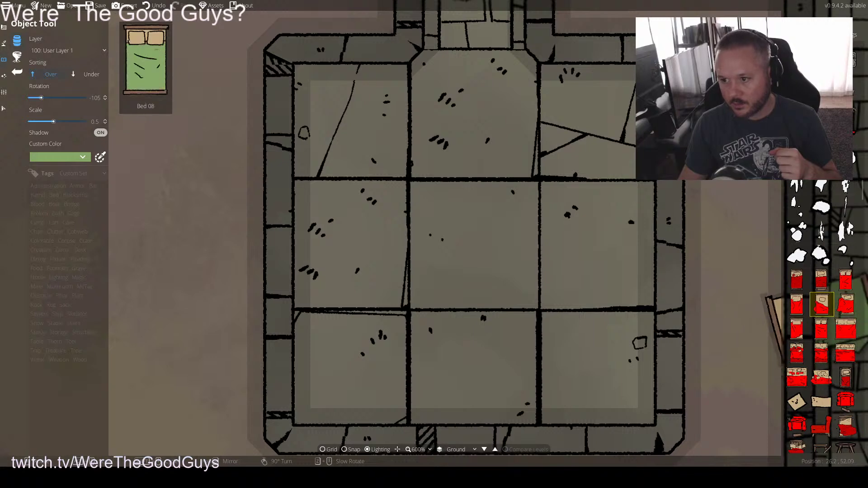
scroll(821, 317, down, 10)
scroll(820, 317, down, 10)
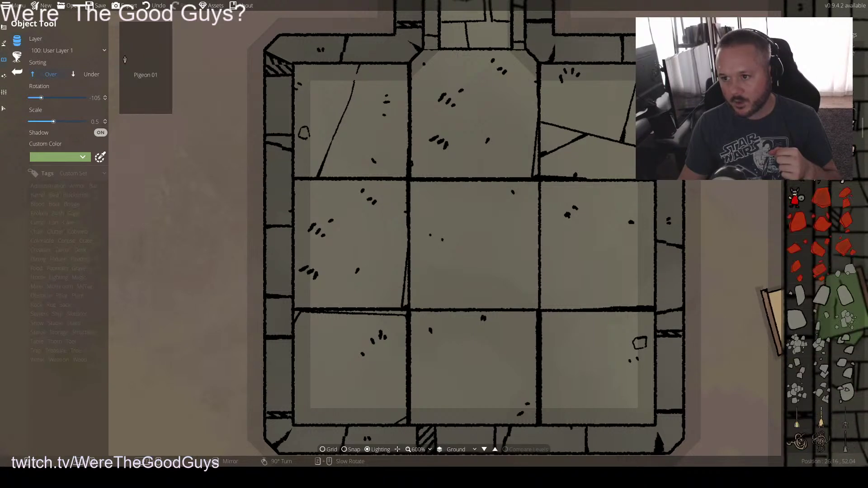
scroll(820, 316, down, 5)
click(498, 309)
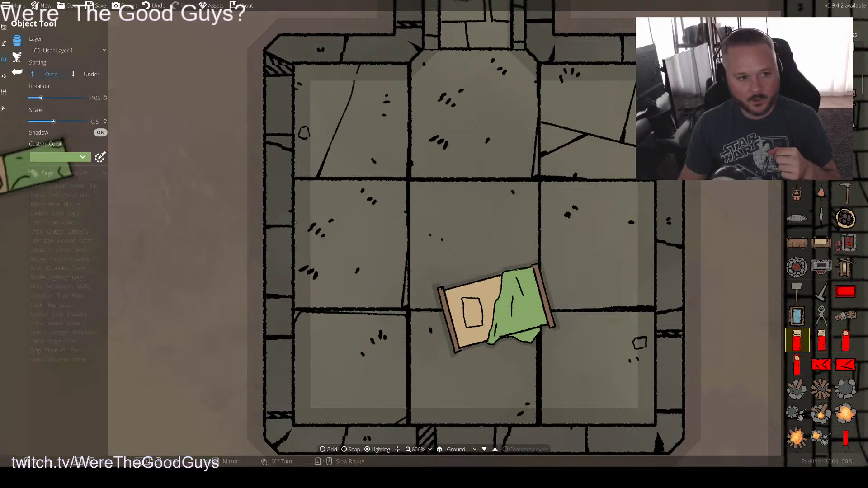
Delete the green bed from the square room
click(3, 109)
click(484, 316)
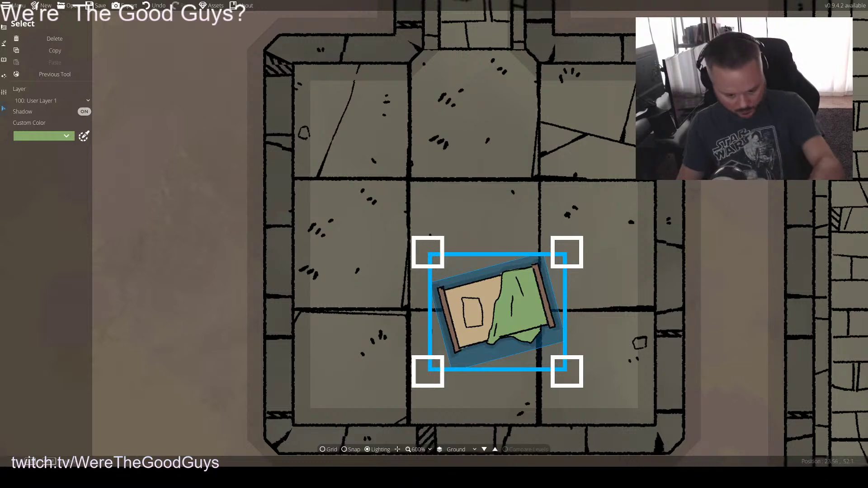
key(Delete)
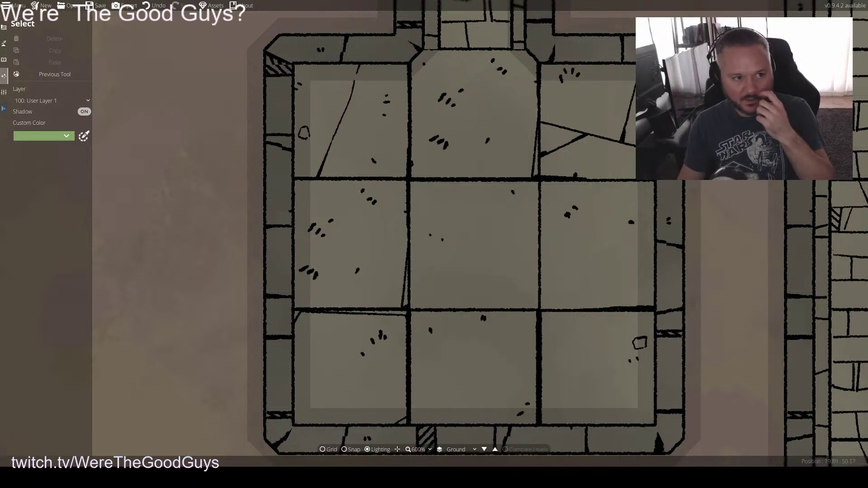
Return to placing objects and look through the library for furniture other than the beds
click(3, 59)
click(39, 41)
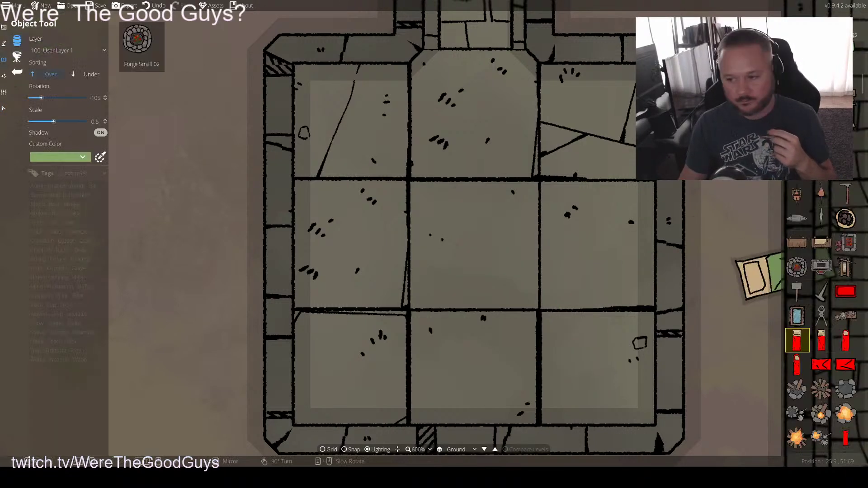
scroll(821, 316, down, 5)
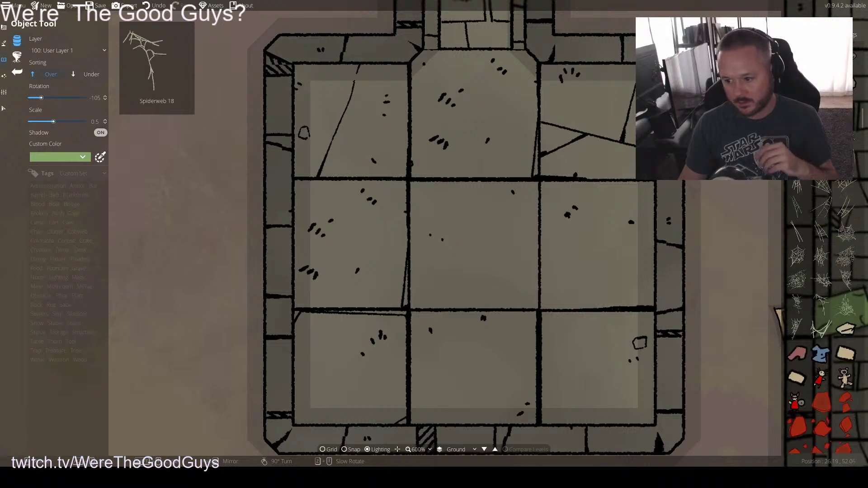
scroll(821, 317, down, 5)
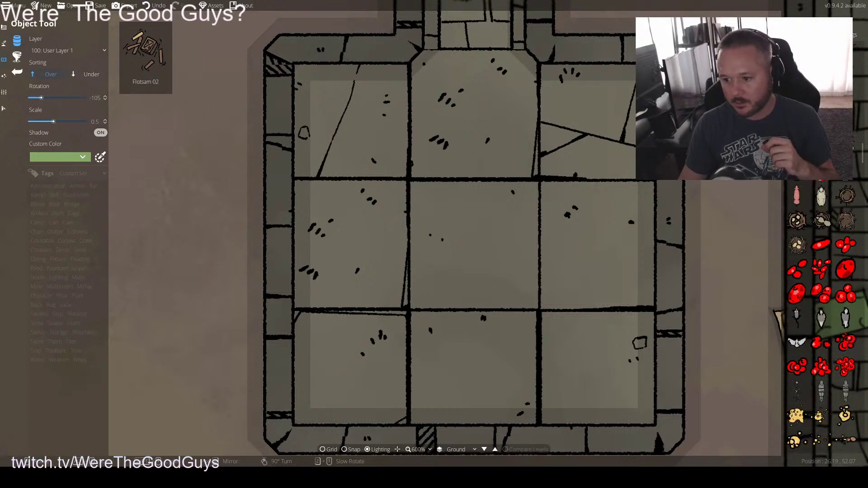
scroll(821, 316, down, 5)
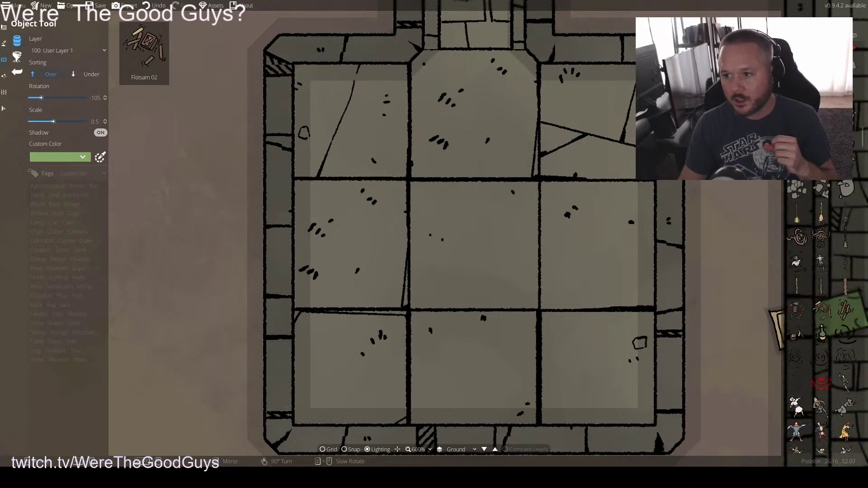
scroll(820, 316, down, 8)
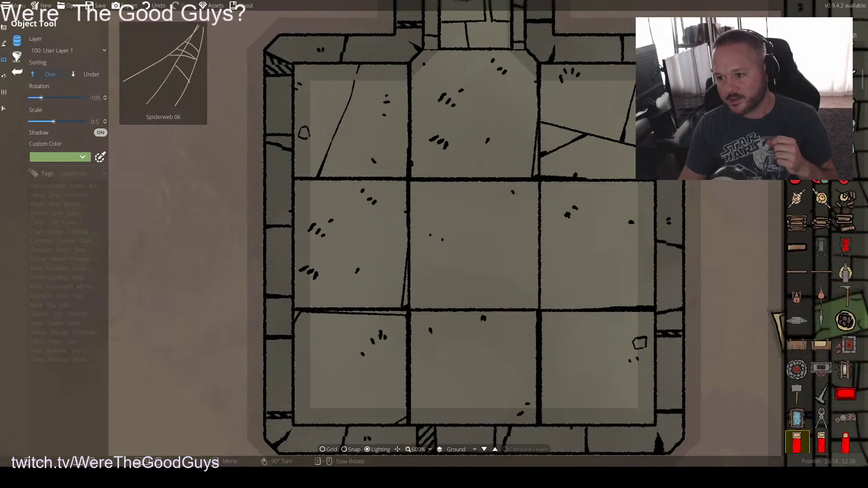
scroll(820, 317, down, 8)
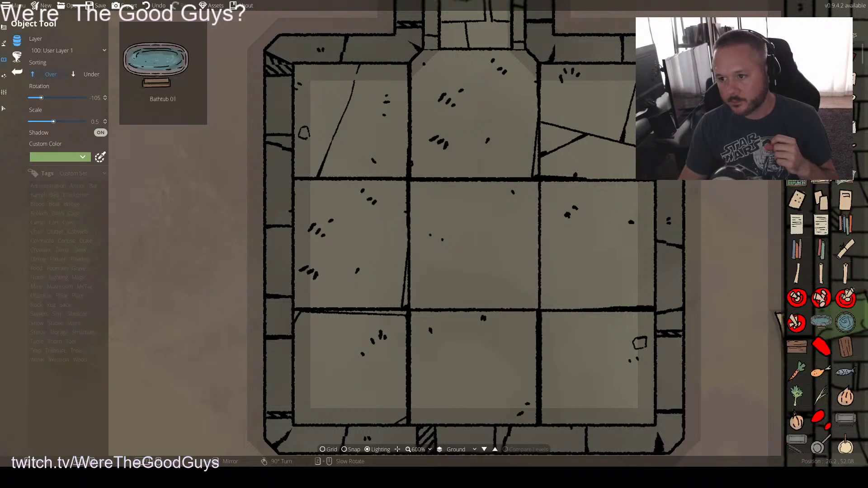
scroll(820, 316, down, 8)
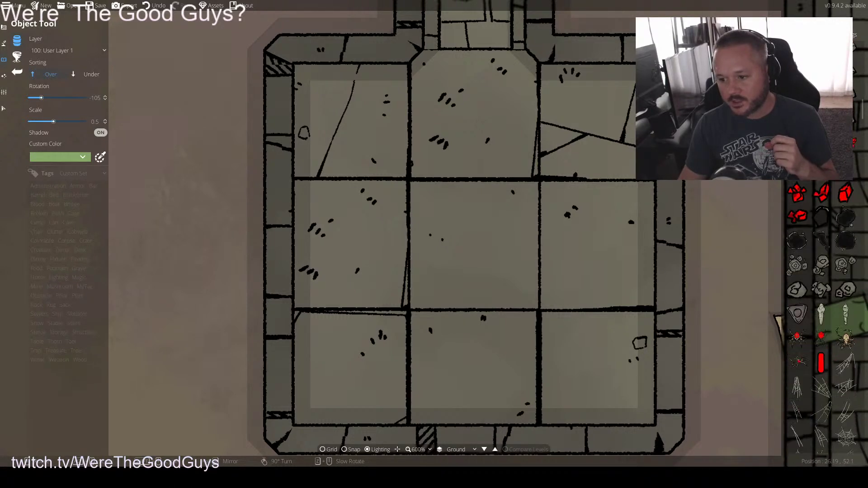
scroll(776, 319, down, 8)
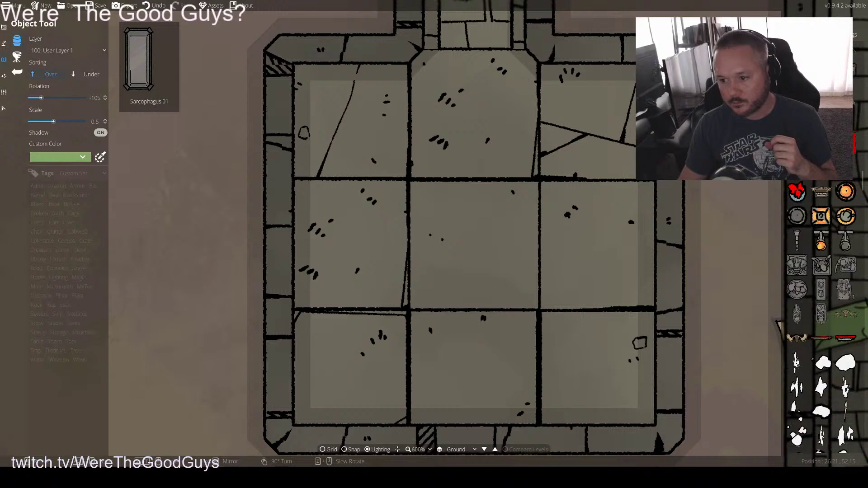
scroll(776, 324, down, 8)
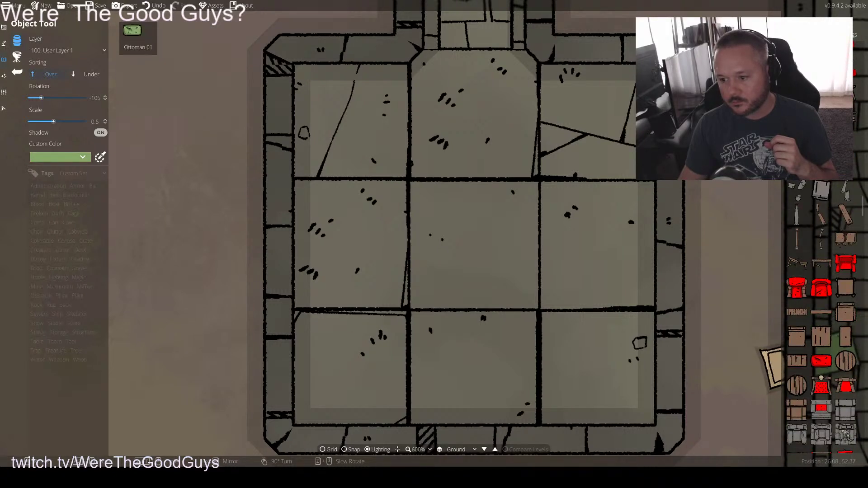
scroll(775, 343, down, 3)
scroll(775, 352, down, 3)
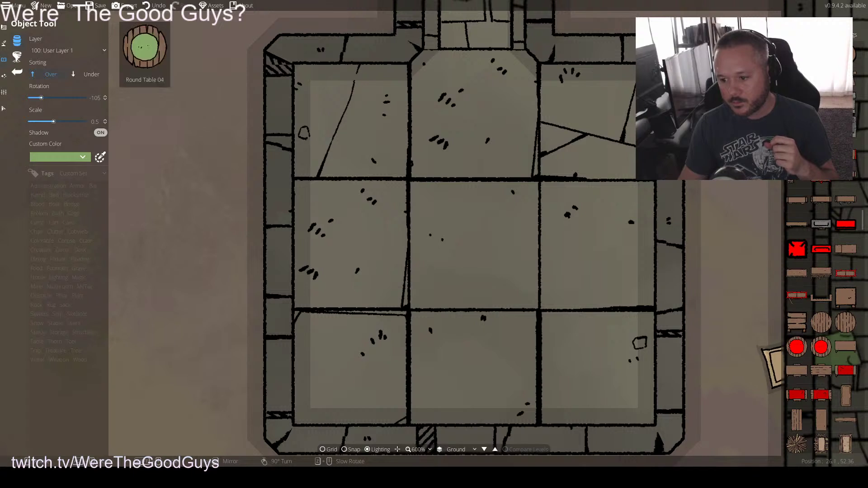
Place four 0.35-scale plank tables down the west side of the square room, rotated -105, -60, -90 and -105 degrees from north to south
click(796, 419)
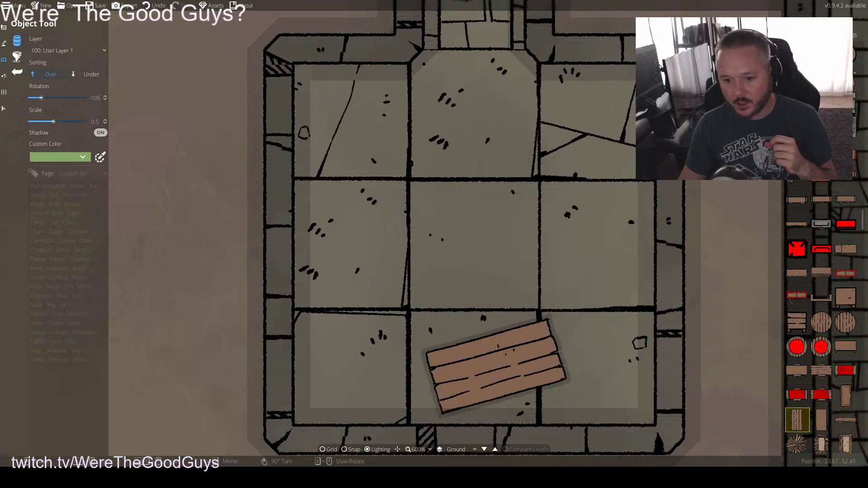
scroll(46, 115, down, 3)
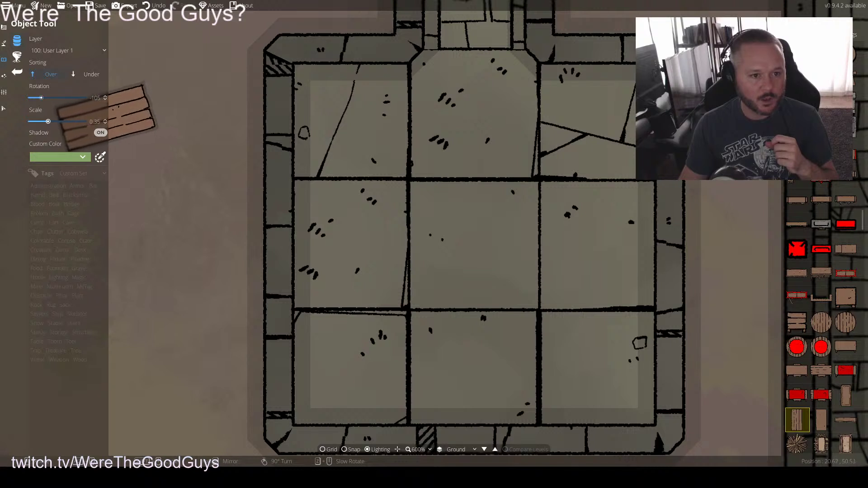
click(357, 379)
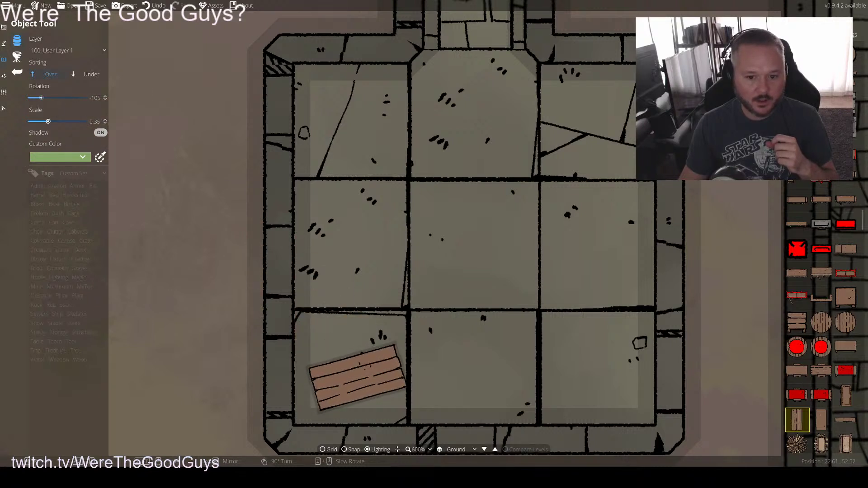
scroll(355, 302, up, 2)
scroll(355, 292, down, 1)
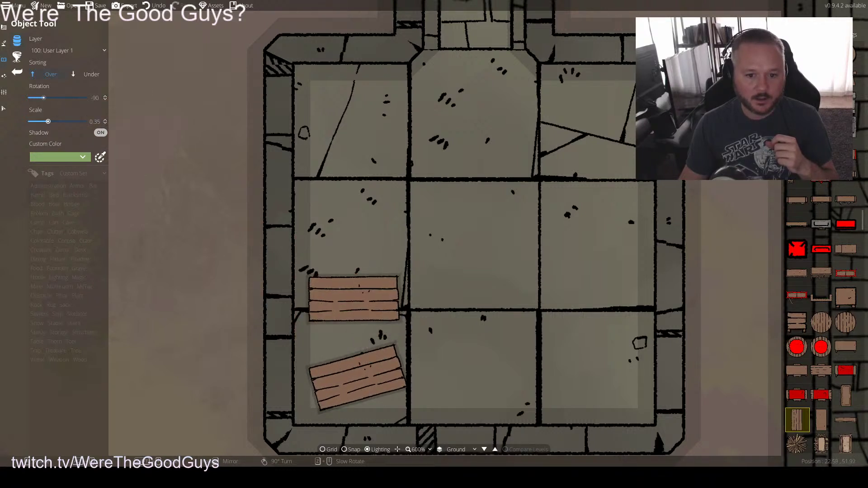
click(354, 298)
scroll(355, 226, up, 2)
click(355, 213)
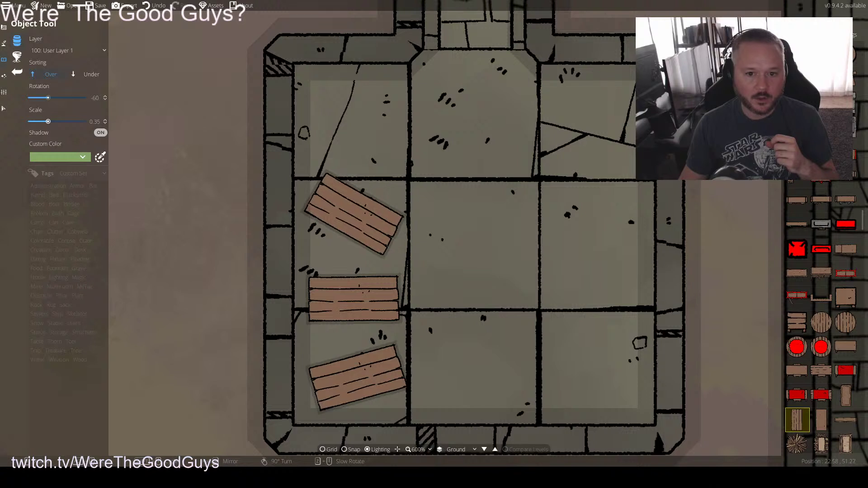
scroll(362, 122, down, 3)
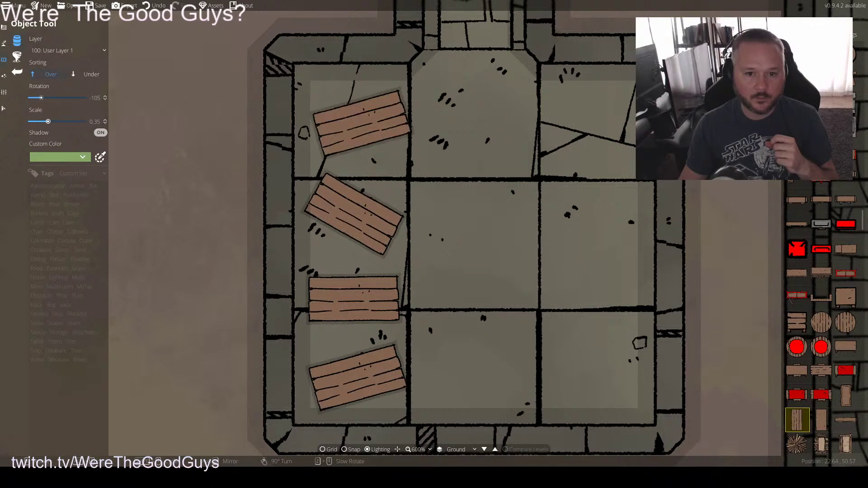
click(362, 122)
Place four more plank tables down the east side of the room, rotated -105, 120, 105 and 75 degrees from north to south
click(586, 123)
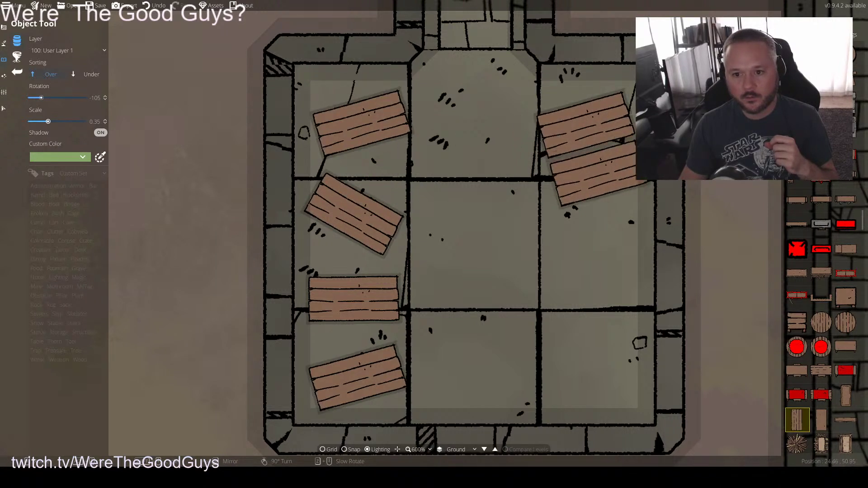
scroll(594, 217, down, 9)
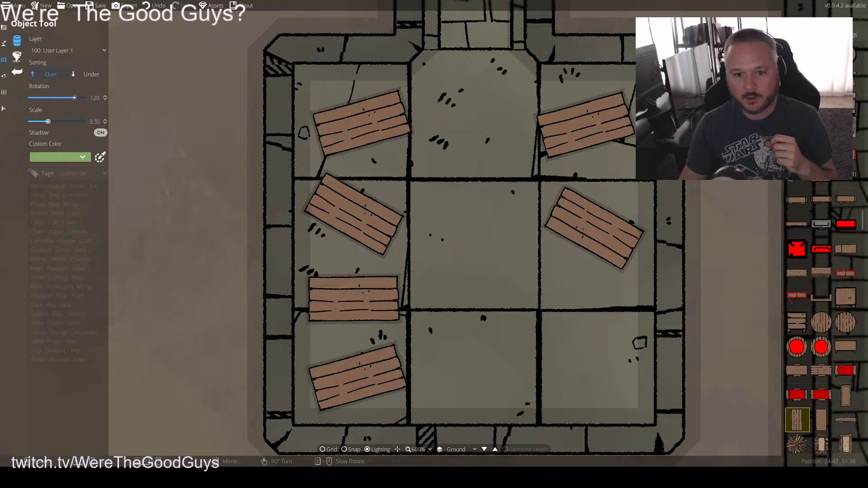
click(588, 228)
scroll(584, 276, down, 4)
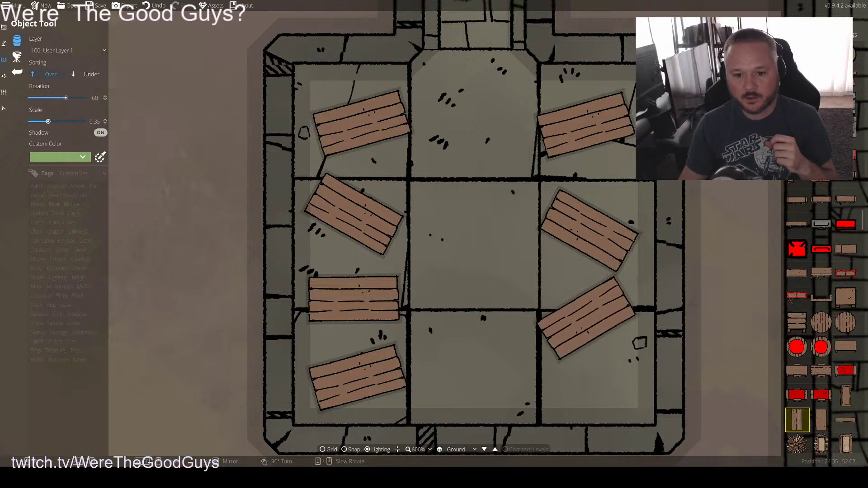
scroll(583, 321, up, 3)
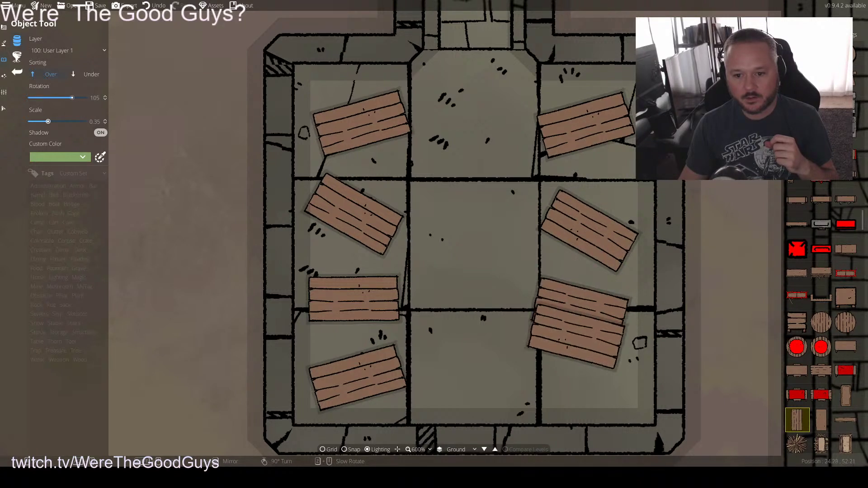
click(579, 310)
scroll(586, 361, down, 2)
scroll(821, 253, up, 3)
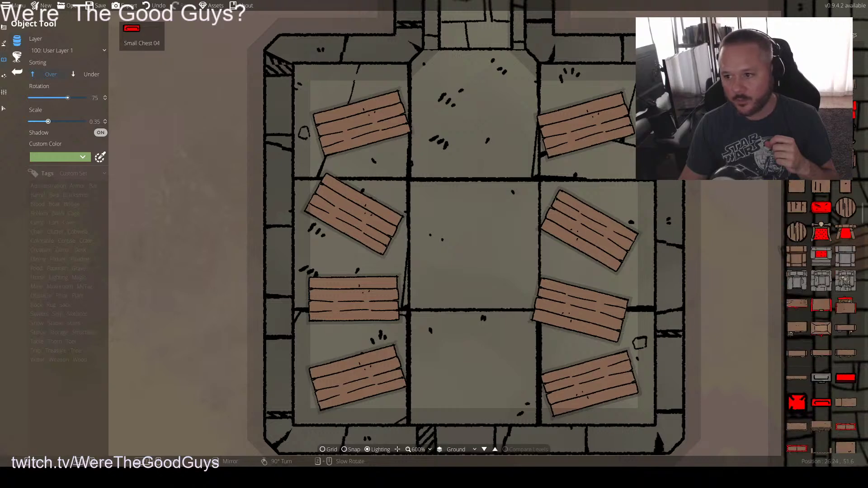
Find the bedding with a blanket and pillow in the object library and set it to 120 degrees rotation and 0.45 scale
scroll(821, 272, down, 10)
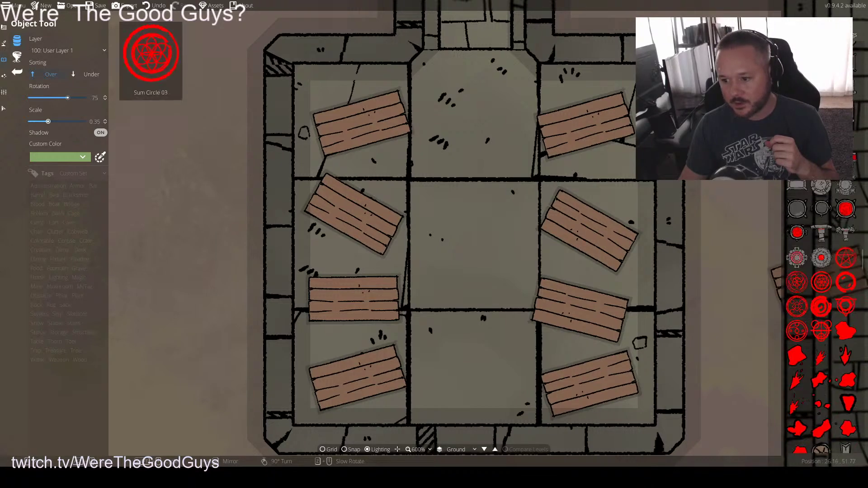
scroll(821, 271, down, 10)
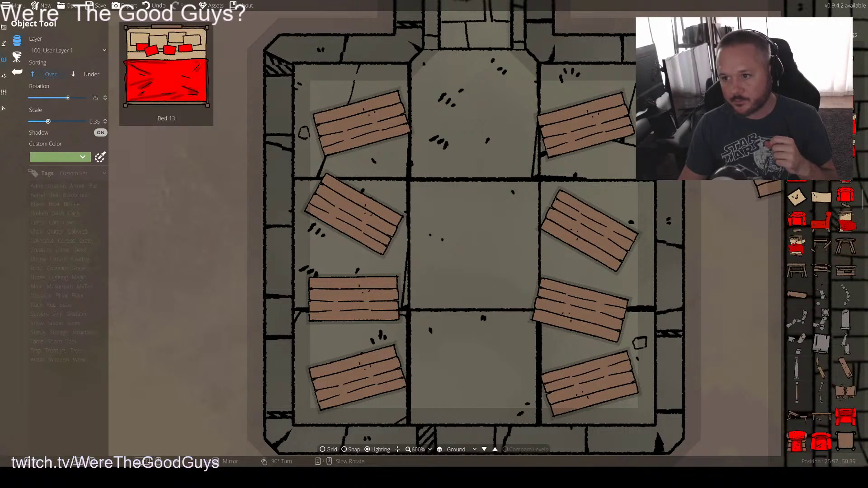
scroll(821, 271, down, 10)
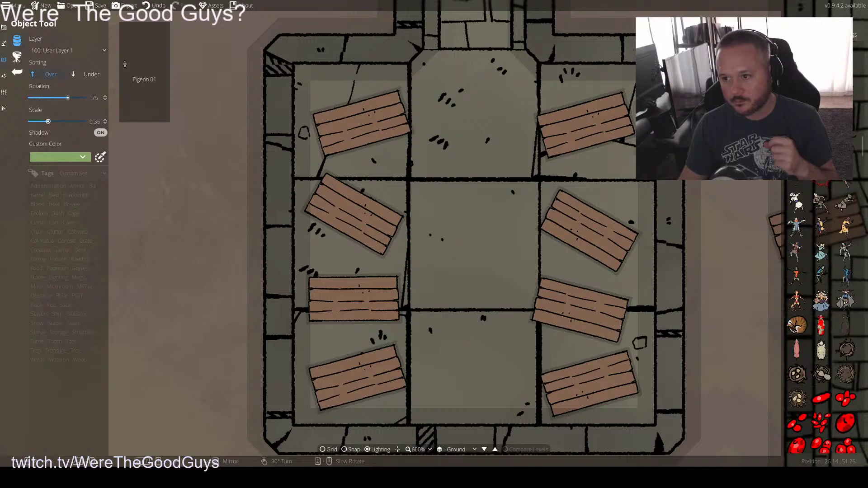
scroll(821, 272, down, 10)
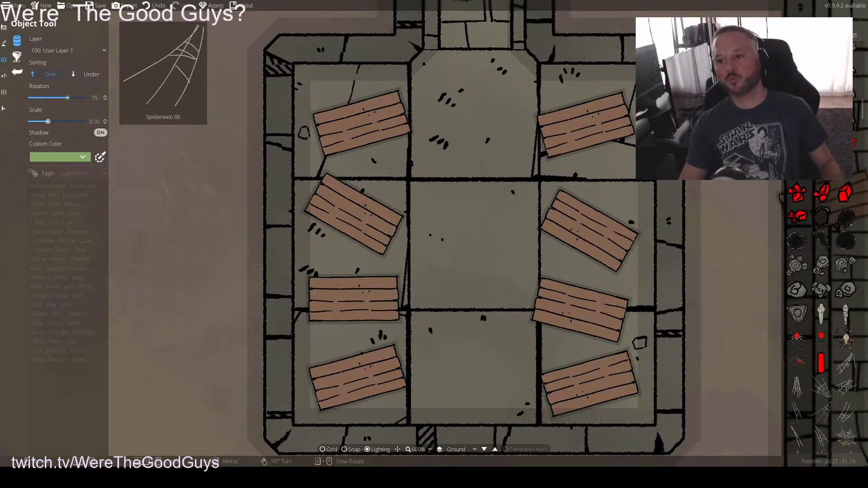
scroll(821, 294, down, 5)
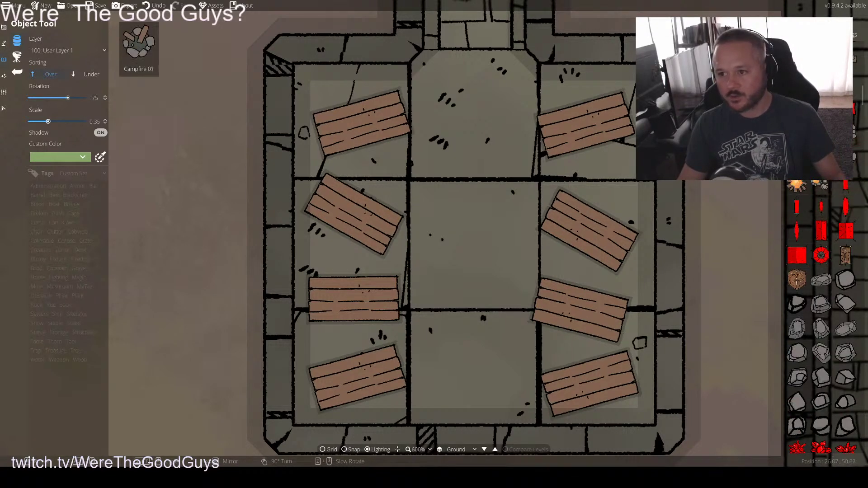
click(821, 230)
scroll(361, 219, down, 3)
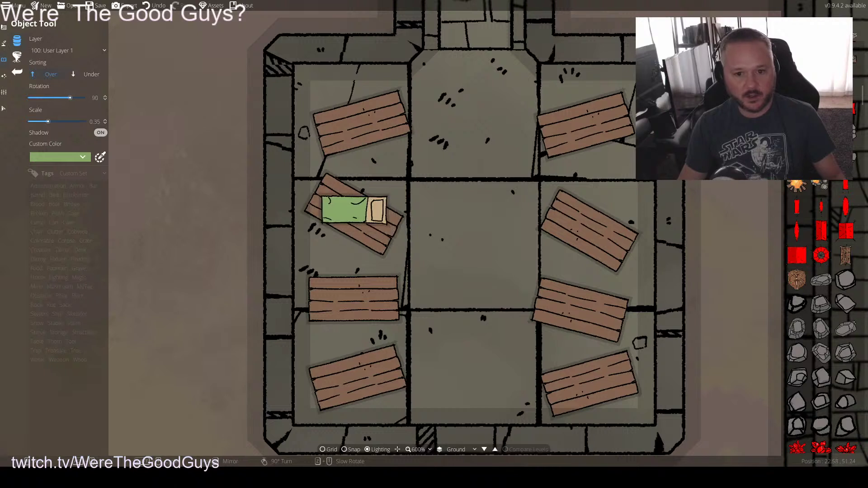
scroll(70, 119, up, 5)
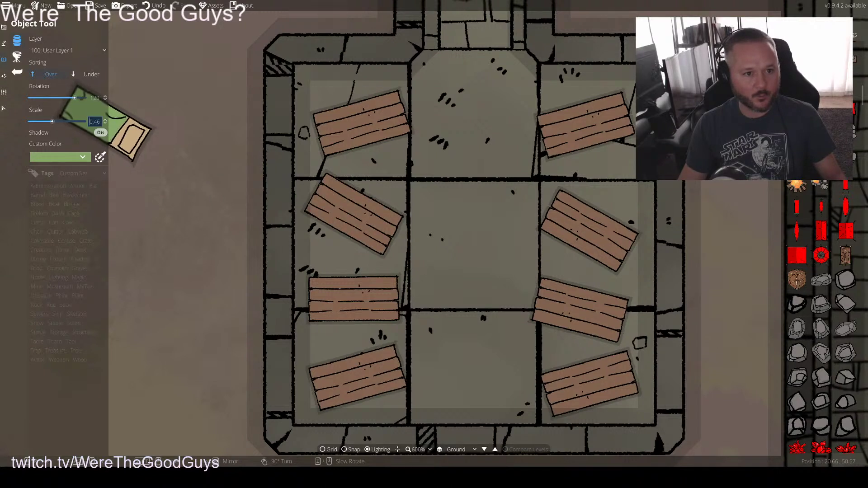
Recolor the bedding dark green and place it at 105 degrees on the second plank table from the north on the west side
click(68, 158)
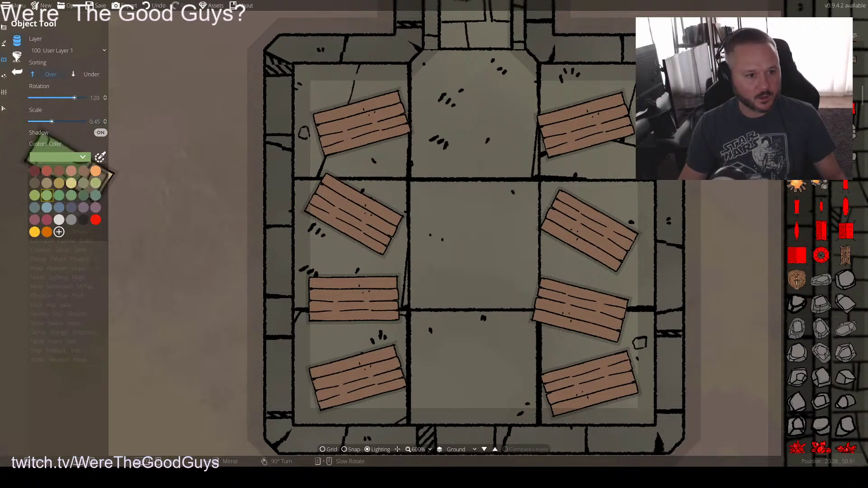
click(84, 171)
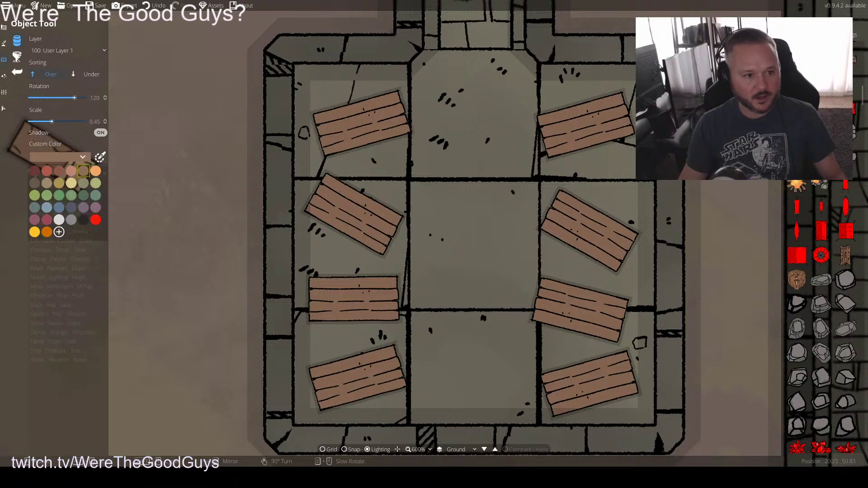
click(71, 195)
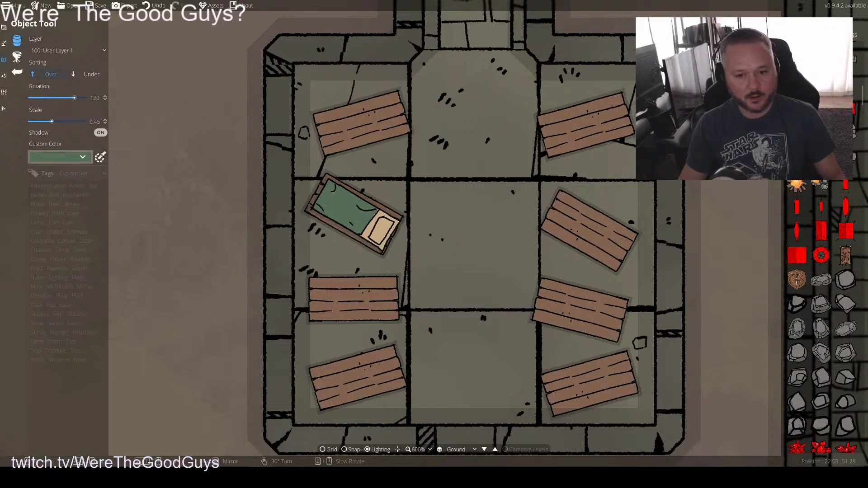
scroll(354, 213, down, 1)
click(354, 214)
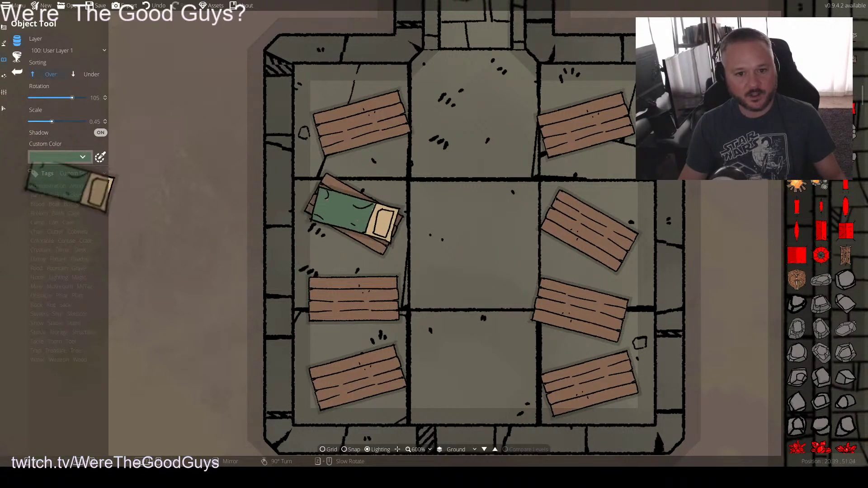
Recolor the bedding black and place it at -90 degrees on the third plank table from the north on the west side
click(68, 157)
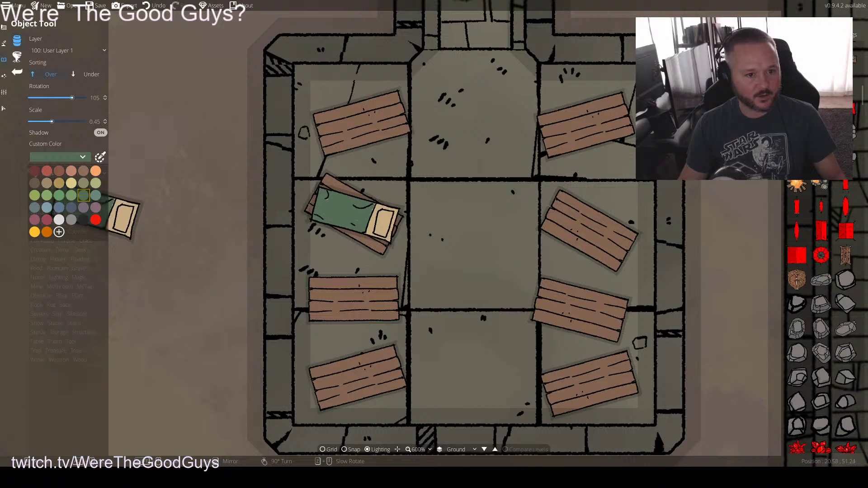
click(83, 220)
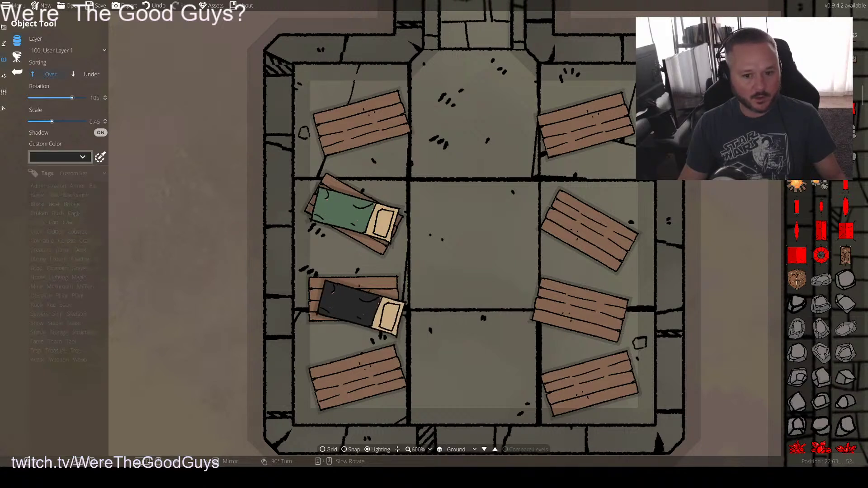
scroll(353, 299, down, 13)
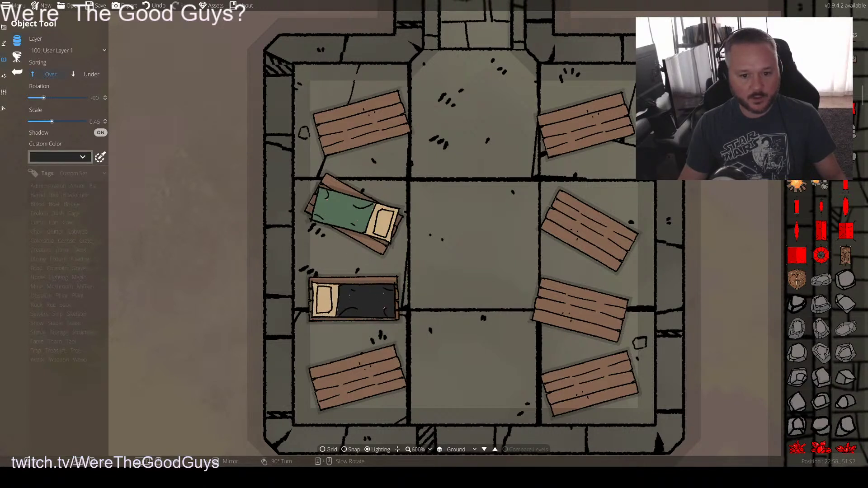
click(354, 299)
Recolor the bedding dark red and place it at -105 degrees on the southwest plank table
click(59, 157)
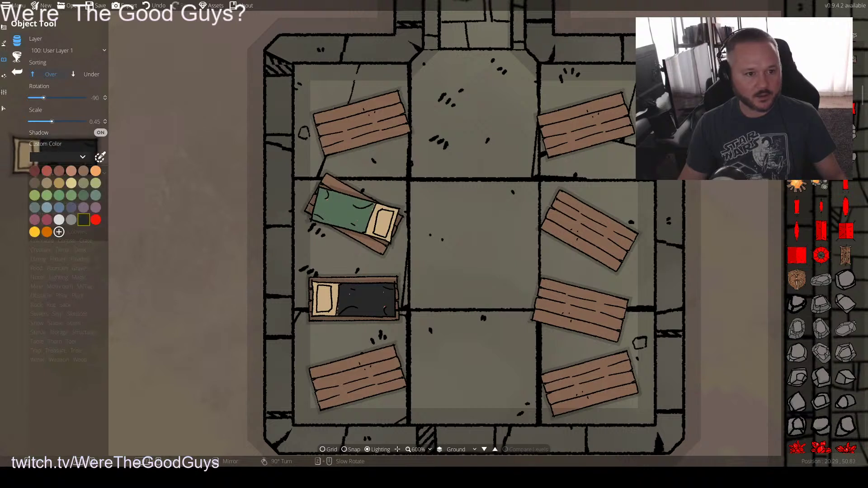
click(91, 212)
scroll(357, 378, down, 2)
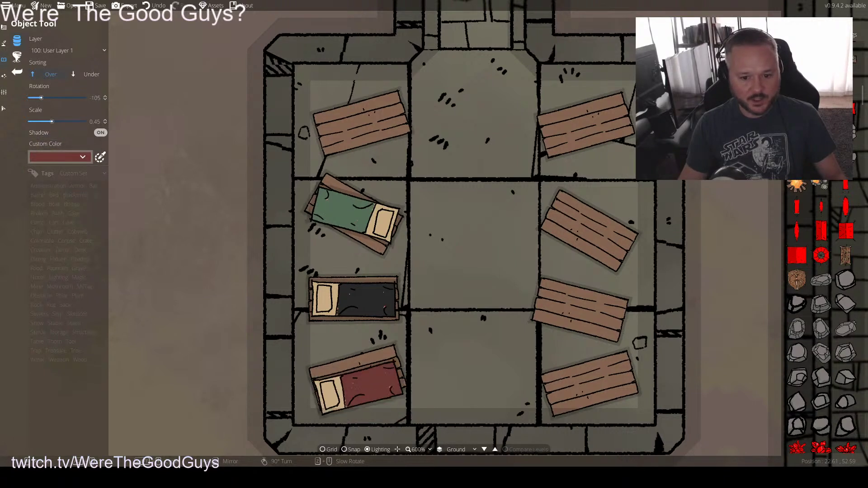
scroll(358, 377, up, 1)
click(357, 377)
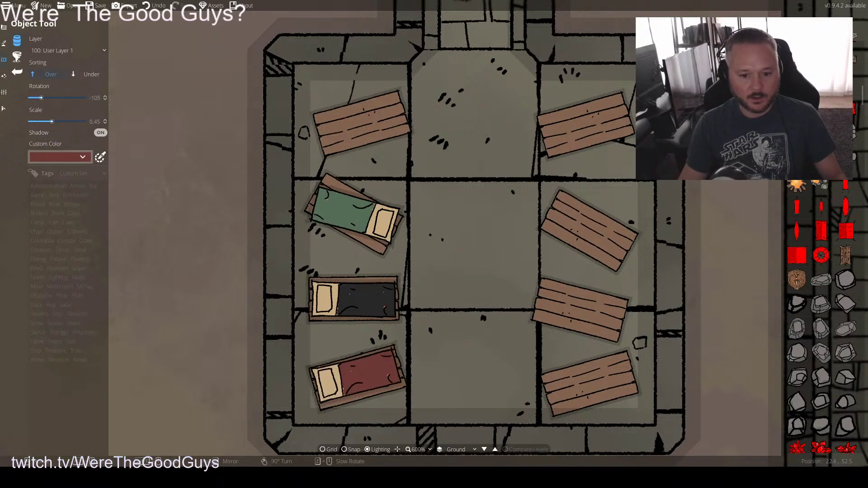
Recolor the bedding grayish brown and place it at 75 degrees on the southeast plank table
click(66, 157)
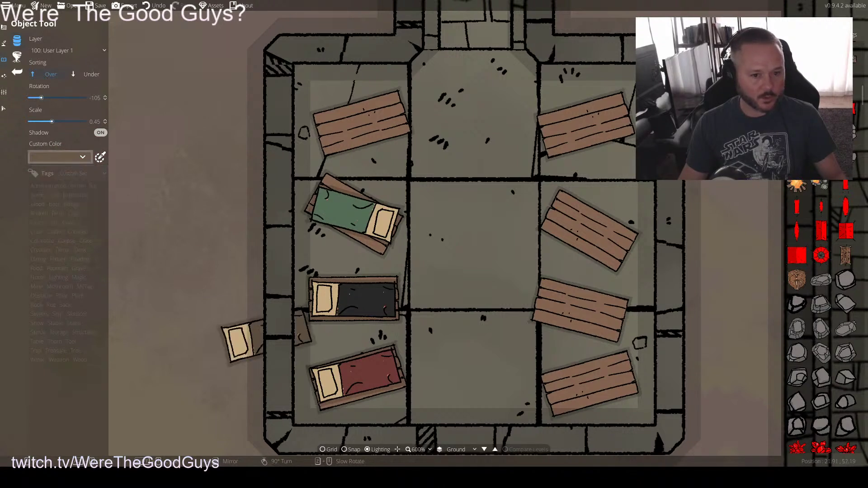
click(34, 183)
scroll(560, 388, up, 12)
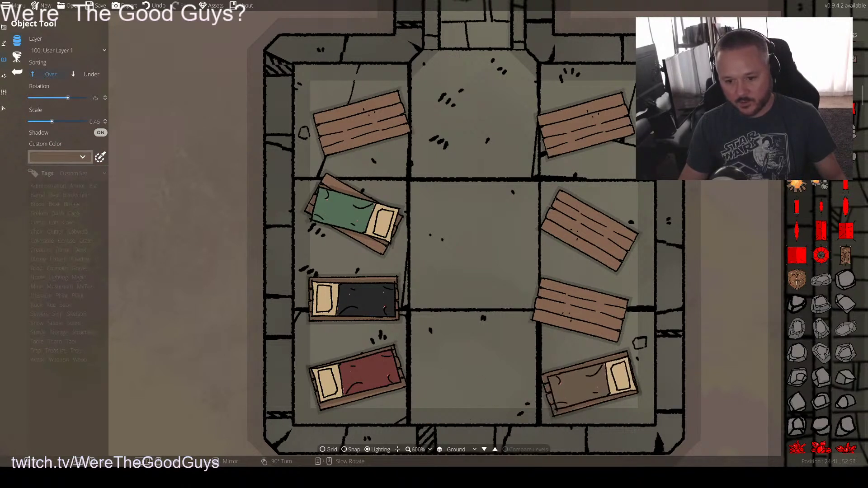
scroll(590, 382, up, 1)
scroll(590, 381, down, 1)
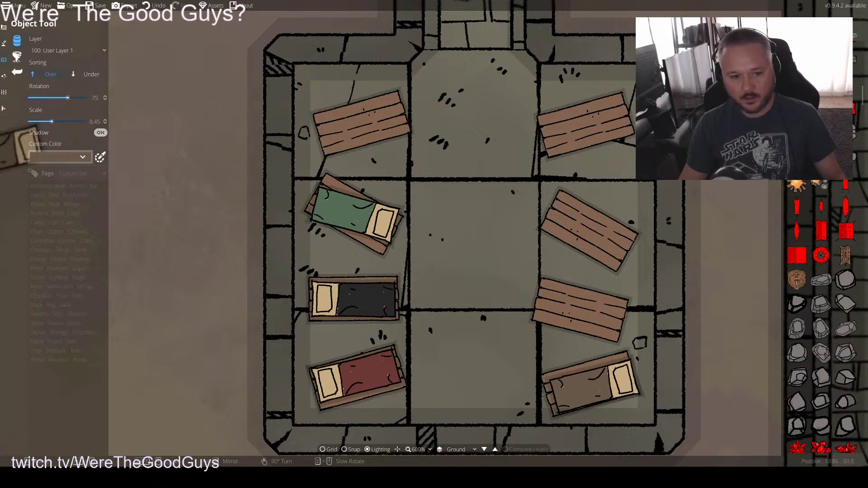
Recolor the bedding mauve pink and place it at -90 degrees on the third plank table from the north on the east side
click(63, 157)
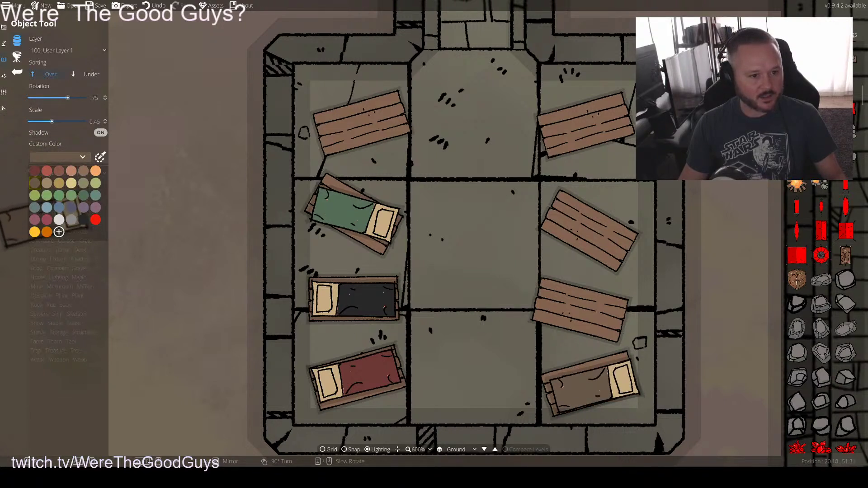
click(35, 220)
scroll(578, 312, down, 3)
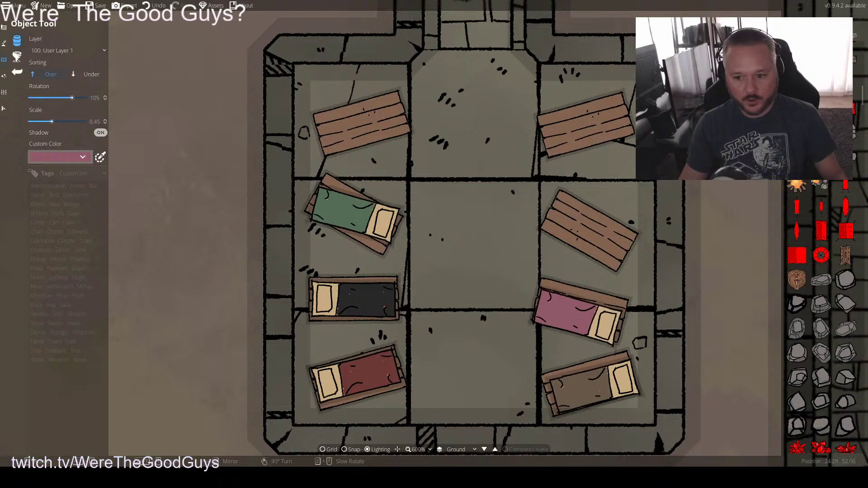
scroll(579, 312, down, 8)
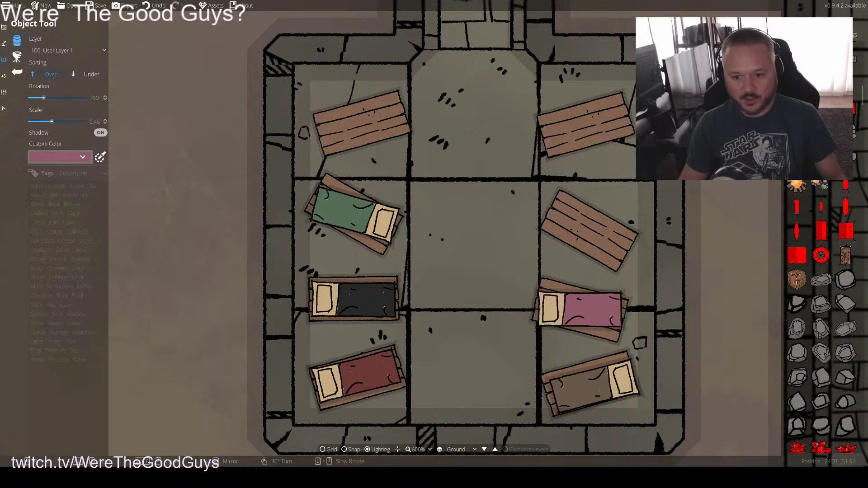
click(578, 312)
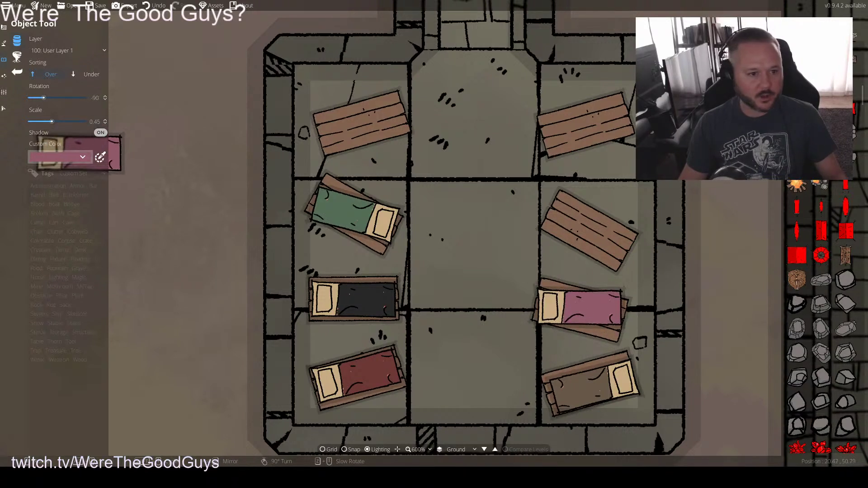
Recolor the bedding slate blue and place it at -60 degrees on the second plank table from the north on the east side
click(83, 157)
click(59, 207)
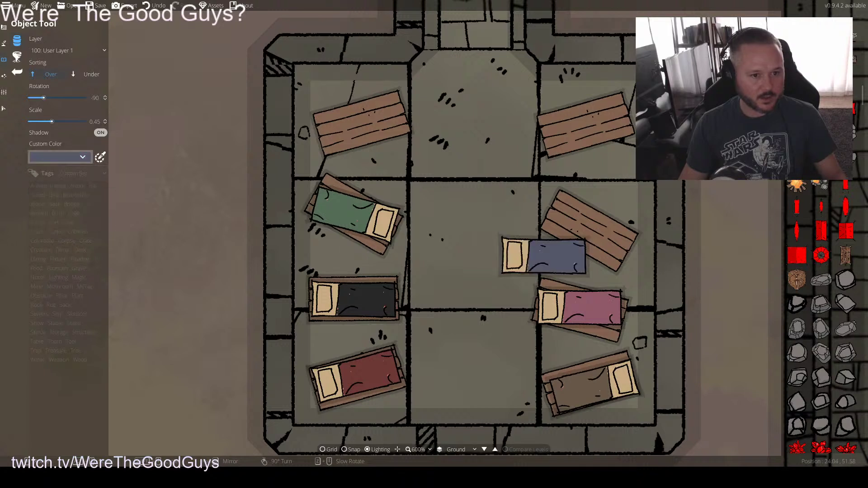
scroll(588, 236, up, 2)
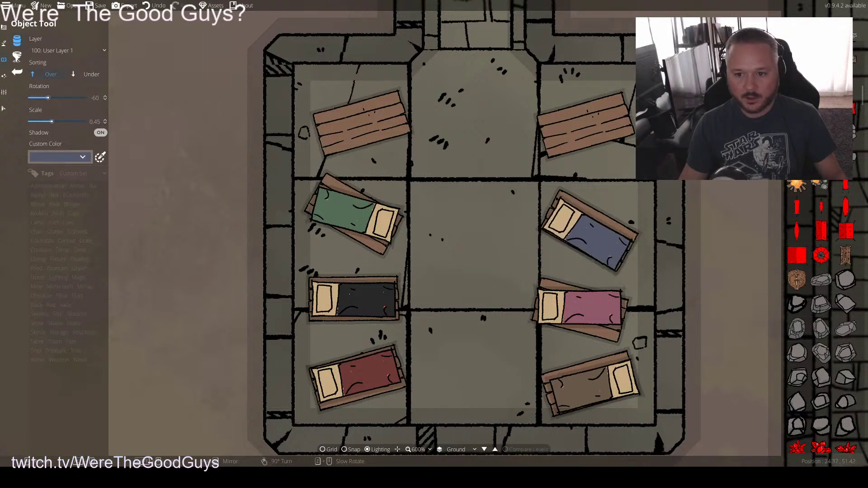
click(588, 235)
Recolor the bedding light orange and place it at -105 degrees on the northwest plank table
click(83, 157)
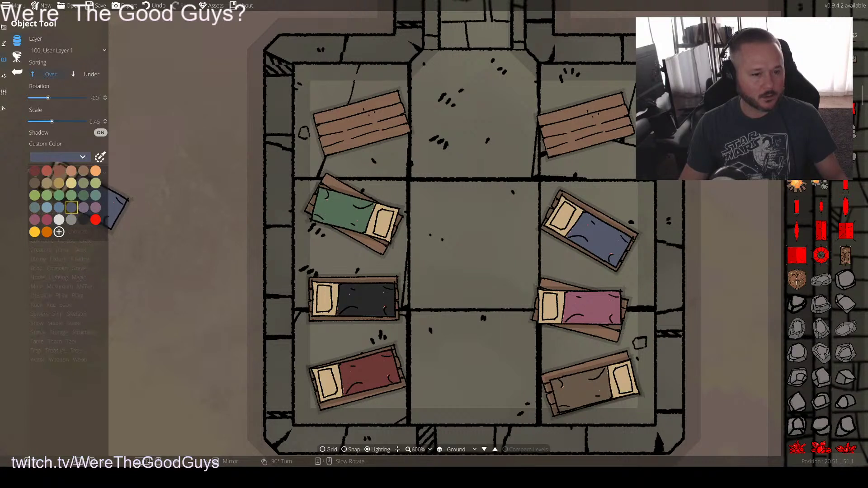
click(95, 171)
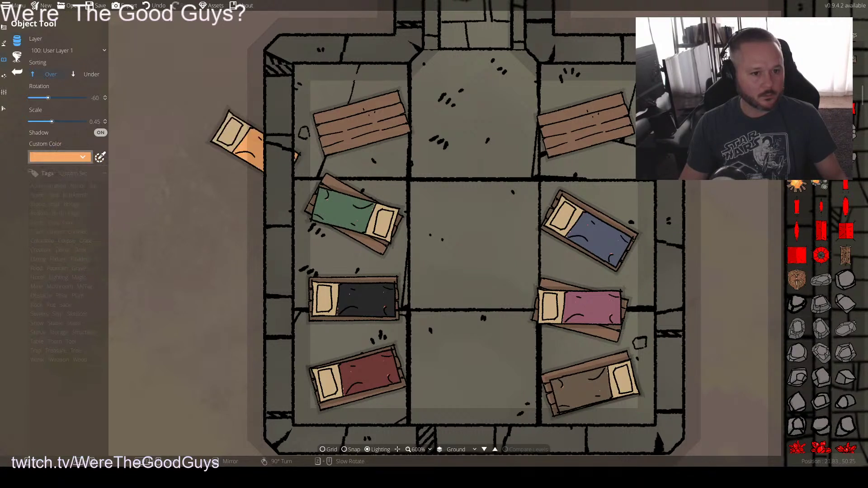
scroll(352, 124, down, 3)
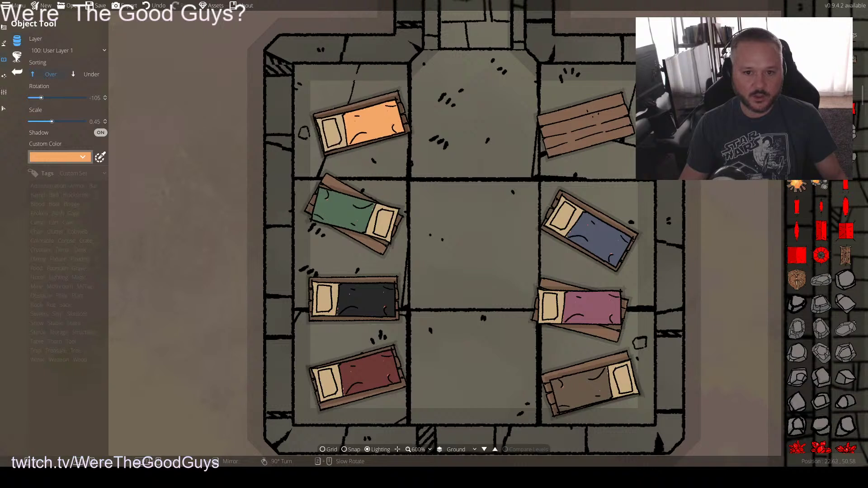
Recolor the bedding bright red, place it at 75 degrees on the northeast plank table, and save the map
click(76, 157)
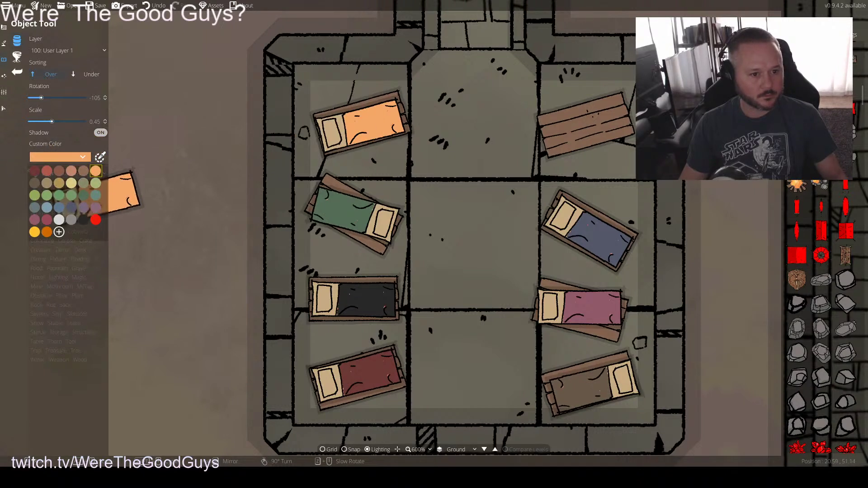
click(95, 220)
scroll(588, 131, down, 10)
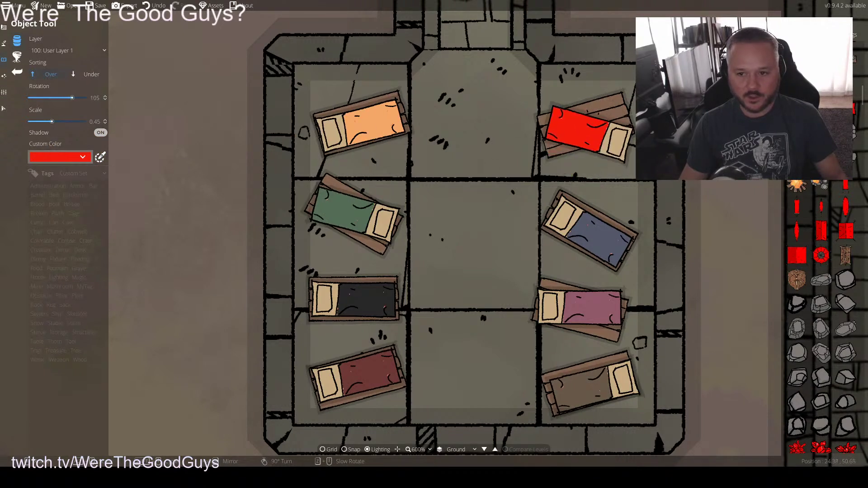
scroll(588, 127, up, 2)
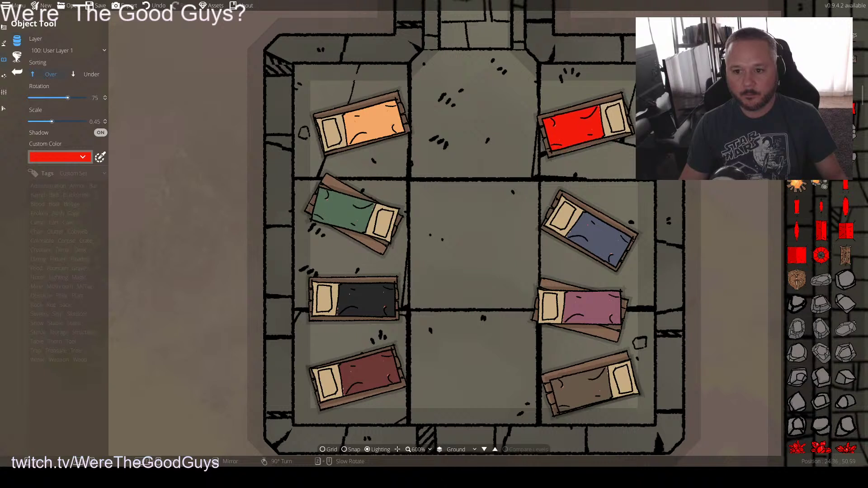
click(587, 126)
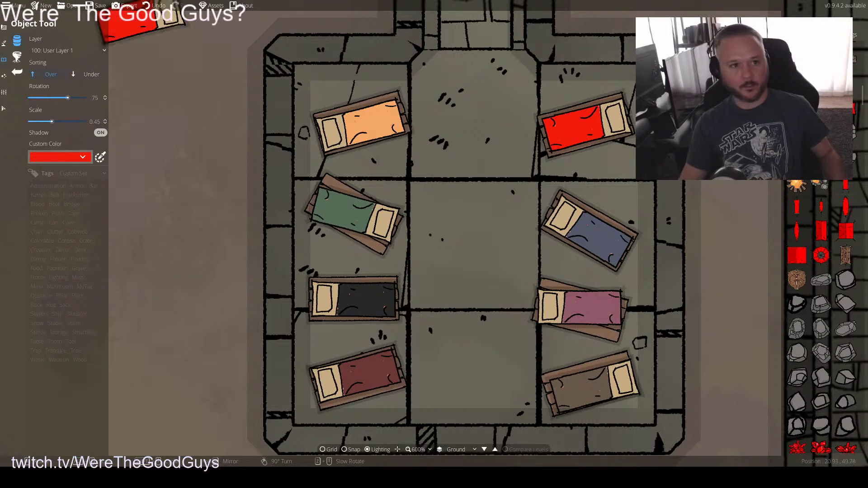
click(96, 5)
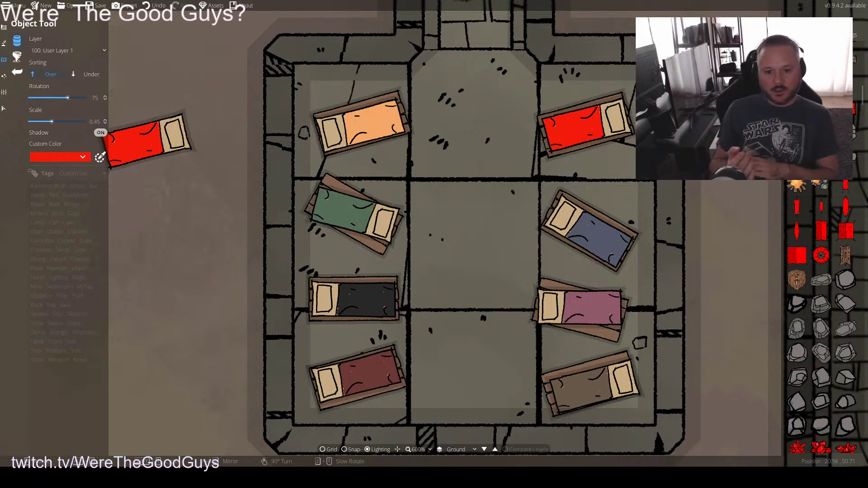
Find a square rug in the asset library, recolor it brown and place it at 90 degrees in the southern part of the barracks' center aisle
scroll(821, 272, down, 5)
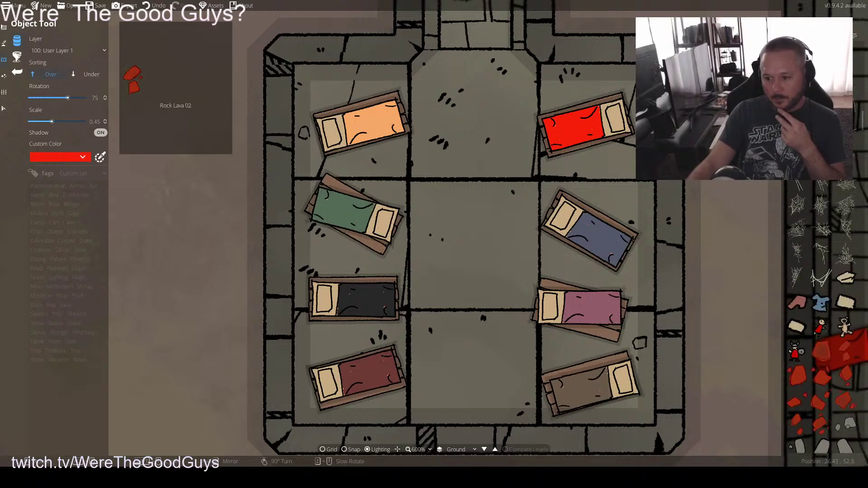
scroll(820, 317, up, 5)
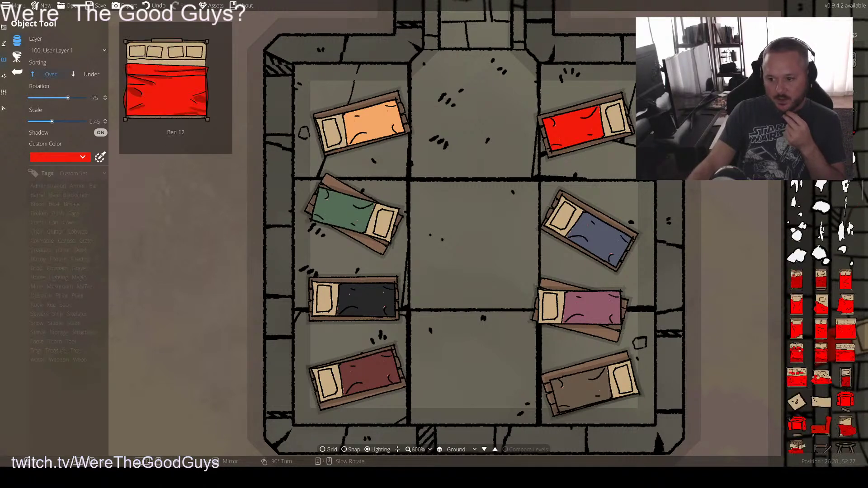
scroll(820, 316, down, 5)
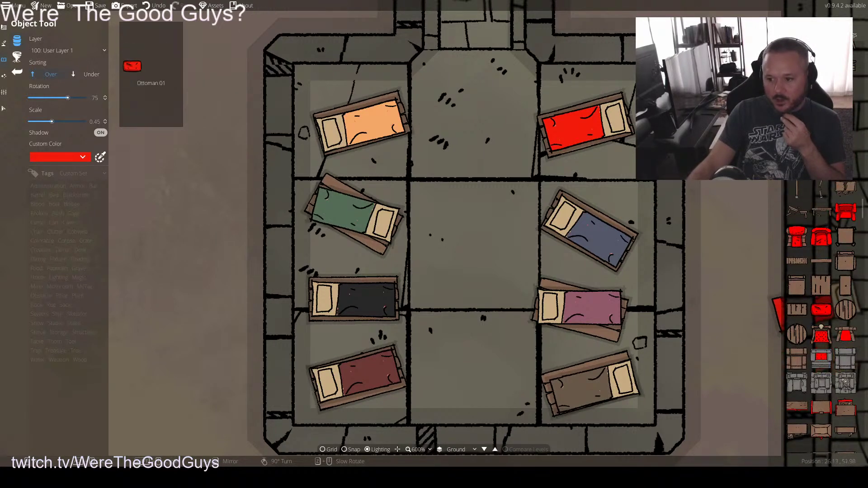
scroll(820, 316, down, 5)
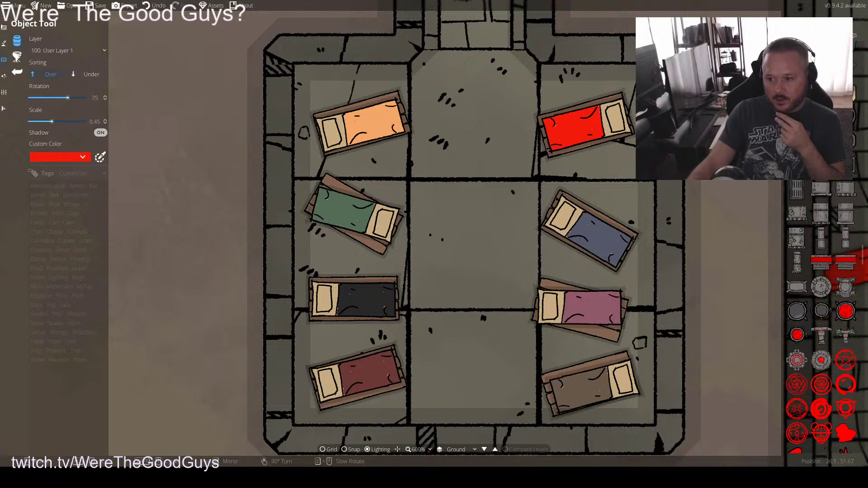
scroll(821, 316, down, 8)
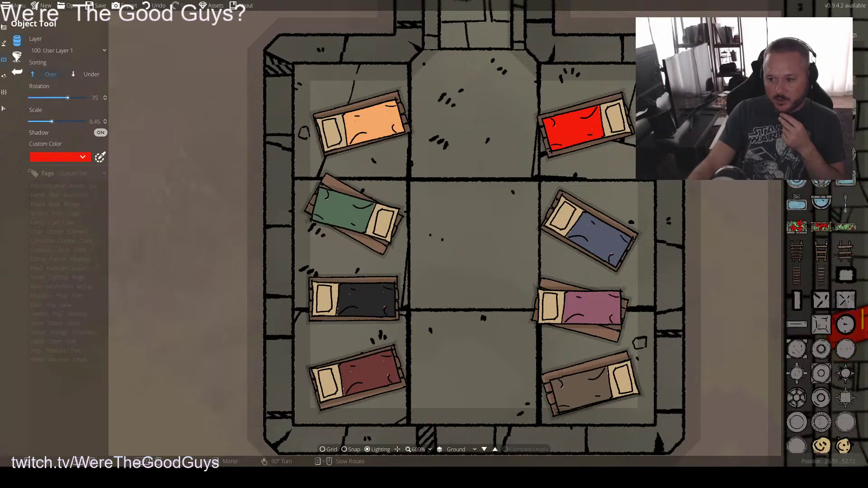
scroll(821, 317, down, 8)
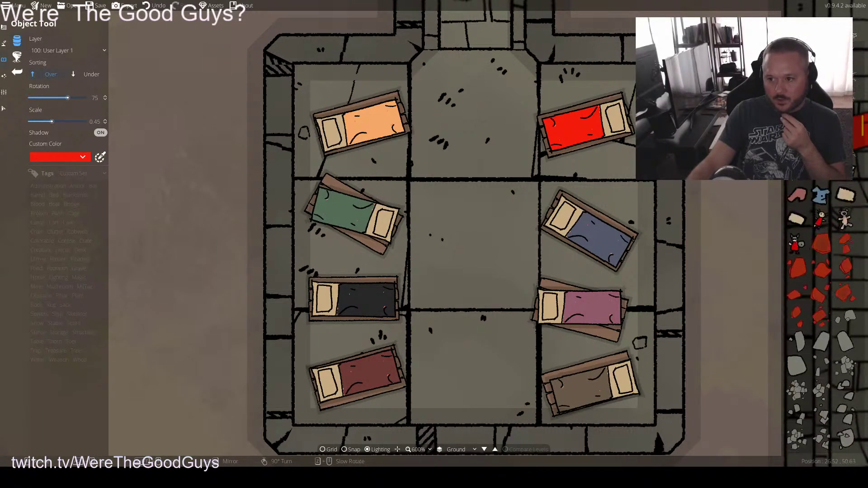
scroll(842, 442, down, 8)
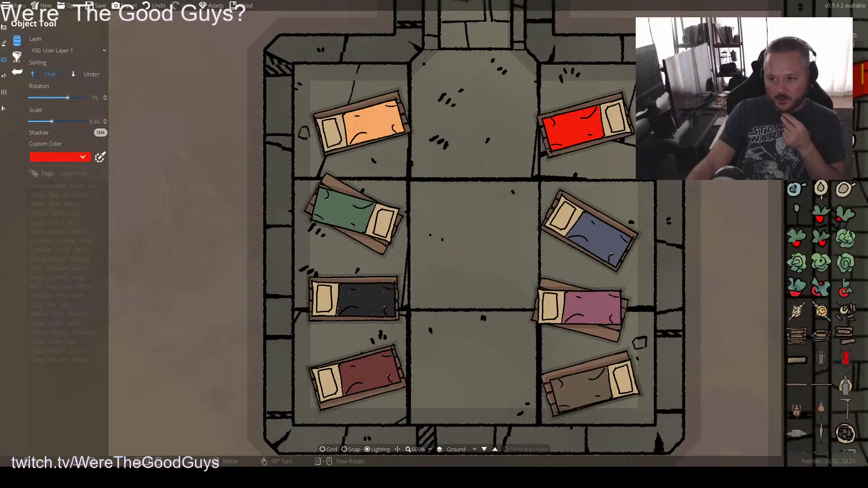
scroll(841, 441, down, 8)
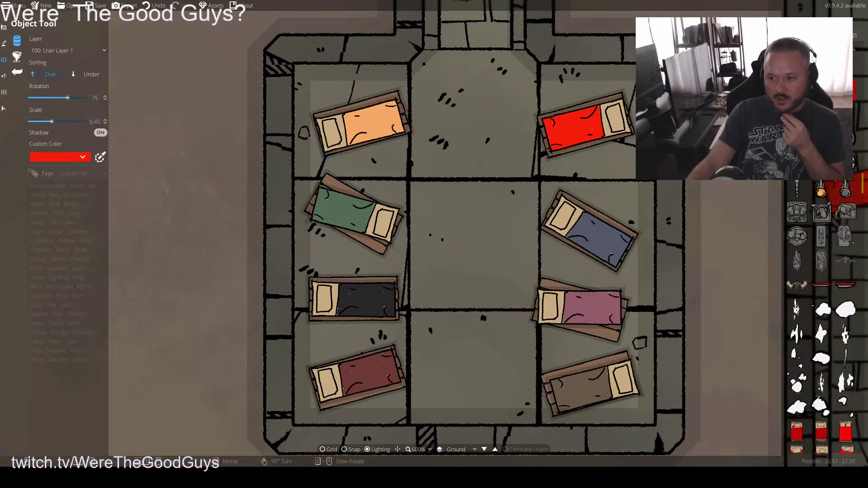
click(83, 157)
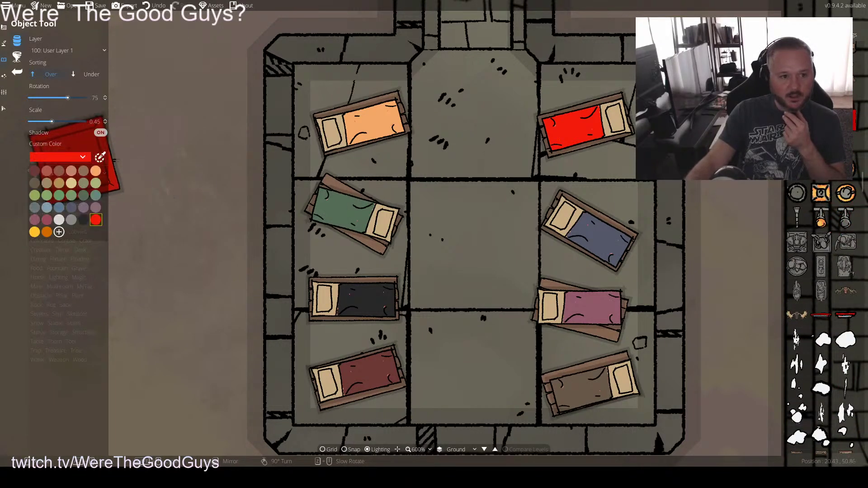
click(35, 170)
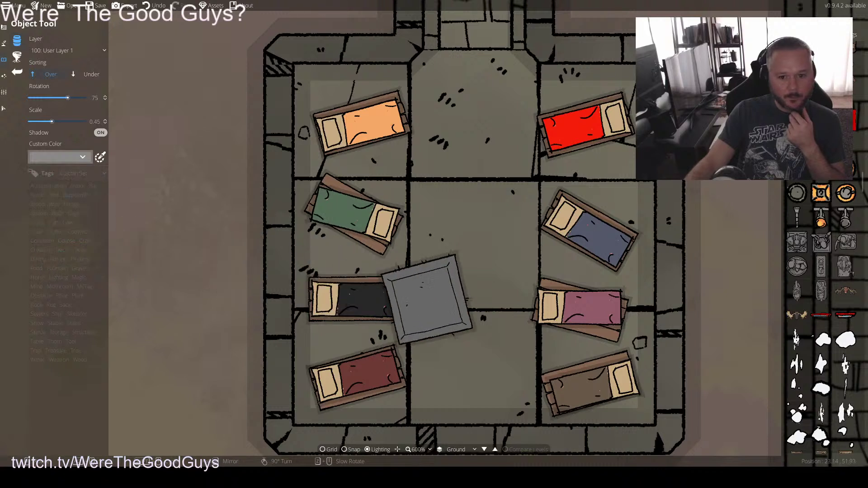
scroll(471, 353, up, 1)
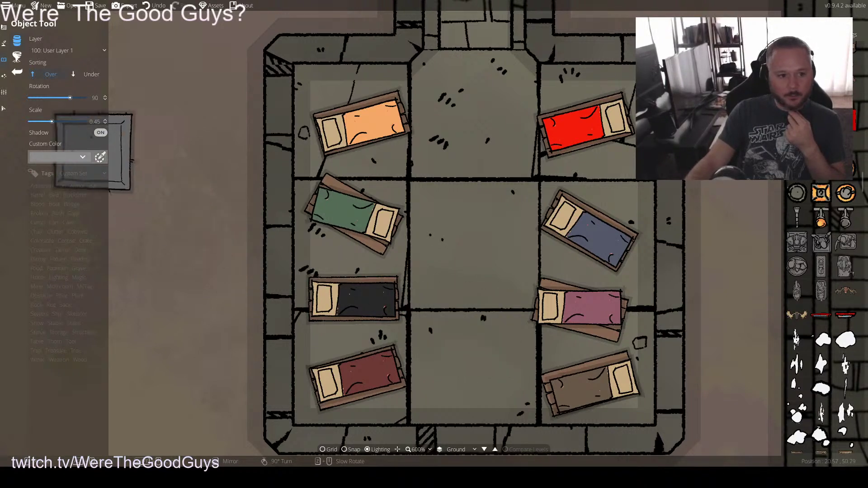
click(82, 157)
click(83, 170)
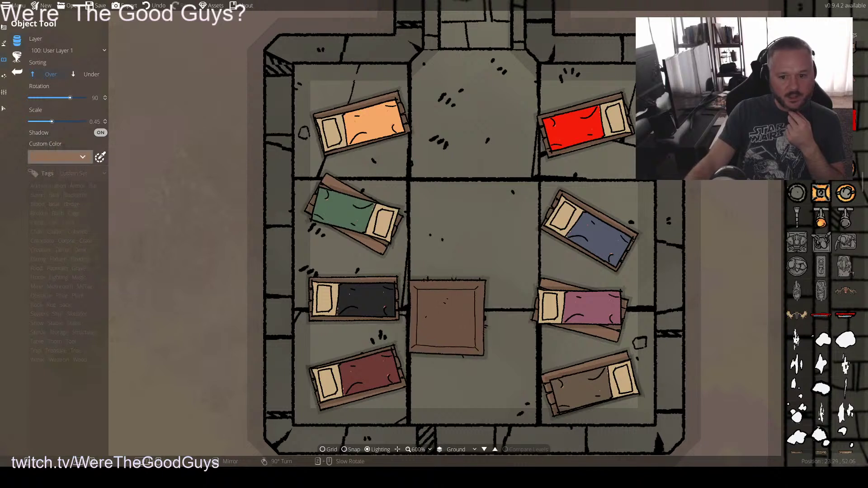
click(470, 328)
Place a second brown square rug at 60 degrees in the center aisle, north of the first one
scroll(467, 199, down, 1)
scroll(468, 199, down, 1)
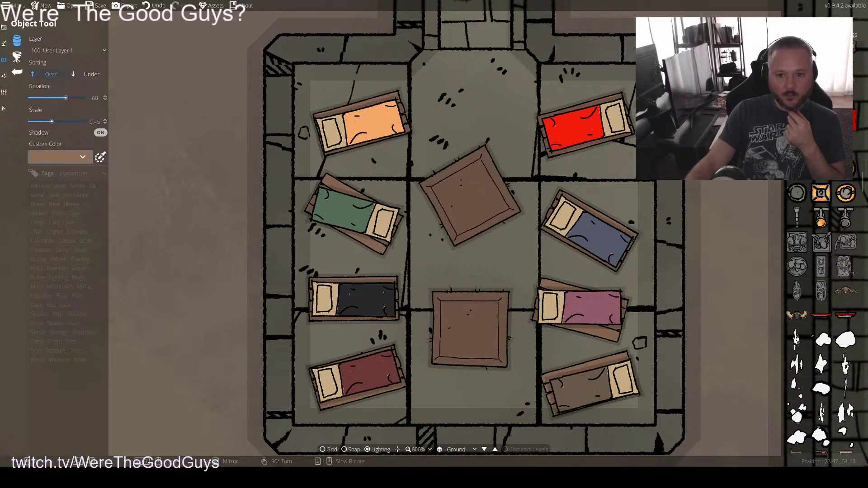
click(470, 199)
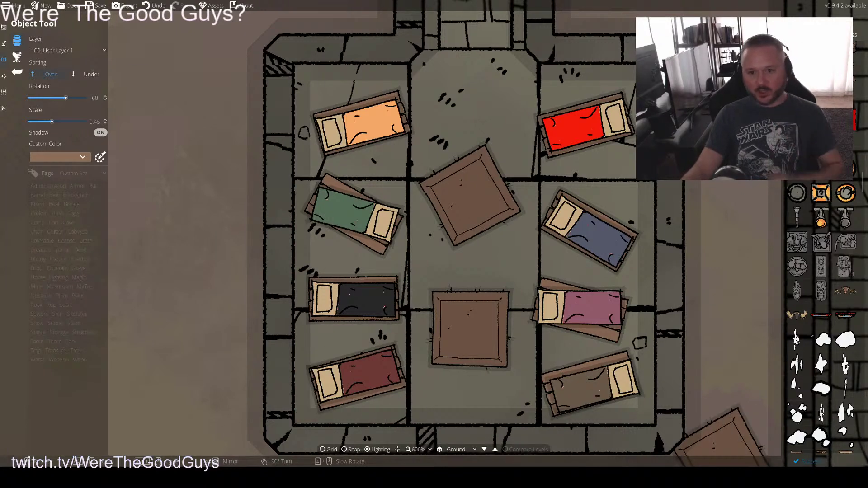
Look over the dungeon north of the barracks, examining the barrel room and the adjoining orange-floored room up close
scroll(517, 251, down, 5)
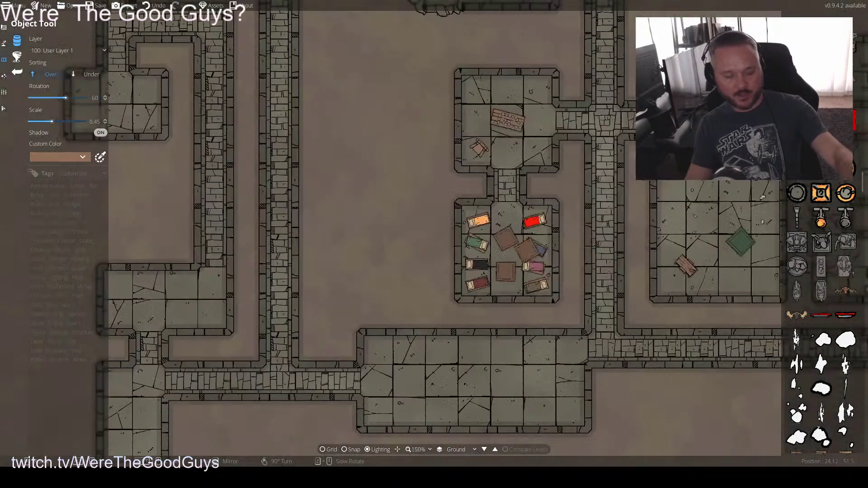
scroll(579, 215, down, 1)
key(w+d)
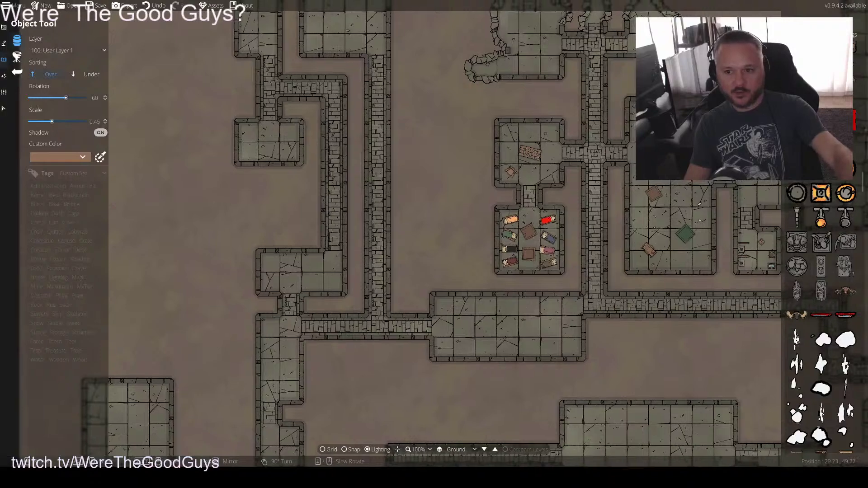
key(w+d)
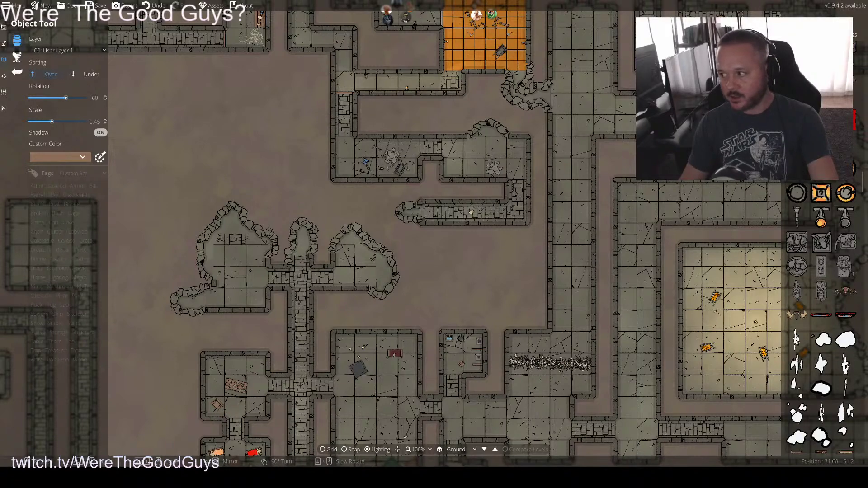
key(Up)
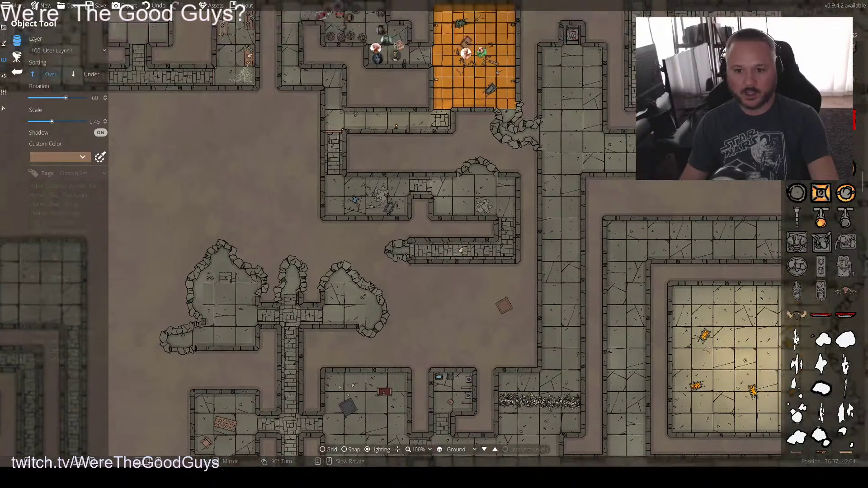
key(Left)
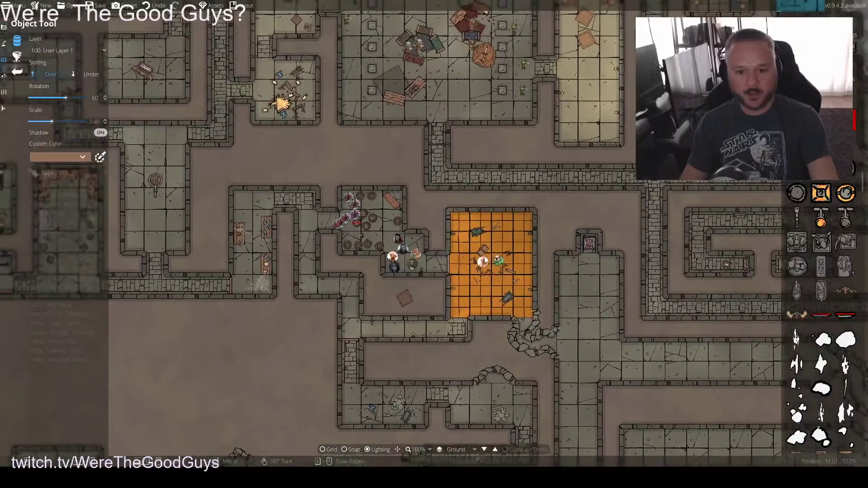
scroll(405, 263, up, 5)
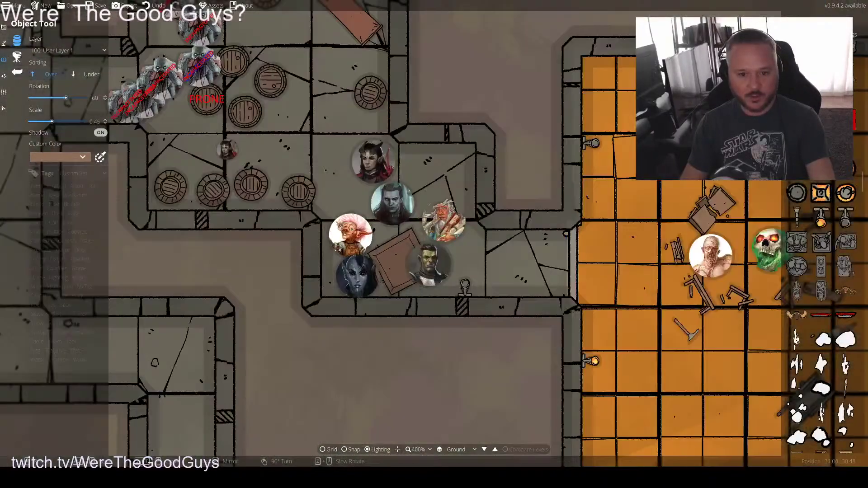
drag(393, 264, 296, 439)
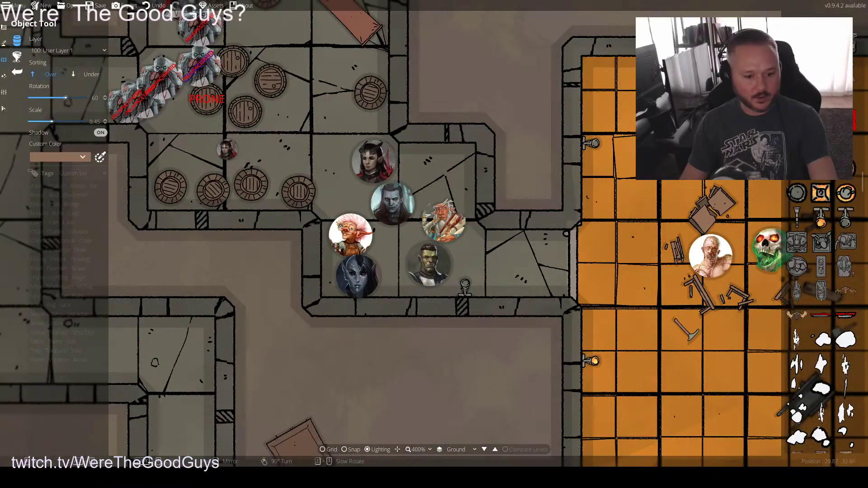